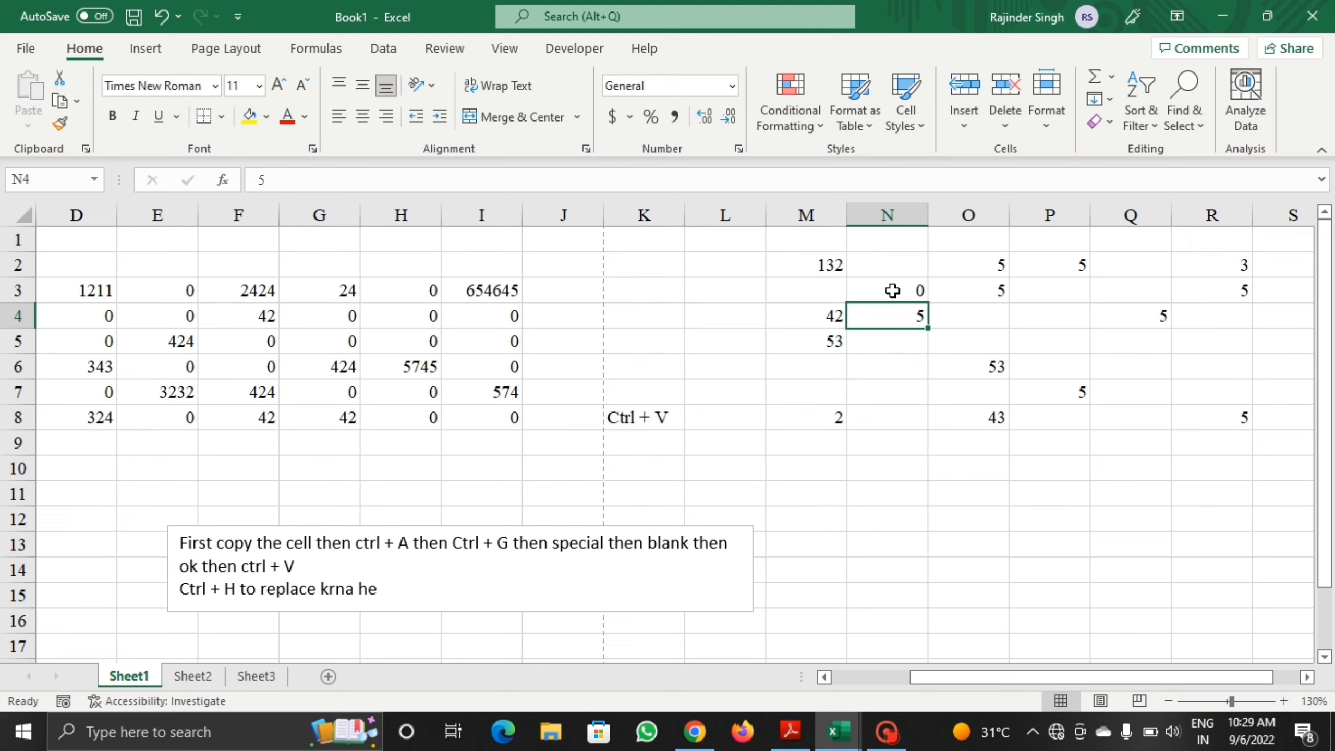
Step: Copy the 0 in cell N3
double_click(891, 291)
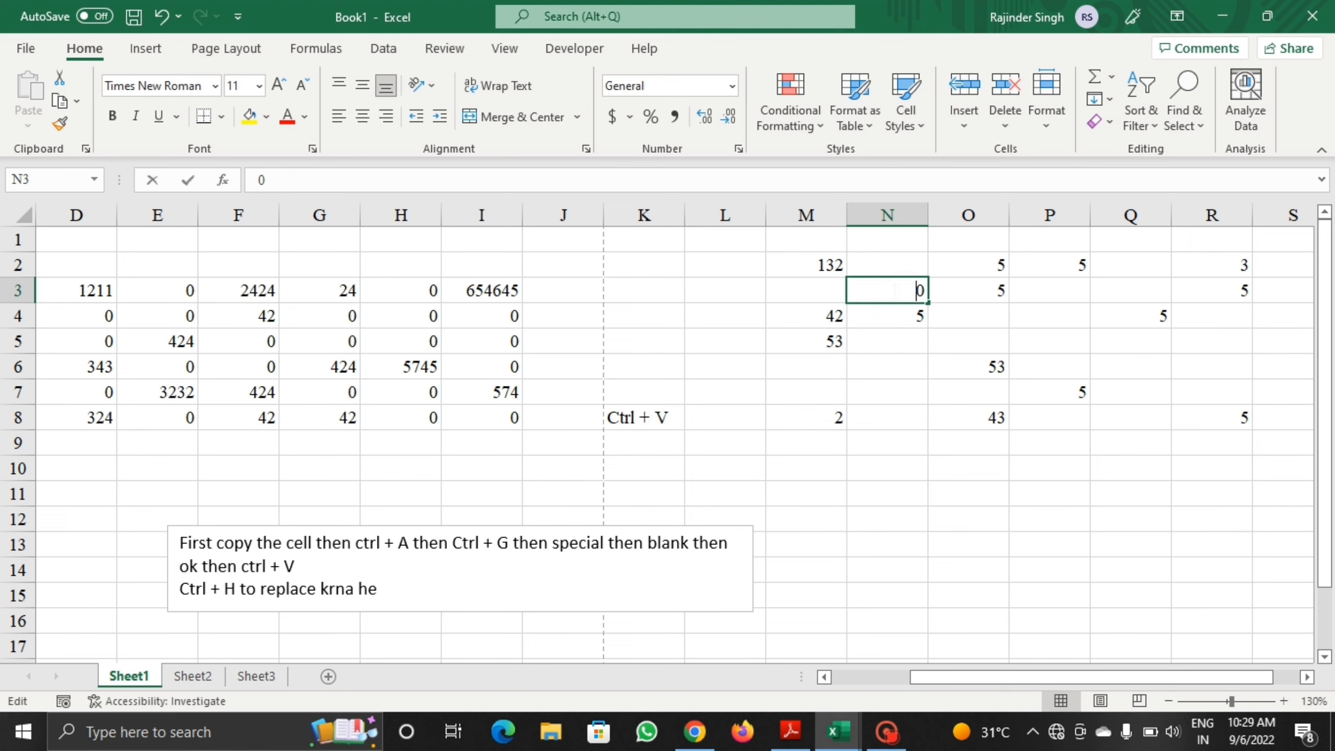
left_click(940, 302)
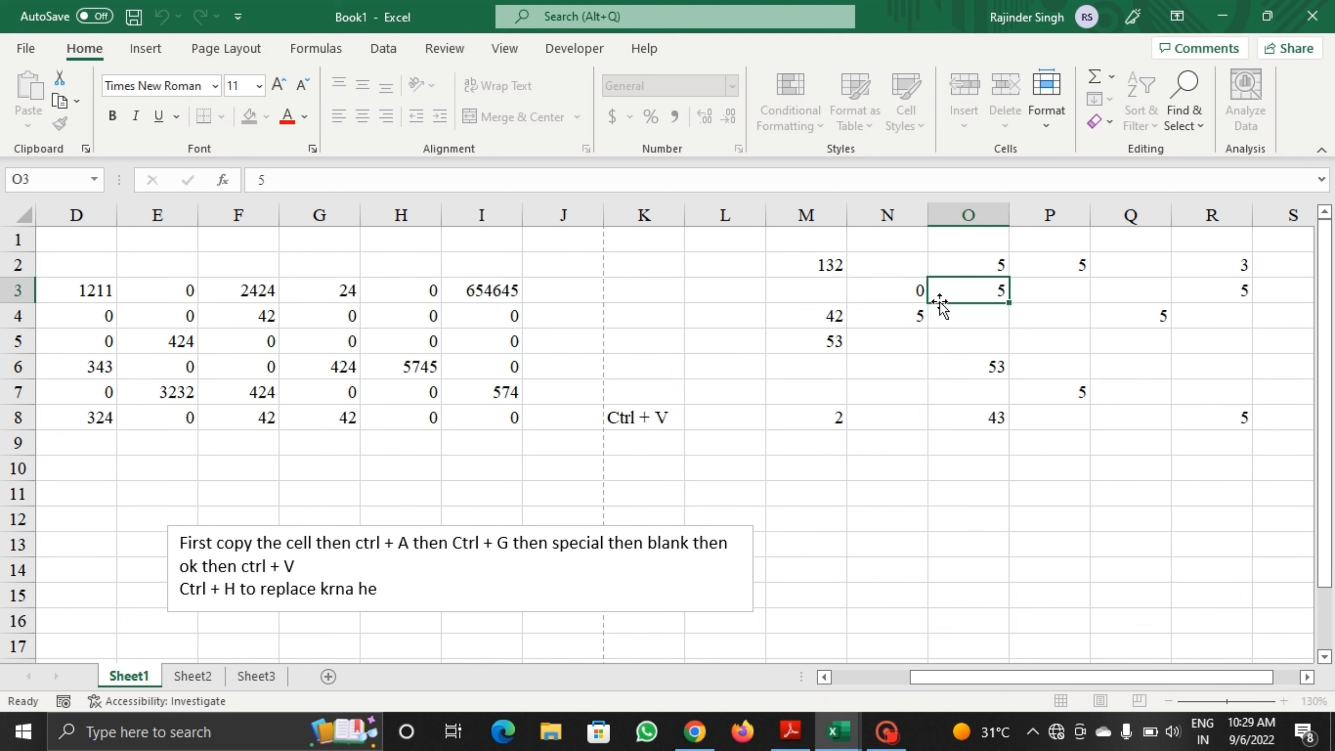
left_click(916, 288)
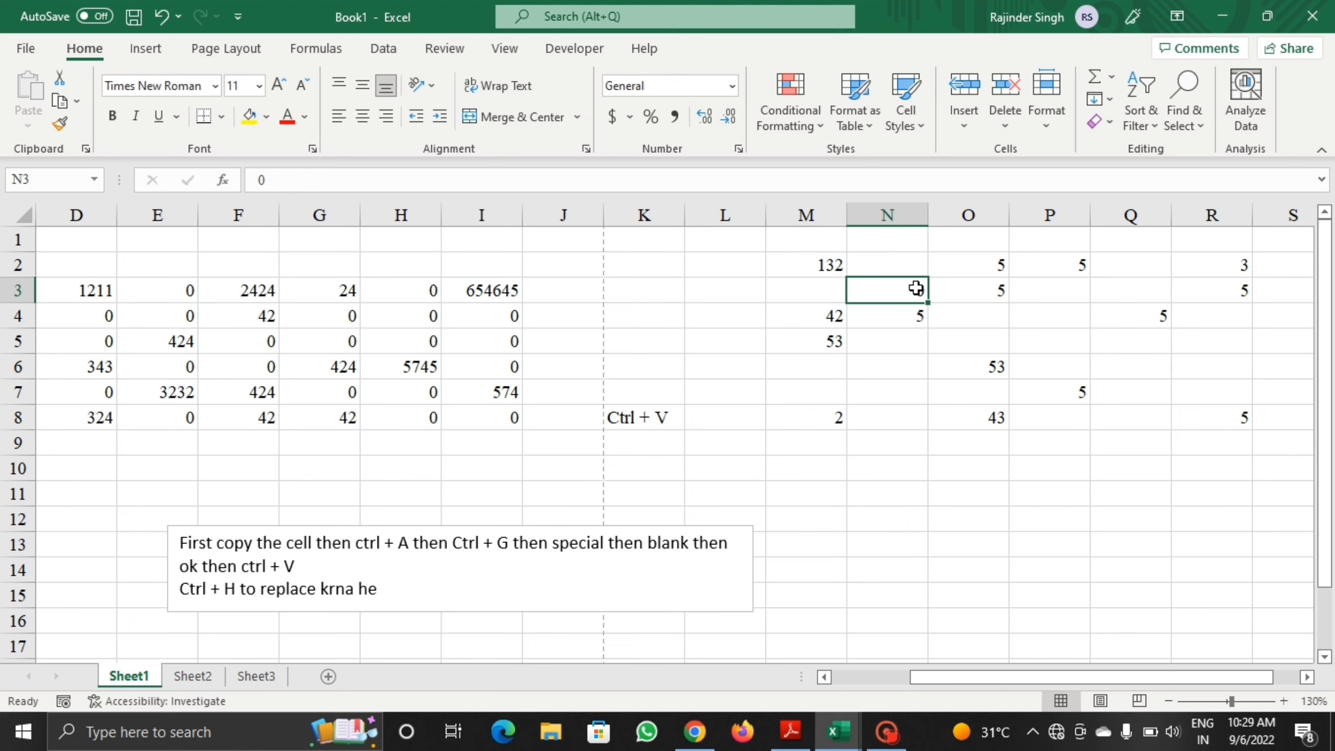
key("ctrl+c")
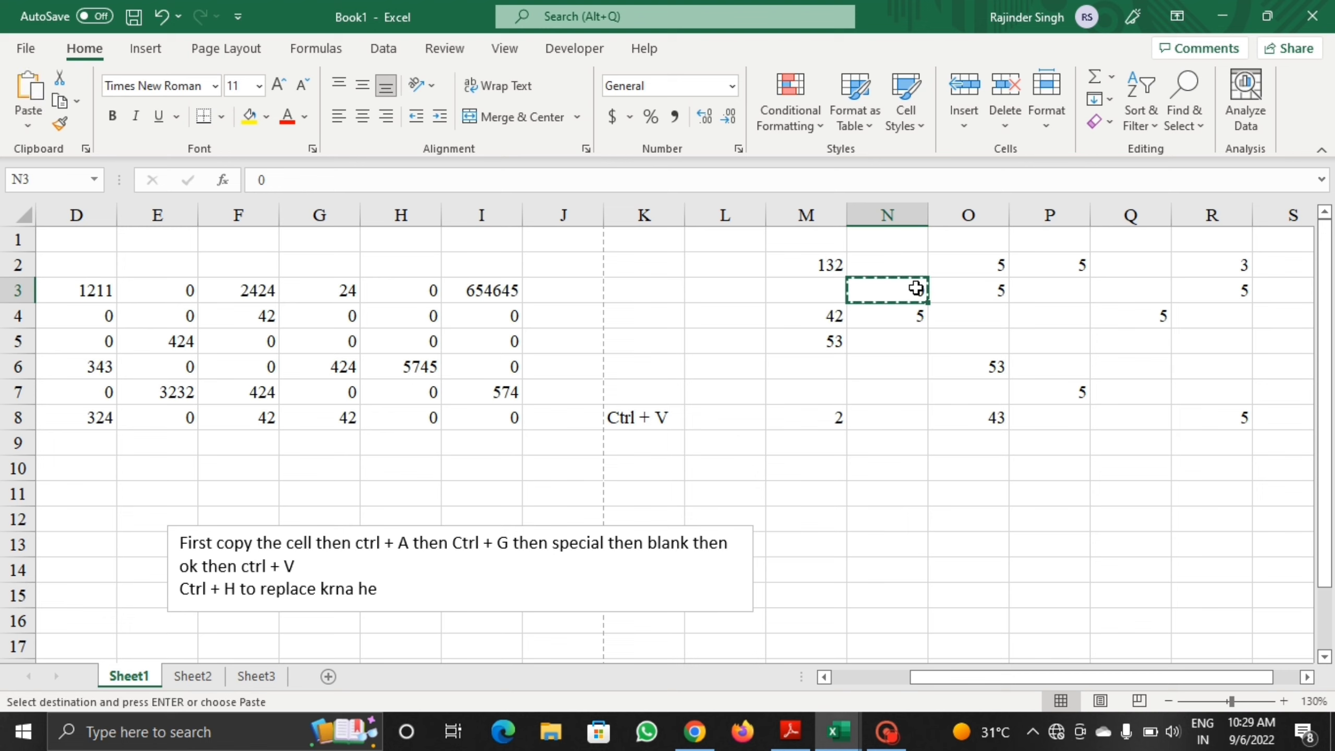
Step: Try to fill the sheet's blank cells with the copied 0 using Go To Special Blanks, and undo the fill
key("ctrl+a")
left_click(975, 324)
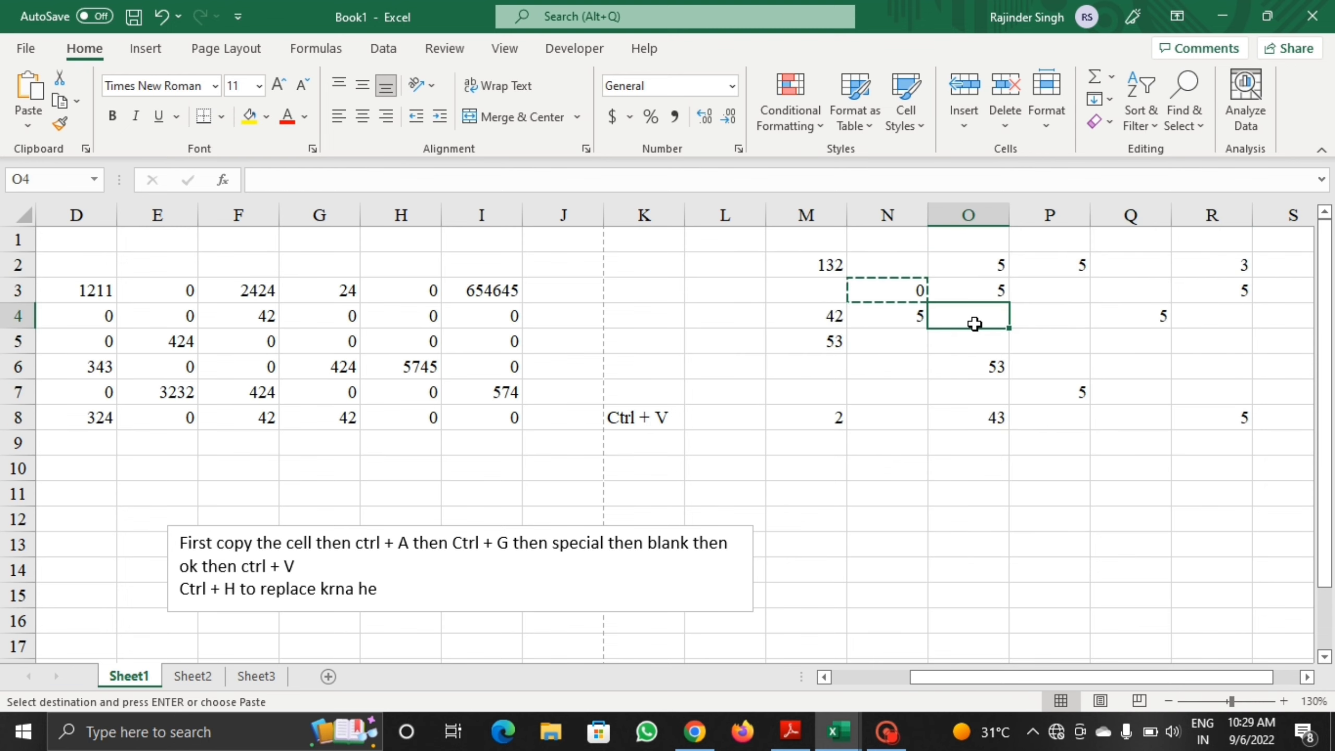
key("ctrl+g")
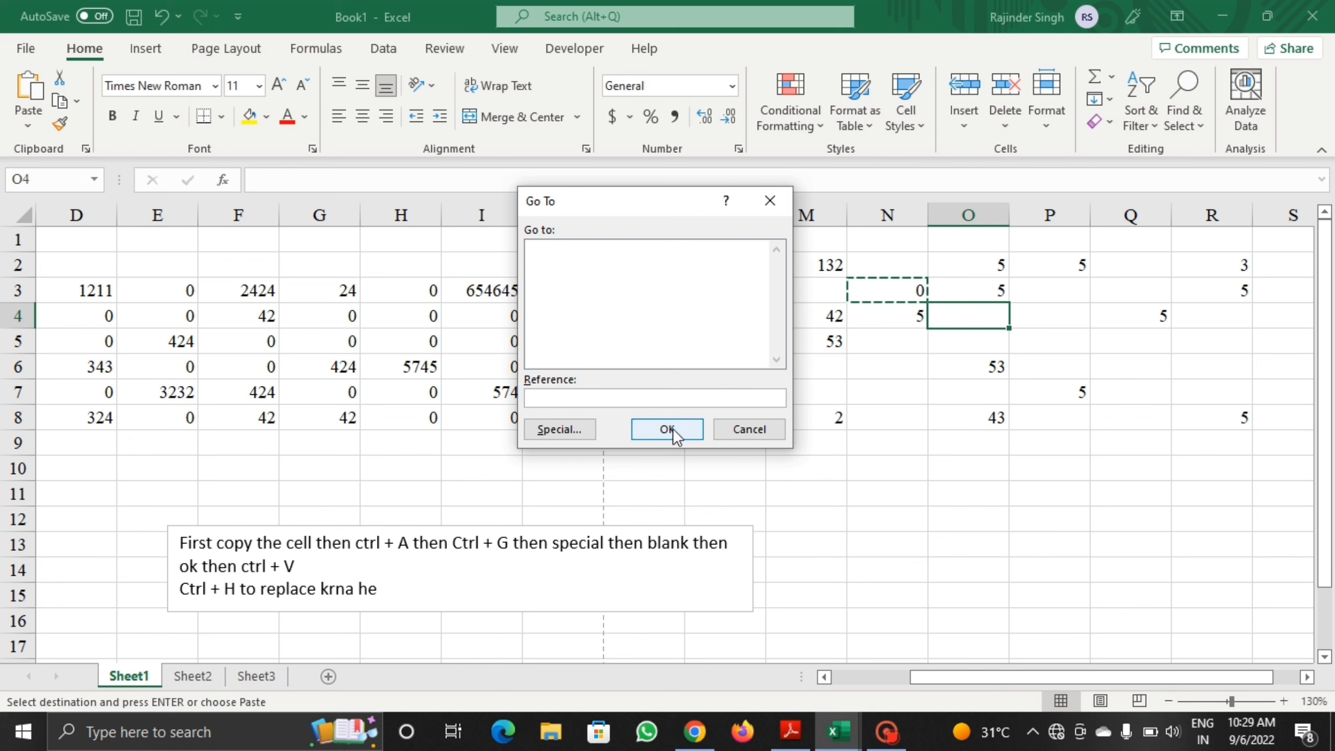
left_click(562, 429)
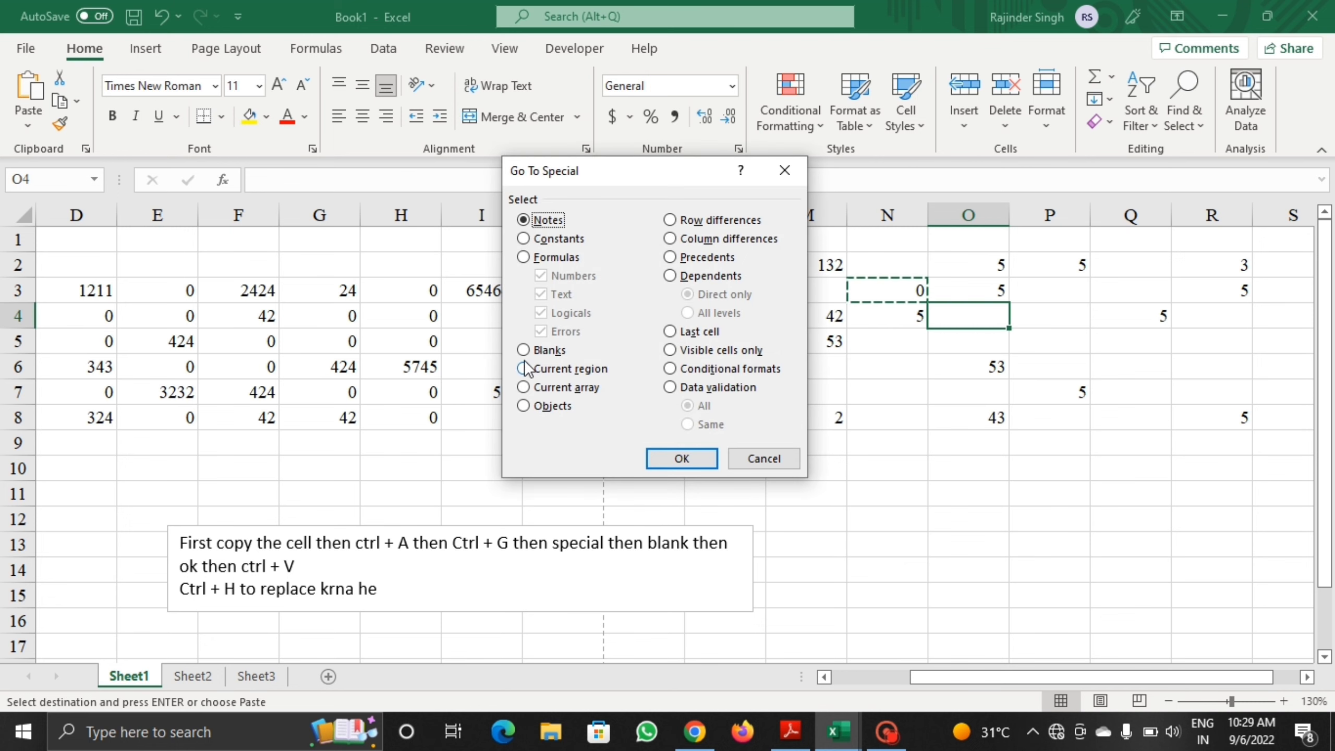
left_click(524, 350)
left_click(687, 456)
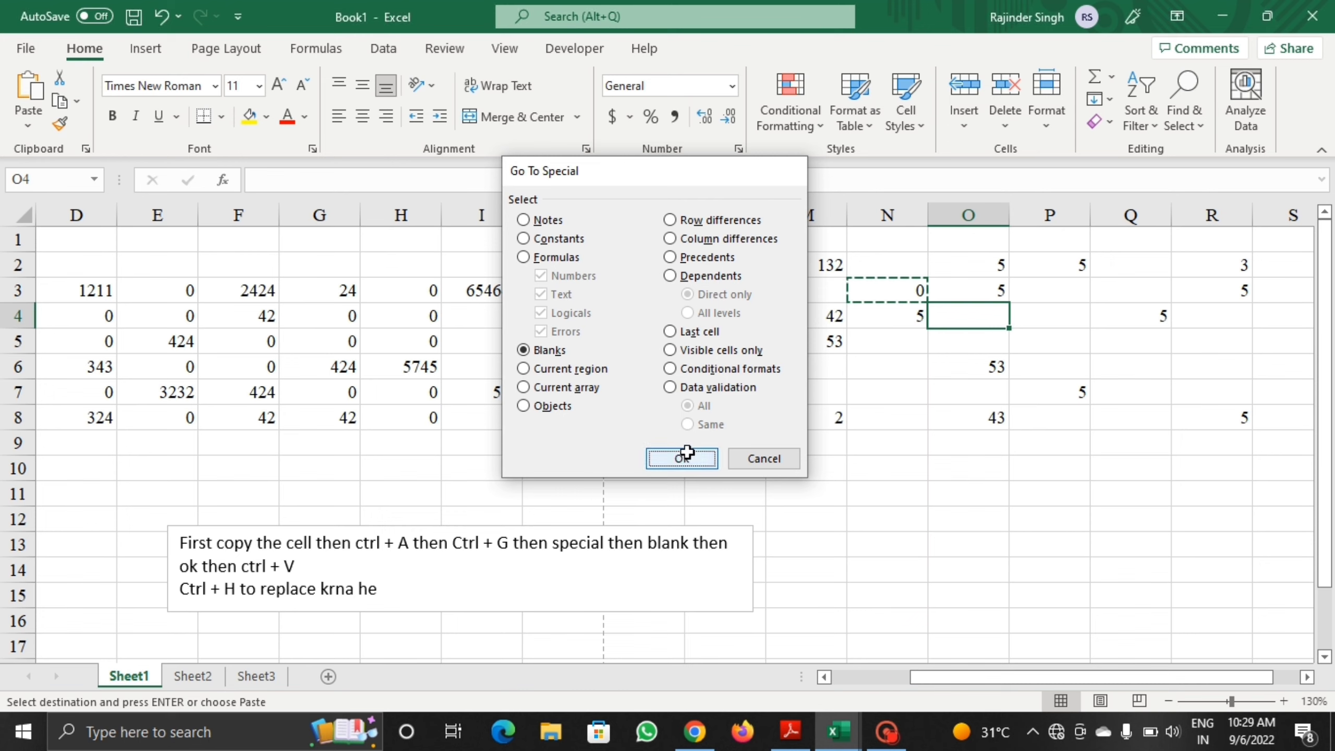
key("ctrl+z")
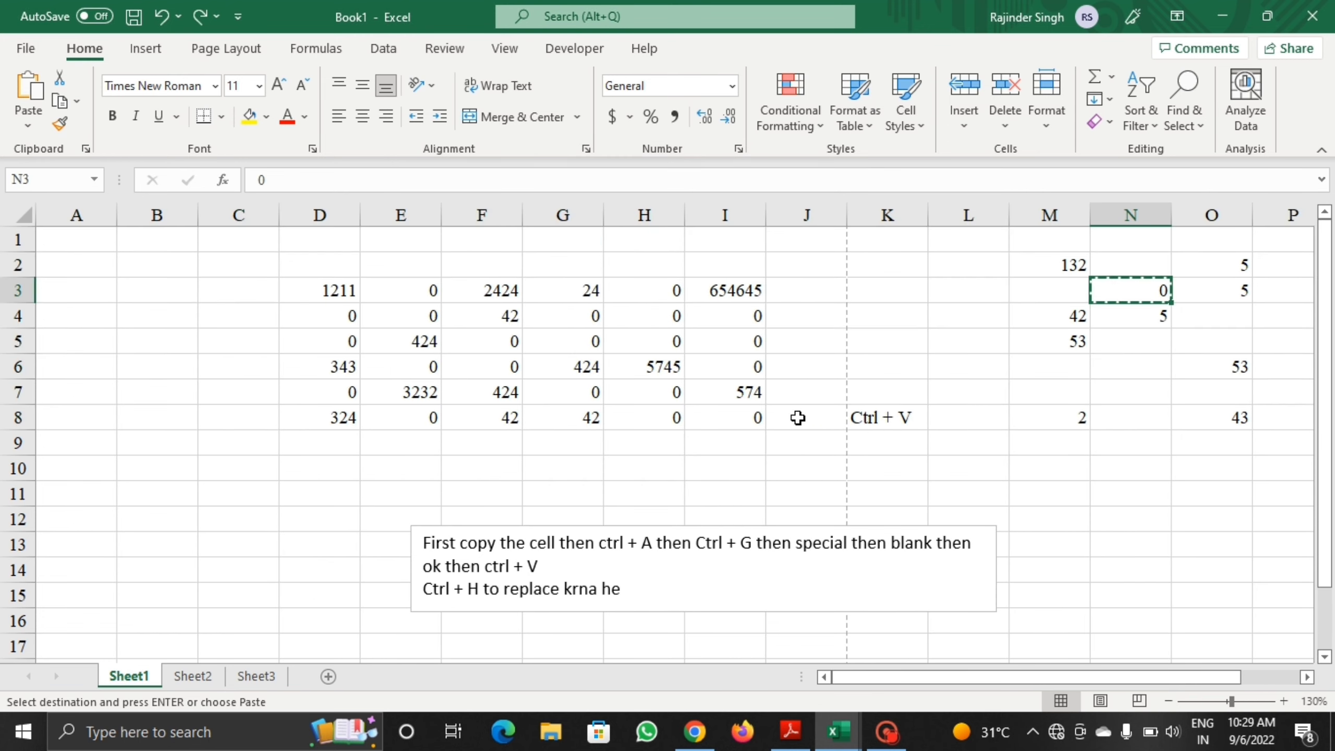
key("Right")
key("Right")
key("Right")
key("Right")
key("Right")
key("Right")
key("Right")
key("Right")
key("Right")
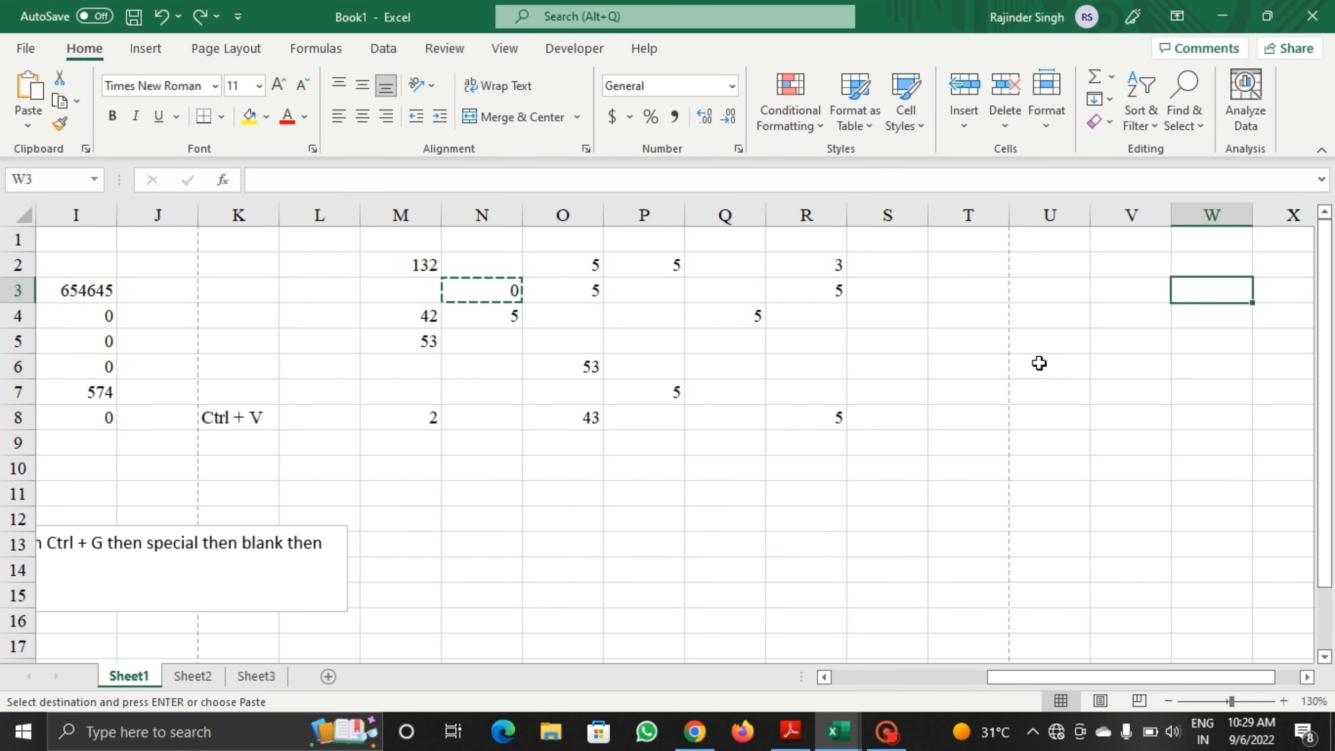
key("Left")
key("Left")
key("Left")
key("Left")
key("Left")
key("Left")
key("Left")
key("Left")
key("Left")
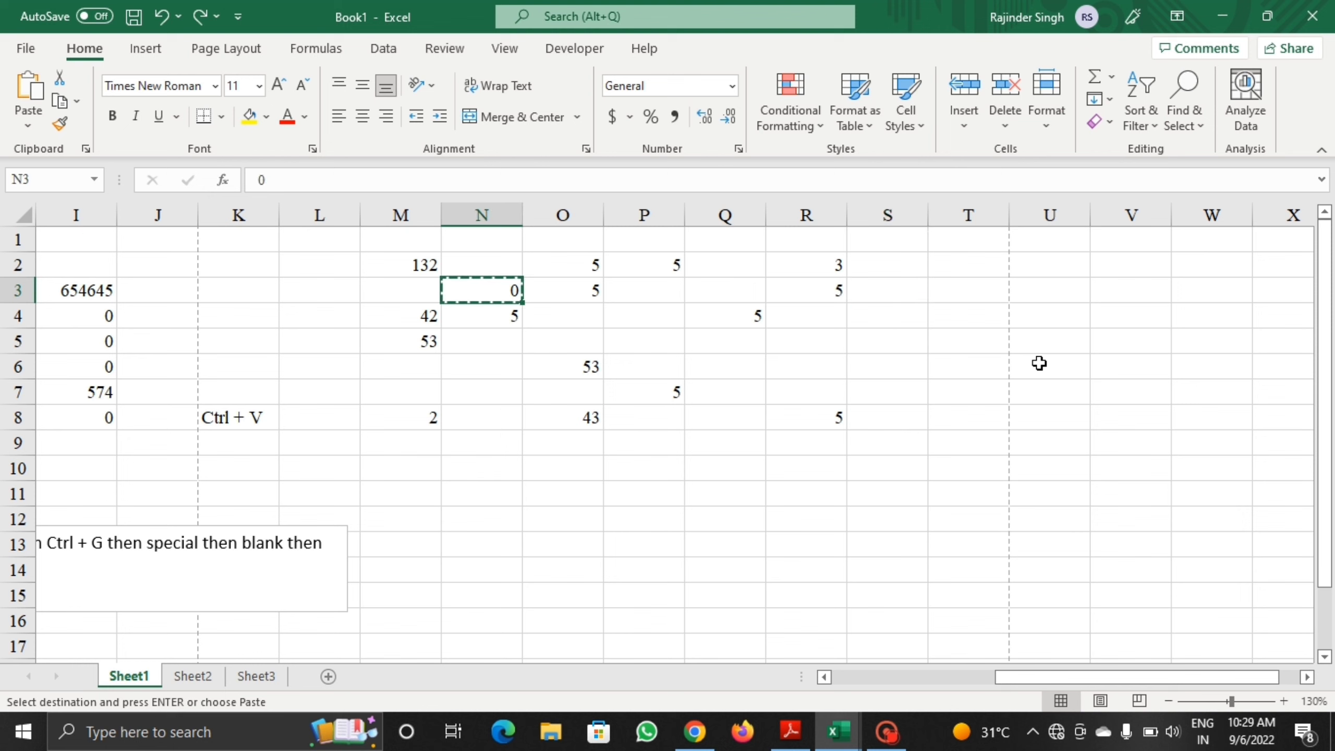
Step: Select only the blank cells in the data block M2:R8 with Go To Special and fill them with 0
key("ctrl+a")
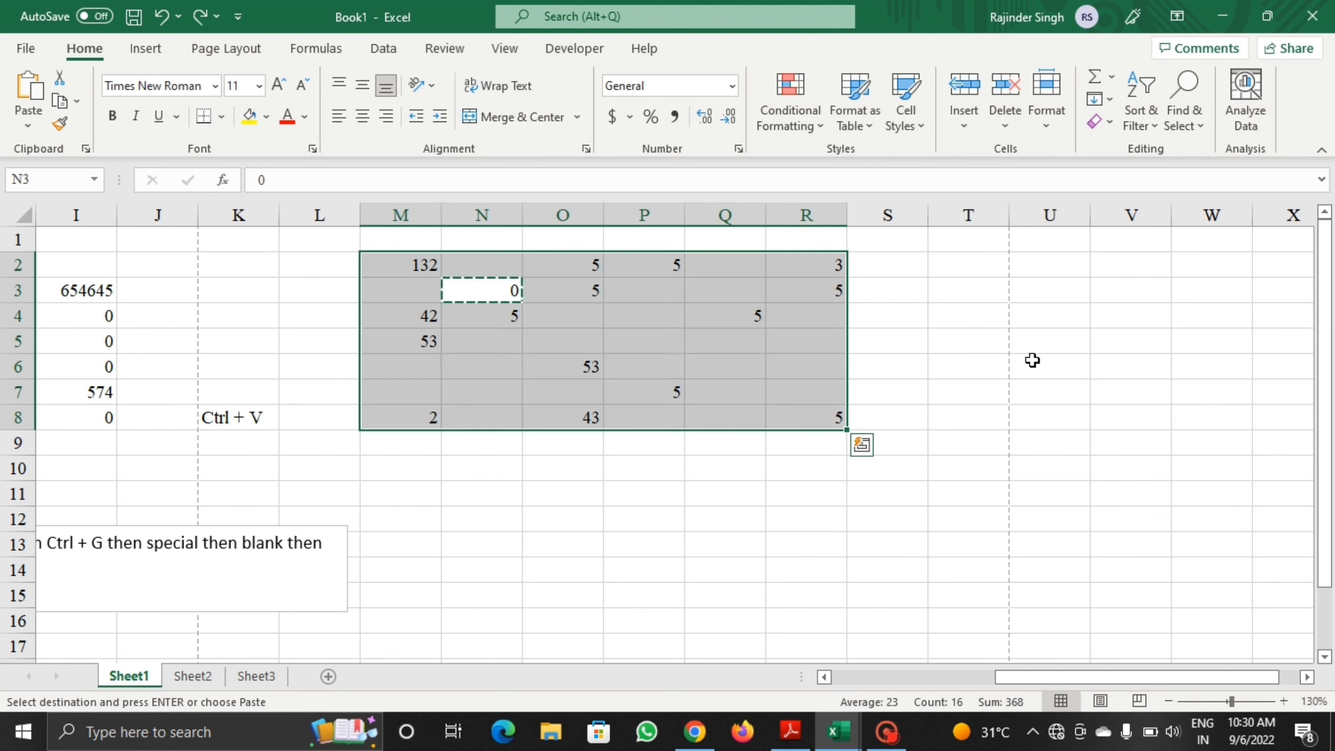
key("ctrl+g")
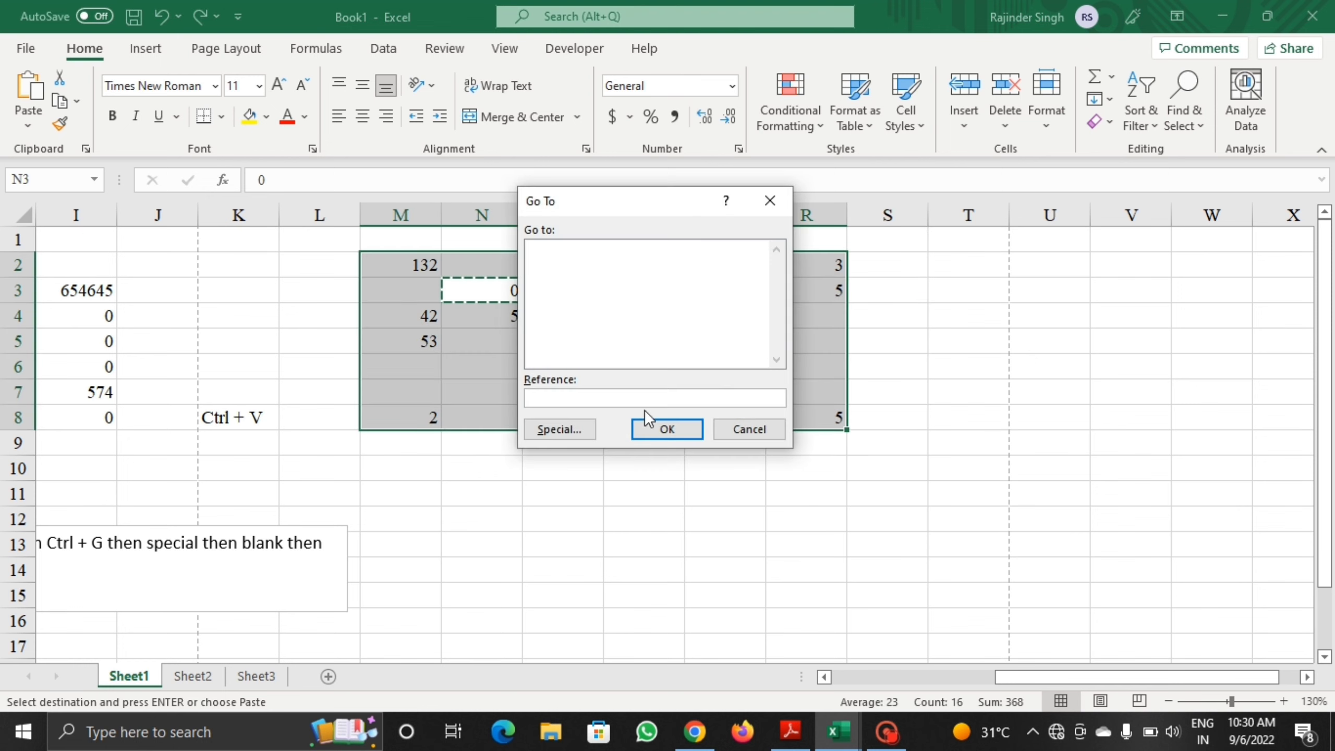
left_click(574, 428)
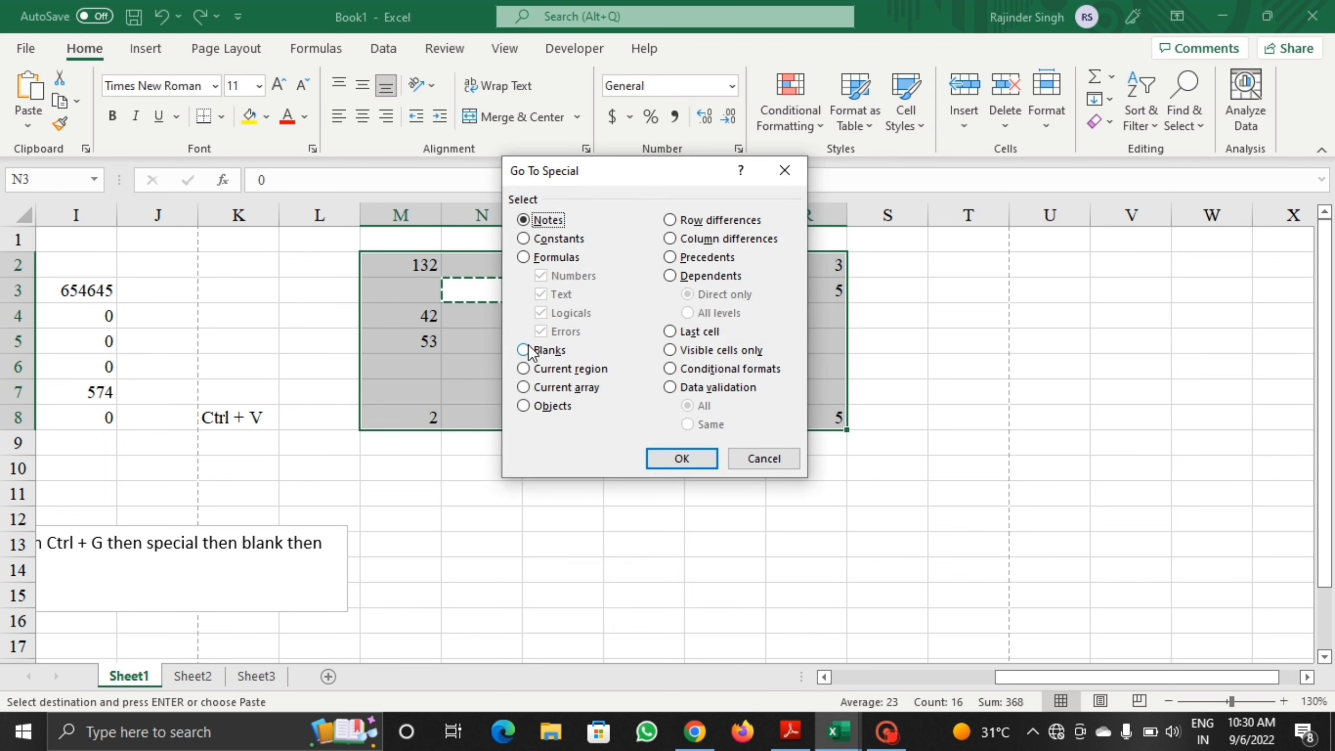
left_click(525, 351)
left_click(678, 459)
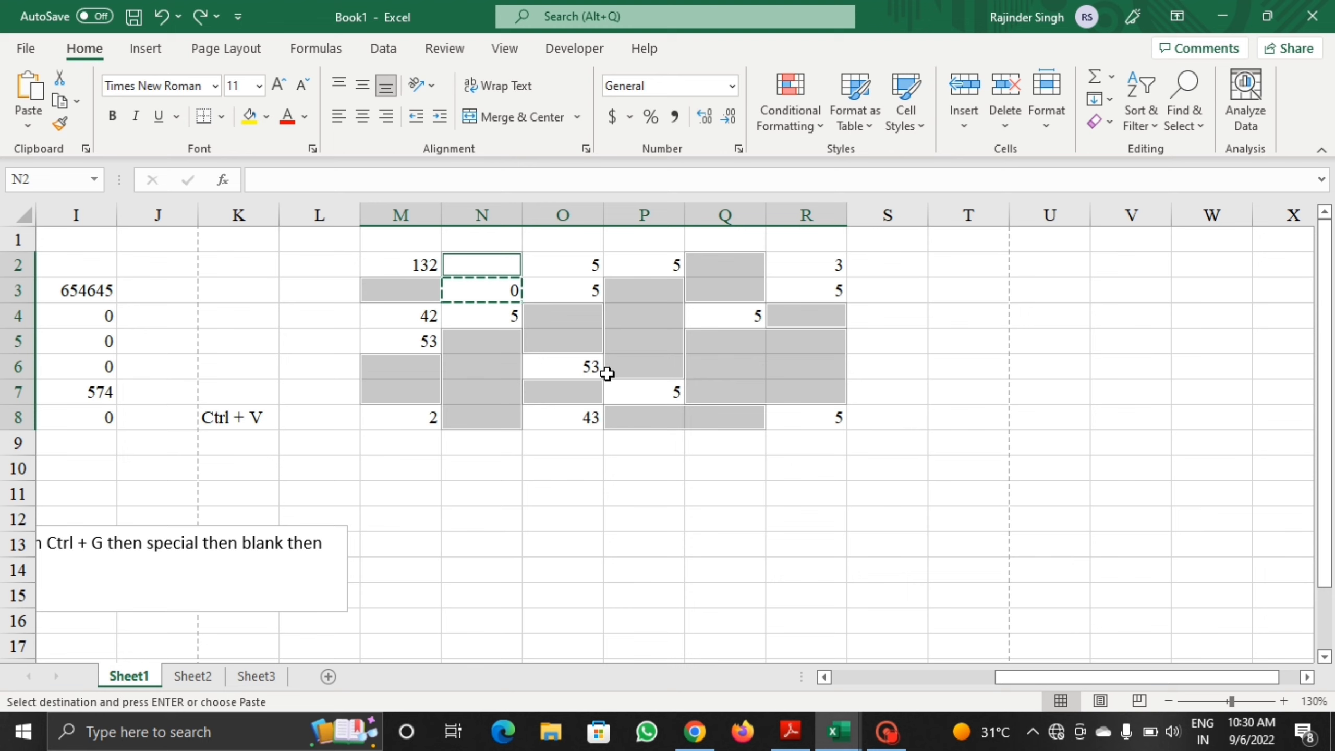
type("0")
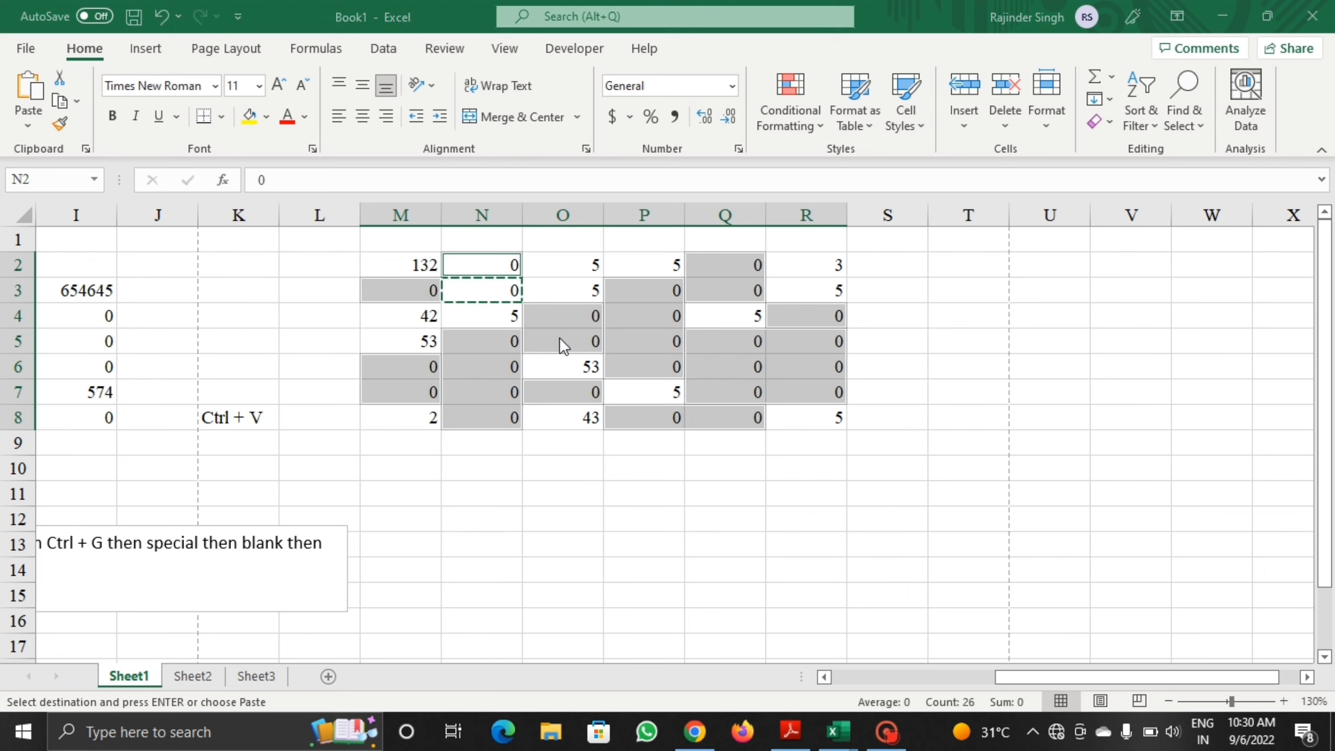
Step: Set up Find and Replace for the selected cells to find 0 and replace it with 100
key("ctrl+h")
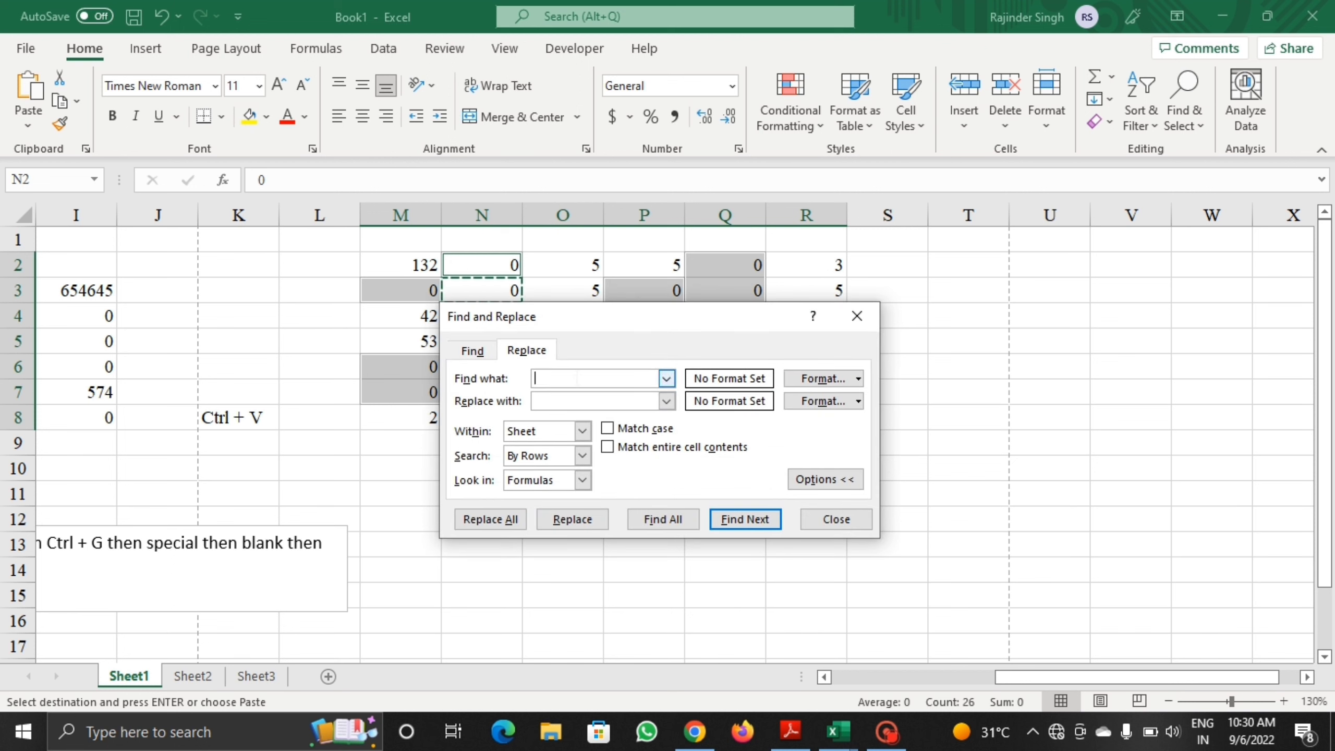
type("0")
left_click(570, 401)
type("100")
Step: Set the replacement format to the Number category with a Bold Italic, size 12, light orange font
left_click(840, 399)
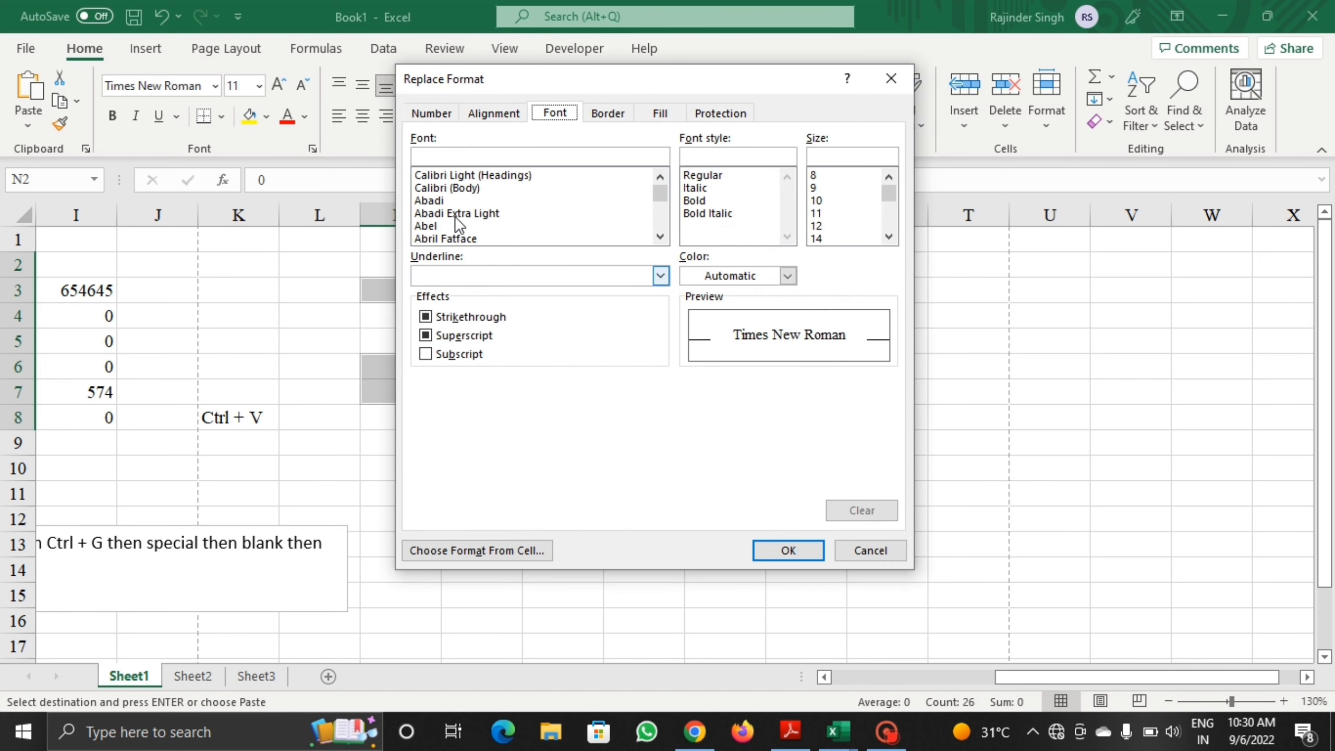
left_click(437, 112)
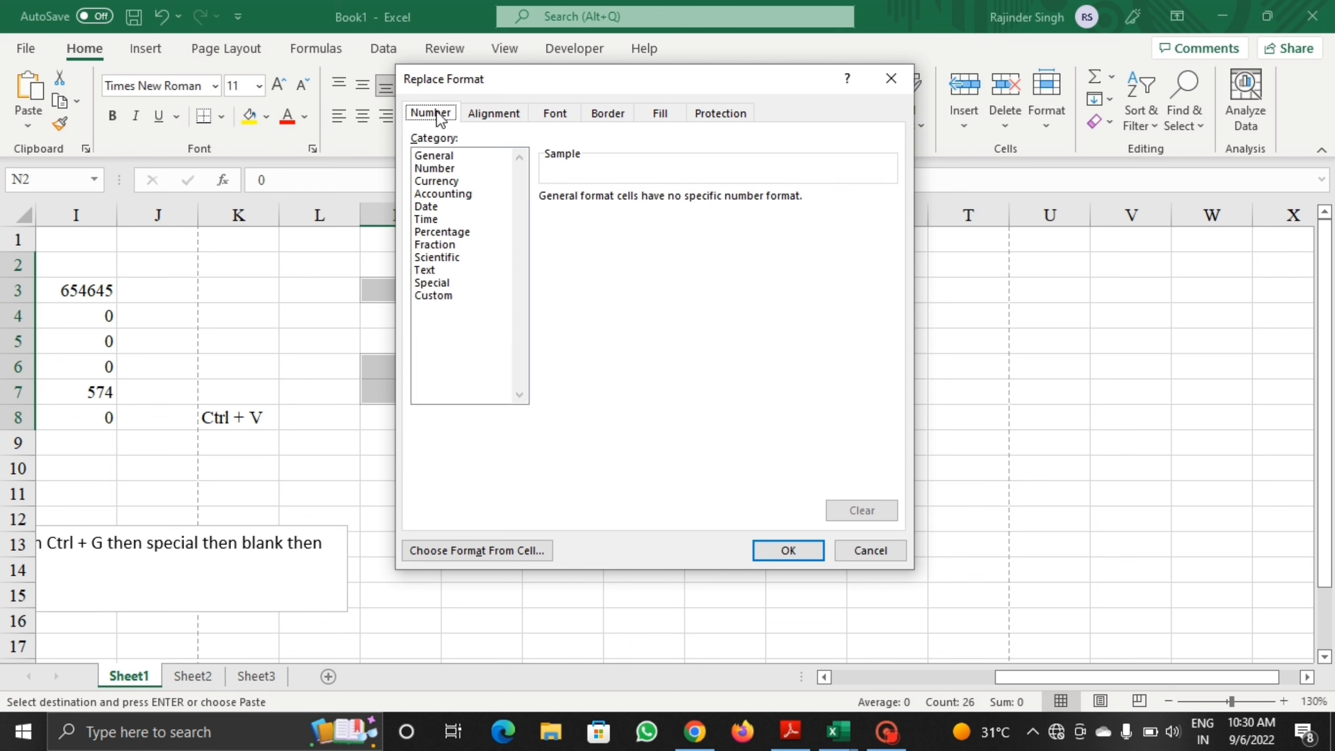
left_click(446, 169)
left_click(486, 116)
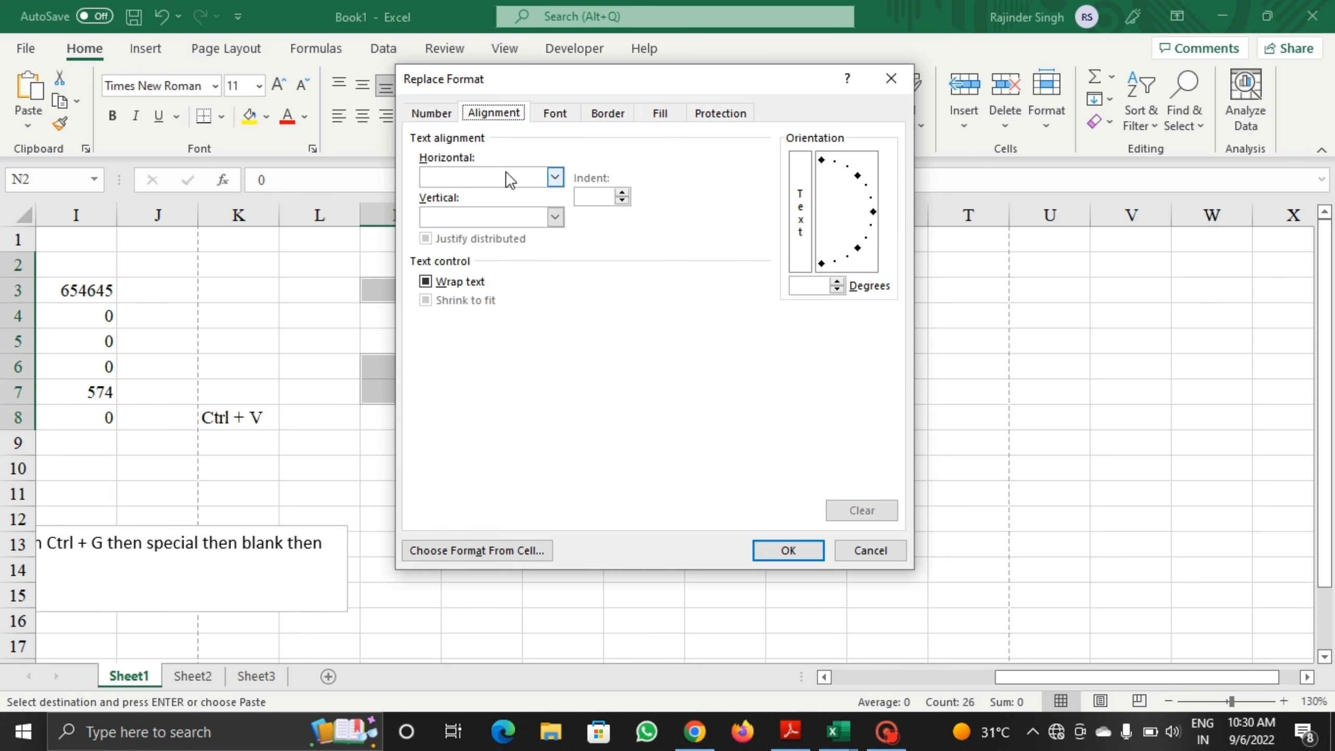
left_click(557, 113)
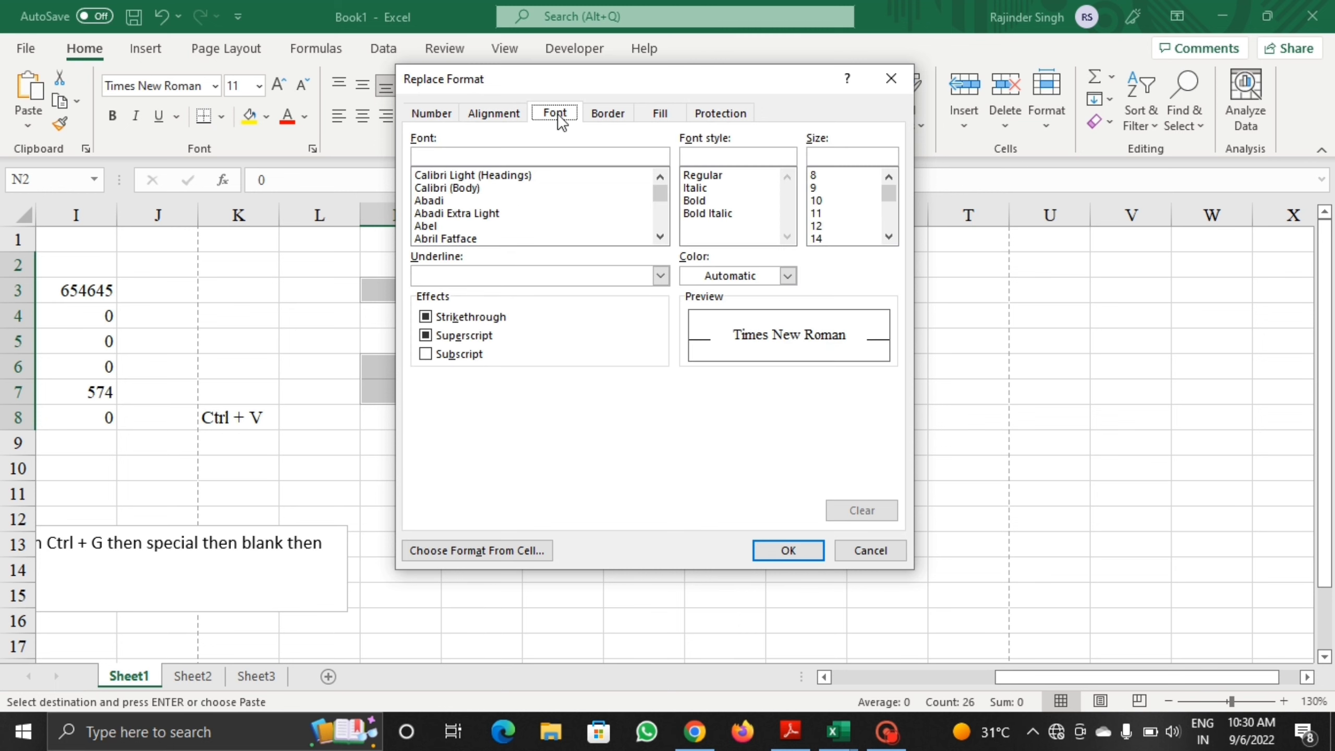
left_click(724, 214)
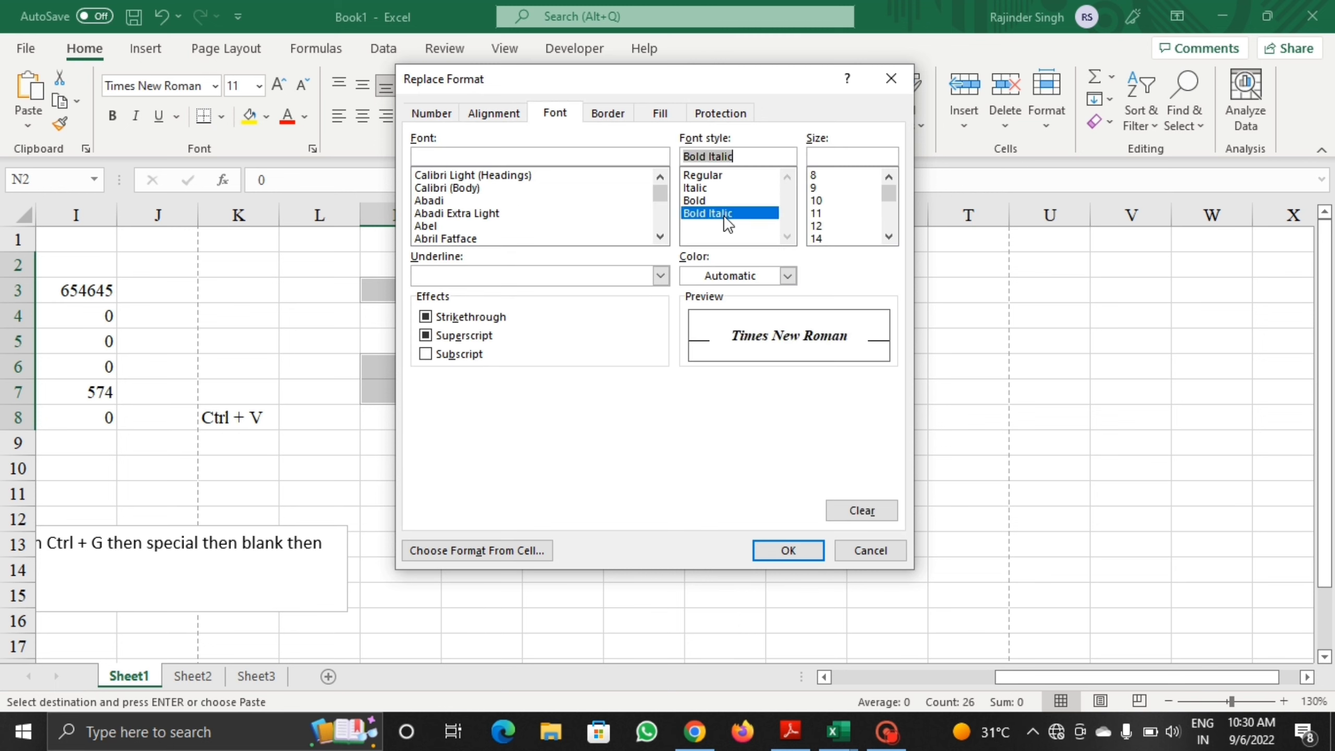
left_click(820, 226)
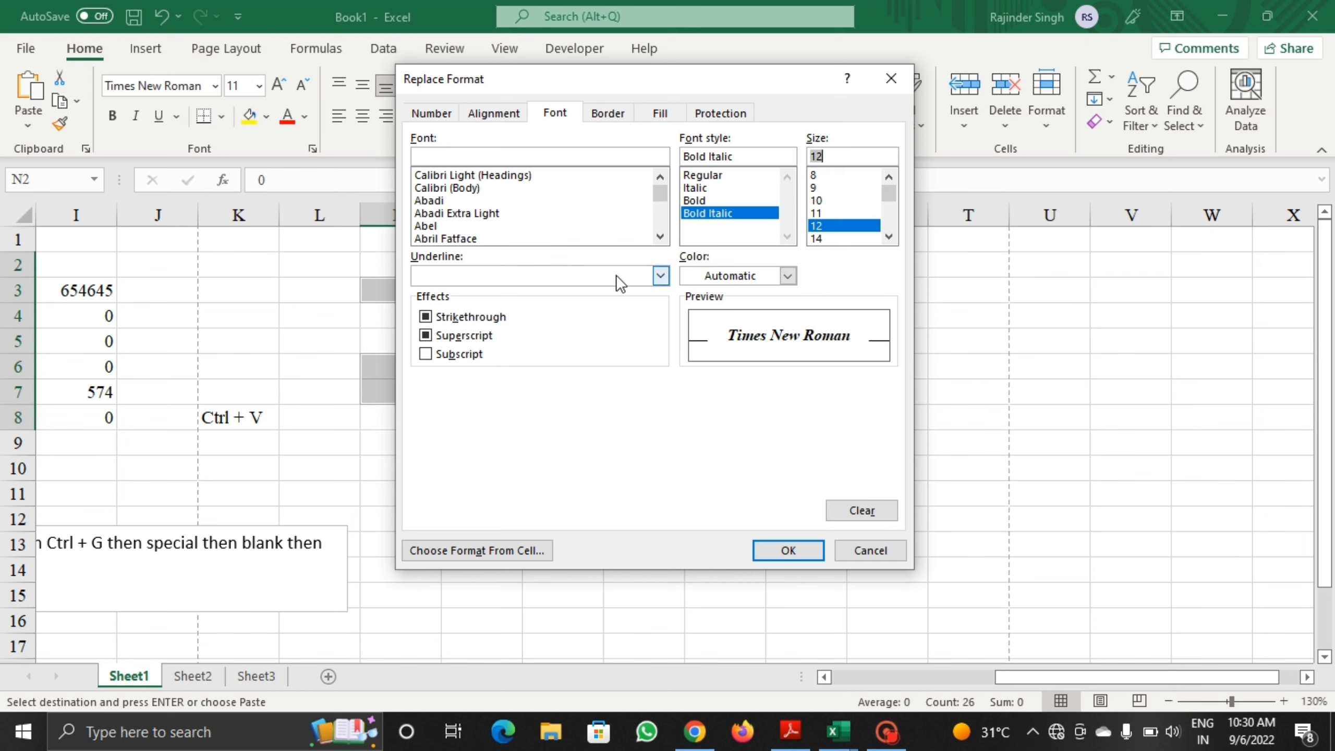
left_click(794, 278)
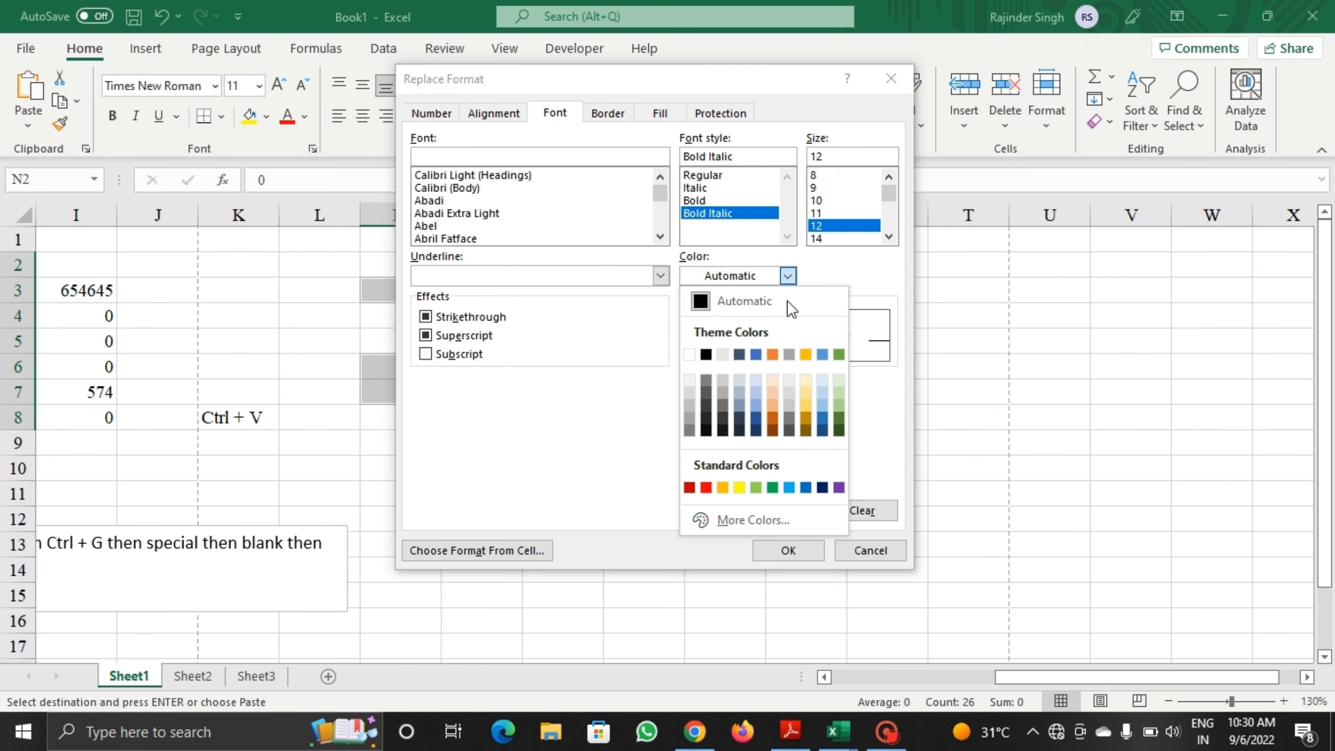
left_click(772, 405)
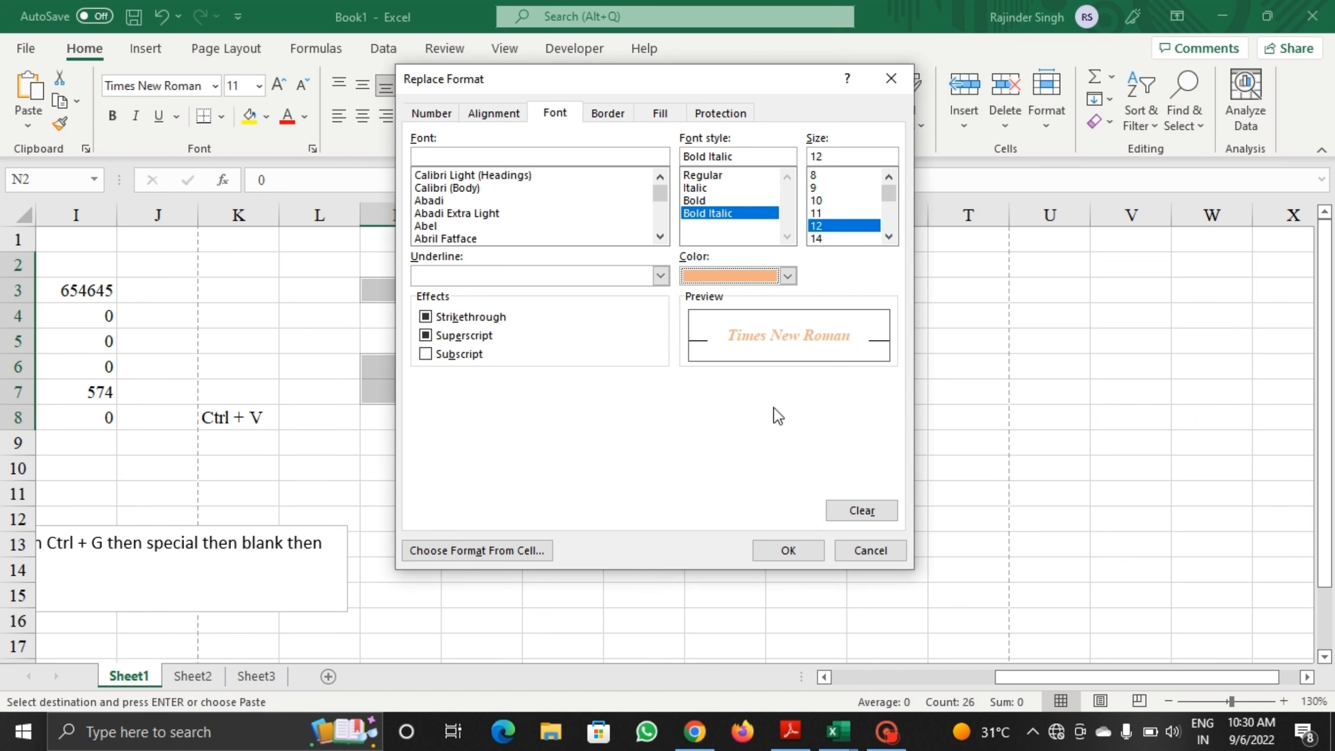
Step: Choose a line style for borders and add a light gray patterned fill to the replacement format
left_click(611, 117)
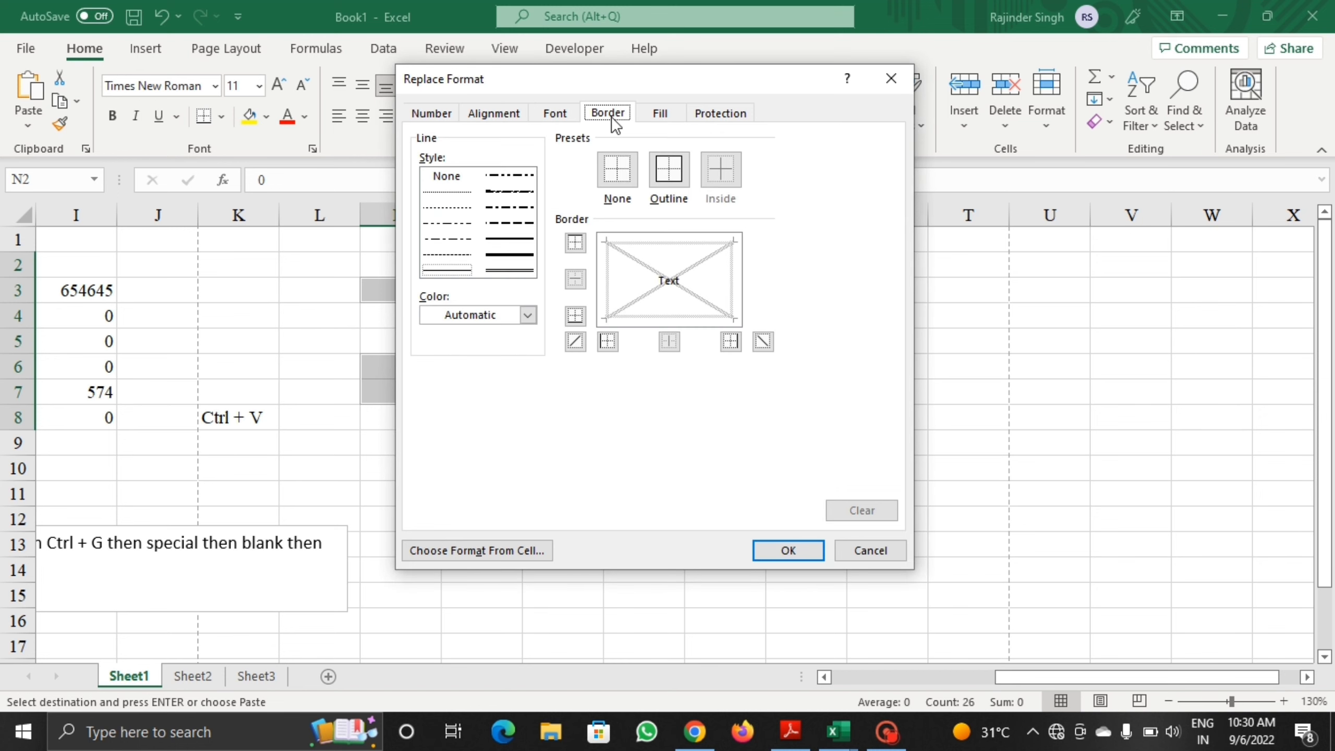
left_click(500, 192)
left_click(664, 113)
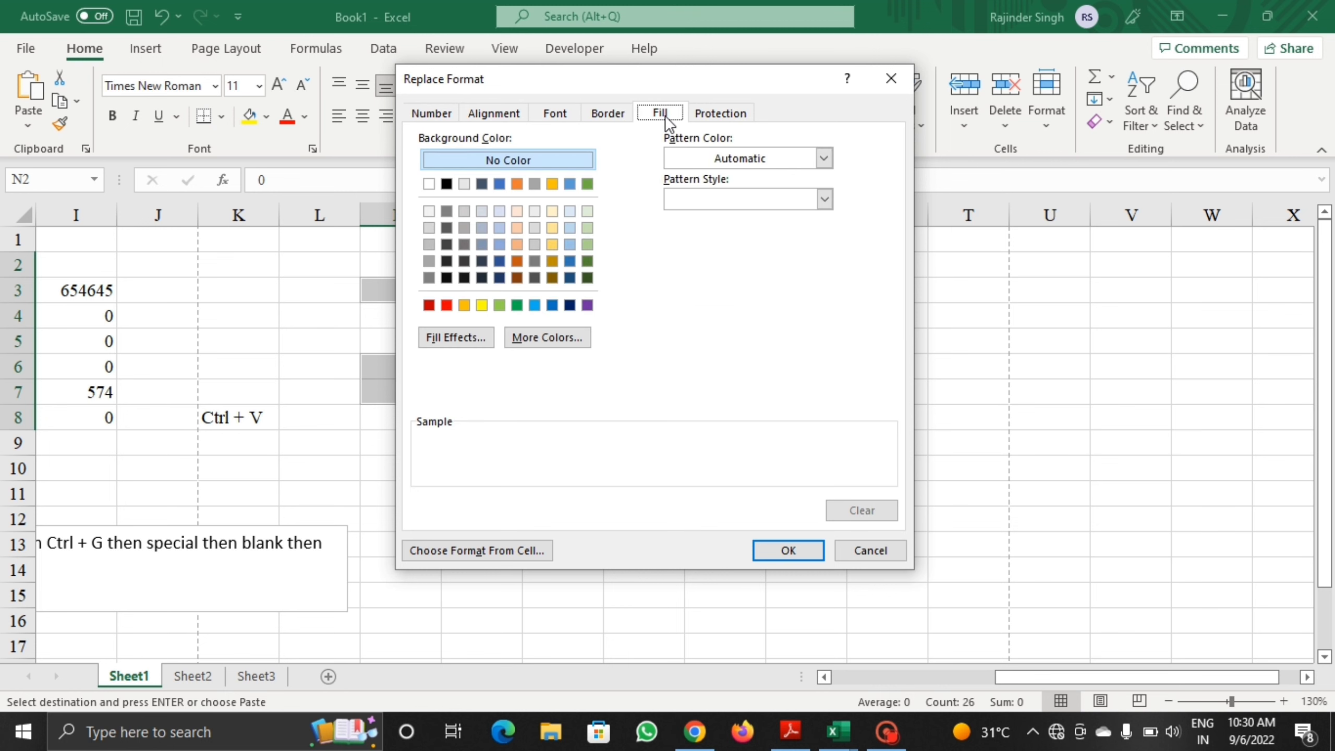
left_click(721, 157)
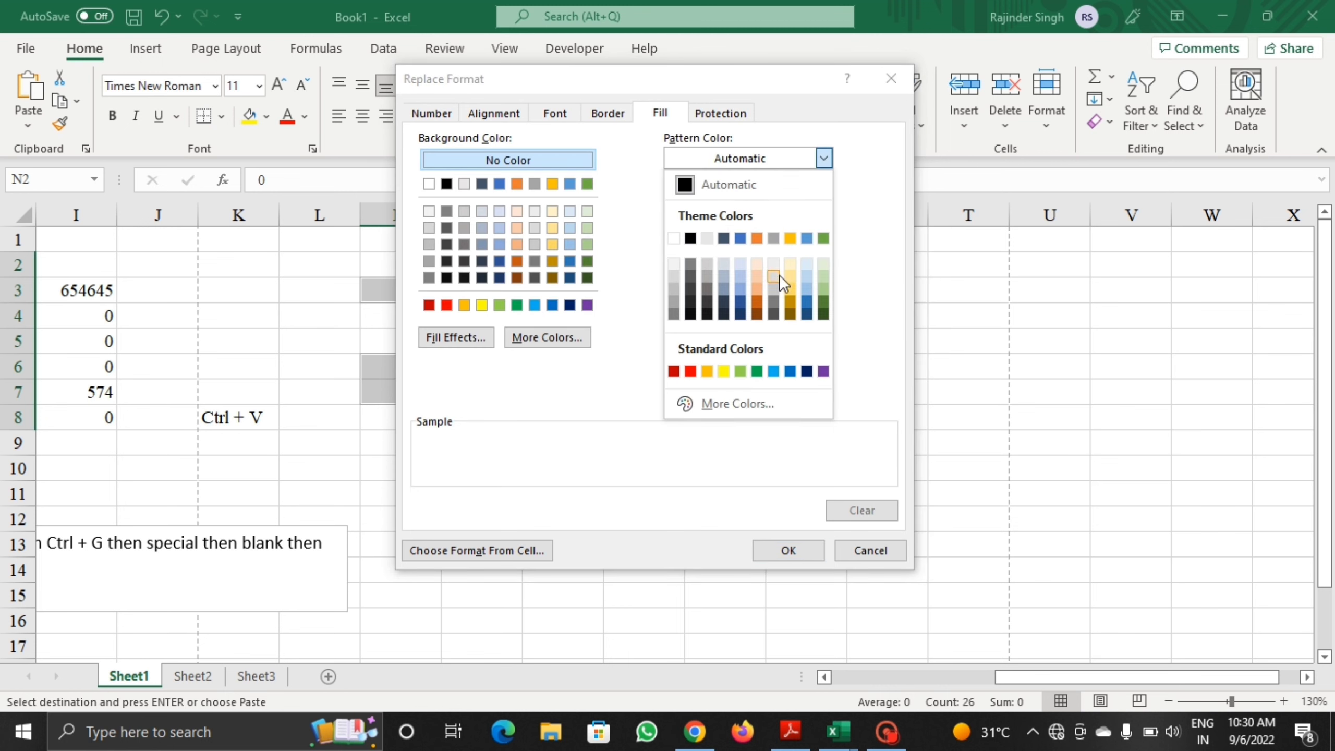
left_click(778, 279)
left_click(781, 205)
left_click(724, 273)
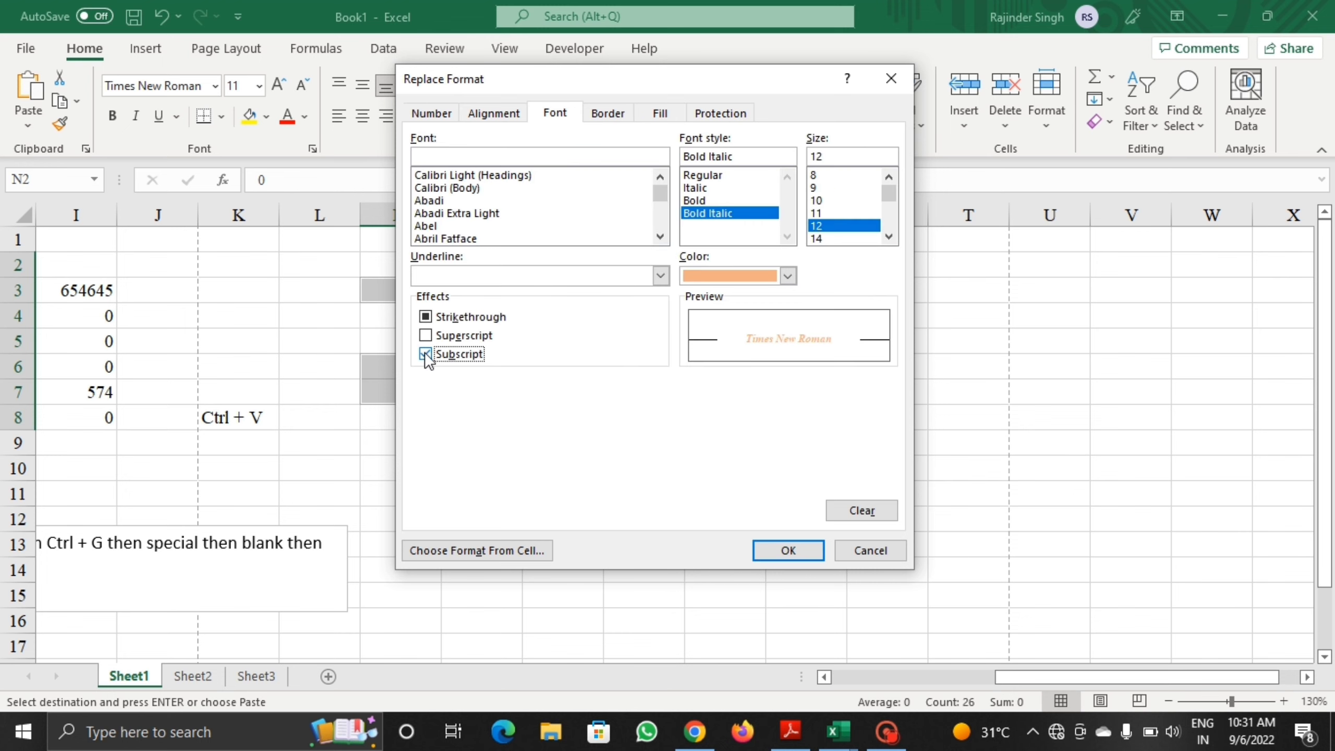
Step: Clear the Subscript effect from the replacement format and replace every 0 in the selected cells with the formatted 100
left_click(425, 353)
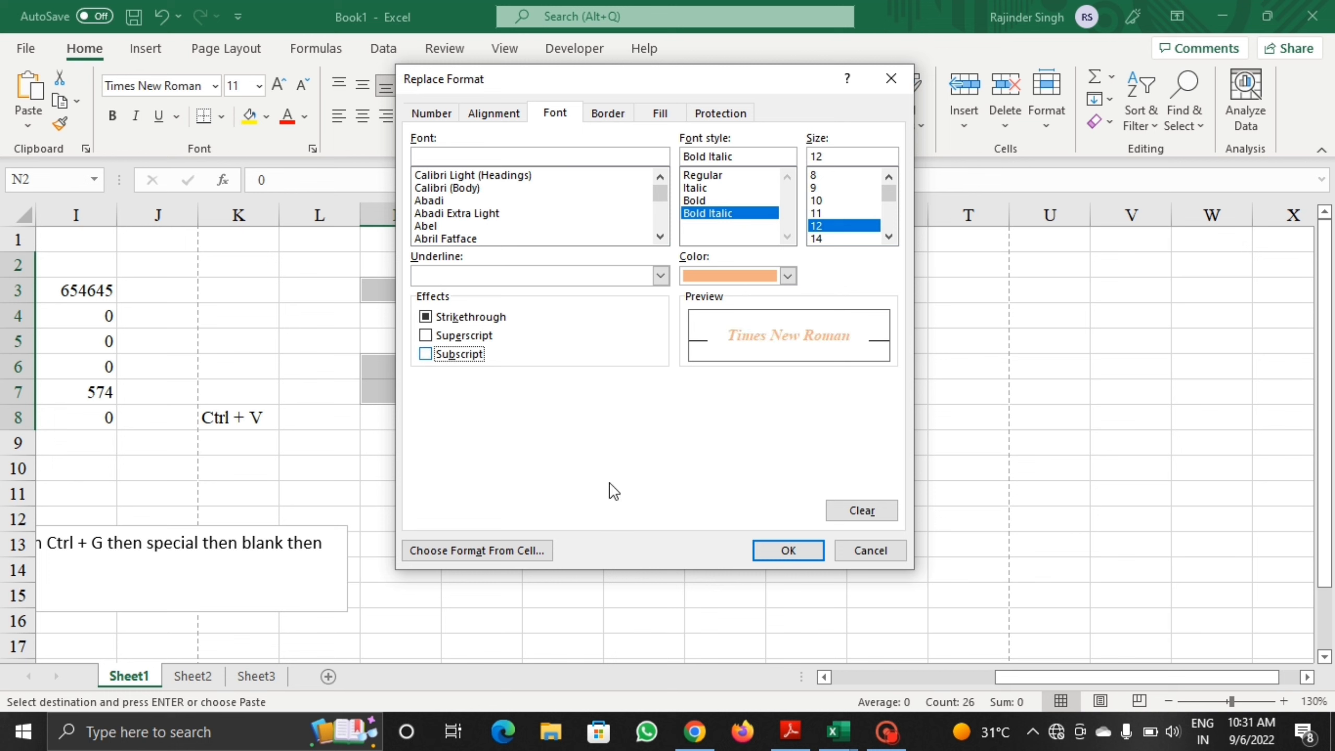
left_click(794, 551)
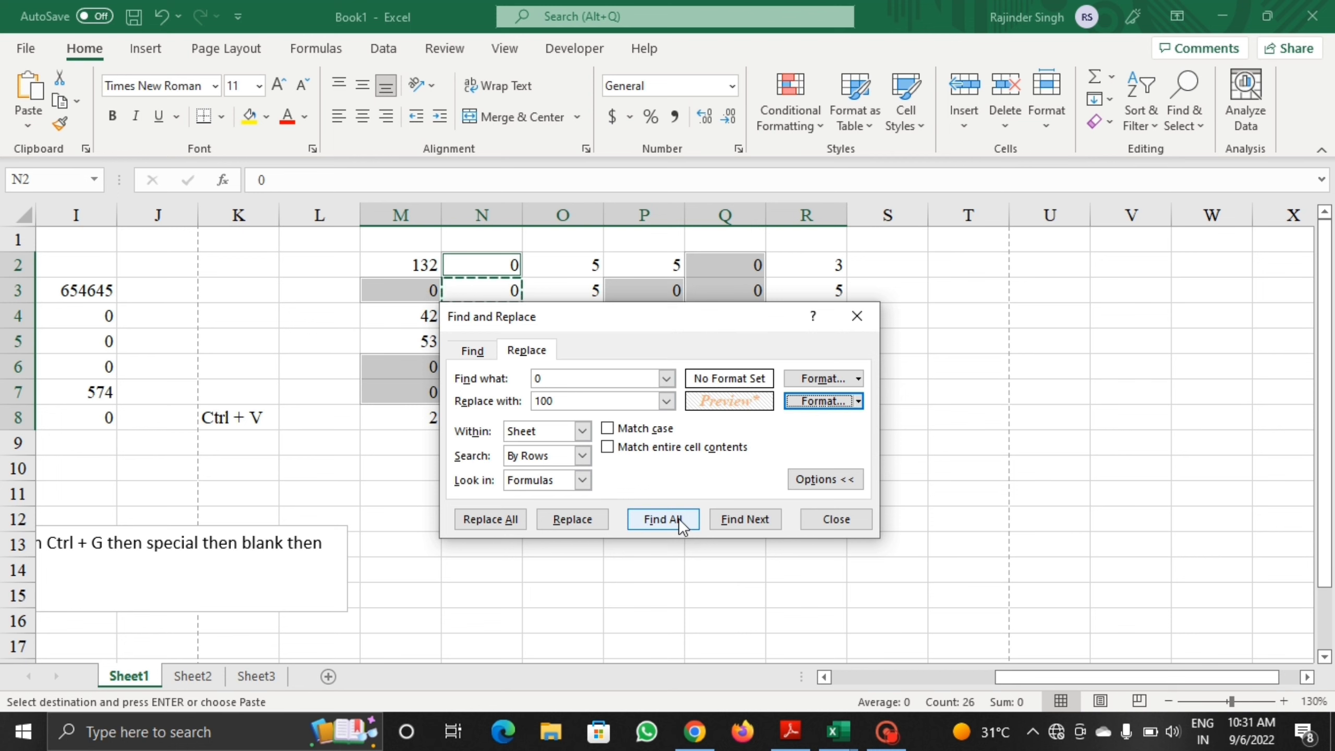
left_click(503, 519)
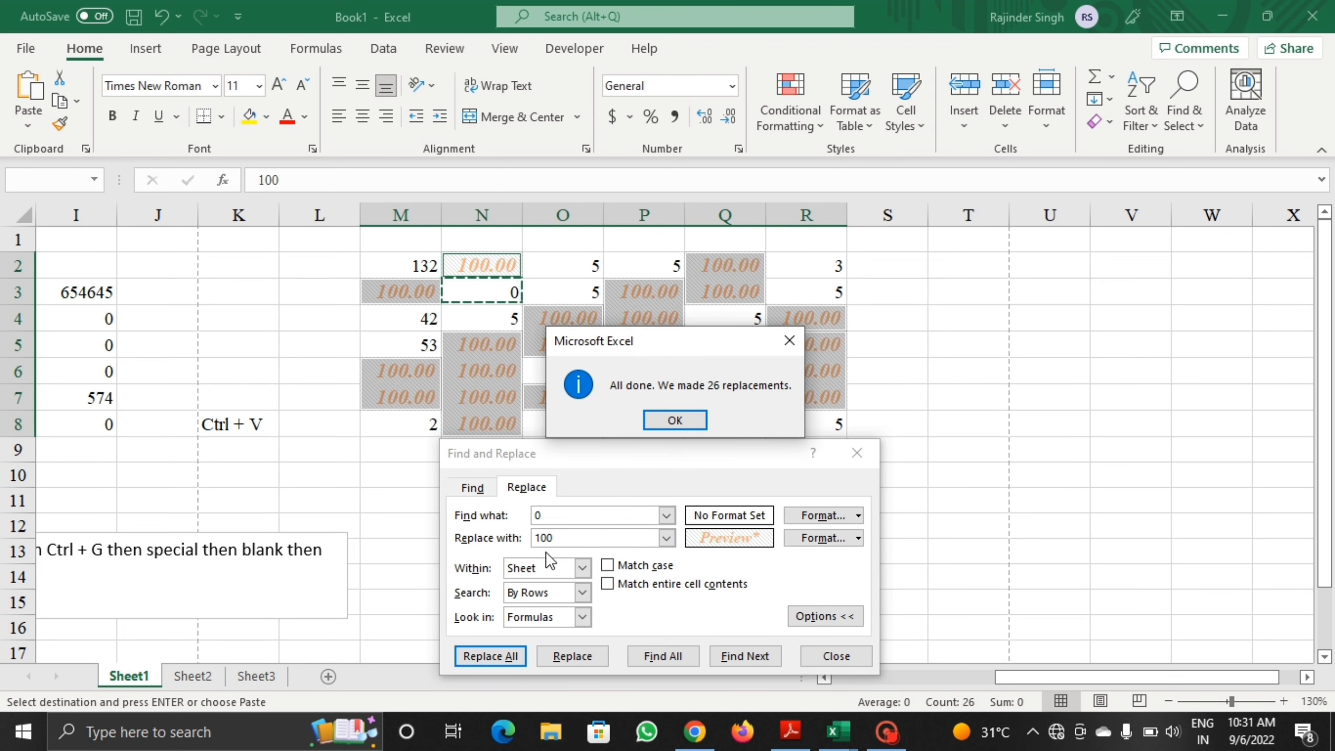
left_click(692, 421)
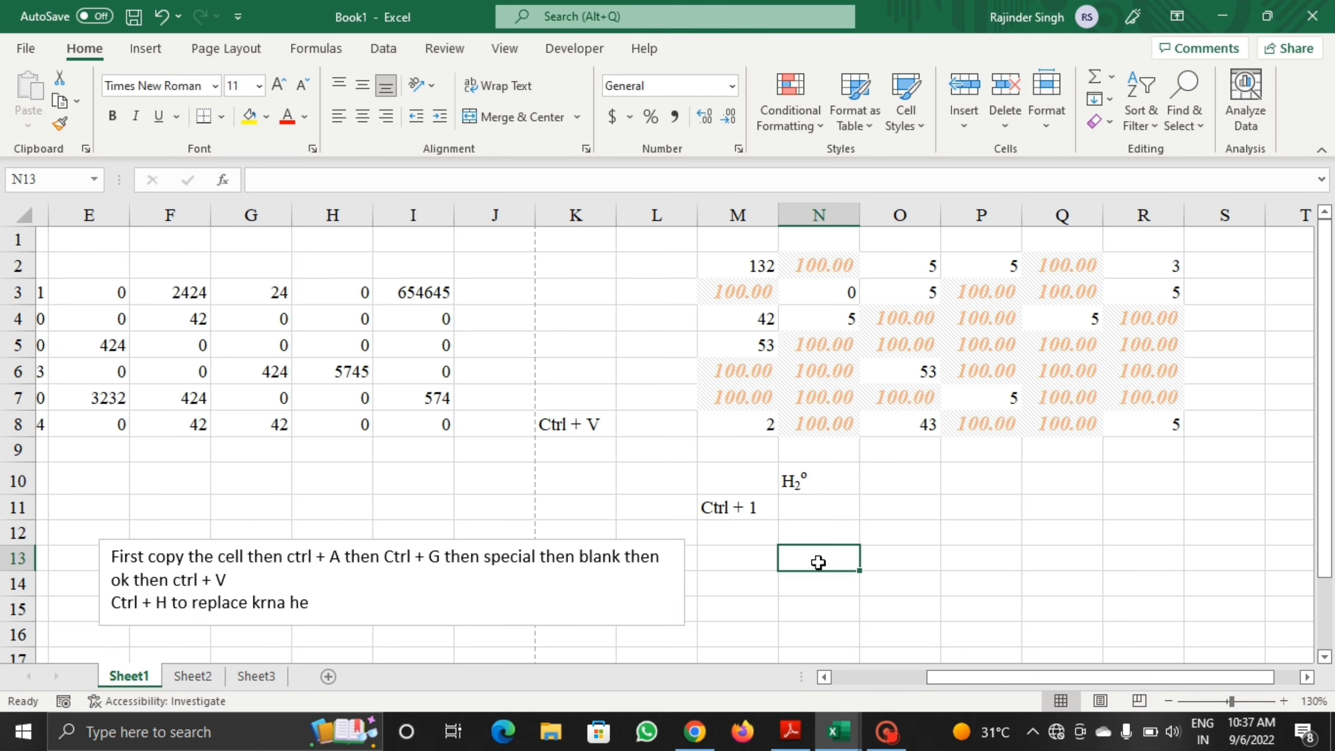
Step: Enter H2O in cell N13
type("H")
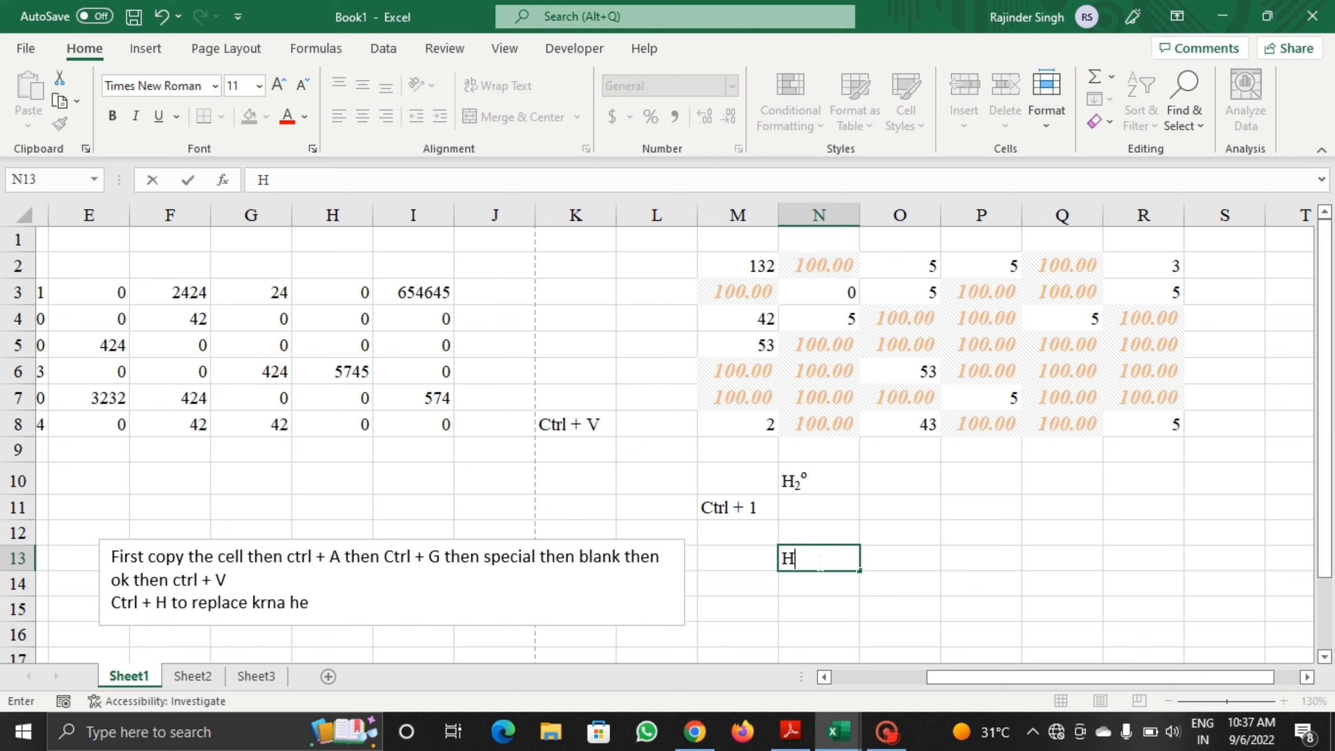
type("2O")
key("ctrl+Return")
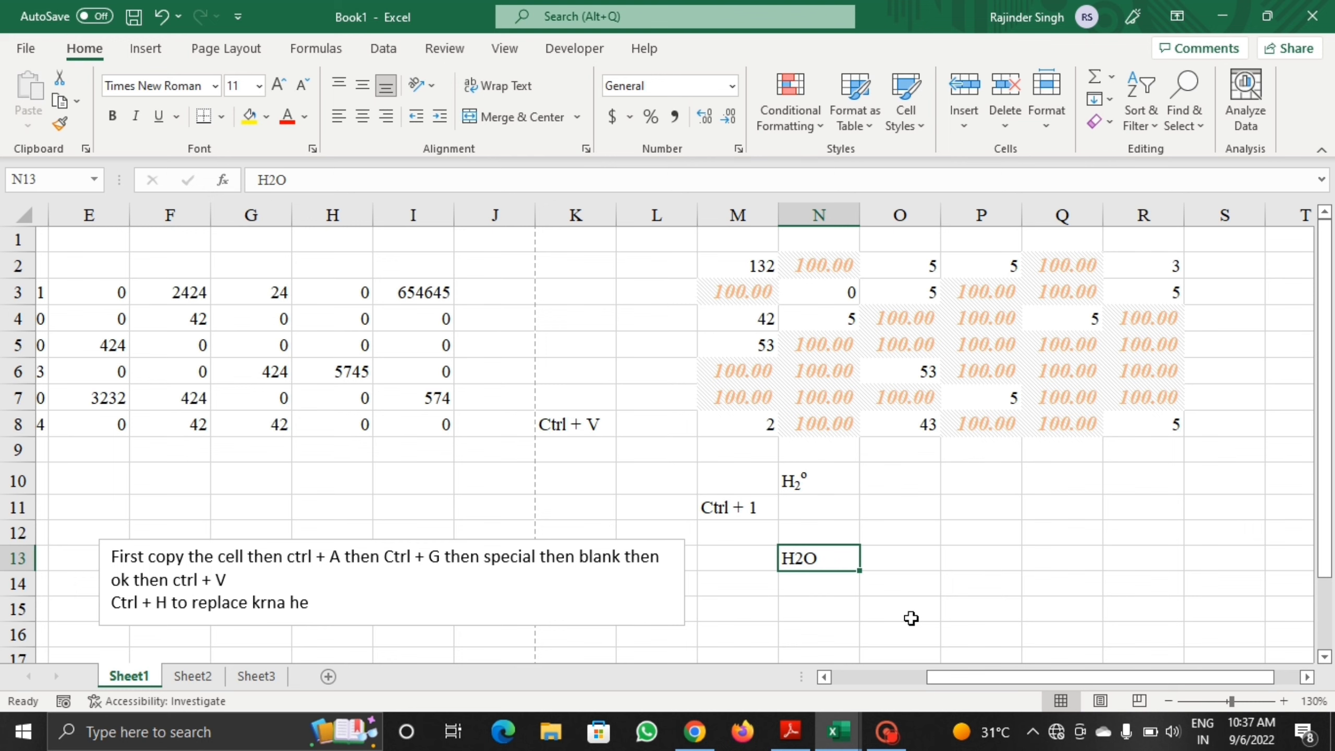
Step: Format only the 2 of H2O in cell N13 as superscript
left_click(1284, 701)
left_click(1283, 701)
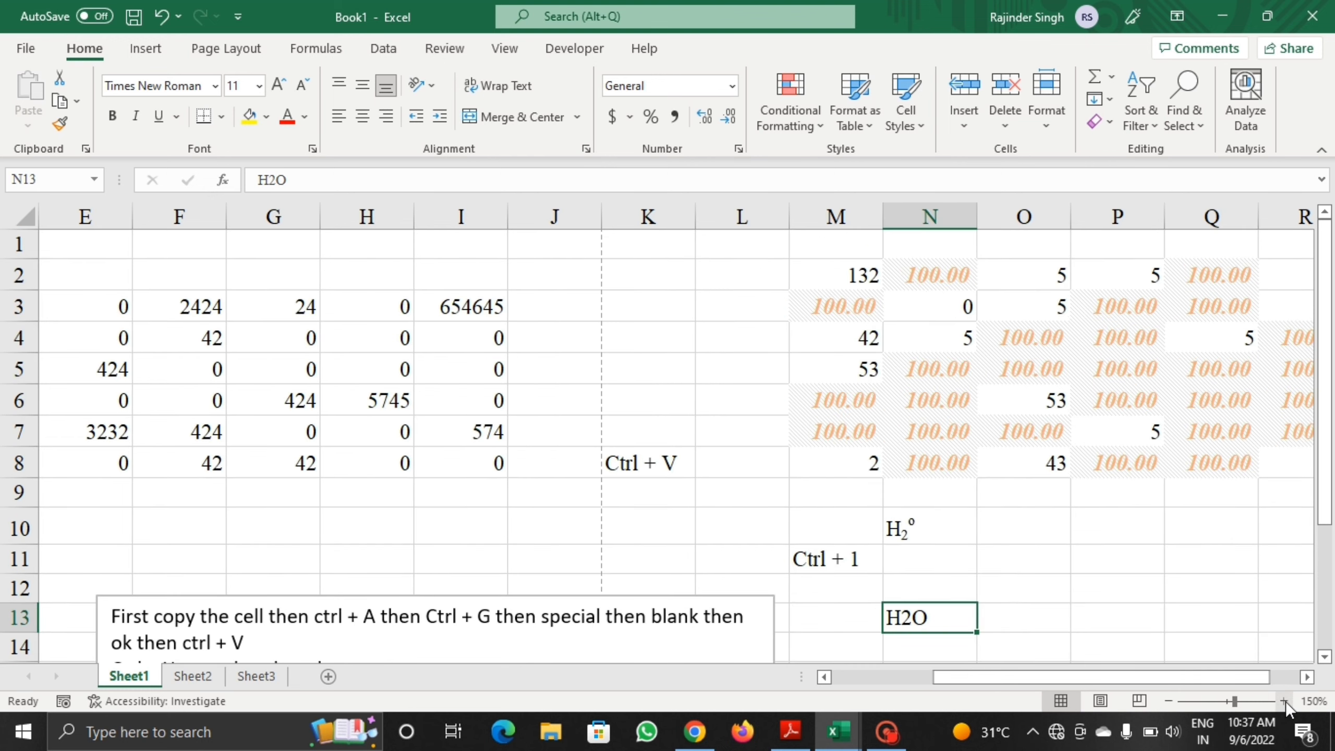
left_click_drag(1224, 678, 1253, 681)
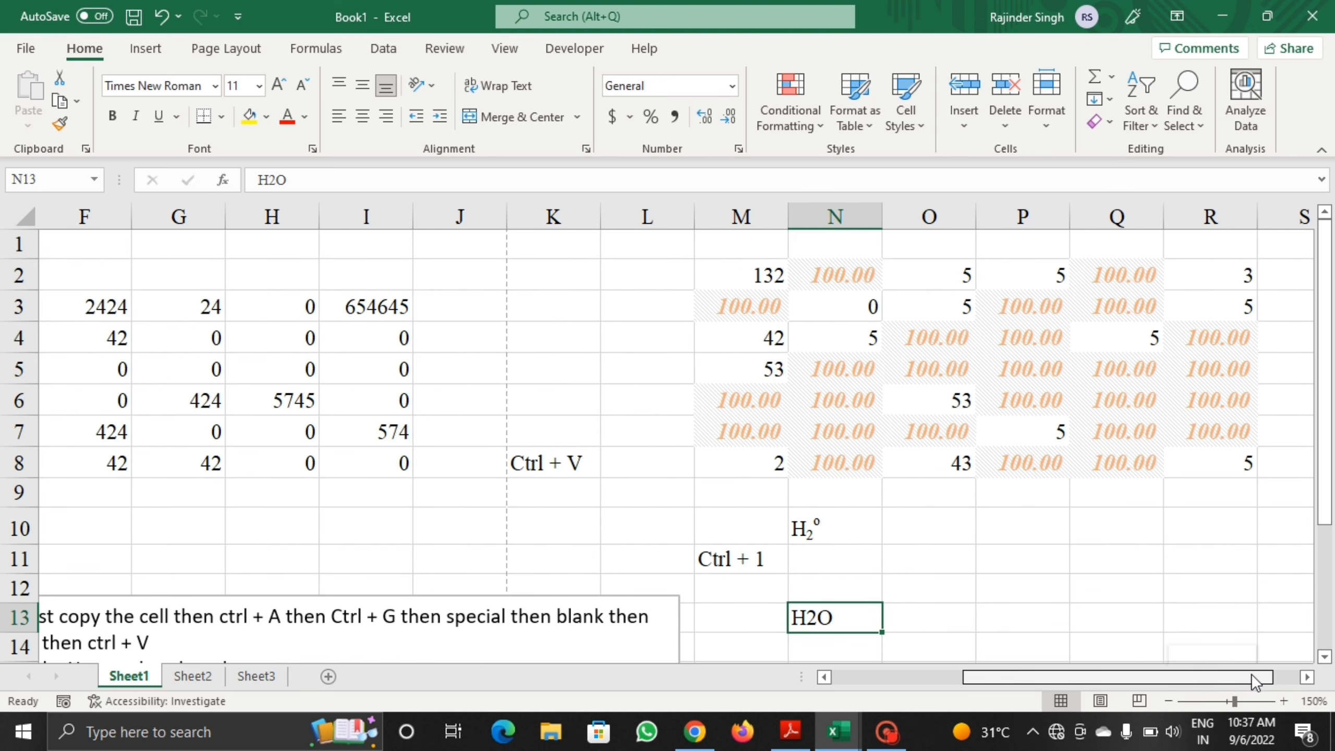
left_click_drag(1327, 469, 1331, 555)
left_click(1284, 701)
left_click(1284, 701)
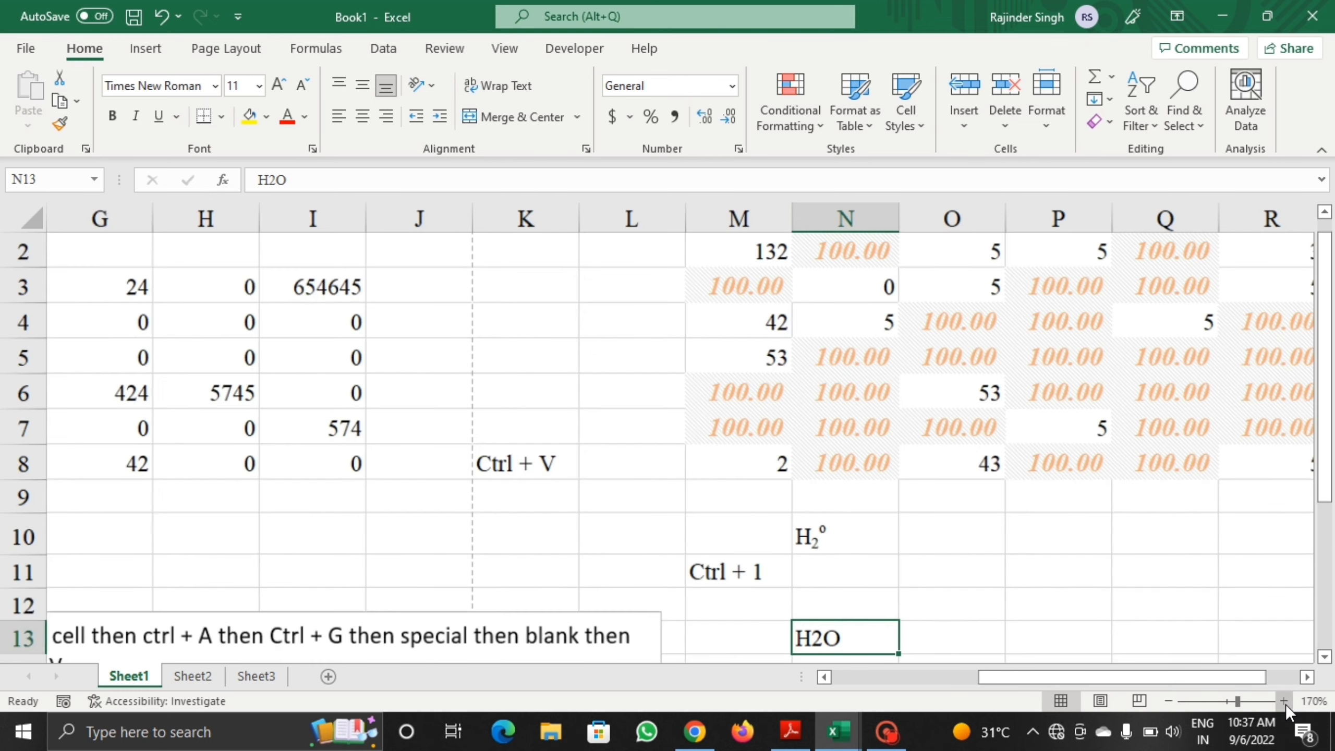
left_click(1283, 701)
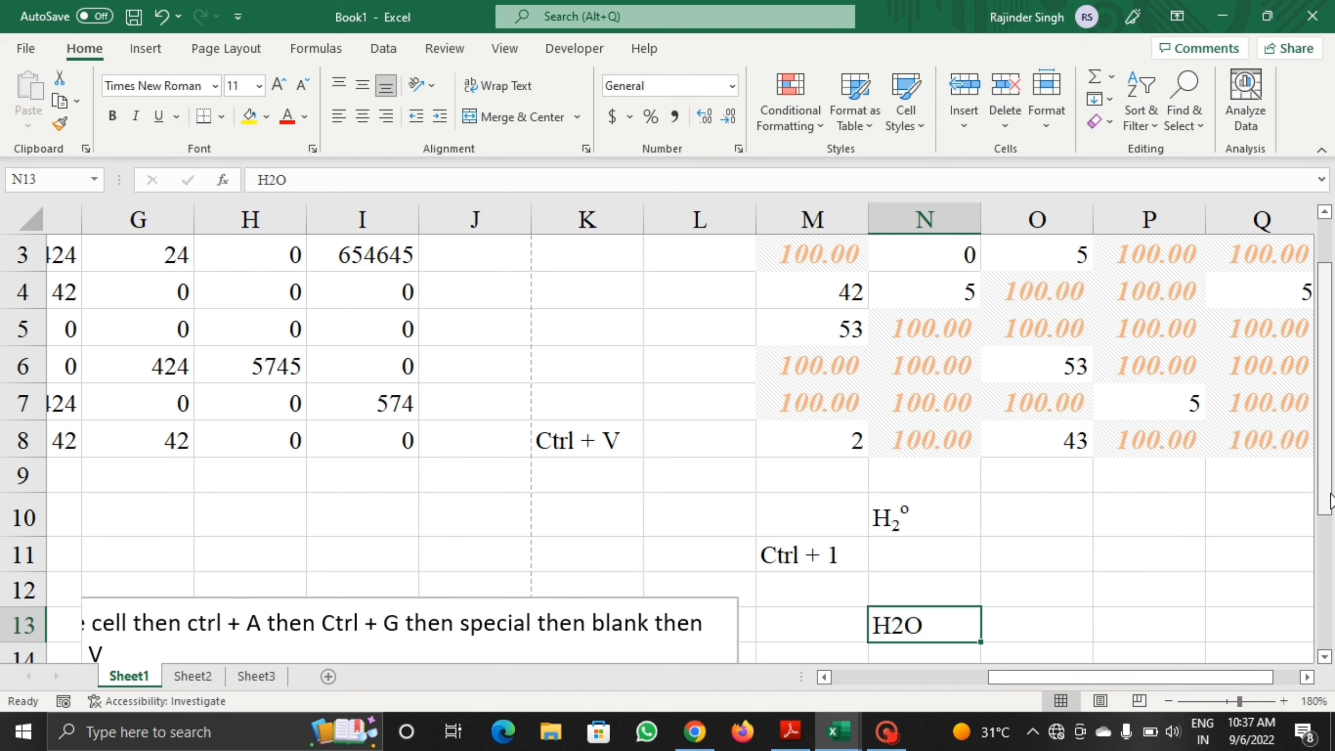
left_click_drag(1330, 500, 1330, 567)
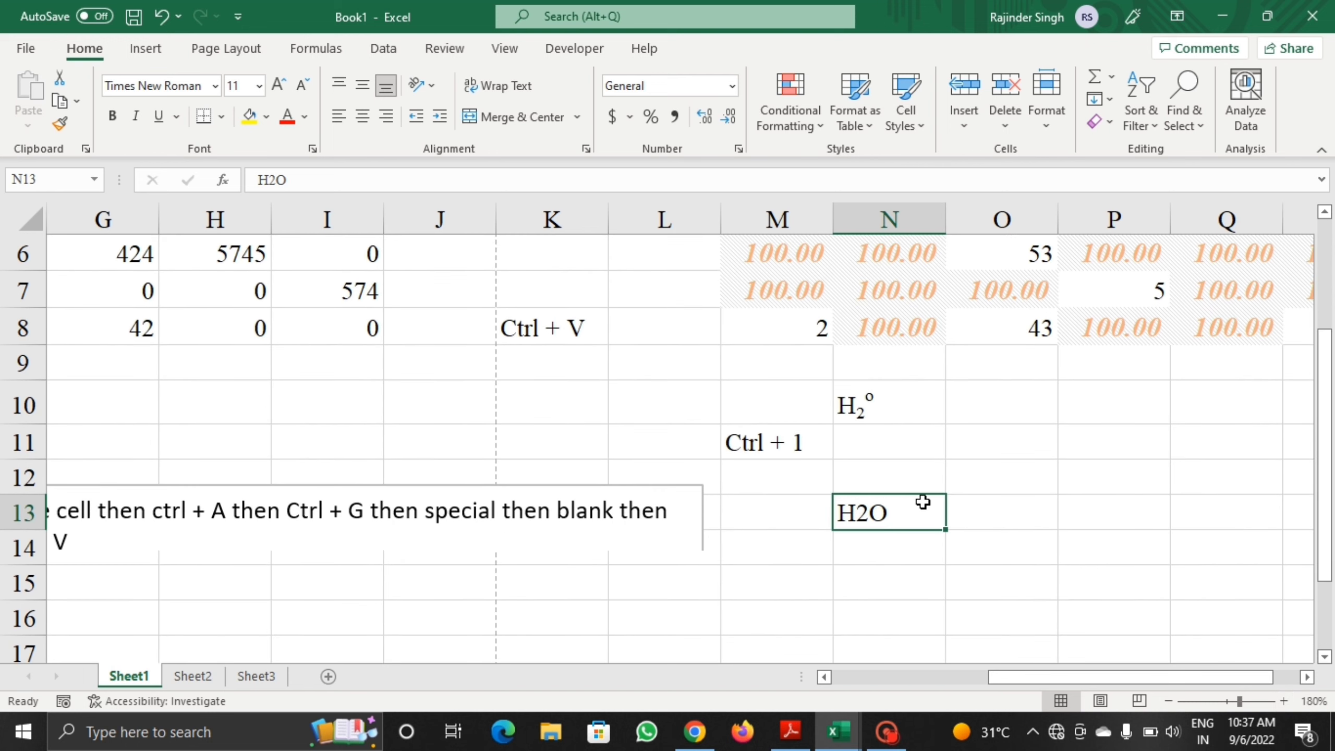
key("ctrl+1")
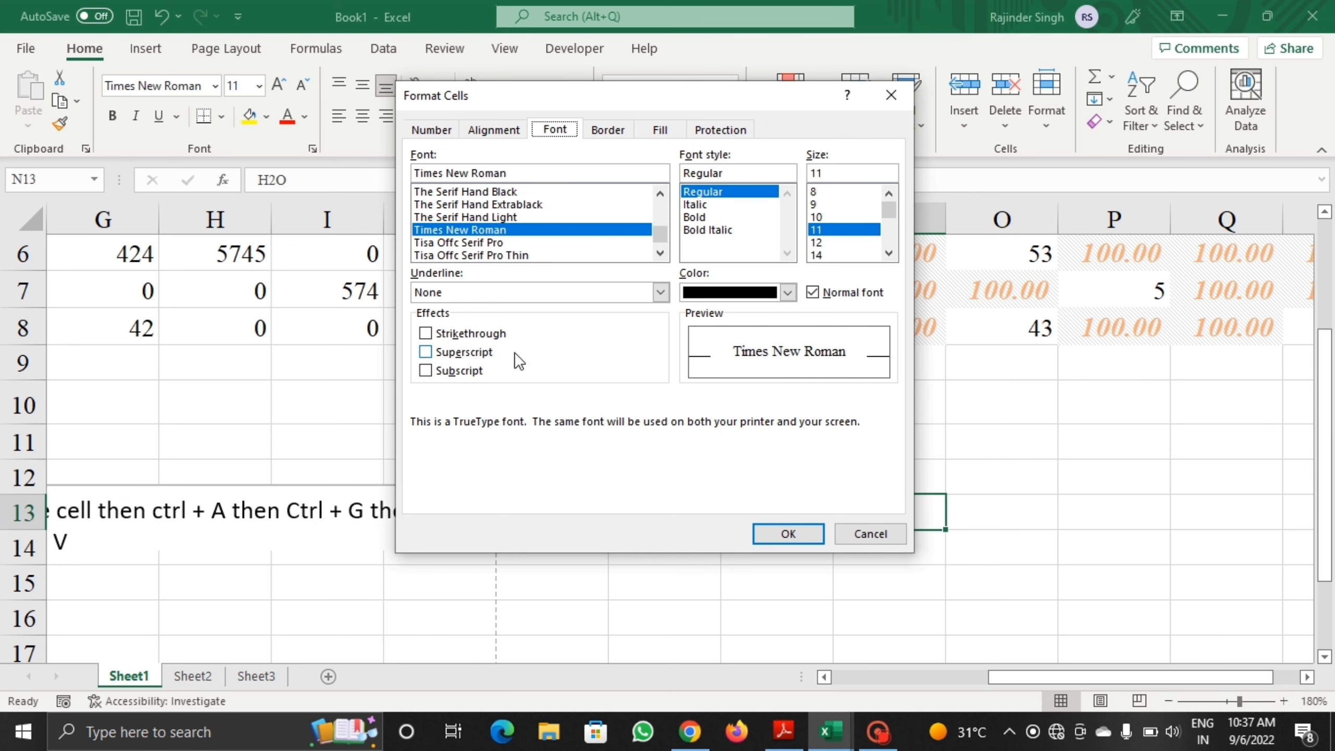
left_click(869, 533)
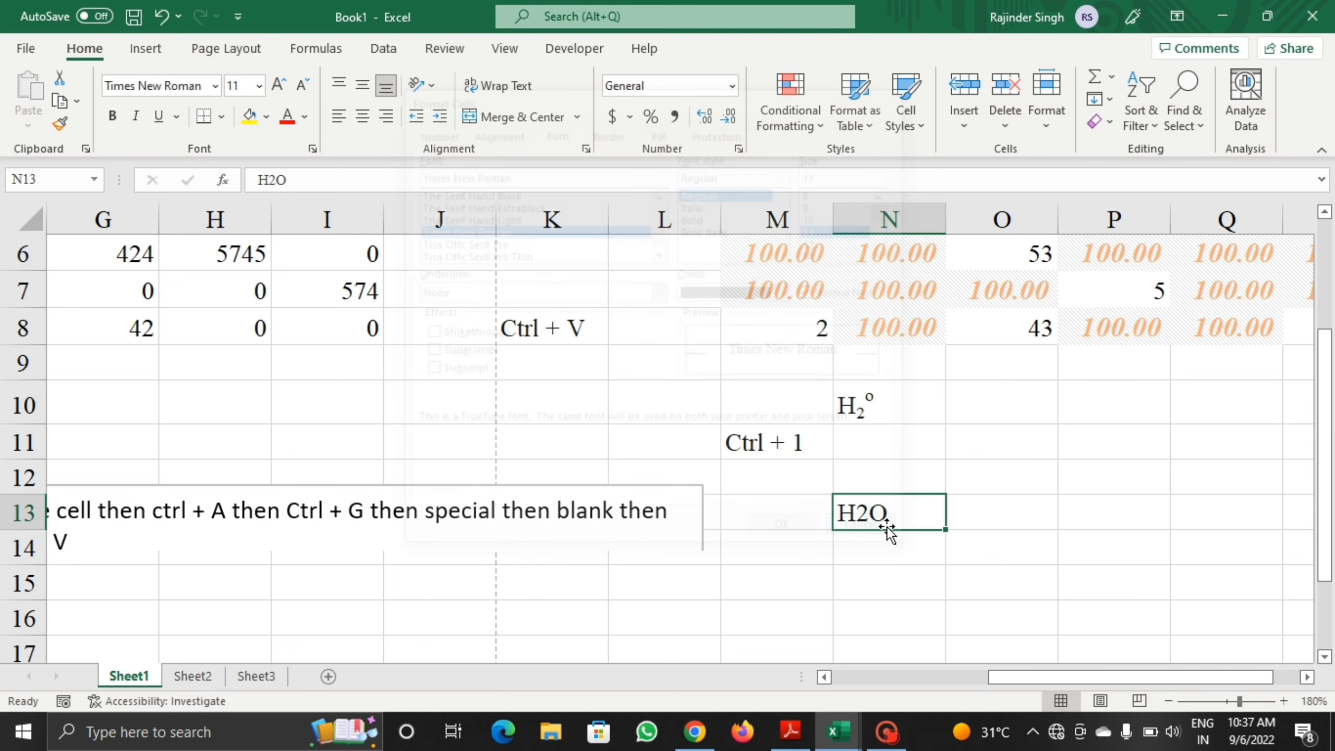
double_click(858, 514)
left_click_drag(858, 514, 869, 514)
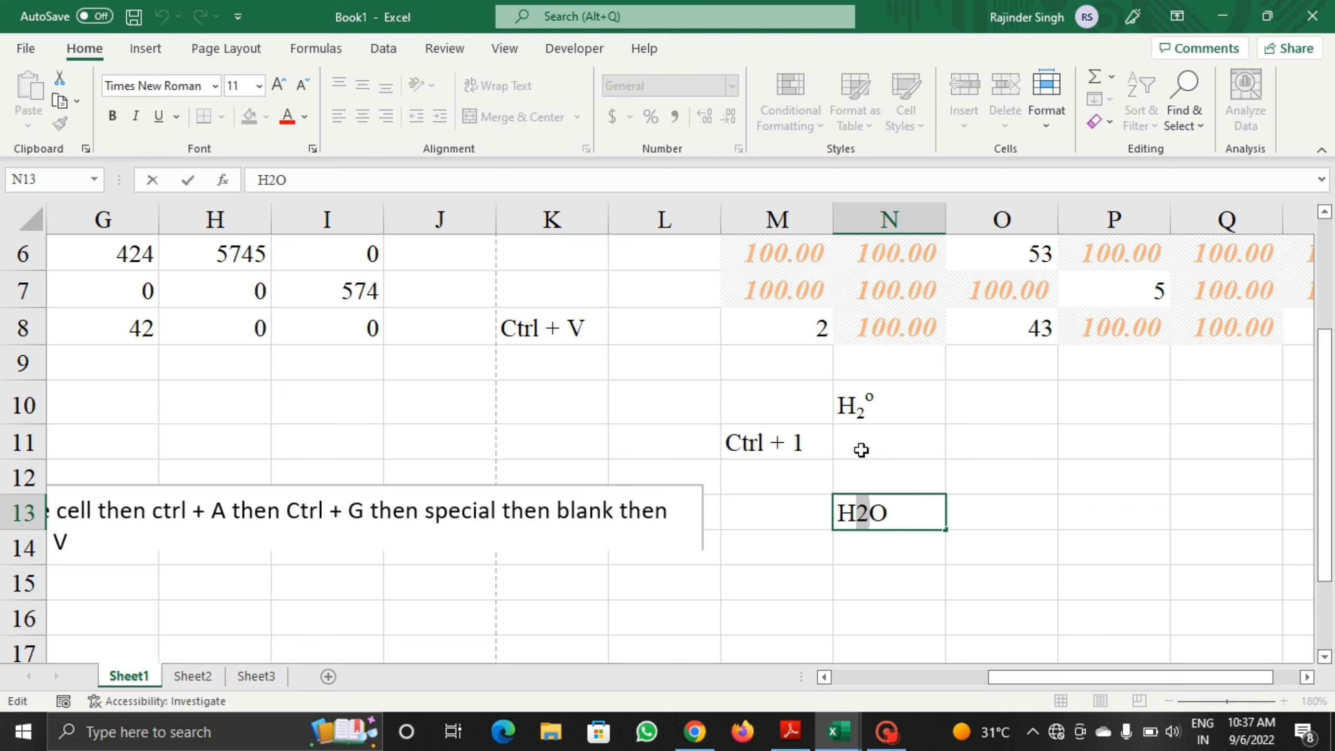
key("ctrl+1")
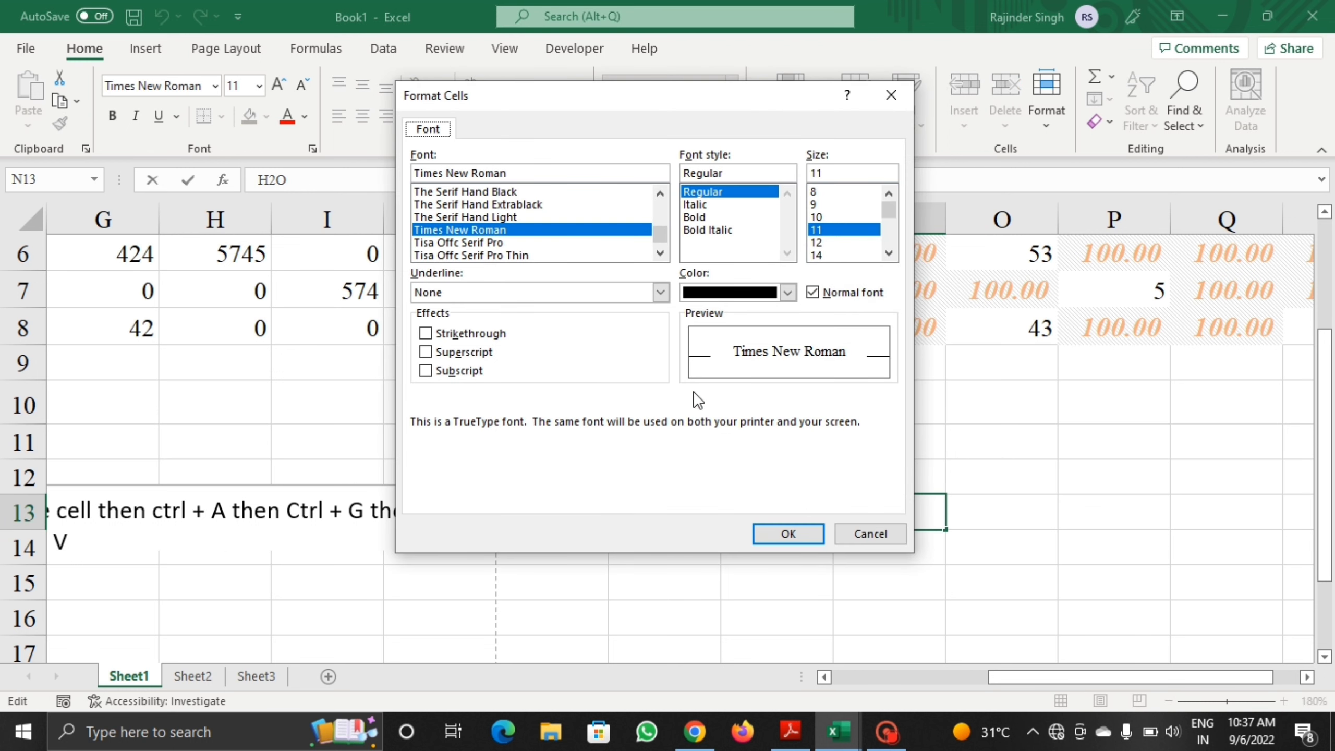
left_click(425, 352)
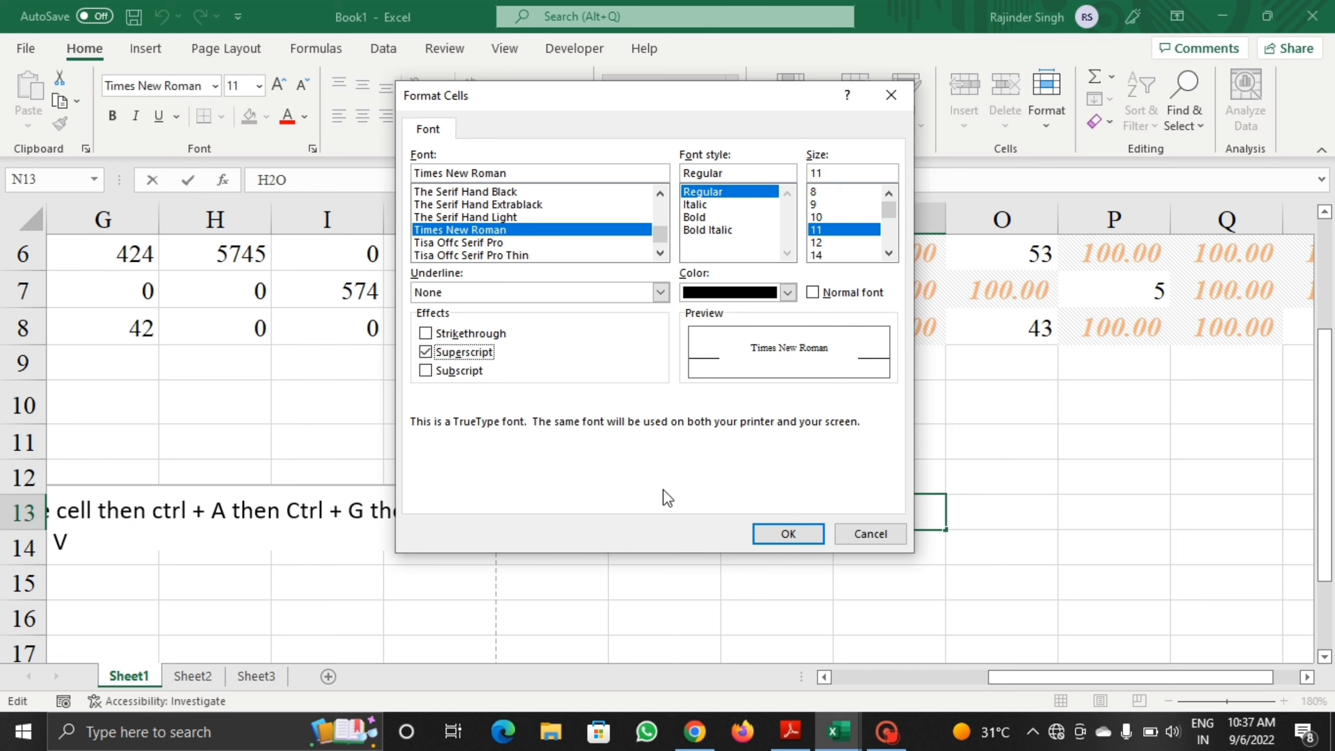
left_click(794, 528)
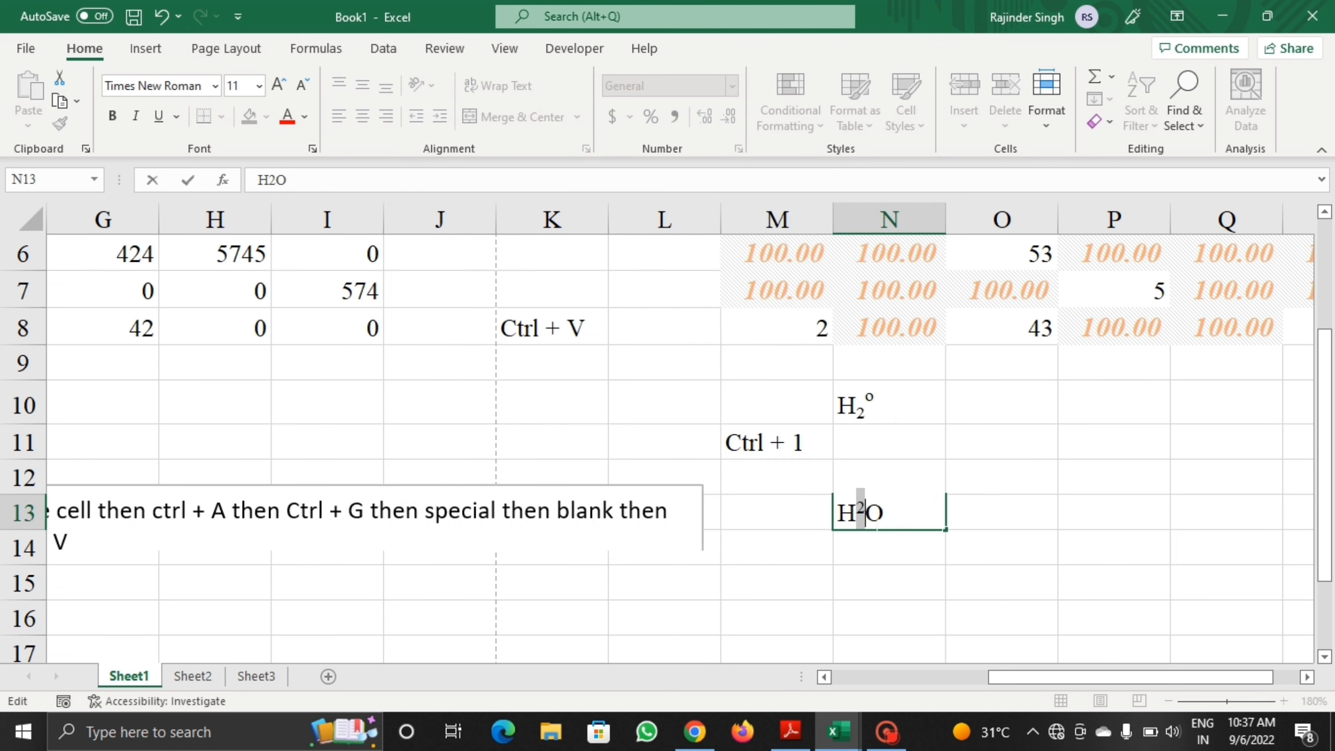
Step: Format only the letter O in cell N13 as subscript and commit the cell entry
left_click_drag(866, 513, 875, 514)
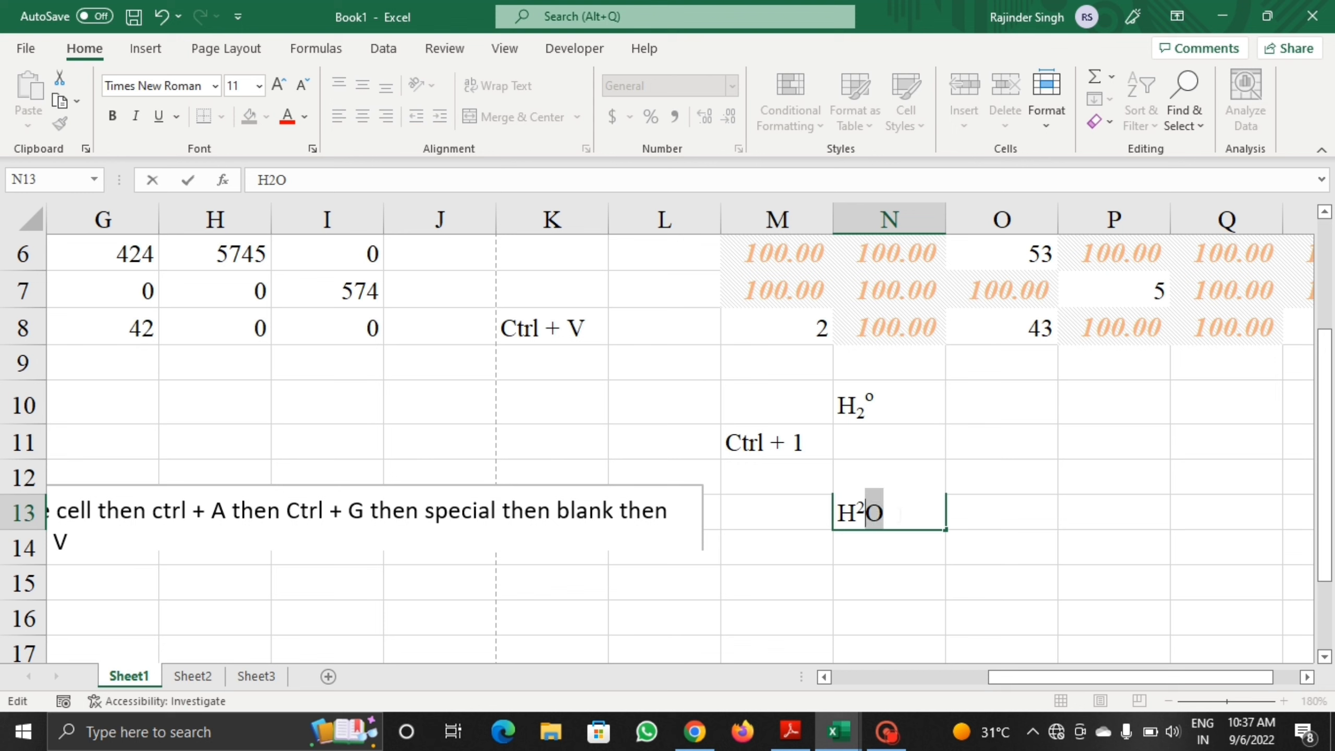
key("ctrl+1")
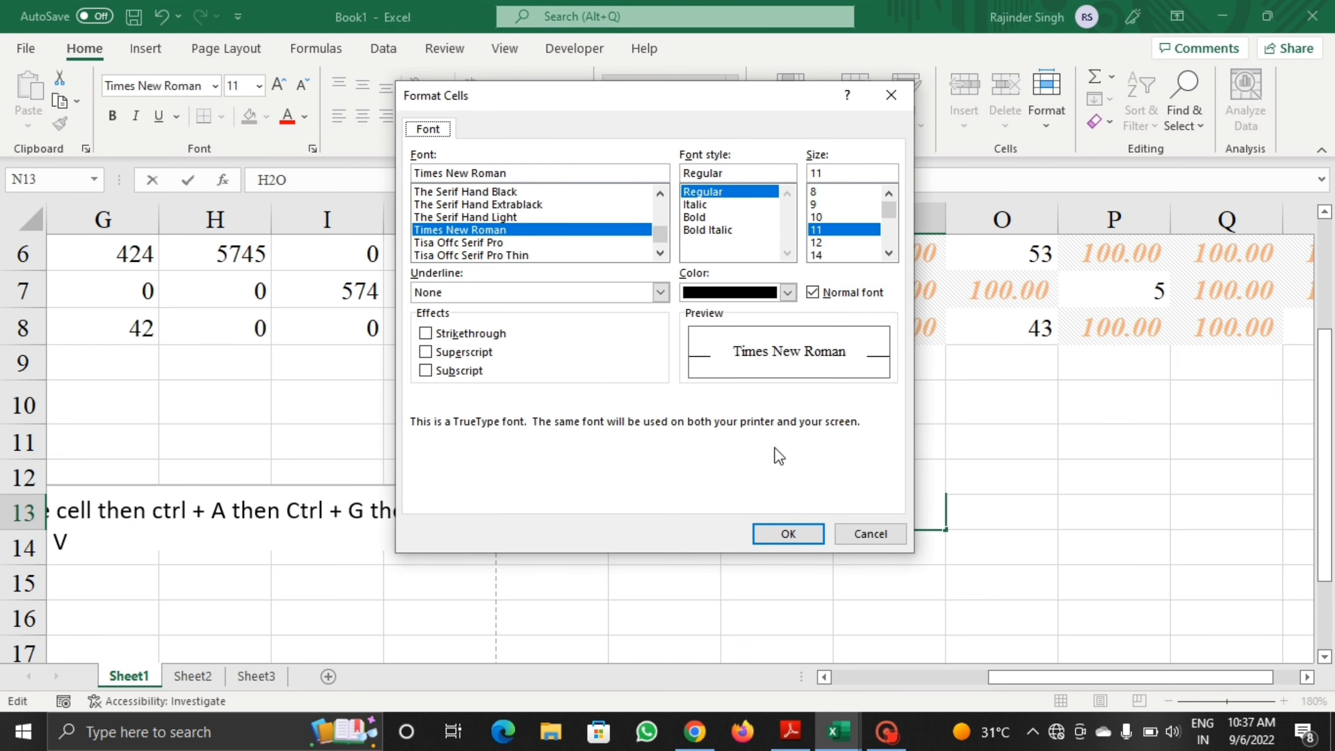
left_click(434, 372)
left_click(805, 537)
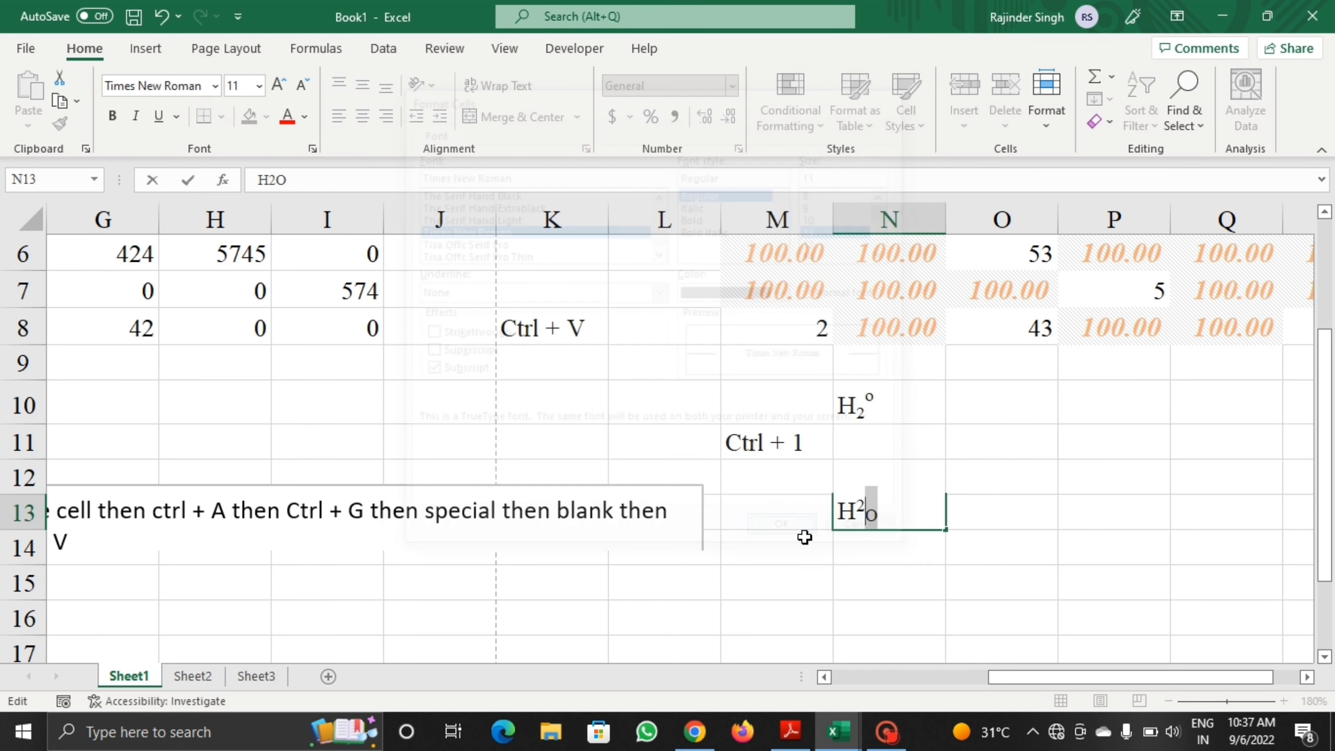
left_click(899, 558)
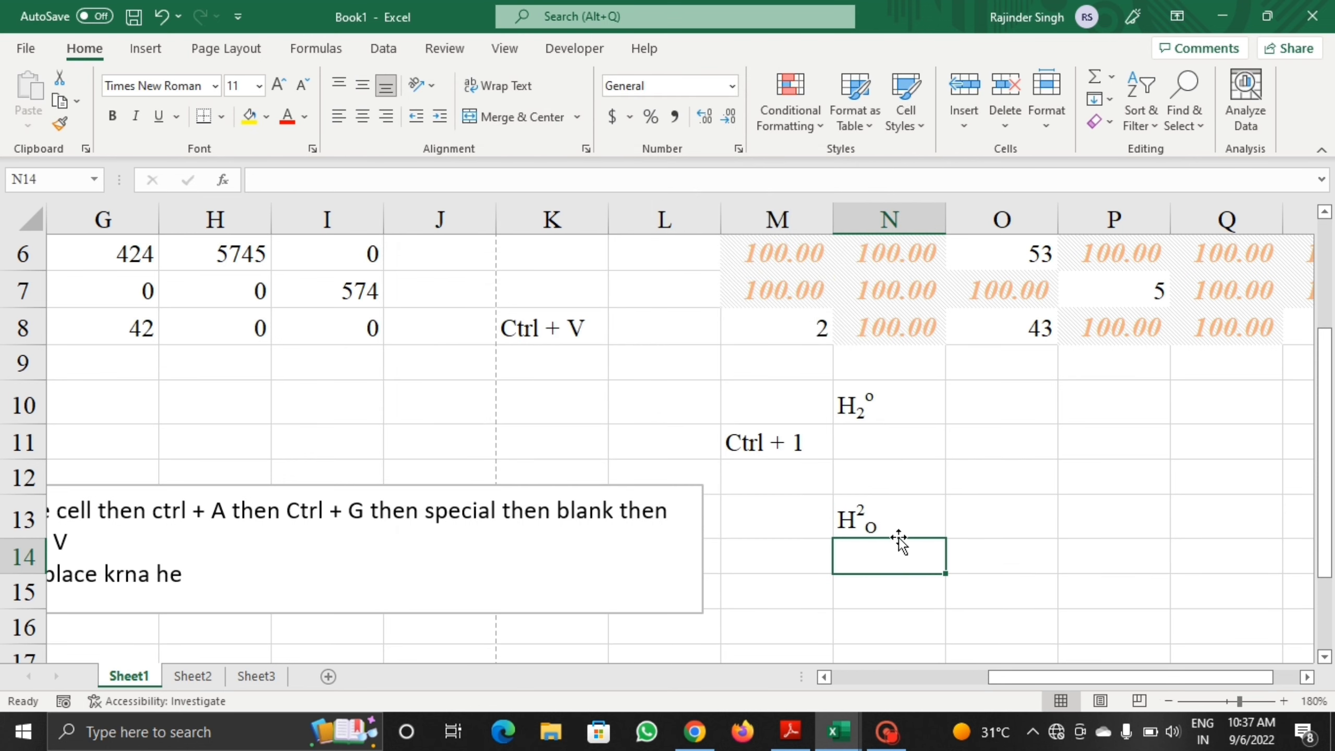
left_click(886, 525)
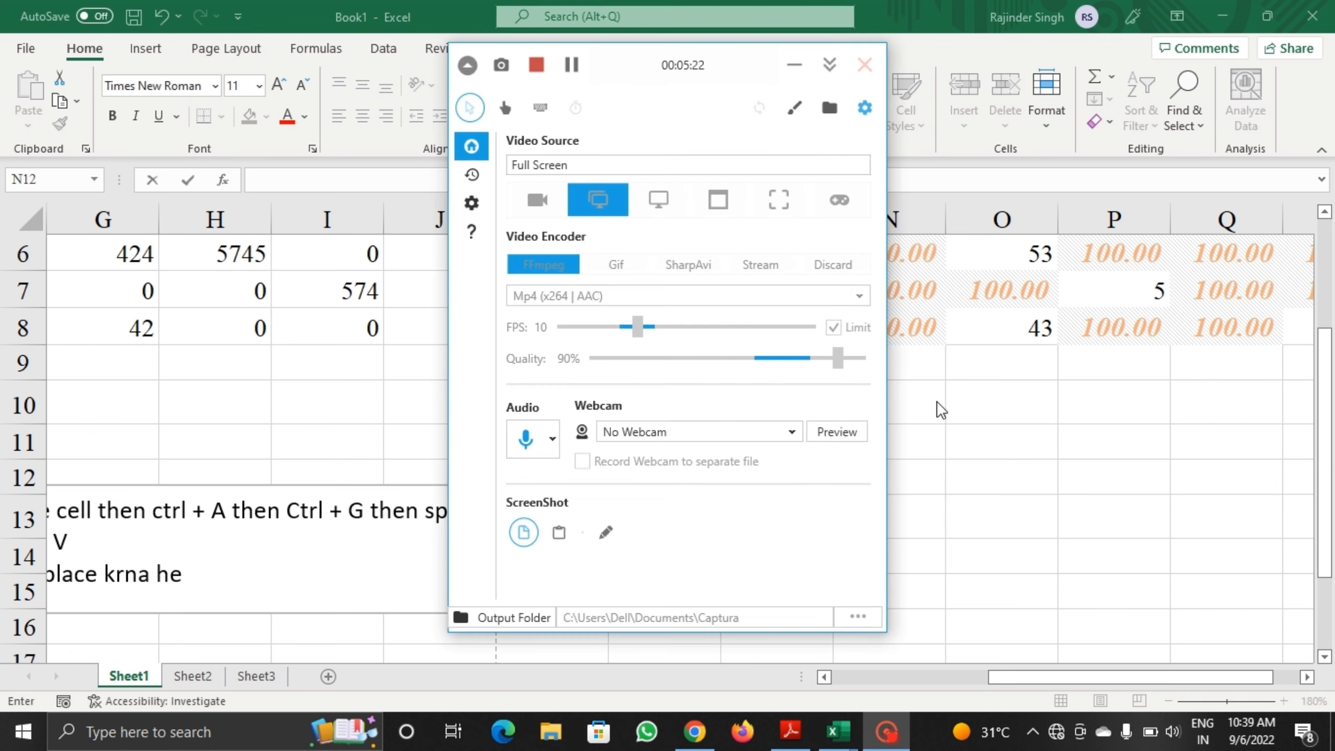
Step: Enter 24(23) as the content of cell N12
left_click(935, 404)
type("24")
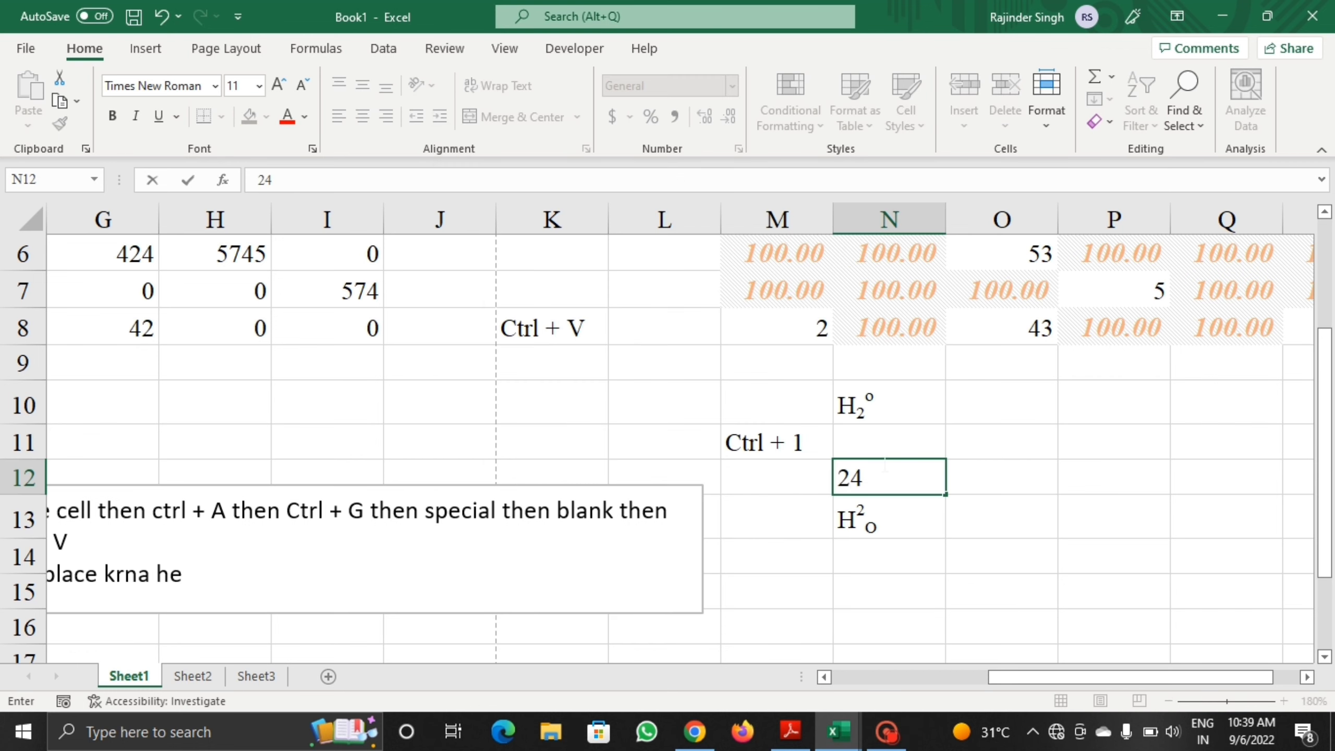
type("(23")
Step: Format the (23) part of cell N12 as superscript and commit the entry
left_click_drag(902, 476, 864, 477)
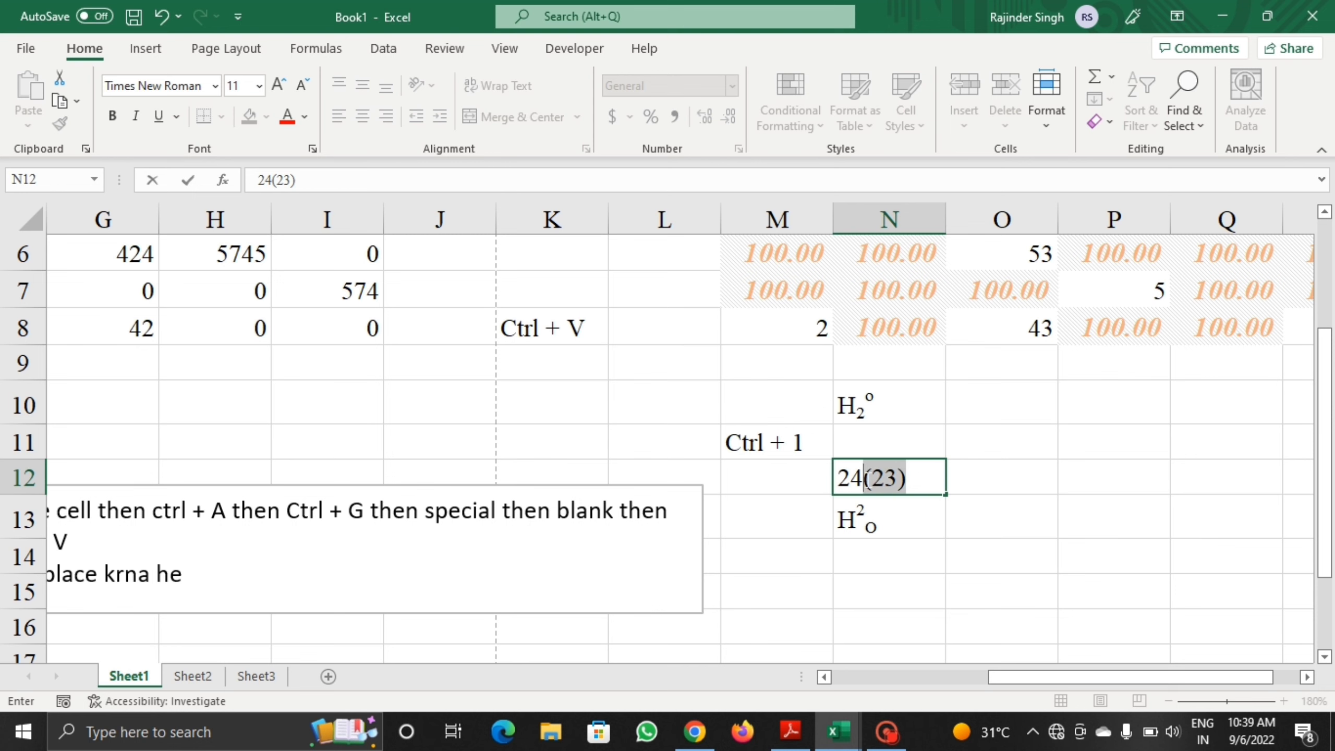
key("ctrl+1")
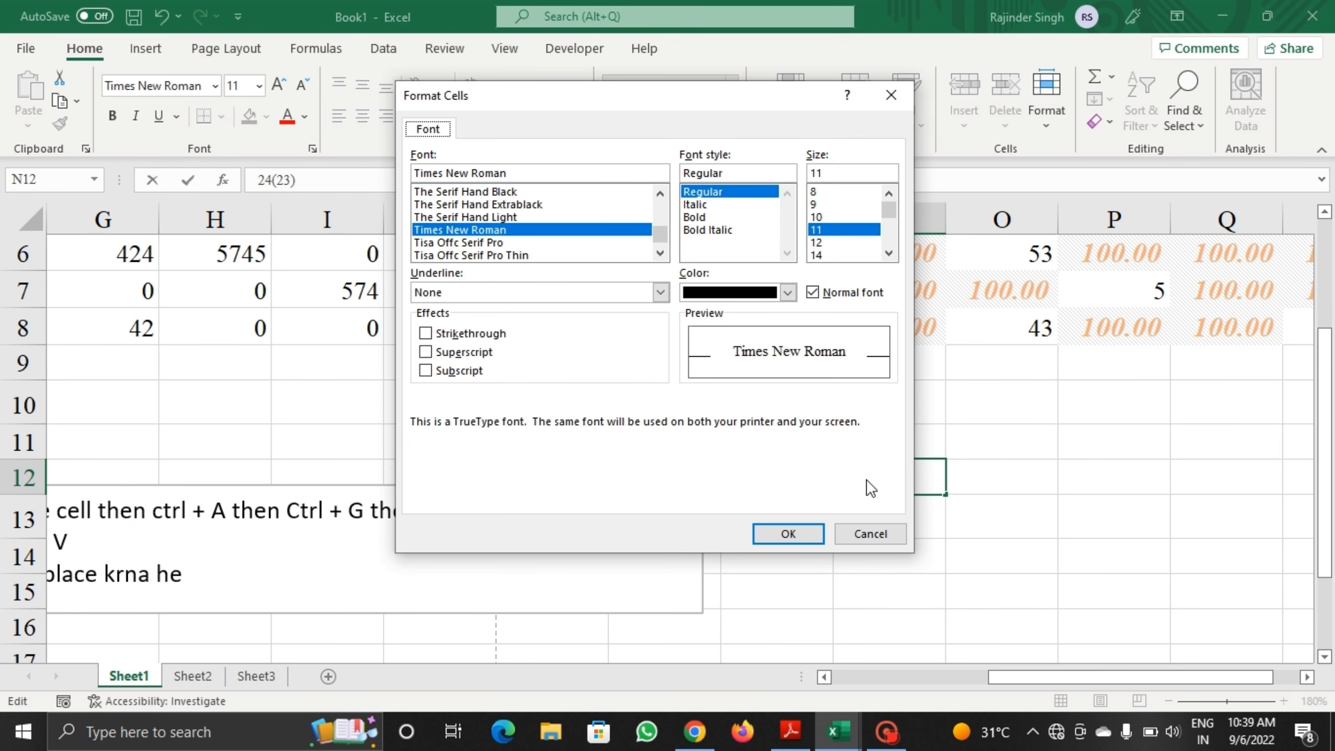
left_click(426, 353)
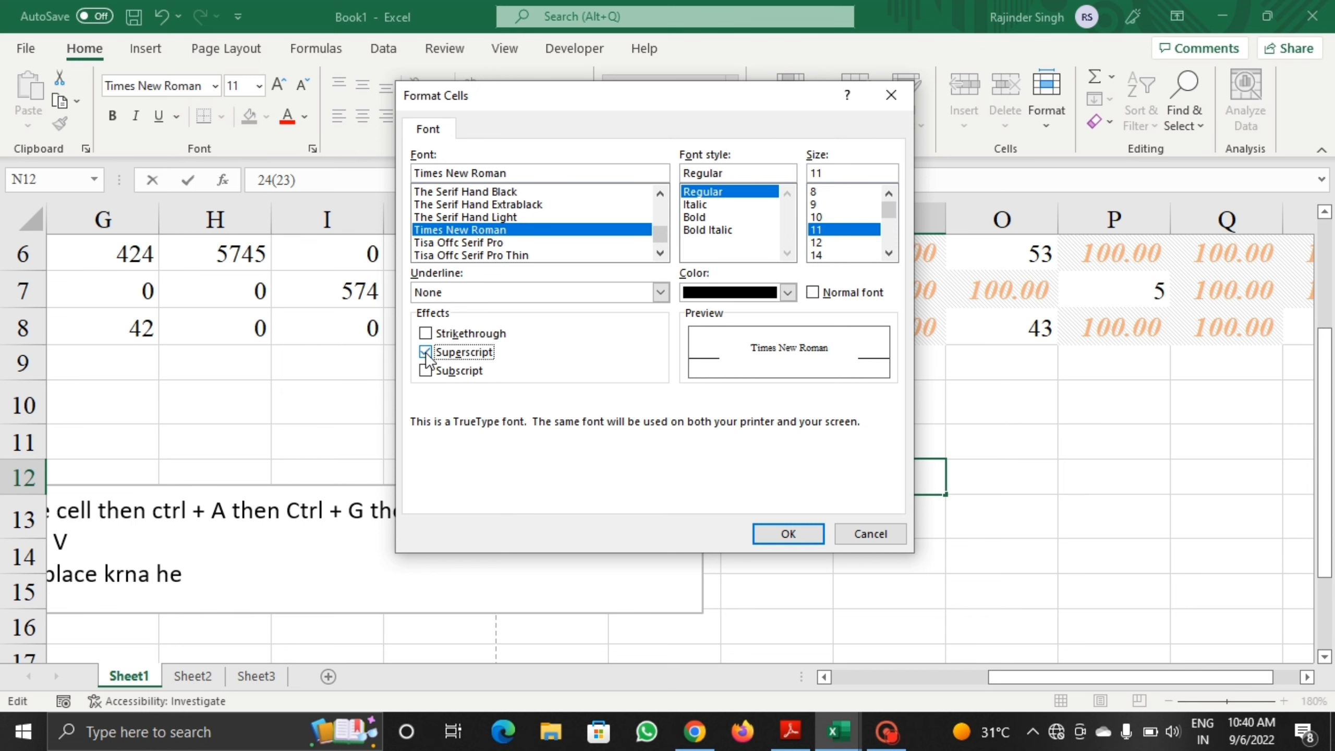
left_click(798, 527)
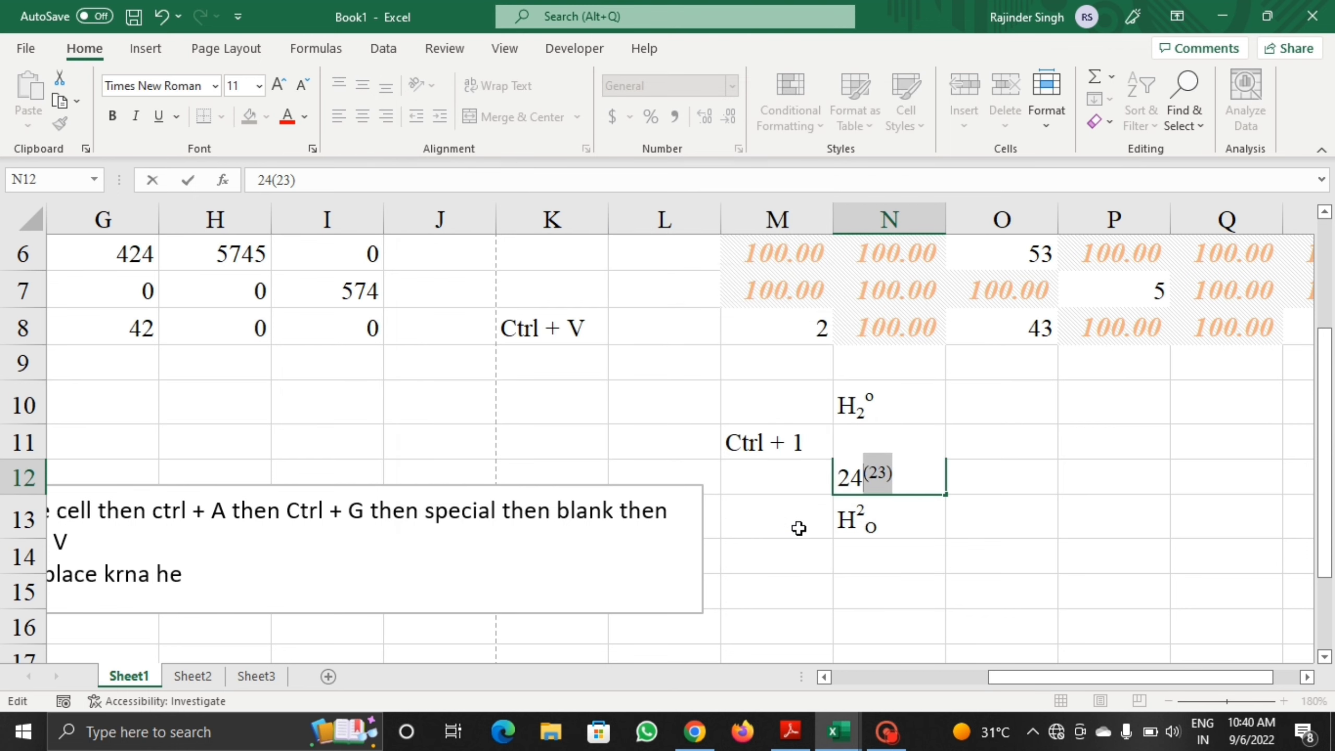
left_click(933, 539)
left_click(932, 490)
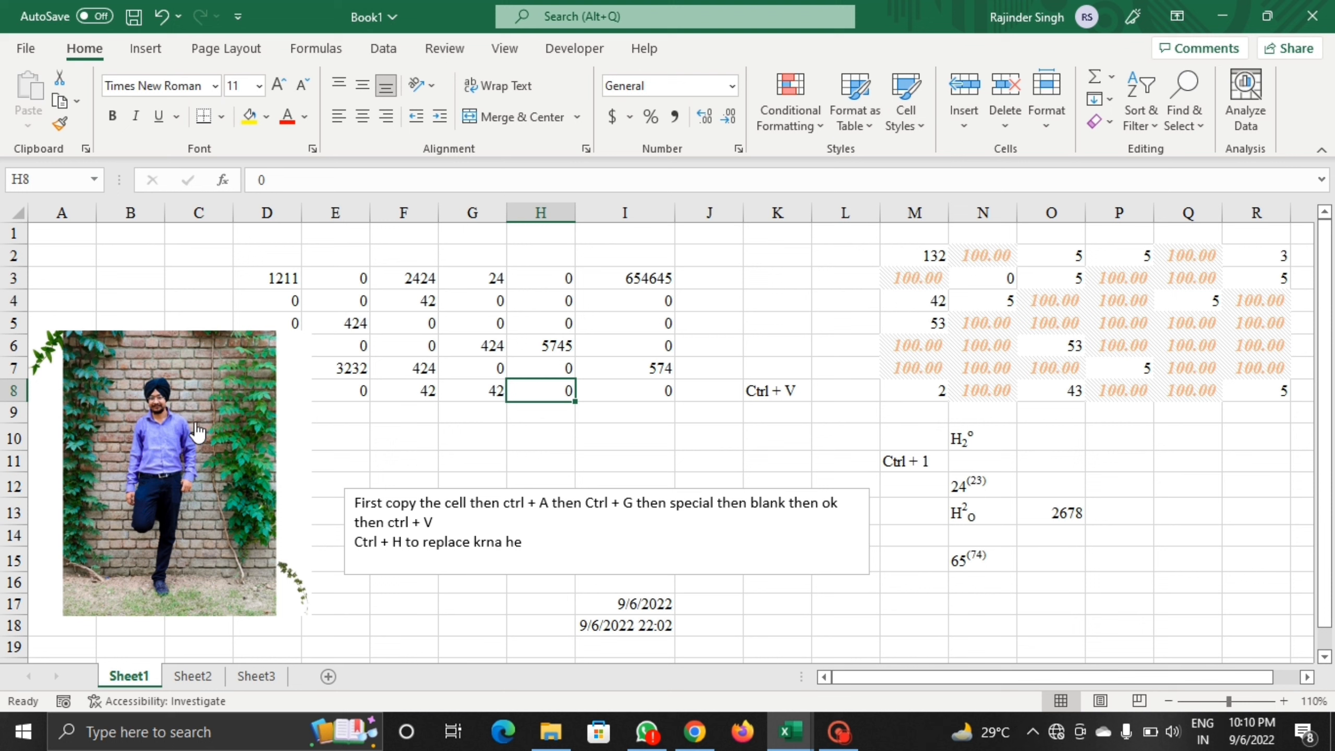
left_click(150, 48)
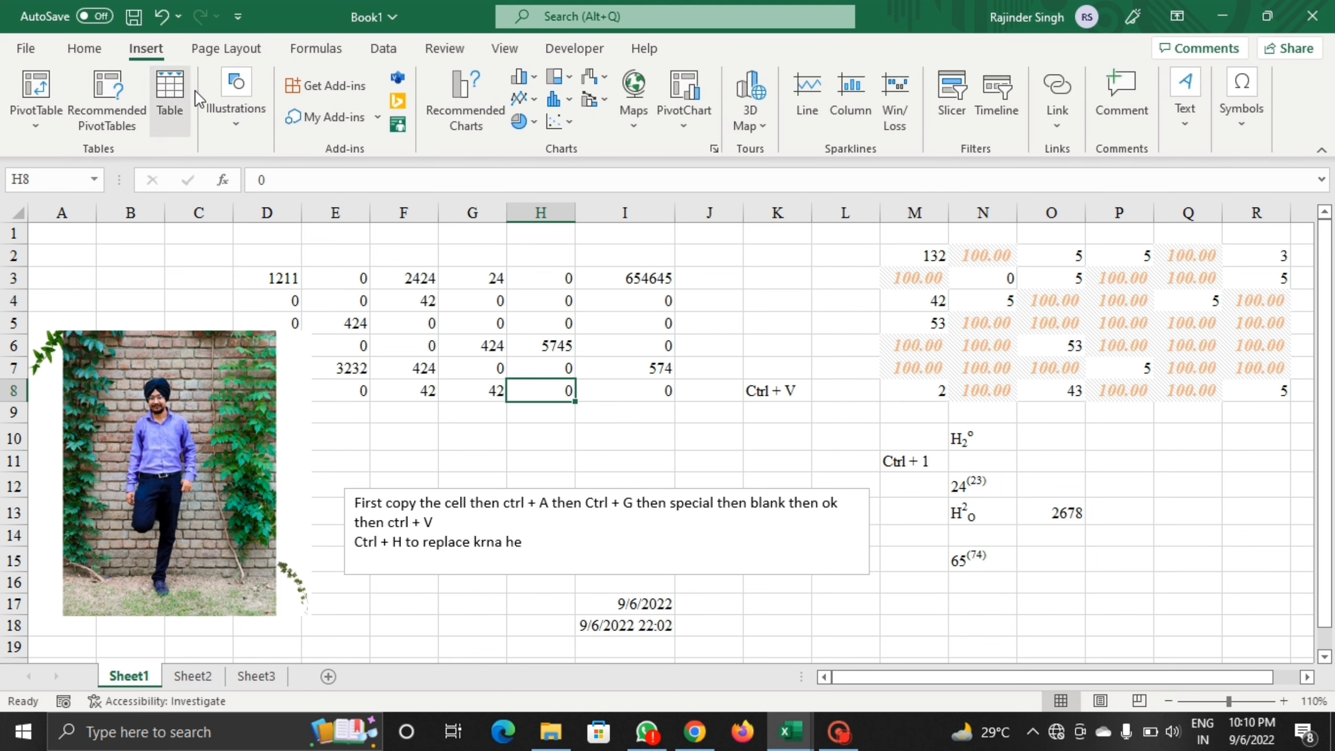
left_click(250, 110)
left_click(227, 199)
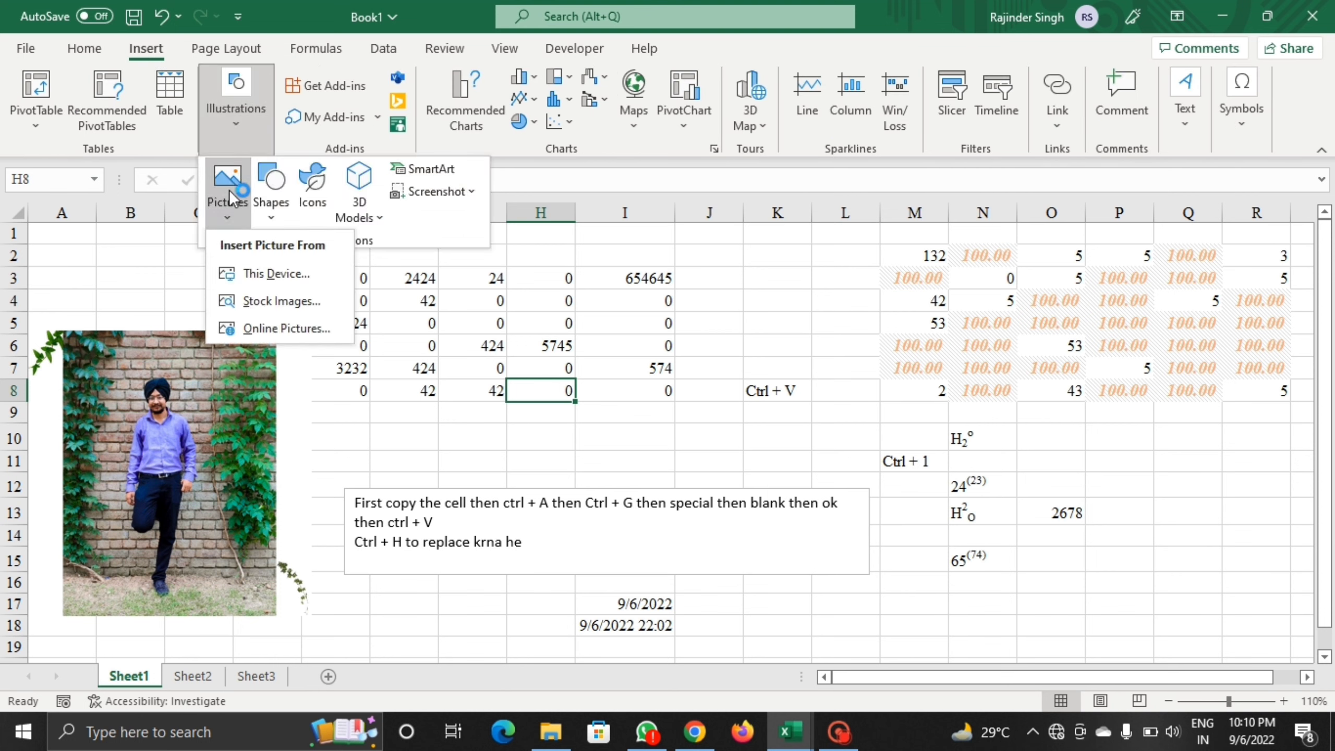
left_click(812, 621)
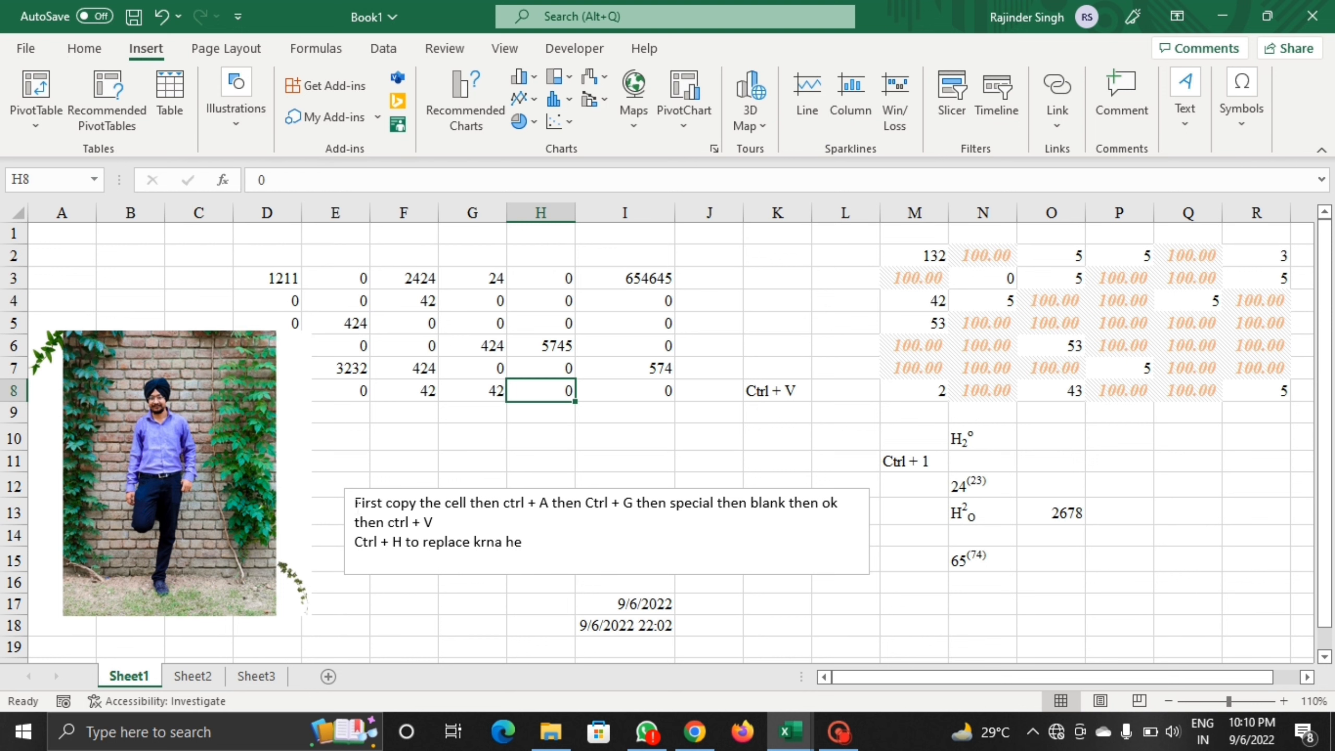
Step: Change the picture's hyperlink so it points to the Desktop file 543 trend regression.xlsx
right_click(209, 404)
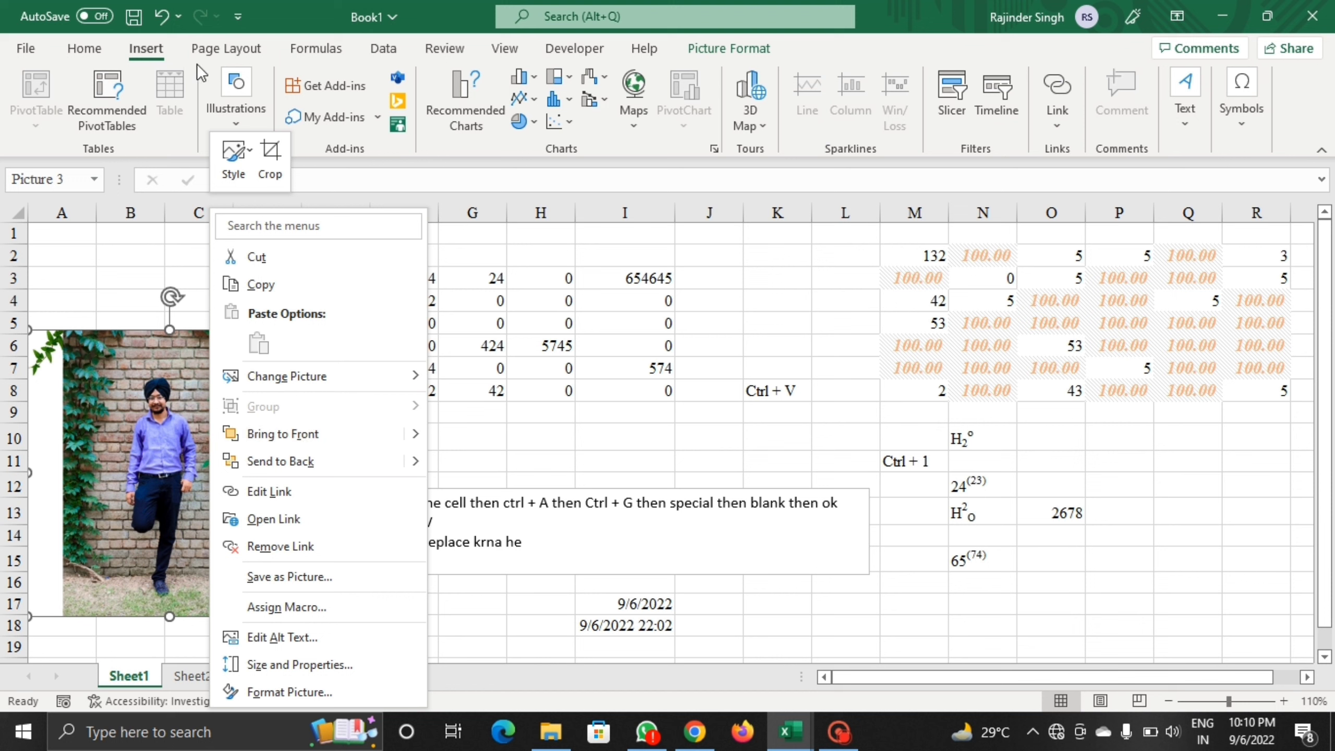
left_click(1053, 95)
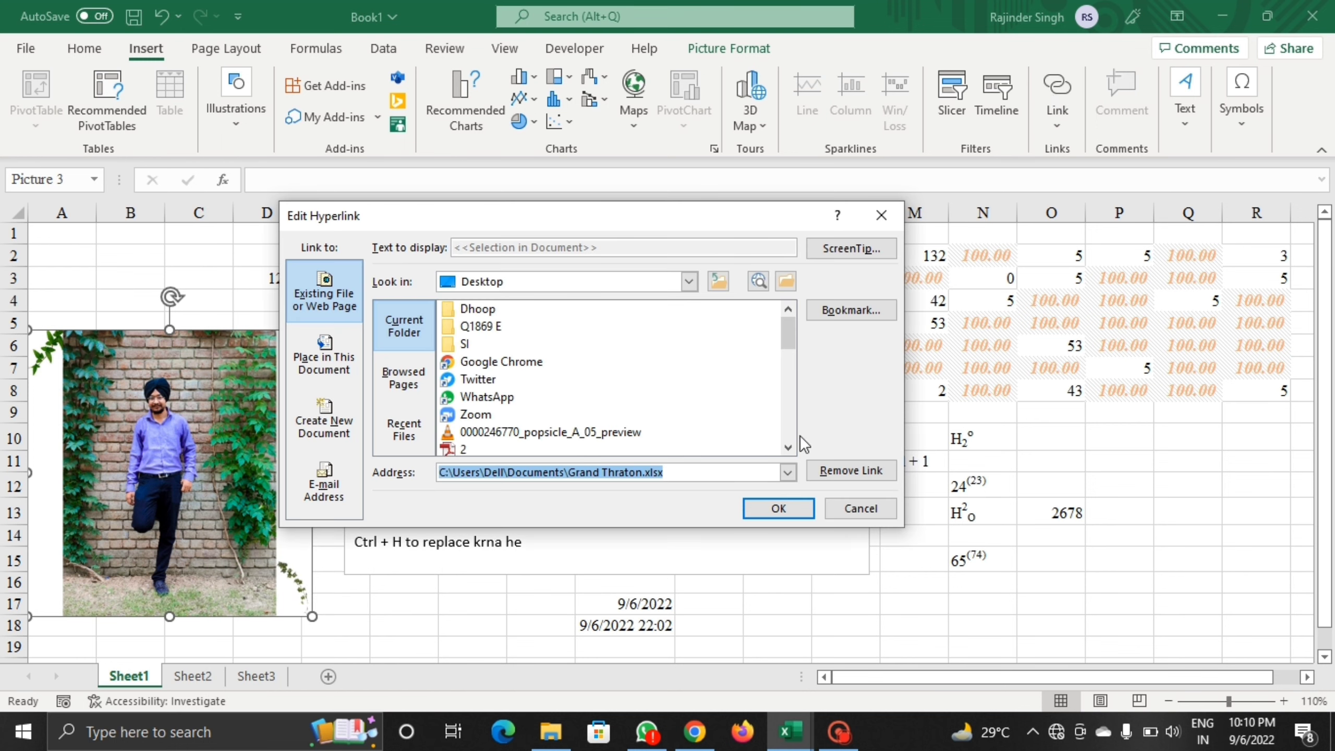
left_click(703, 472)
left_click_drag(703, 471, 445, 472)
key("BackSpace")
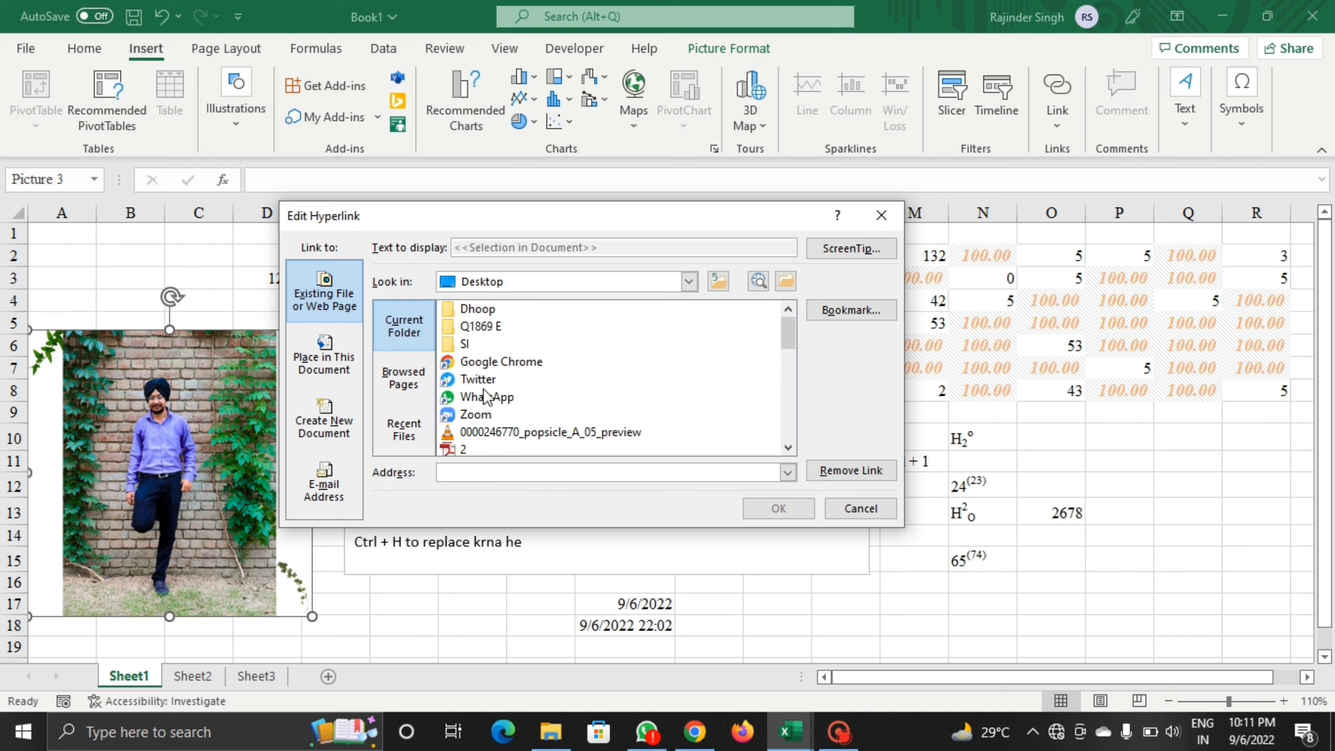
scroll(517, 409, "down", 1)
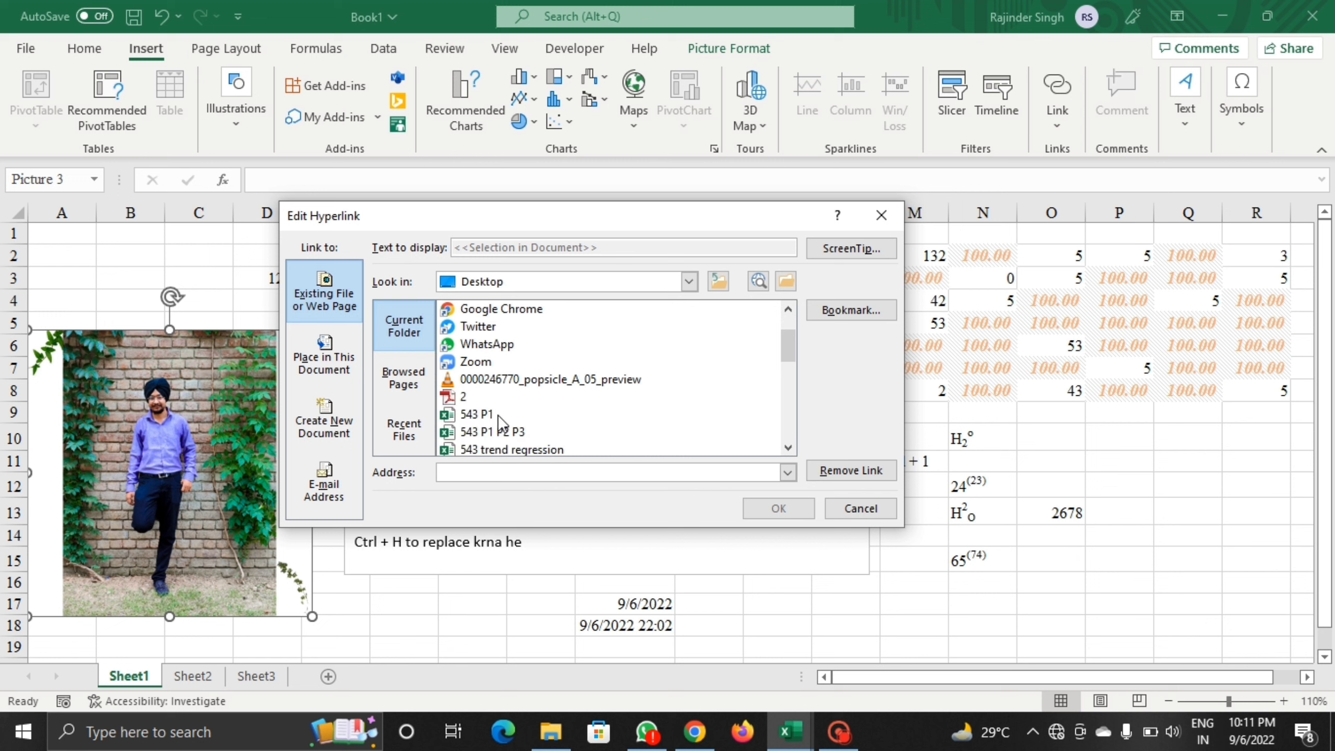
scroll(505, 420, "down", 1)
left_click(509, 398)
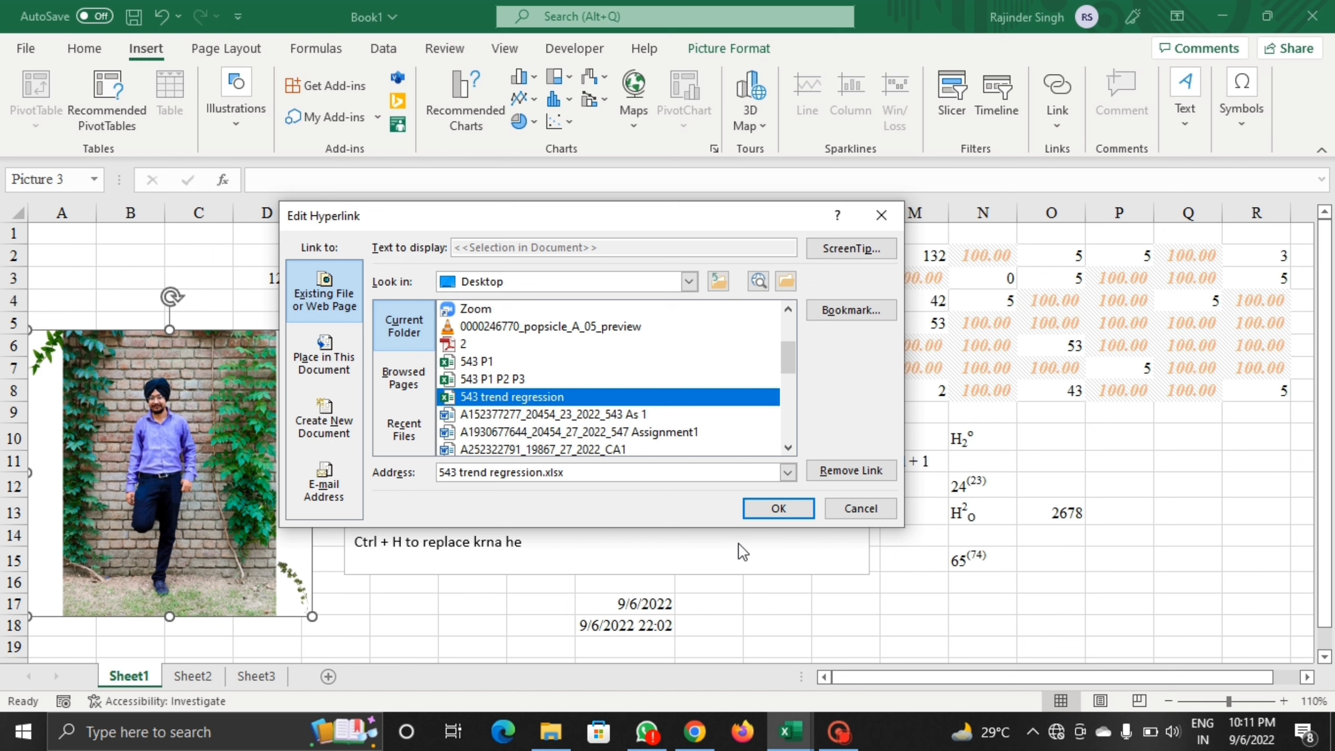
left_click(778, 508)
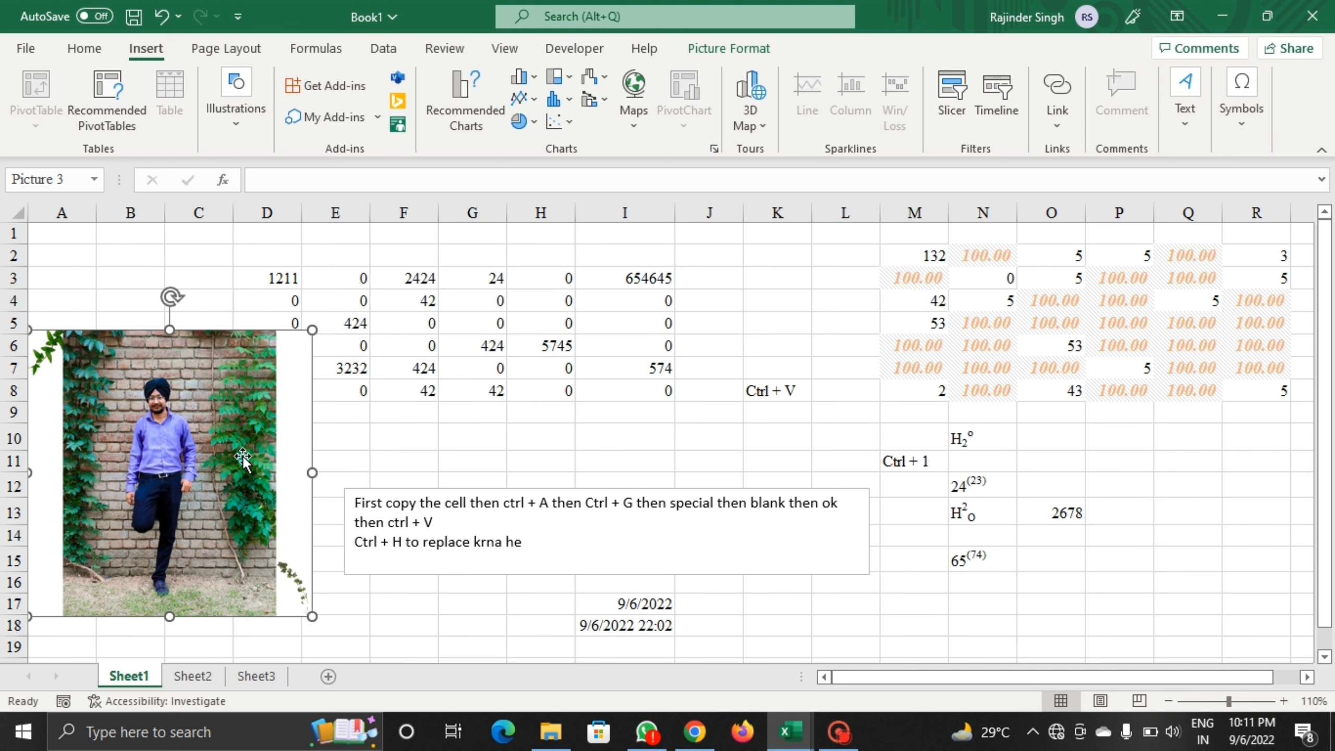
Step: Test the picture's hyperlink by opening the linked workbook, and close that workbook again
left_click(374, 412)
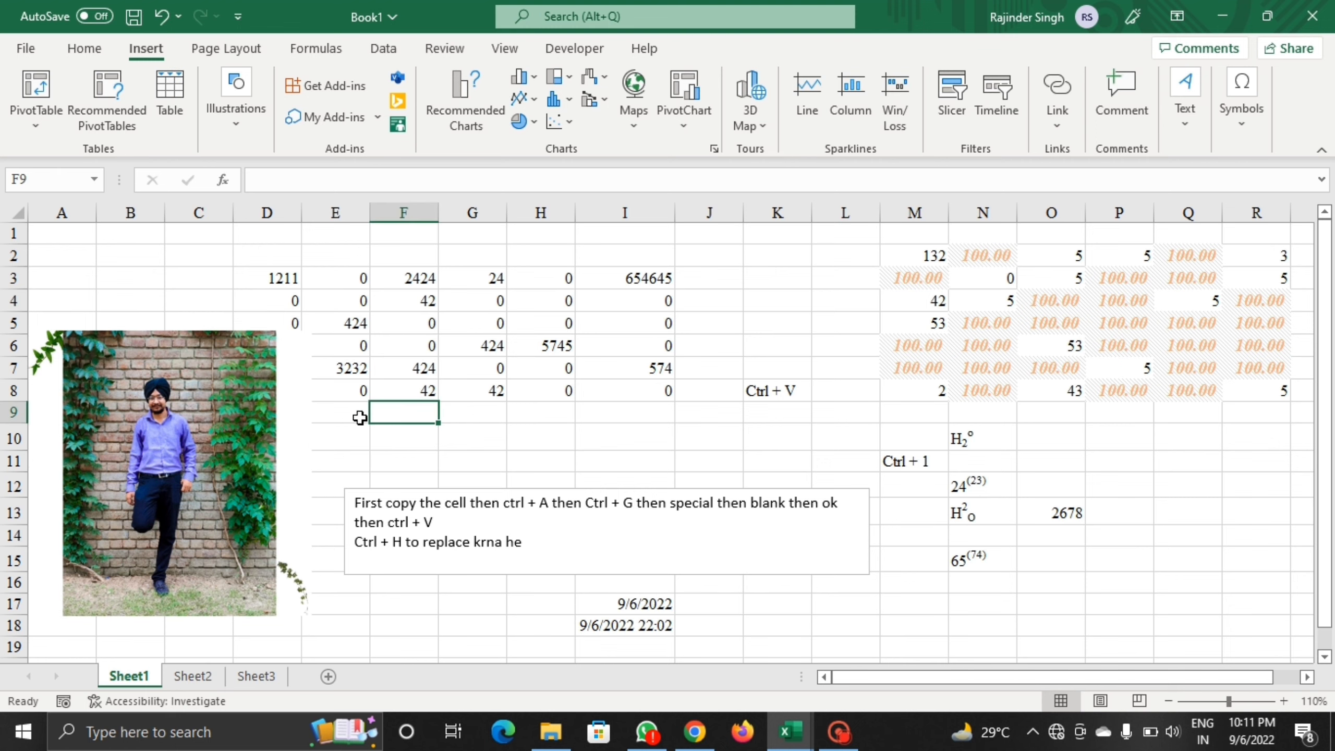
left_click(253, 436)
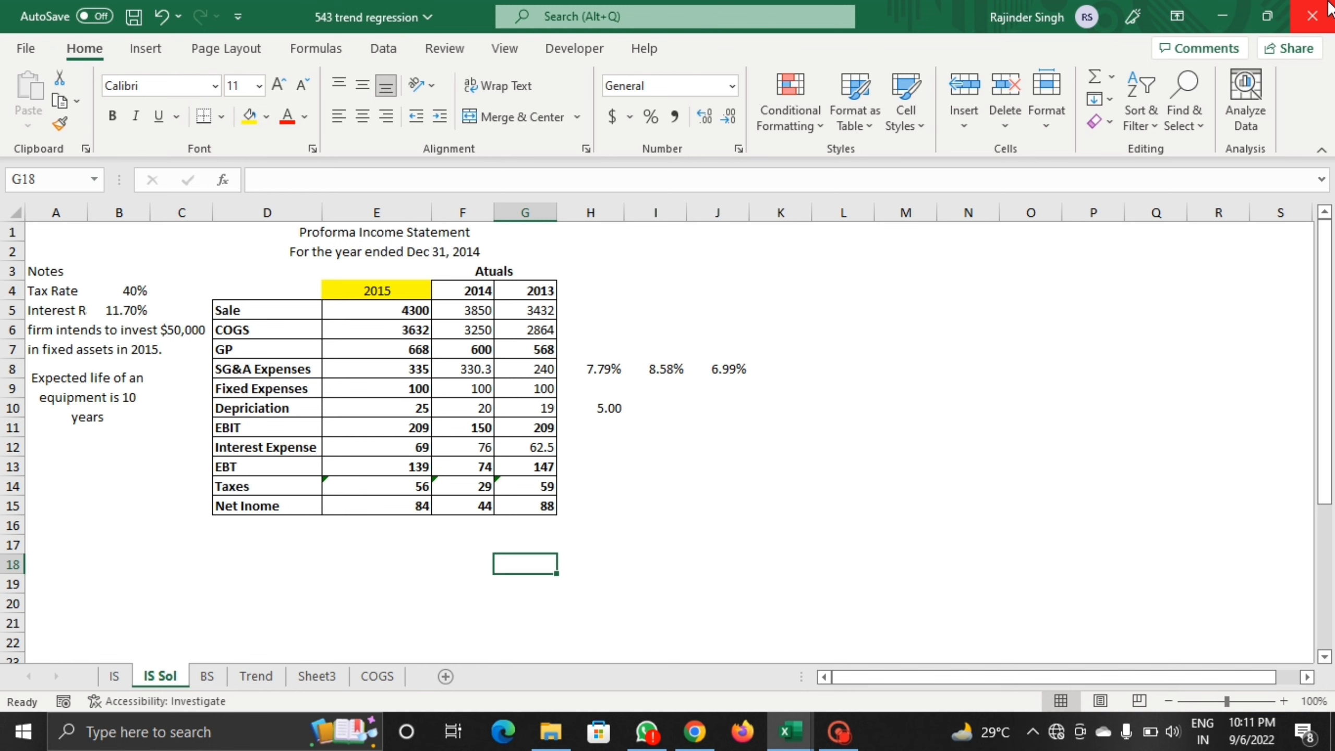
left_click(1313, 16)
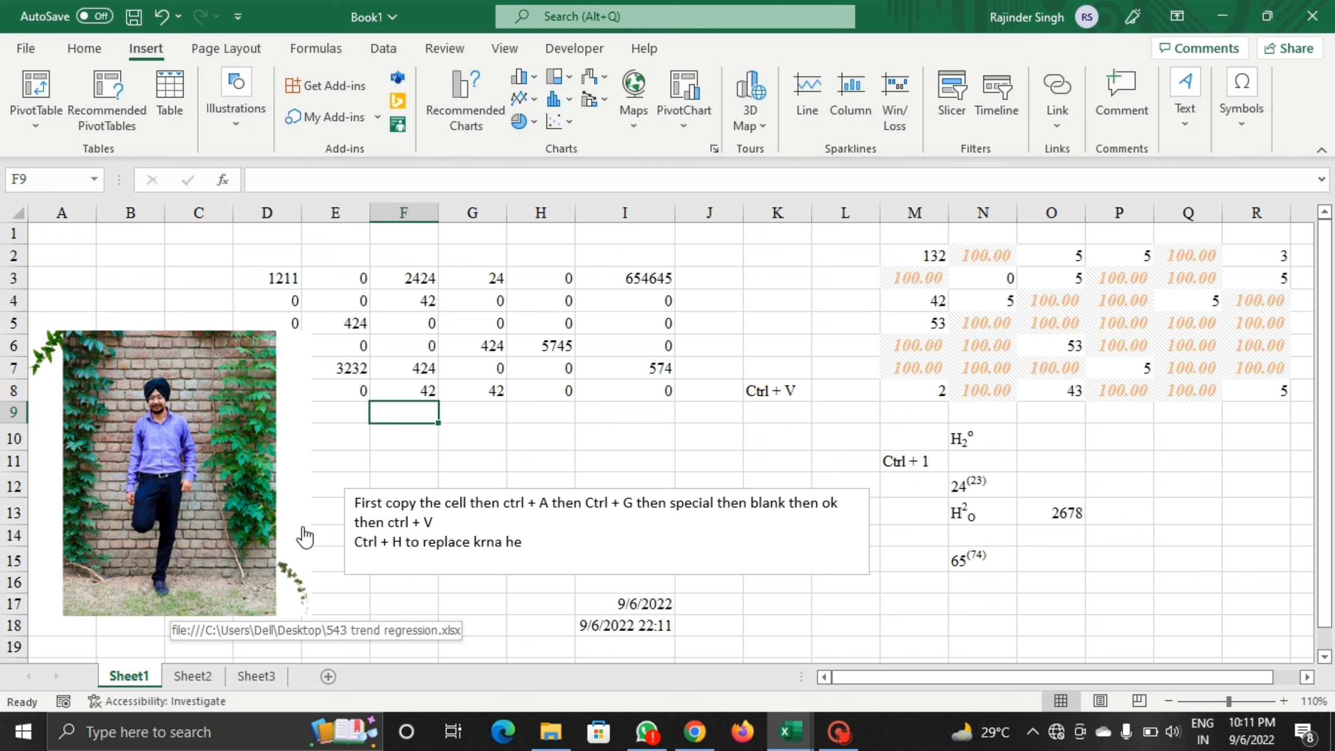
Step: Examine the date formula in cell I17 and the date-and-time formula in cell I18
left_click(637, 604)
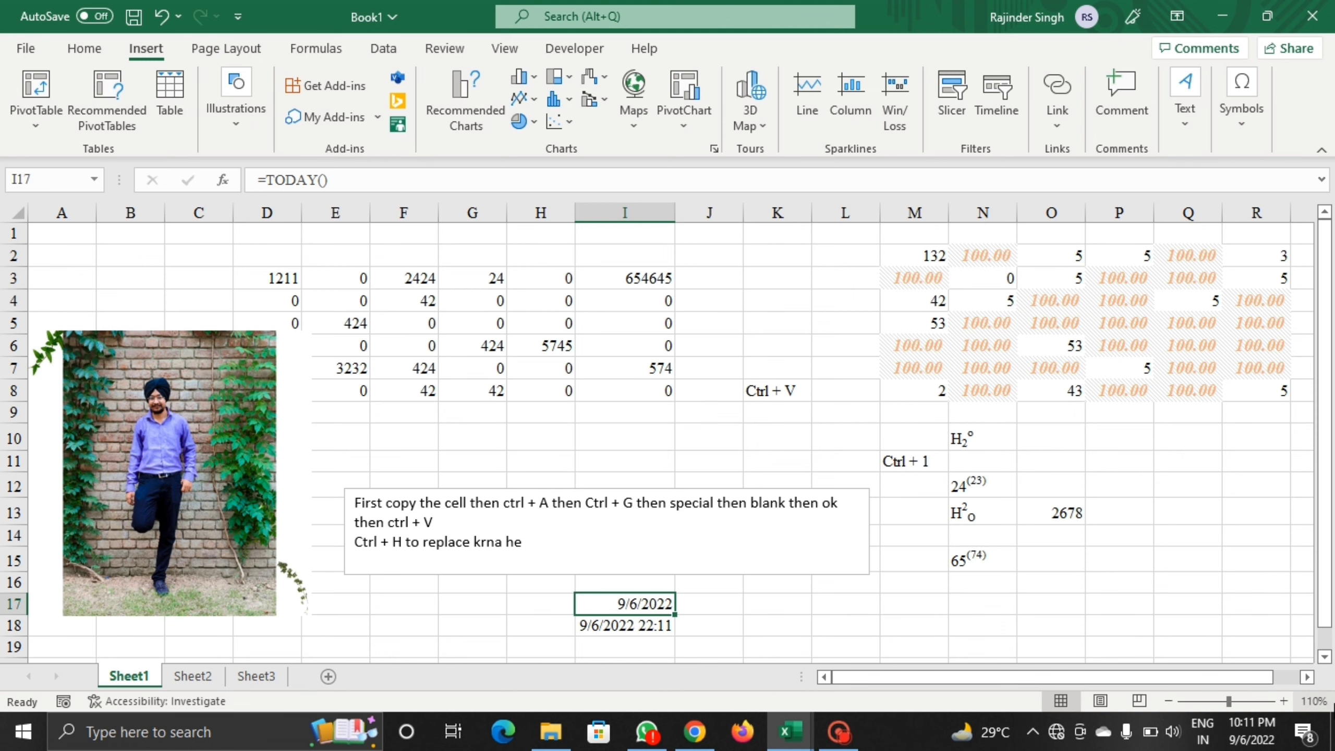
left_click(1284, 701)
left_click(1285, 701)
left_click(1284, 702)
scroll(894, 561, "down", 3)
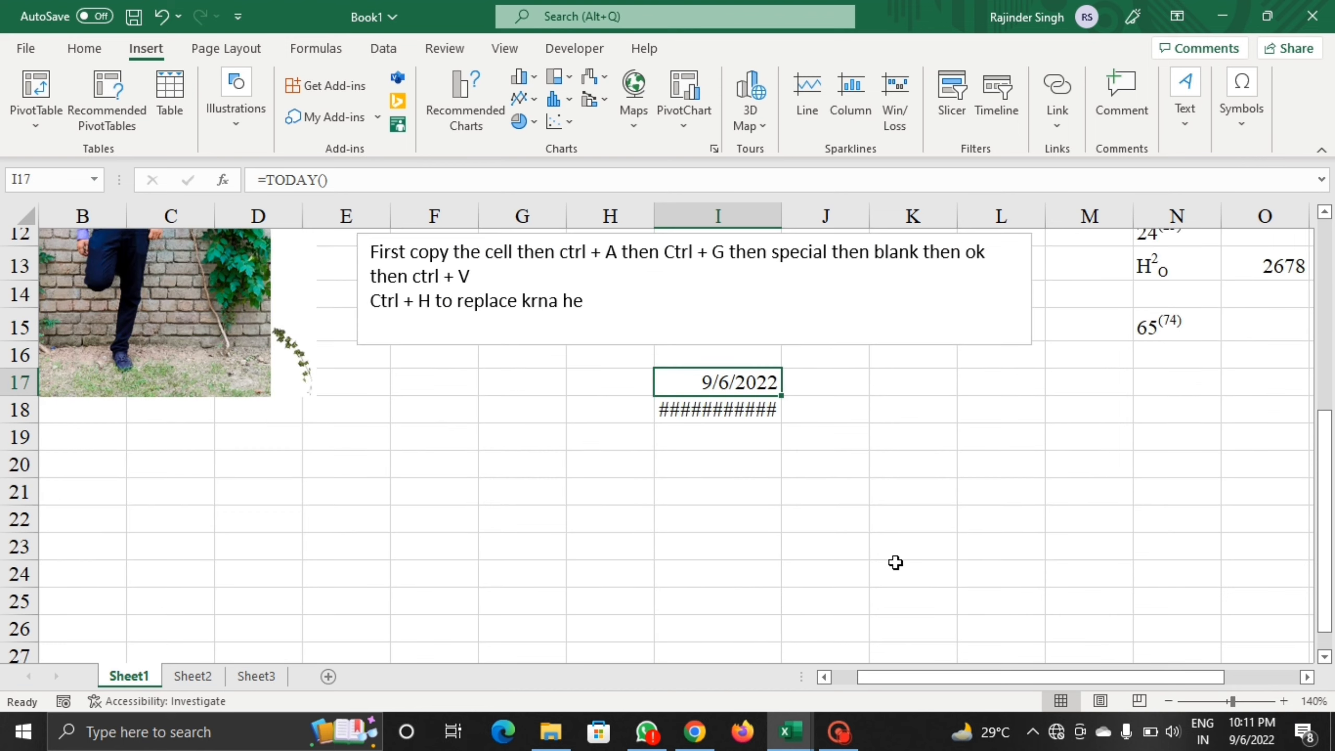
double_click(717, 387)
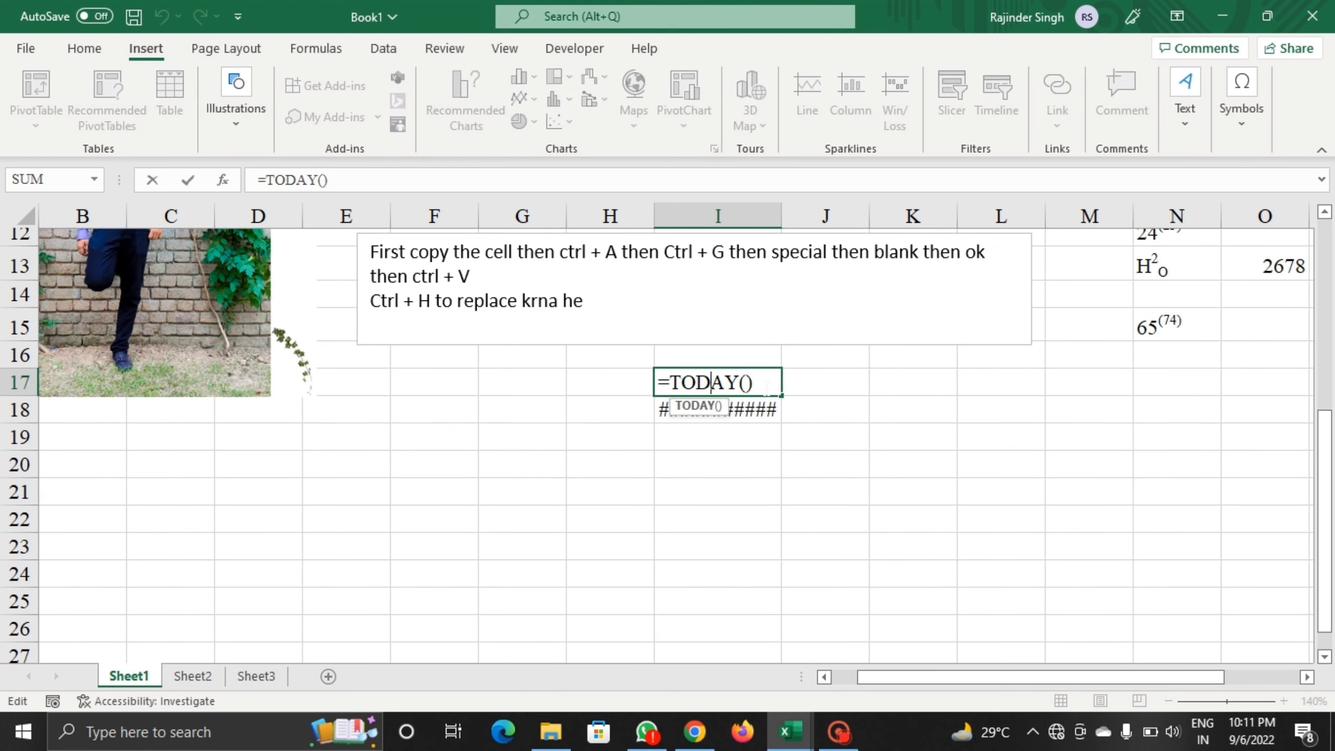
double_click(751, 409)
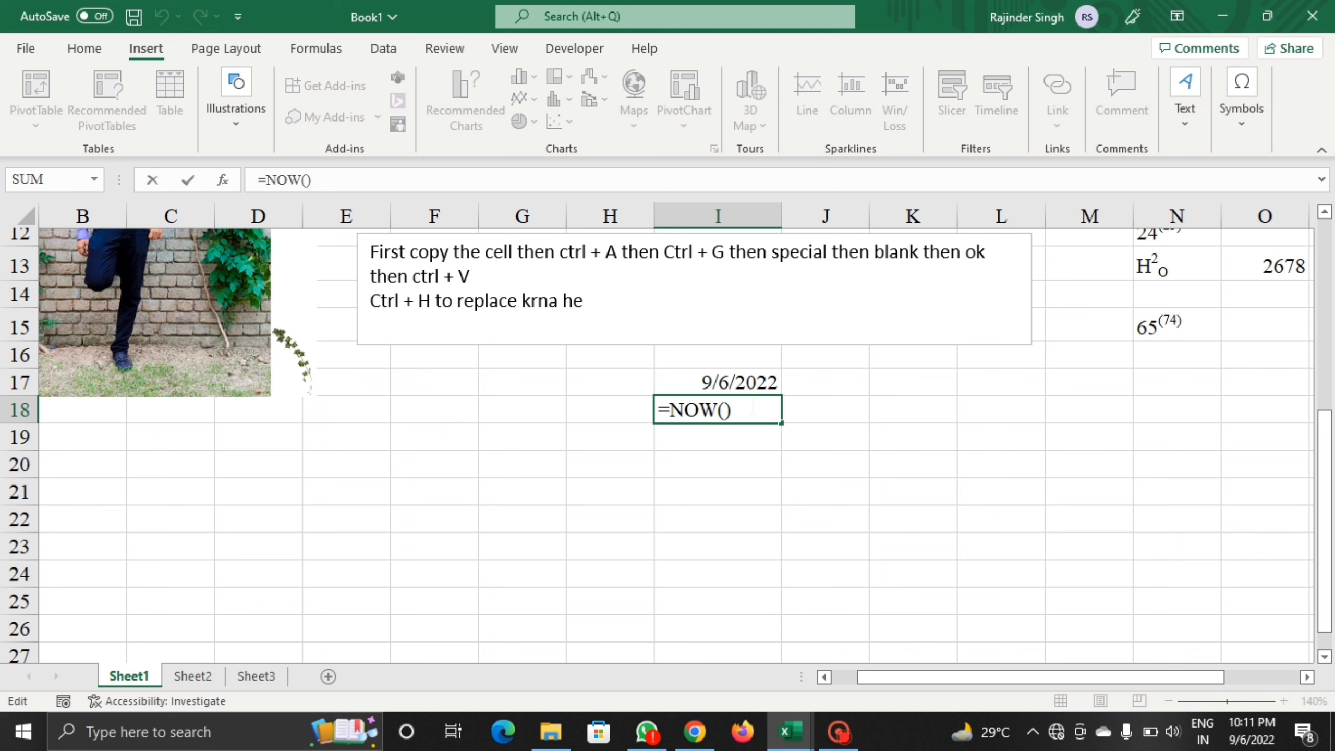
Step: Close the formula in cell I18 without changing it and auto-fit the width of column I to its contents
key("Return")
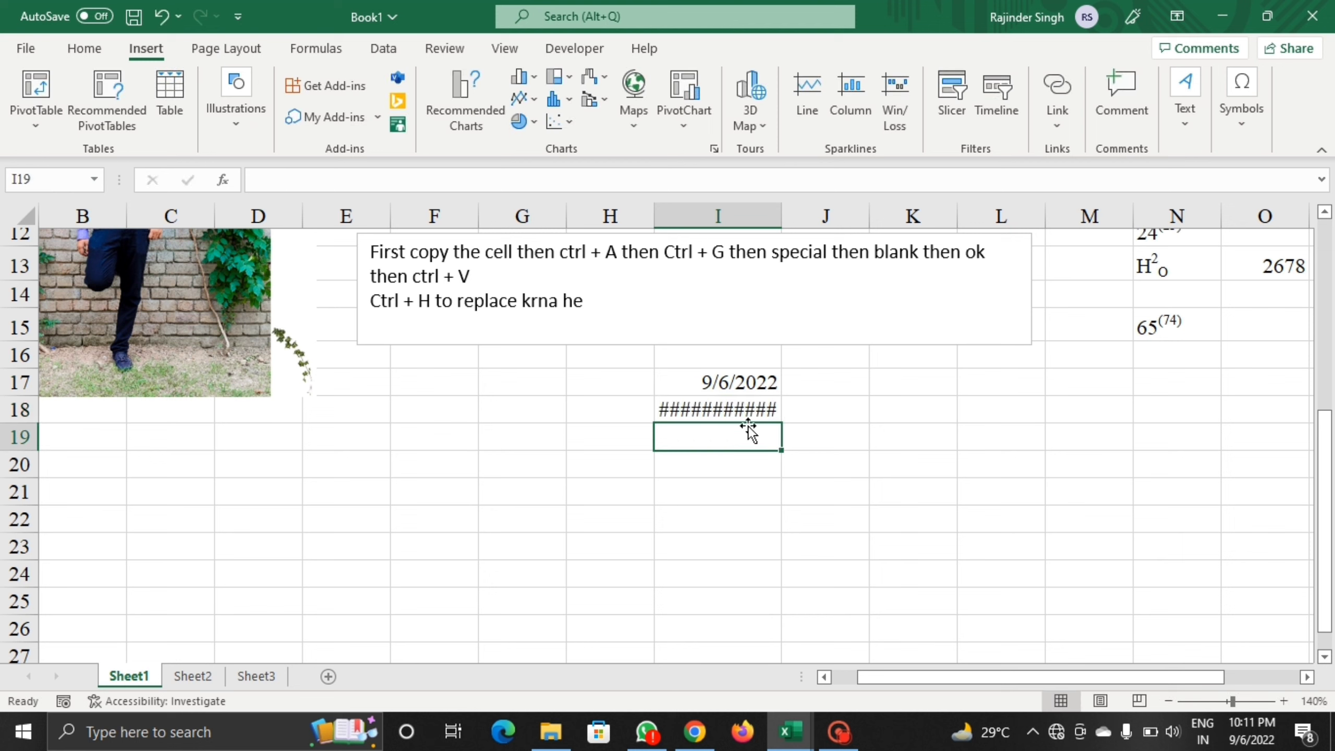
double_click(778, 212)
left_click(836, 415)
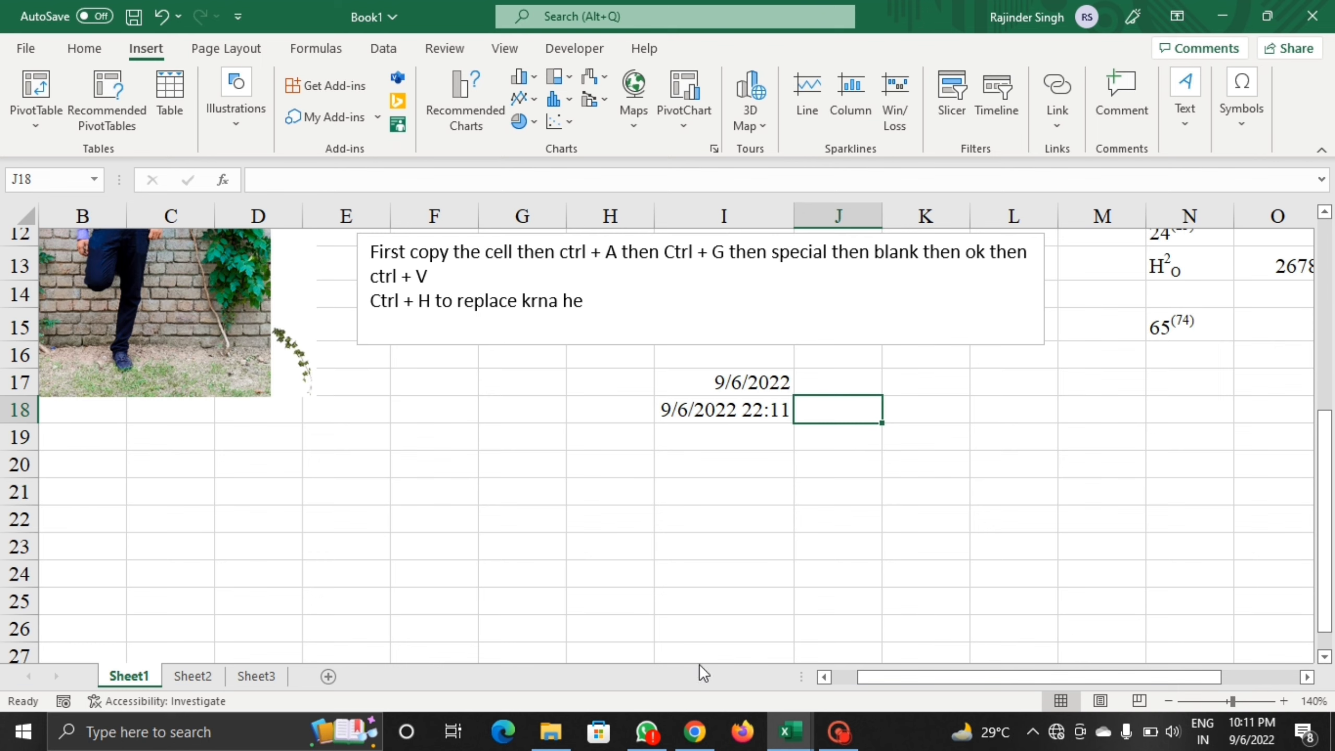
Step: Switch to the IF solved workbook
left_click(789, 731)
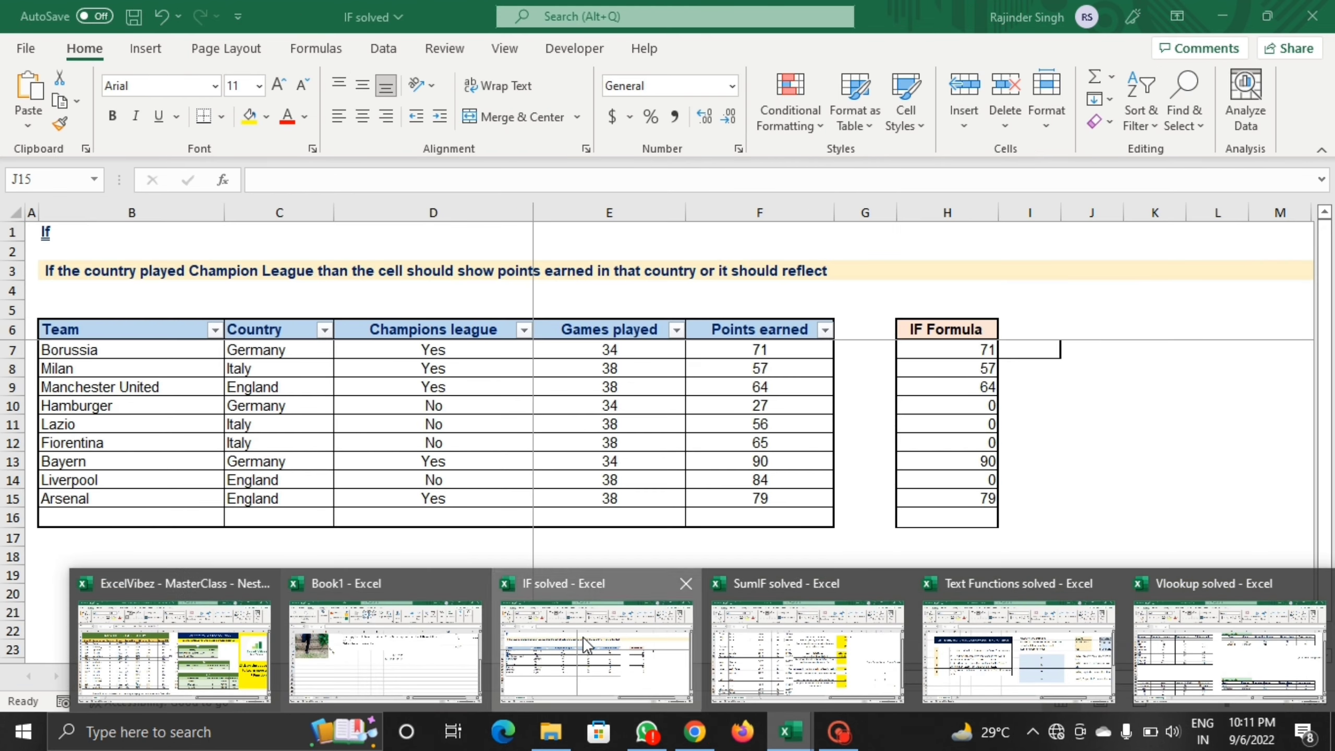
left_click(582, 636)
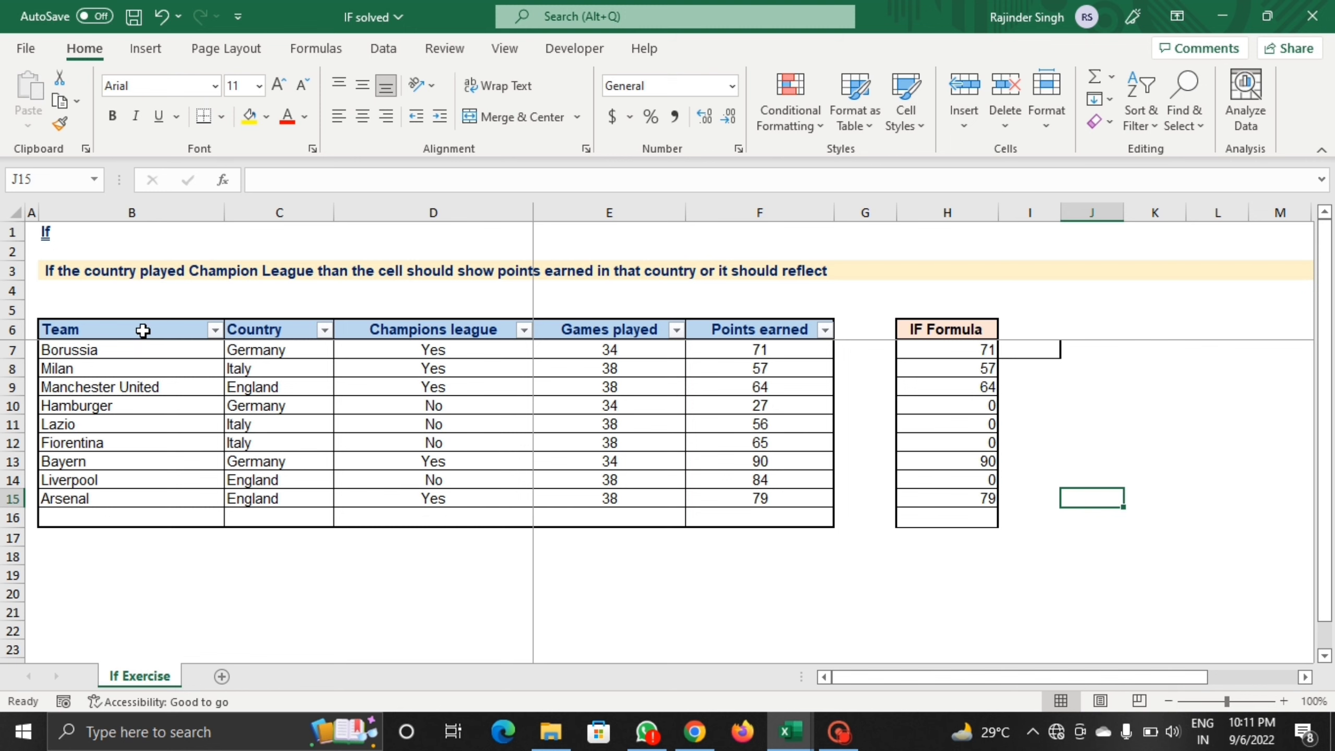
left_click(1285, 701)
left_click(1285, 702)
left_click(1285, 701)
left_click(1285, 701)
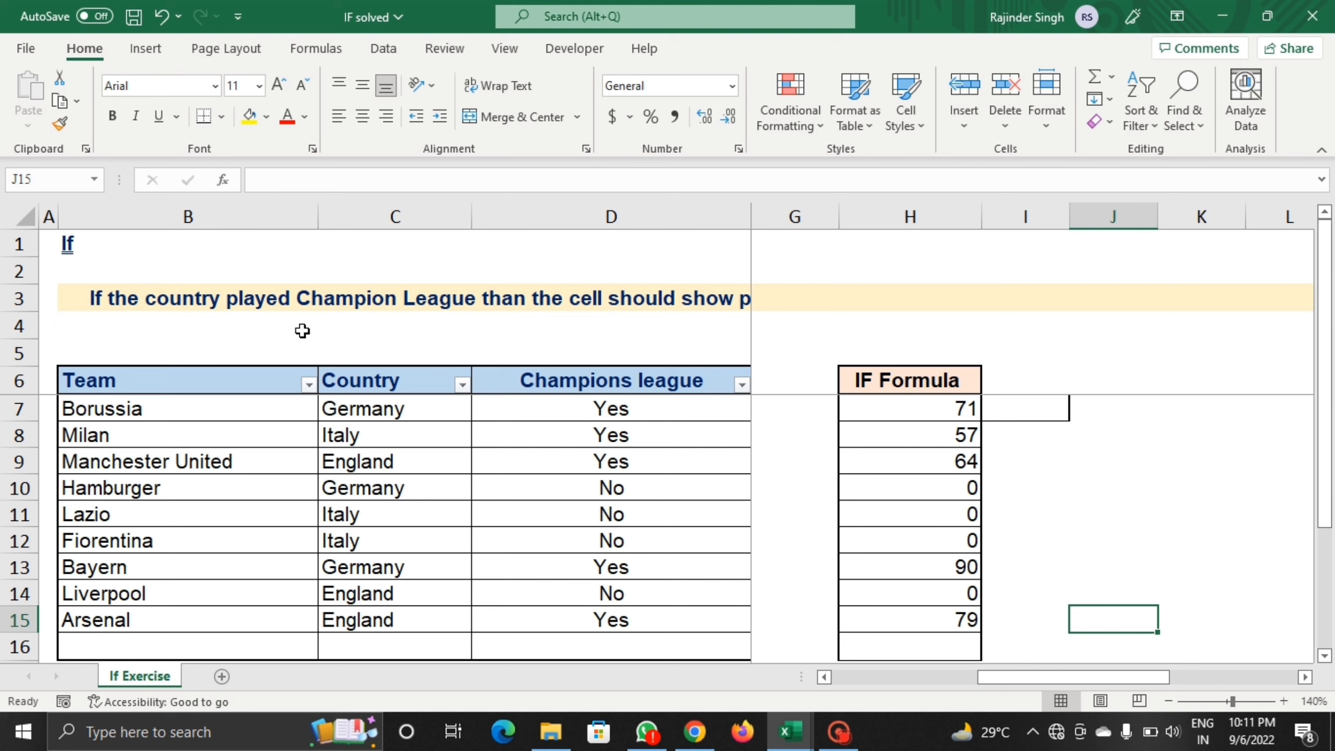
Step: Widen the Champions league column on the If Exercise sheet
left_click_drag(744, 205, 1082, 208)
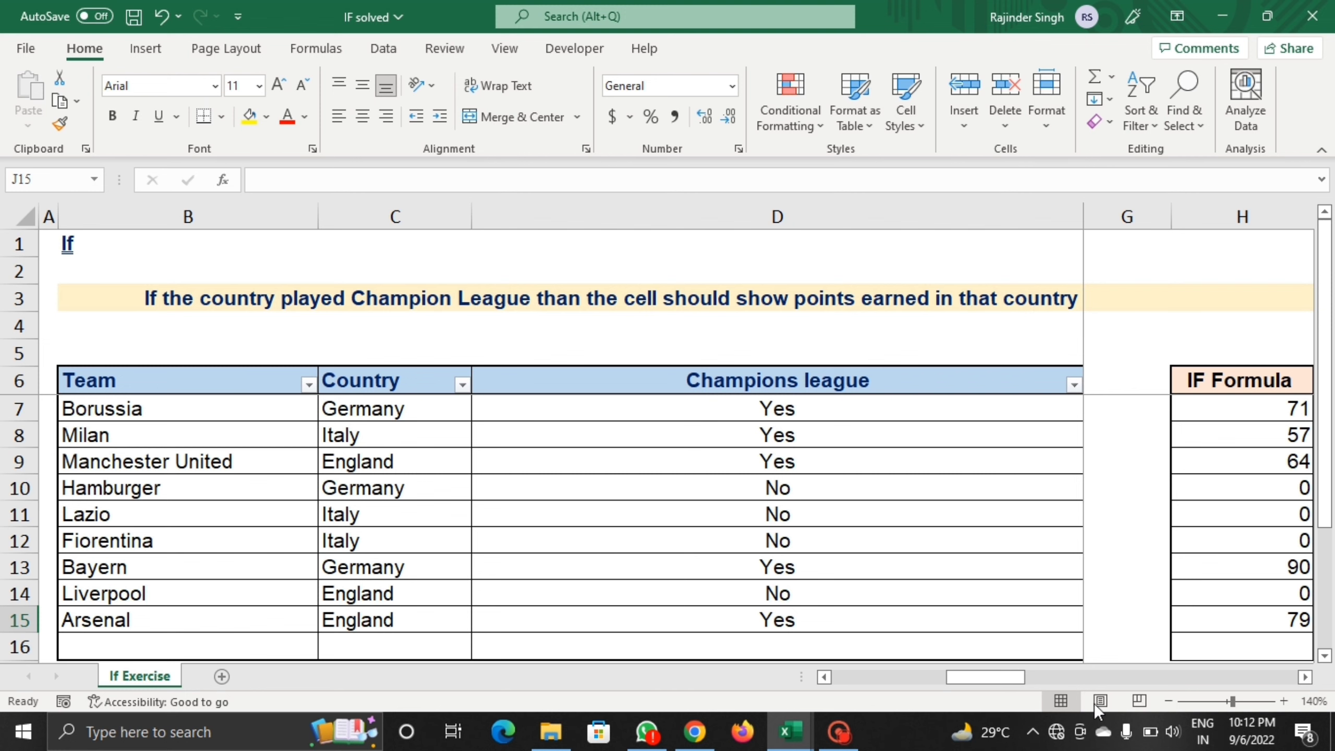
left_click(1166, 701)
left_click(1166, 701)
left_click(1166, 701)
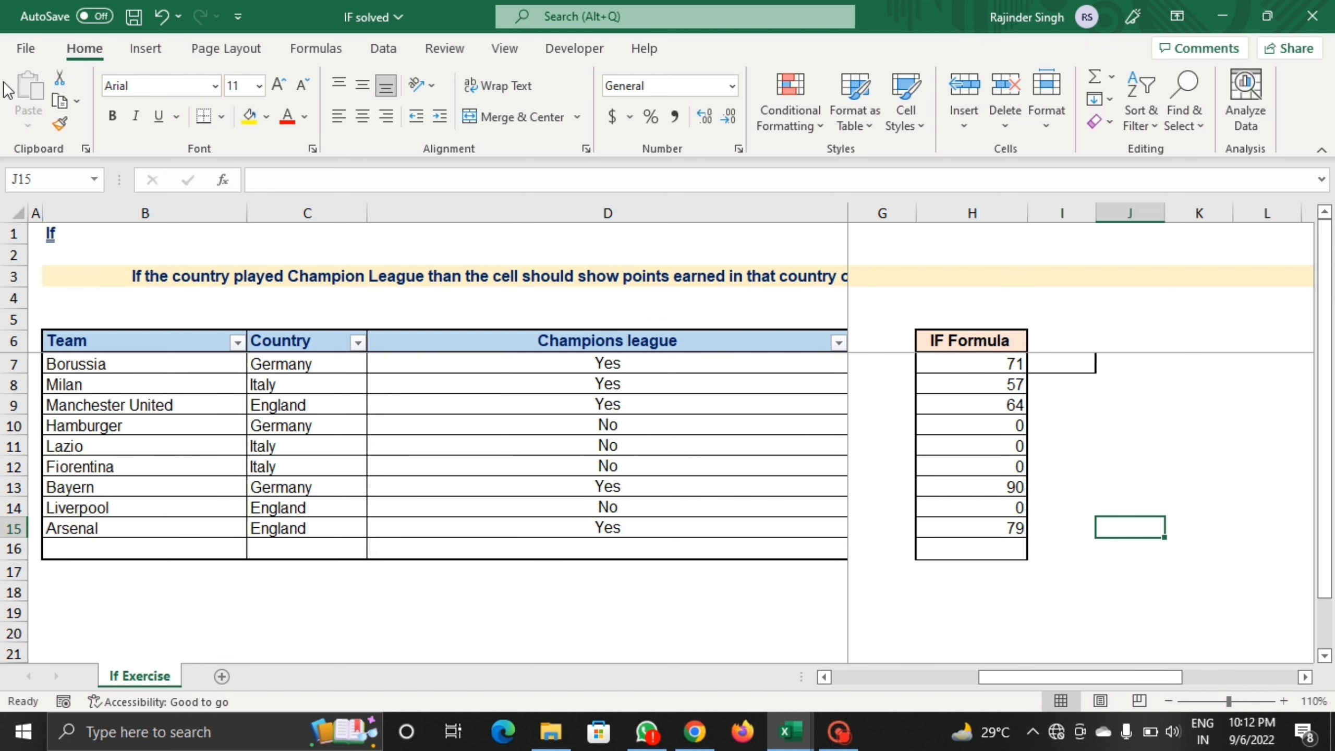
Step: Try to undo the widening of the Champions league column
left_click(168, 12)
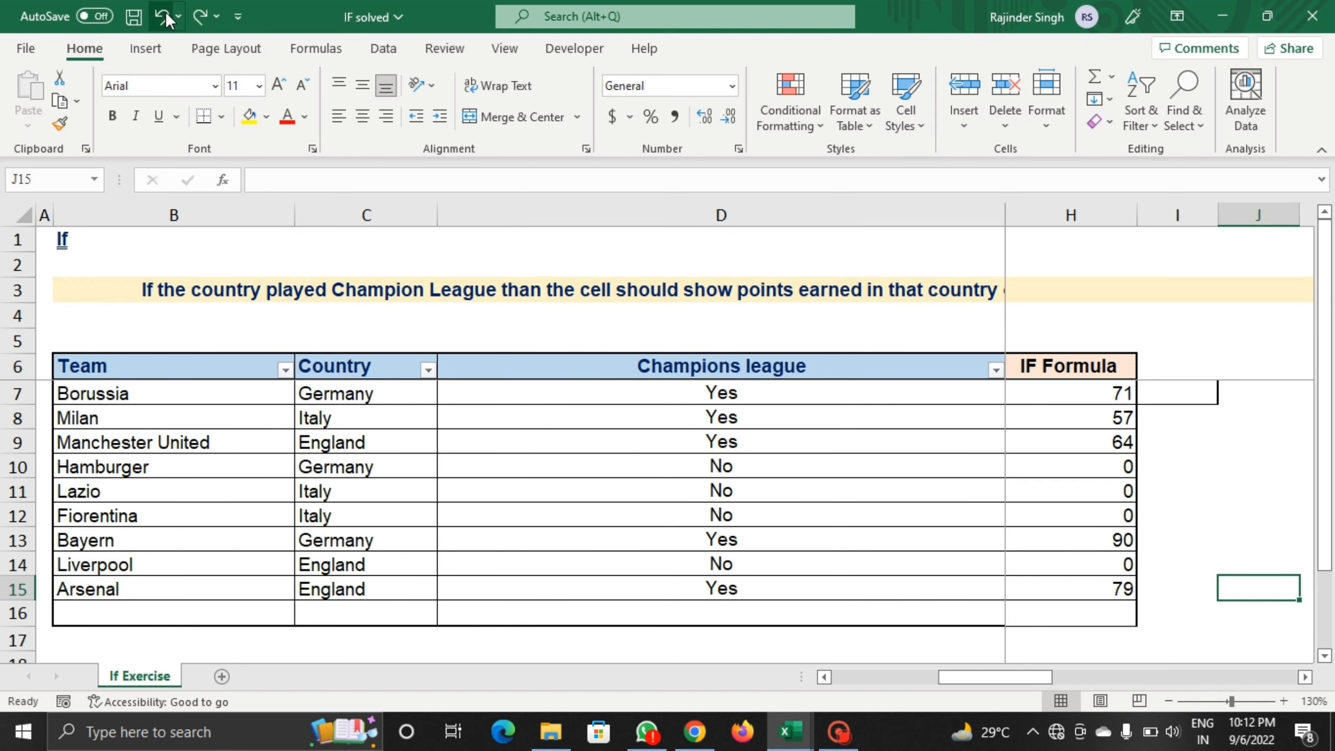
left_click(165, 11)
left_click(165, 11)
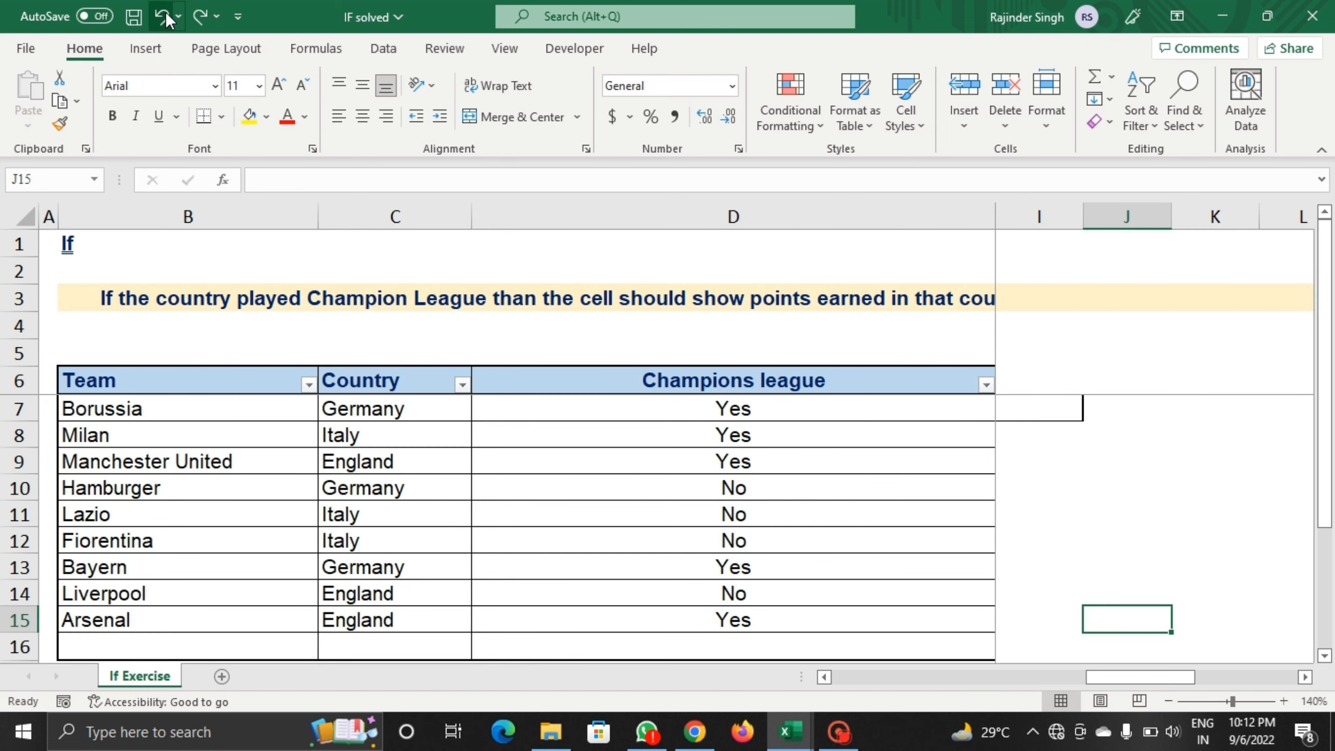
left_click(165, 11)
Step: Unfreeze the panes on the If Exercise sheet
left_click(898, 245)
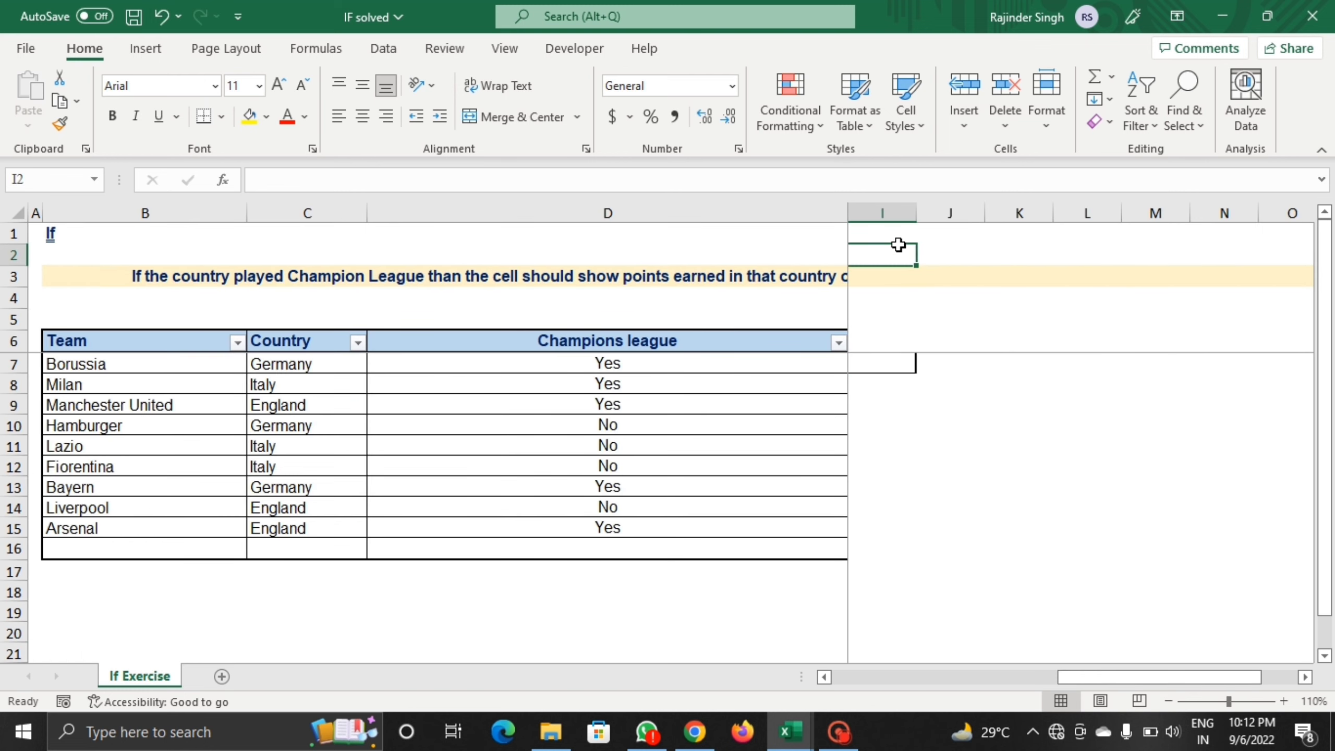
right_click(898, 244)
key("Escape")
left_click(504, 54)
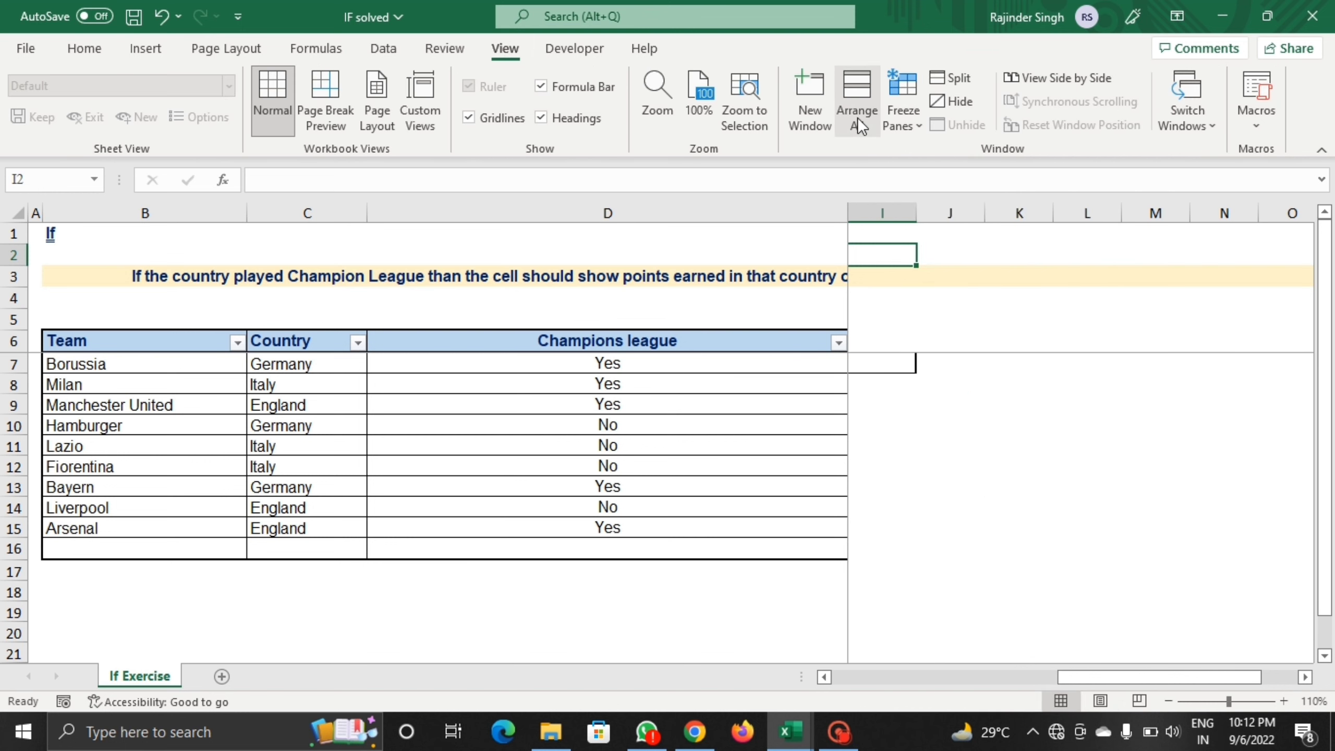
left_click(902, 122)
left_click(948, 179)
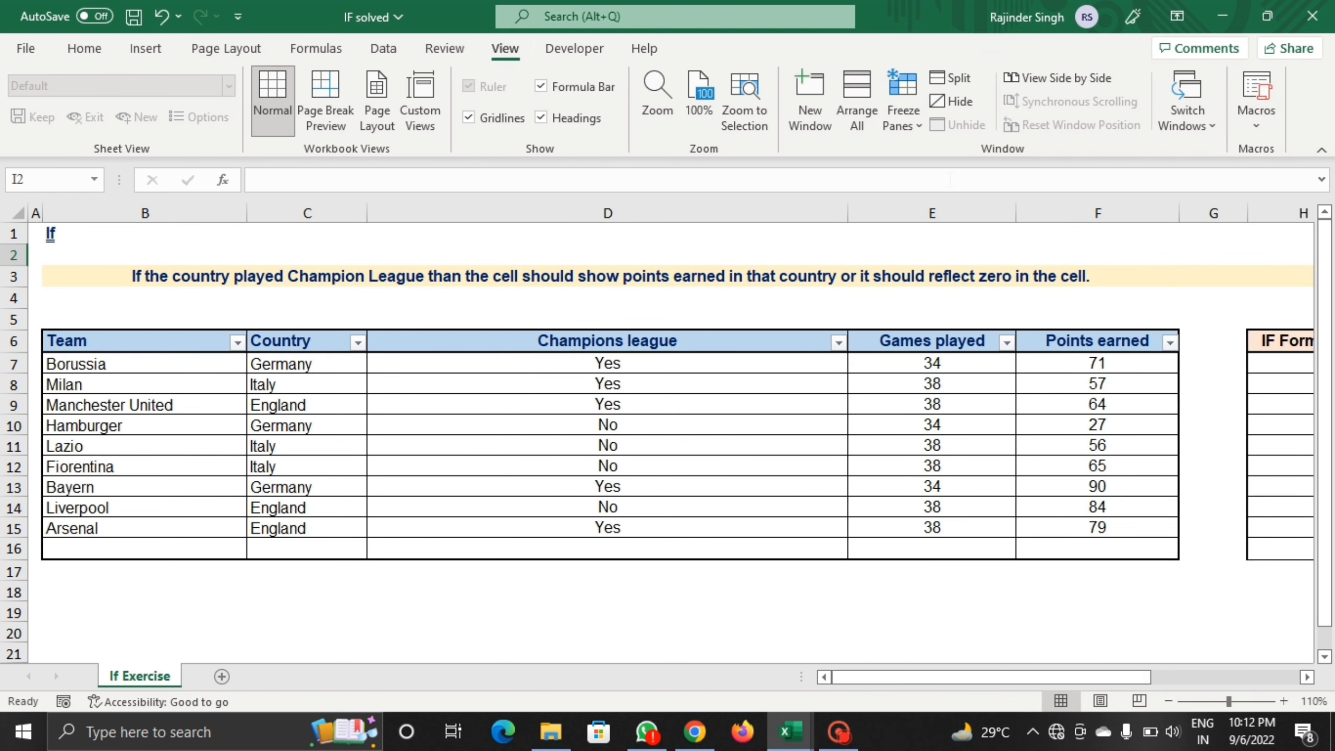
Step: Examine the team table's headers from Team to Points earned and the Champions league entry for Milan
left_click(1165, 702)
left_click(1166, 702)
left_click(1166, 702)
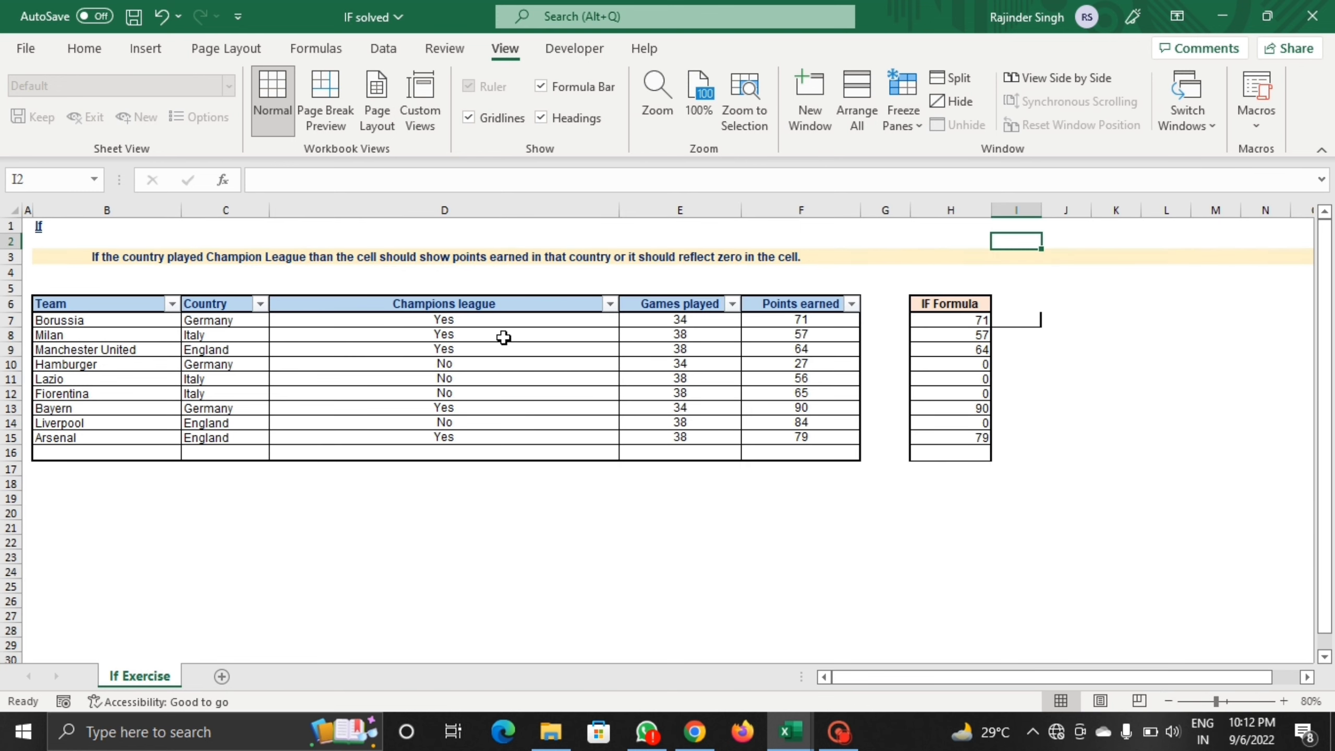
left_click(1283, 701)
left_click(1284, 701)
left_click(1283, 700)
left_click(1284, 701)
left_click_drag(1176, 678, 941, 681)
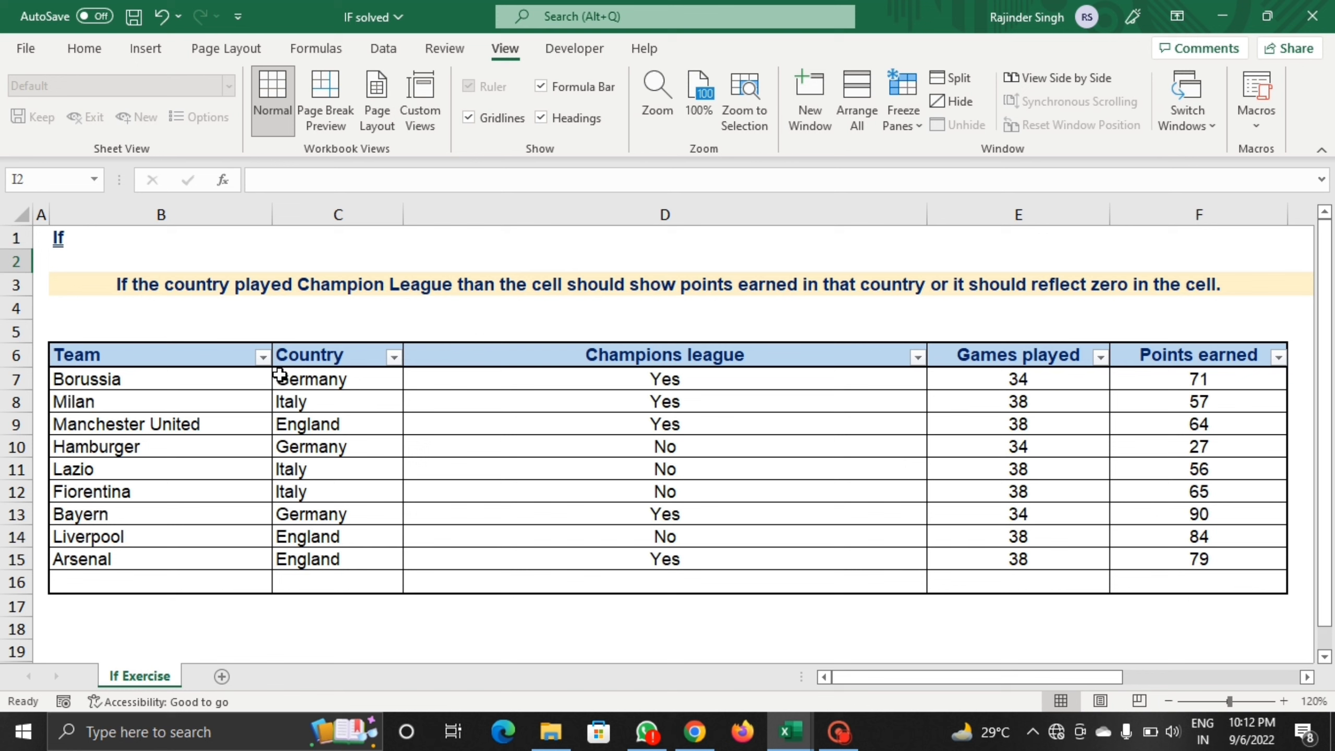
left_click(238, 358)
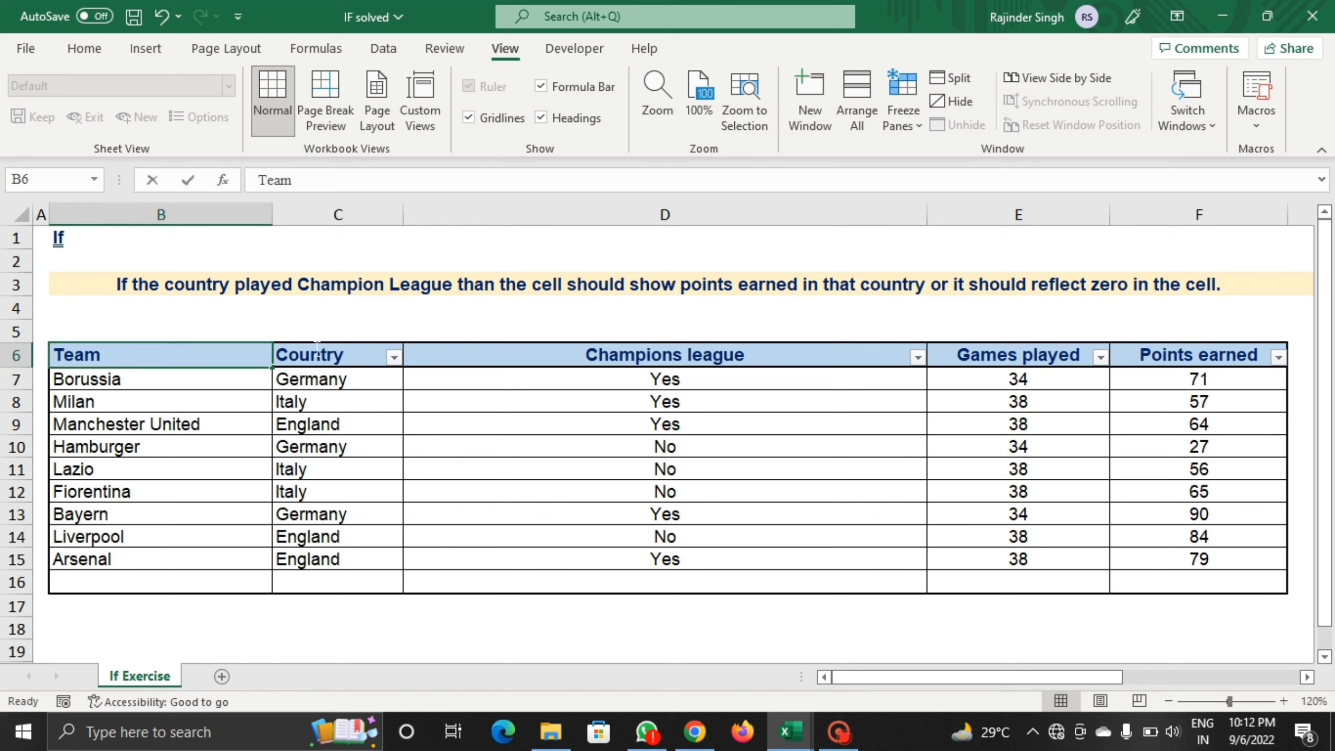
left_click(415, 351)
left_click_drag(230, 351, 1115, 358)
left_click(658, 405)
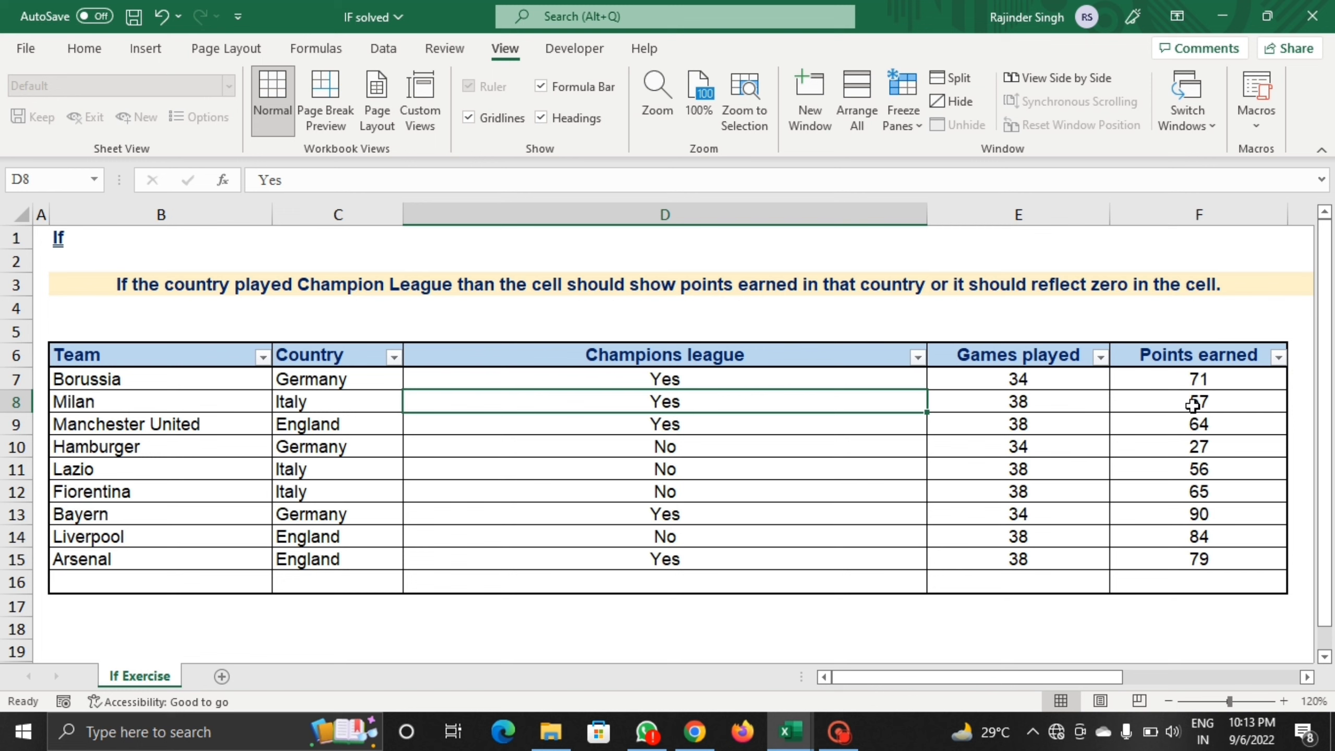
Step: Inspect the IF formula in cell H7 together with the Champions league and Points earned cells it refers to
left_click_drag(1060, 678, 1132, 675)
left_click(1077, 379)
double_click(1104, 378)
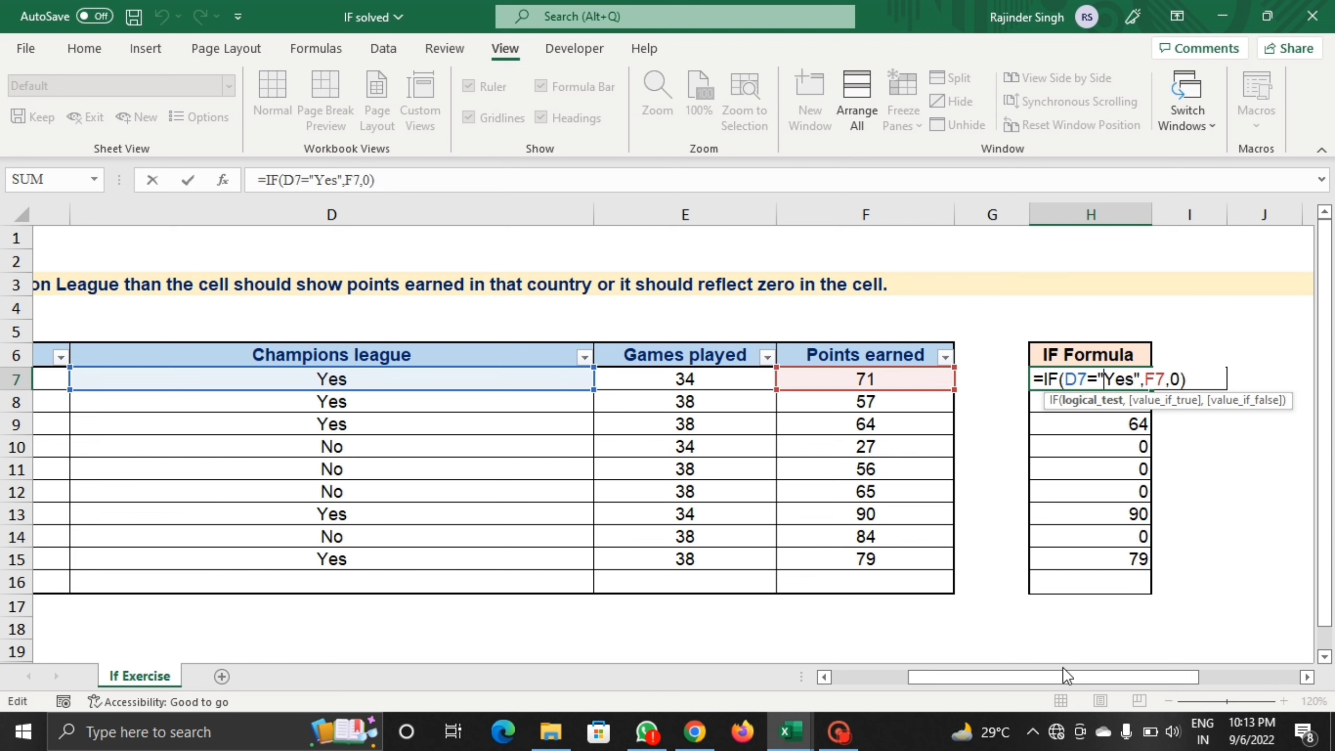
left_click_drag(1063, 674, 930, 684)
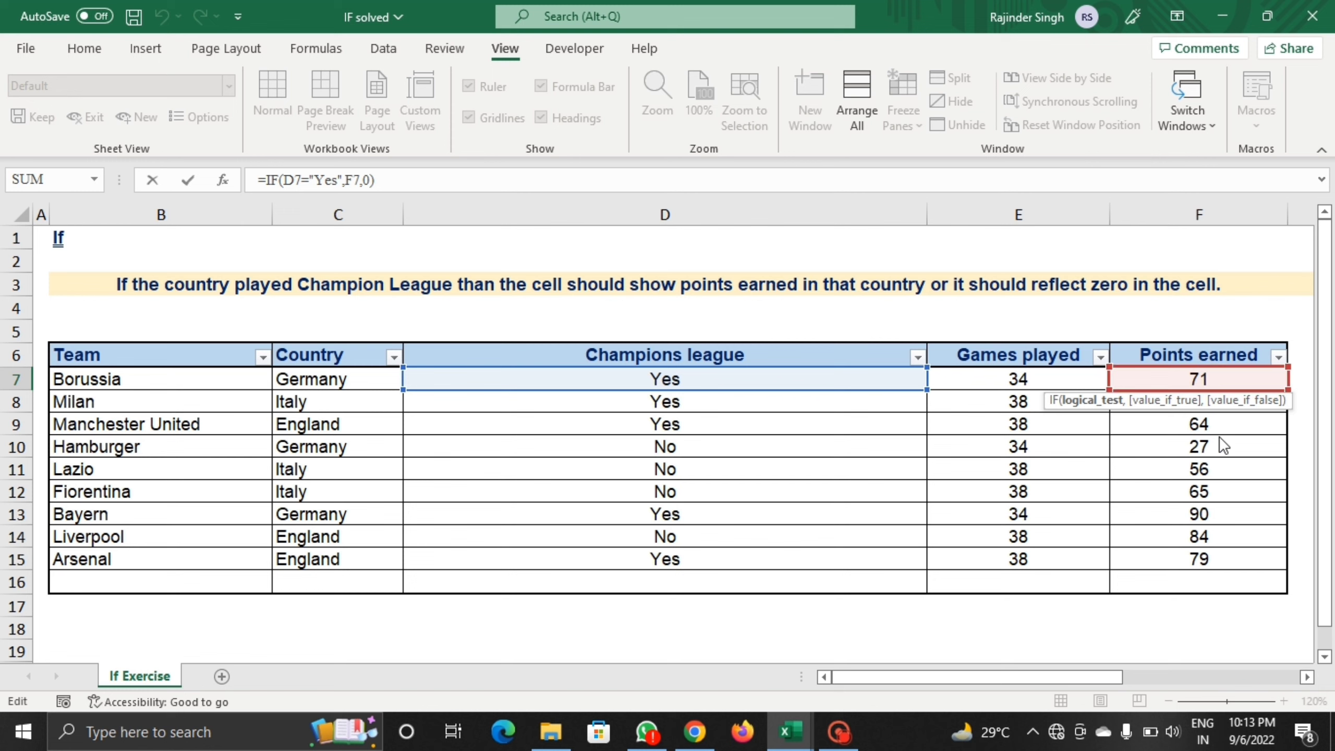
left_click_drag(1103, 674, 1156, 675)
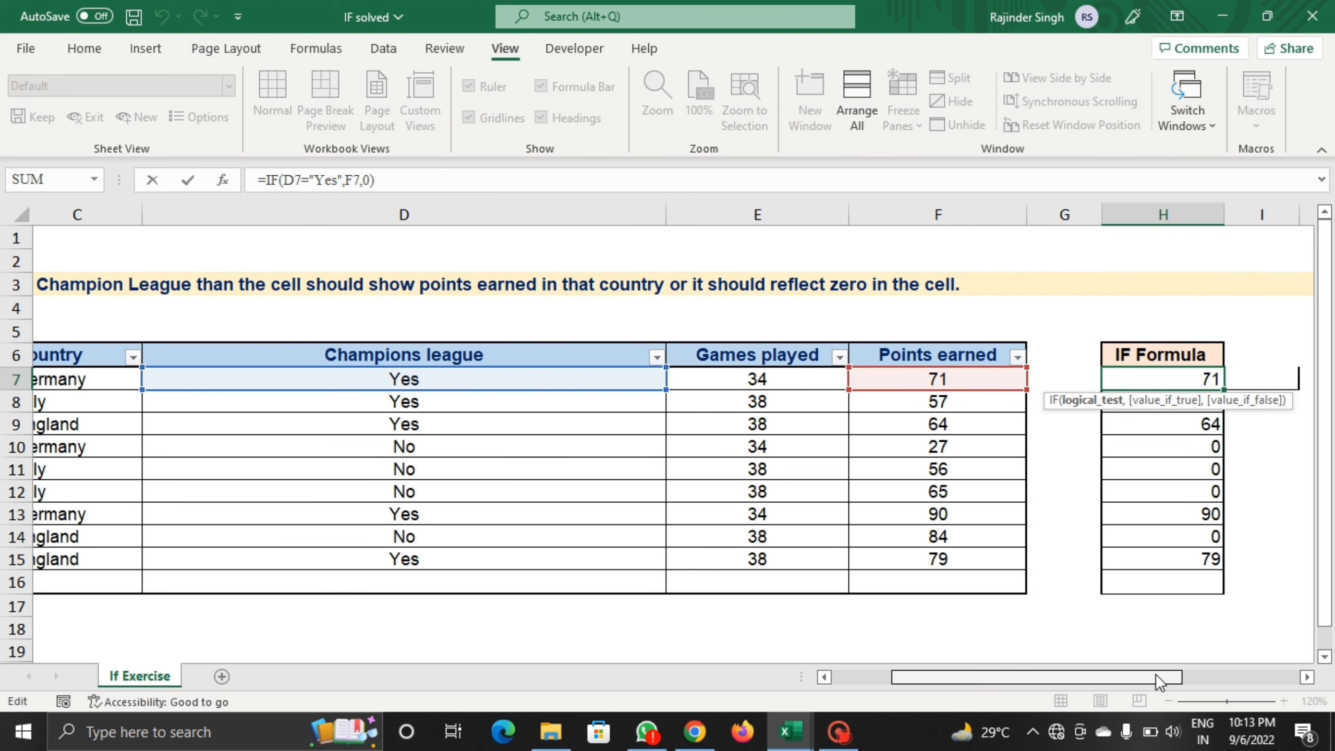
left_click(1243, 426)
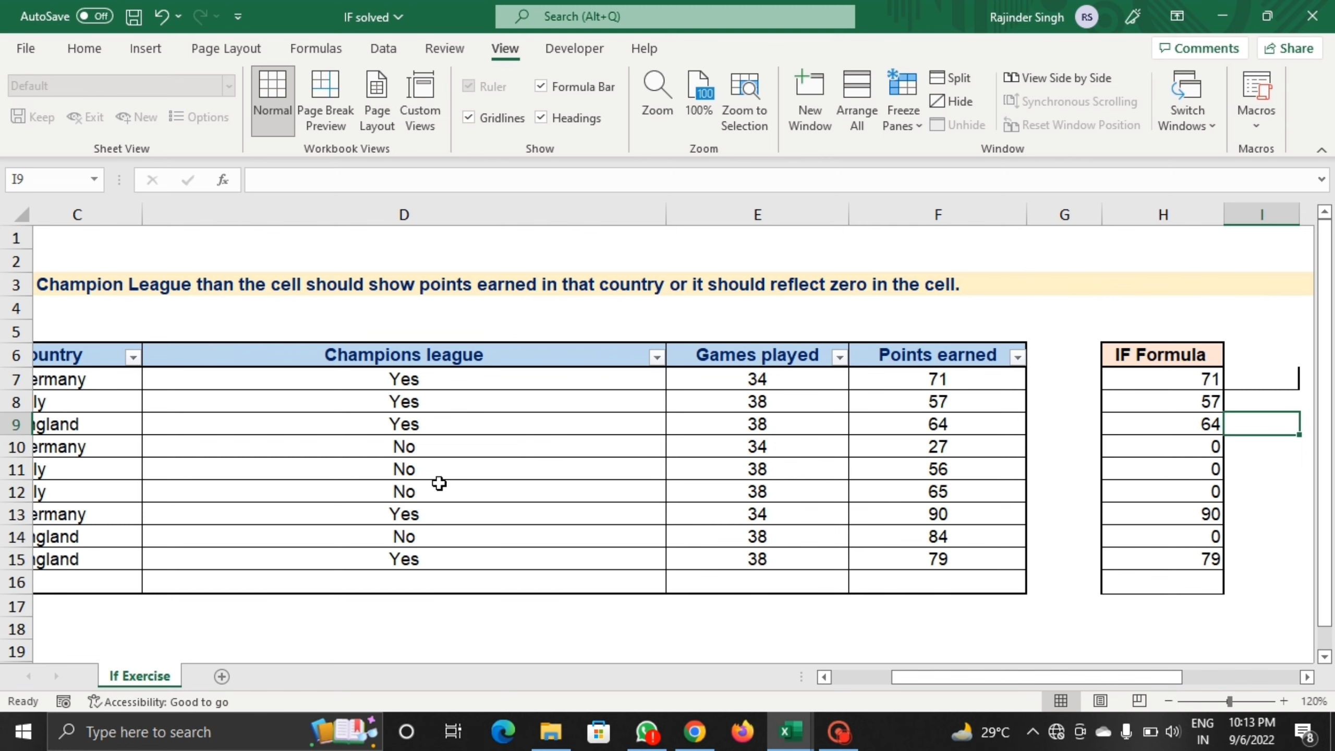
Step: Compare the IF Formula column's results with the table rows and reread the arguments of the formula in H7
left_click(1283, 701)
left_click(1283, 701)
left_click(1283, 702)
left_click_drag(1158, 681, 1091, 683)
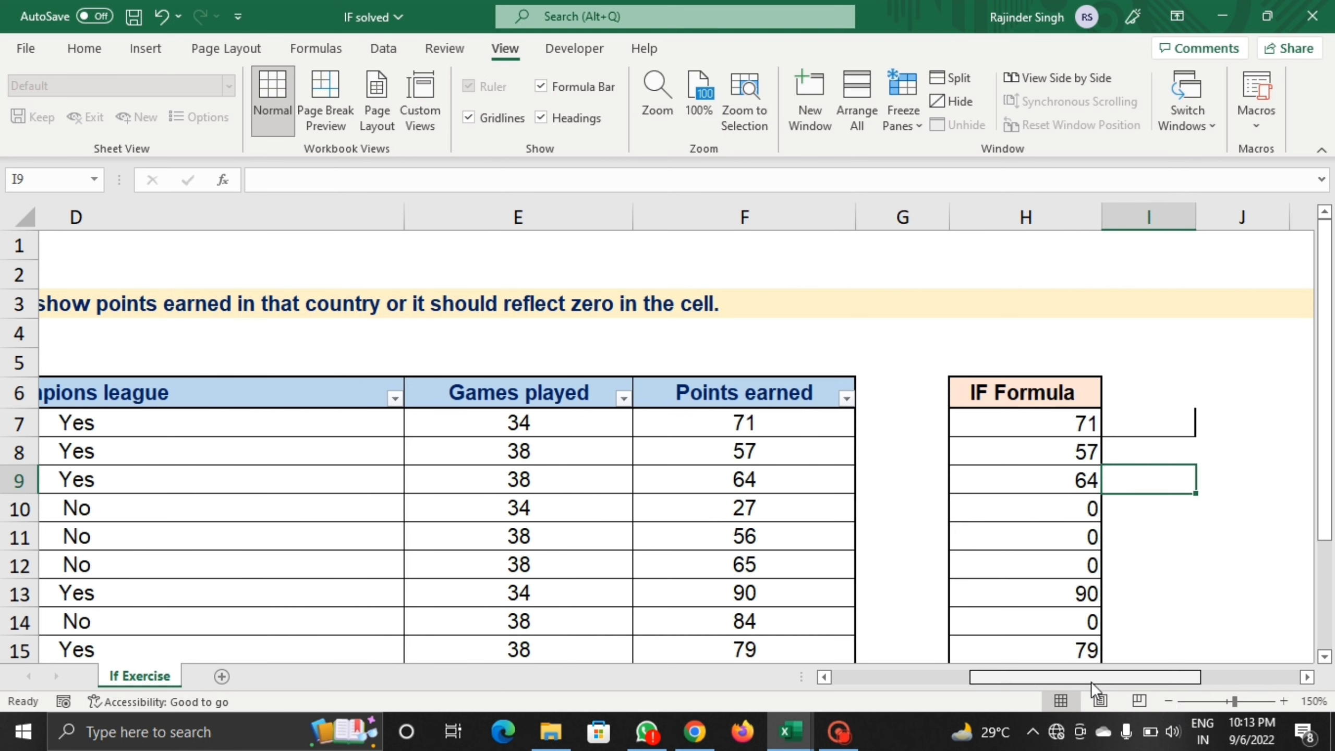
scroll(1075, 552, "down", 1)
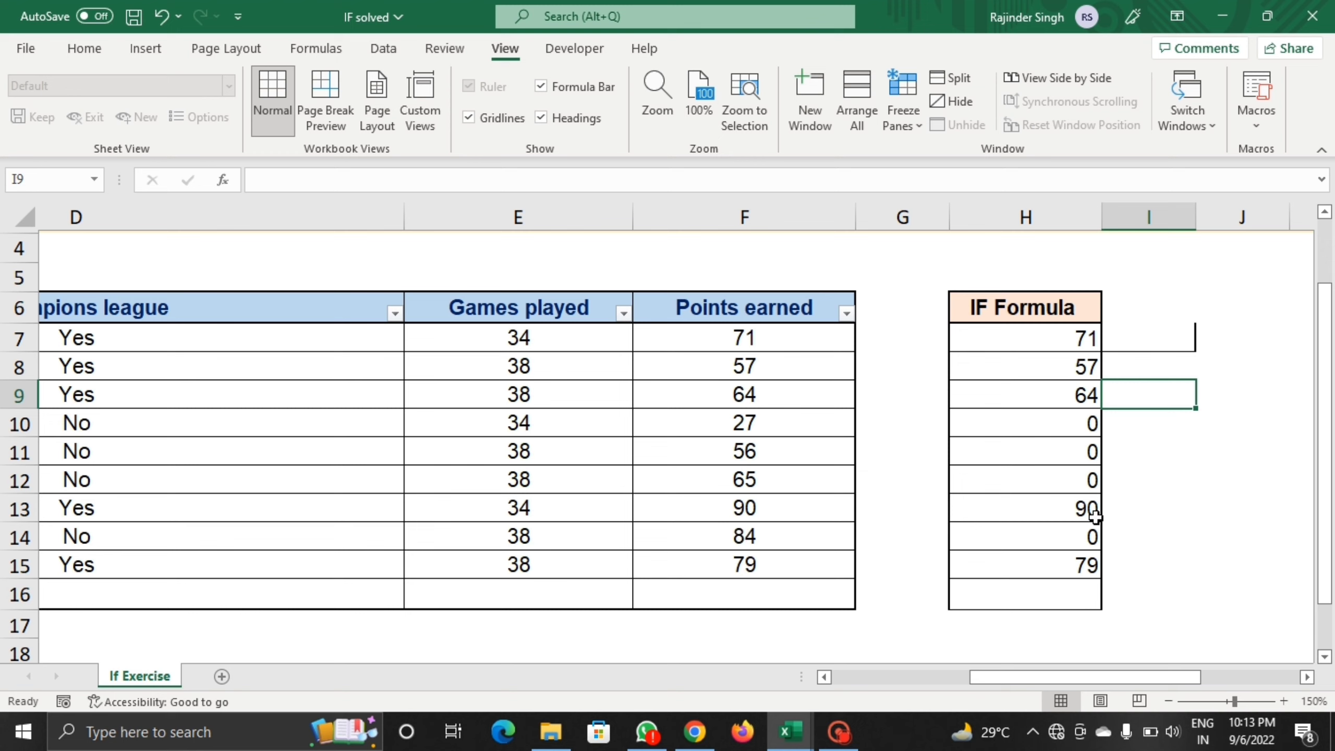
left_click(1084, 344)
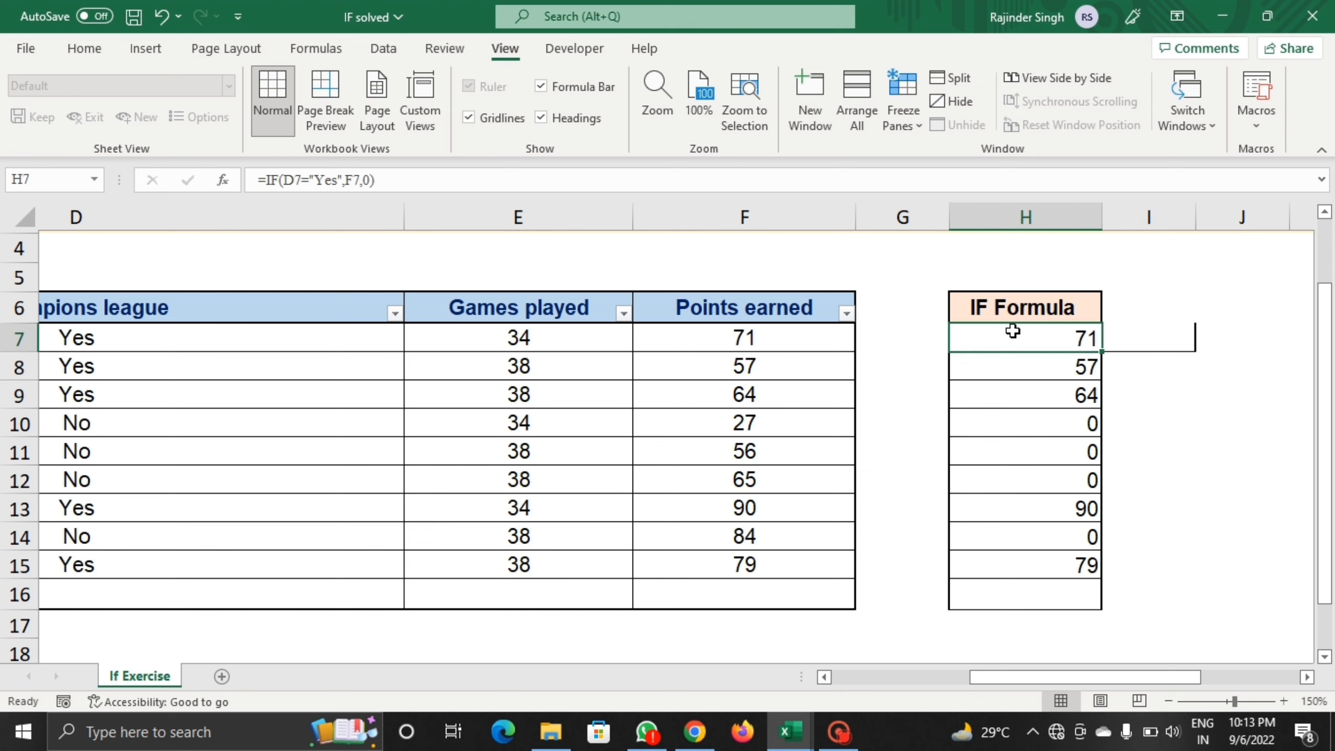
double_click(1012, 331)
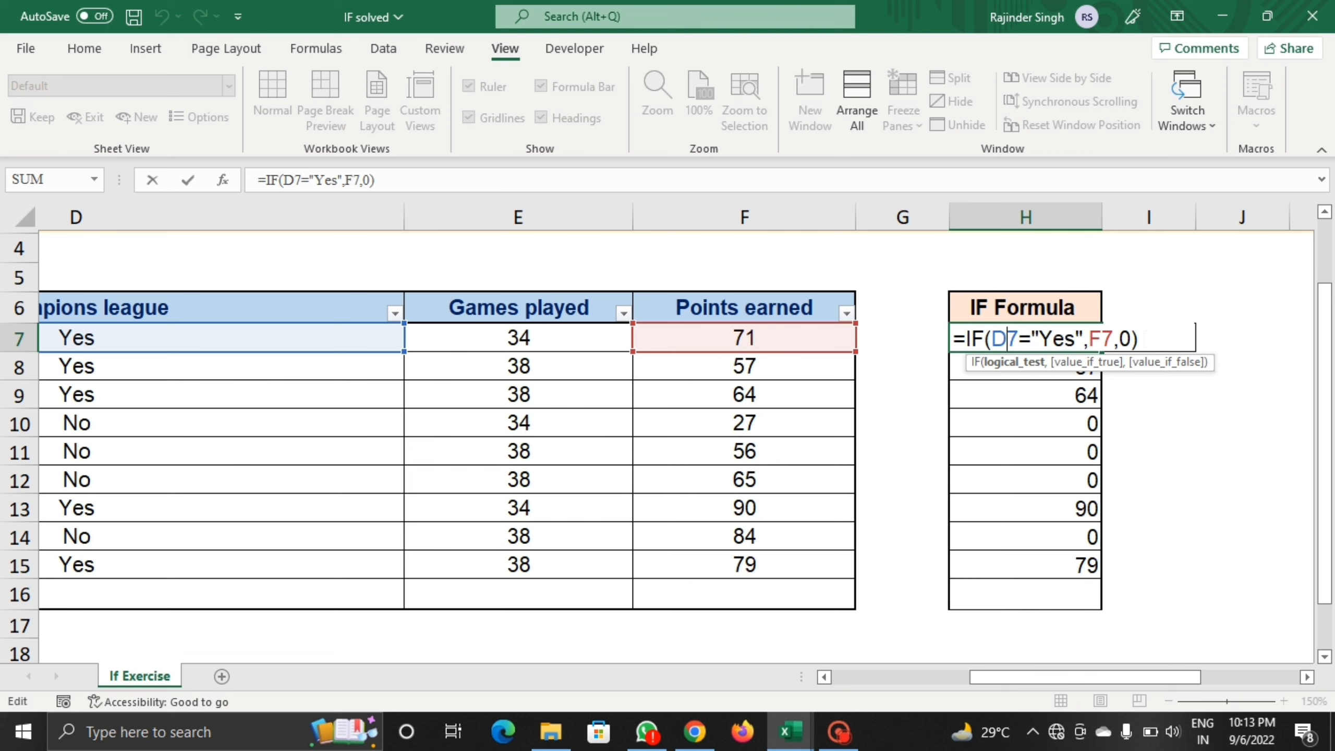
left_click(1150, 451)
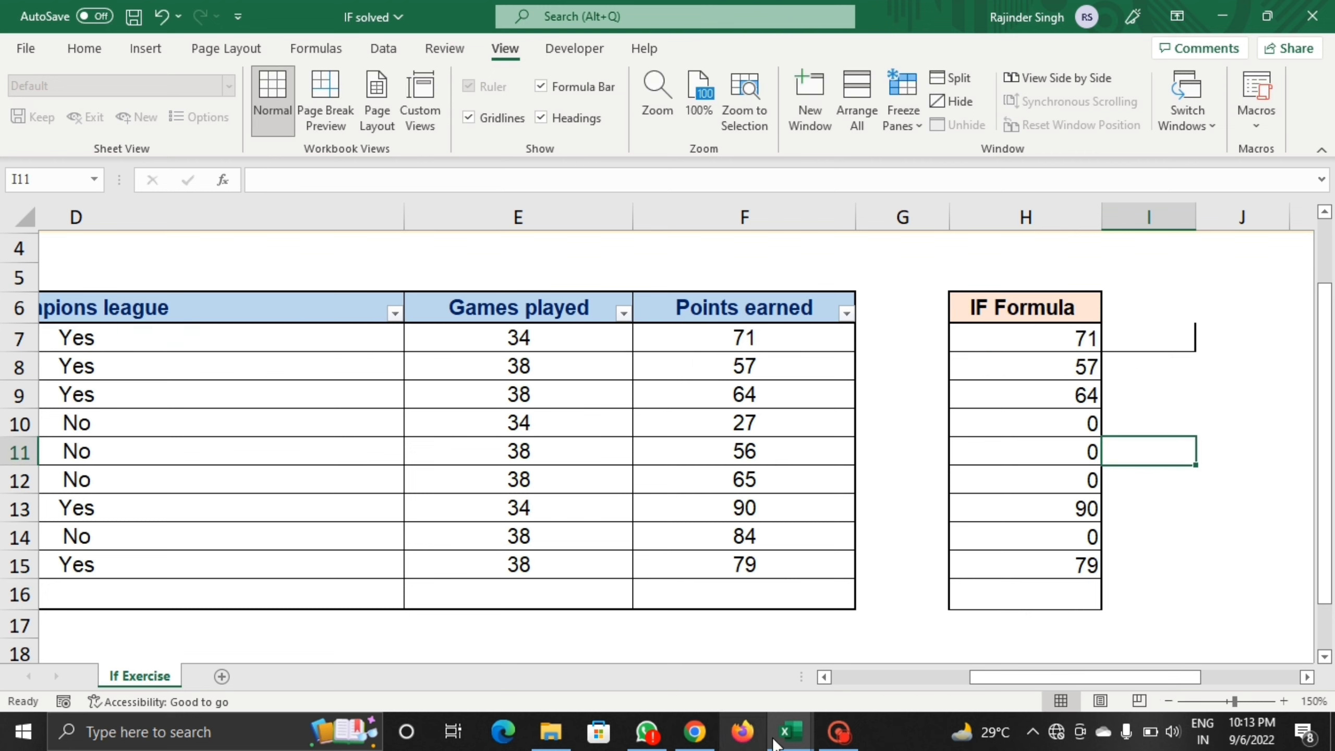
Step: Switch to the SumIF solved workbook and examine the sales formula in F3 and the total quantity formula in I5
mouse_move(775, 742)
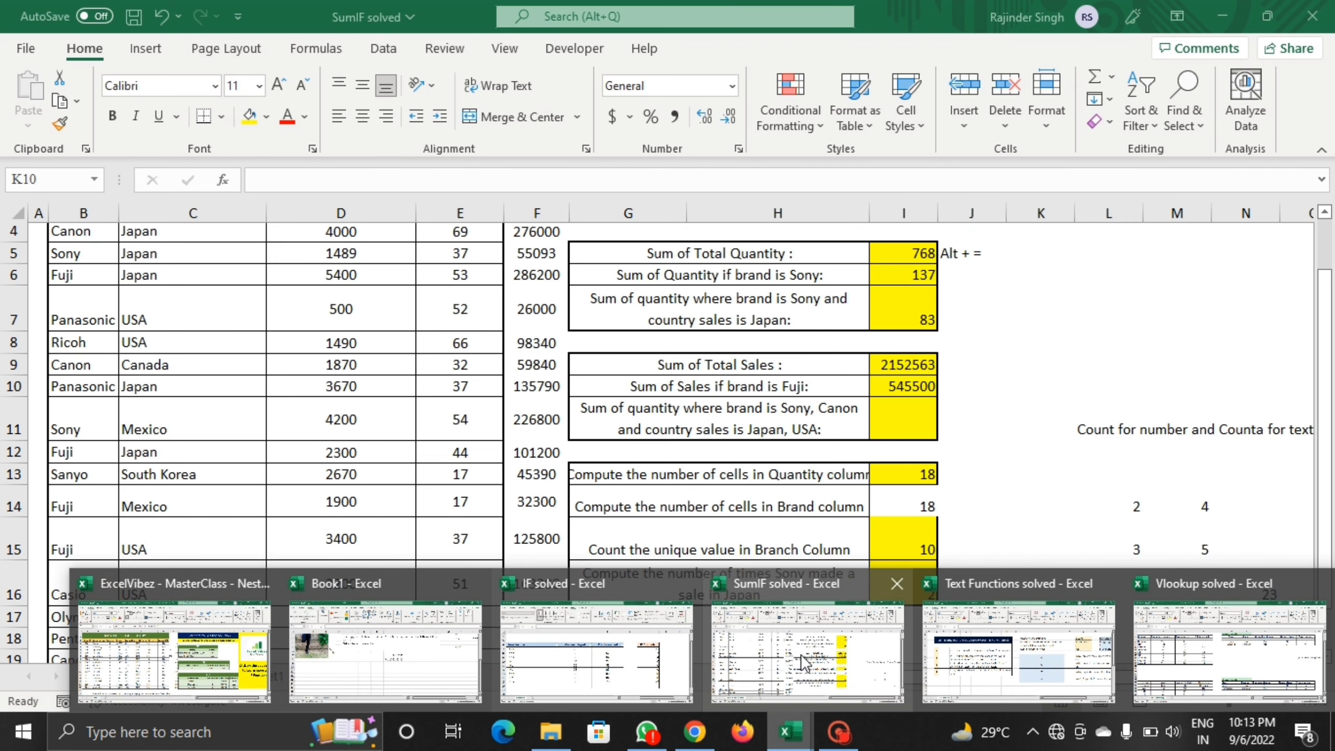
left_click(804, 664)
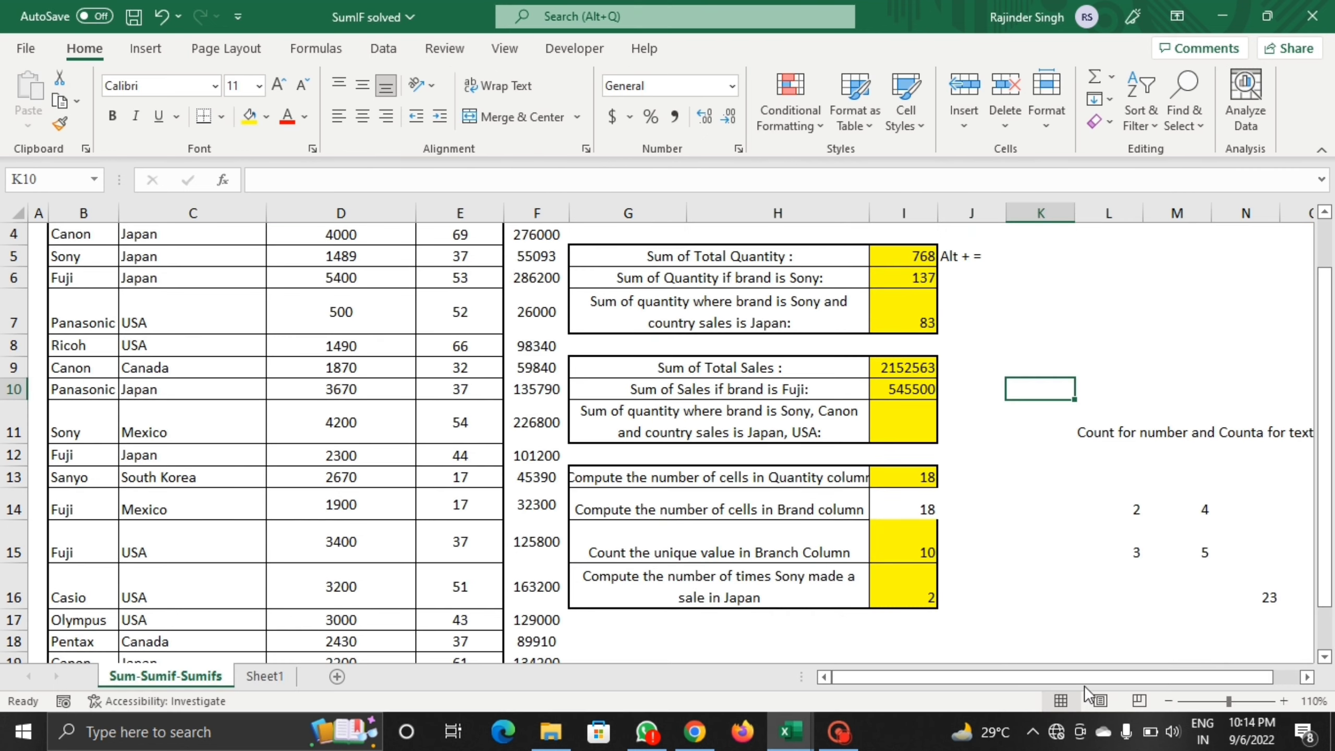
scroll(682, 600, "up", 1)
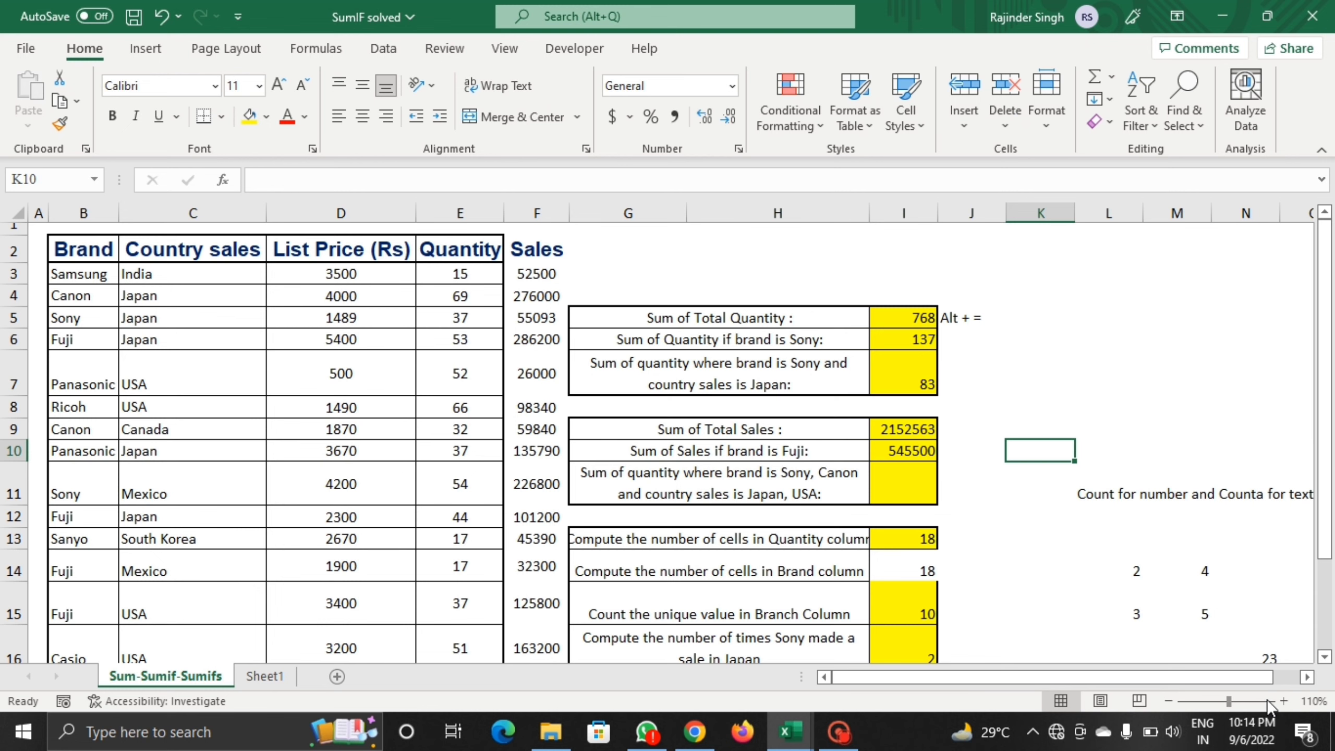
left_click(1283, 701)
left_click(1283, 700)
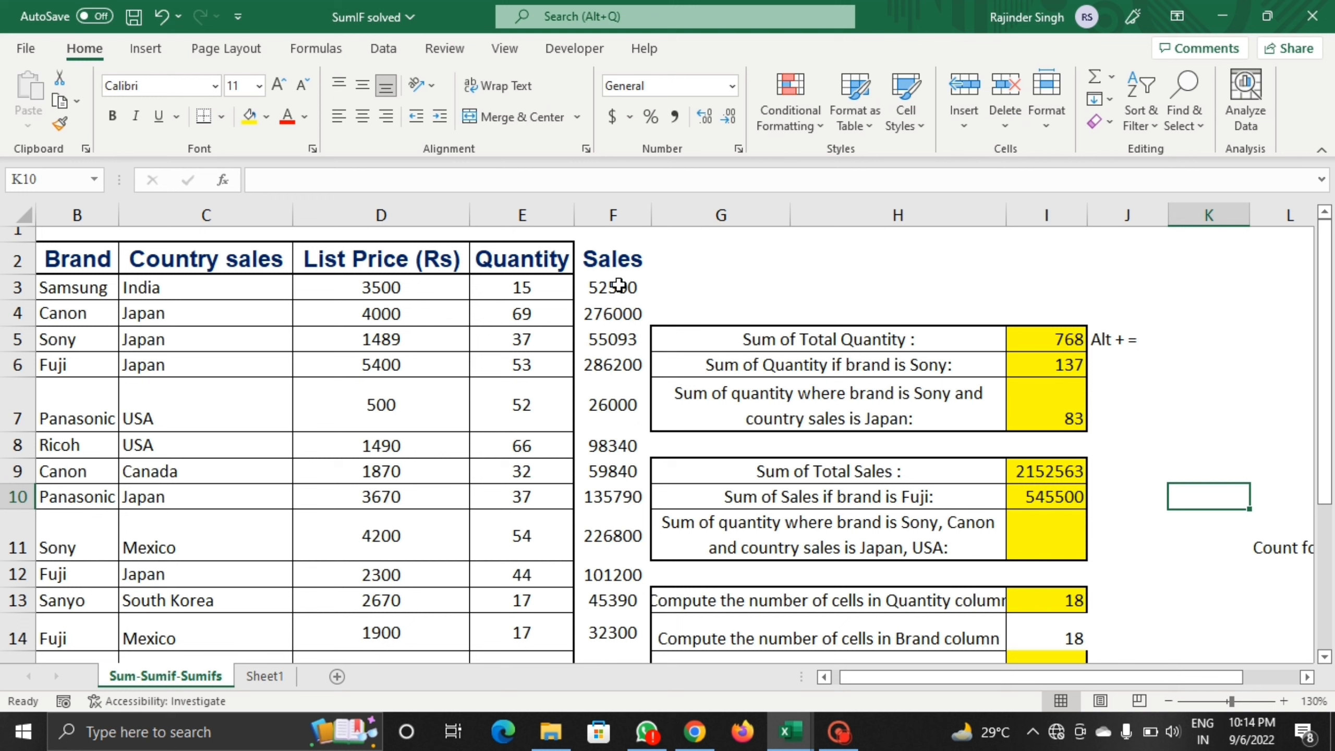
left_click(619, 284)
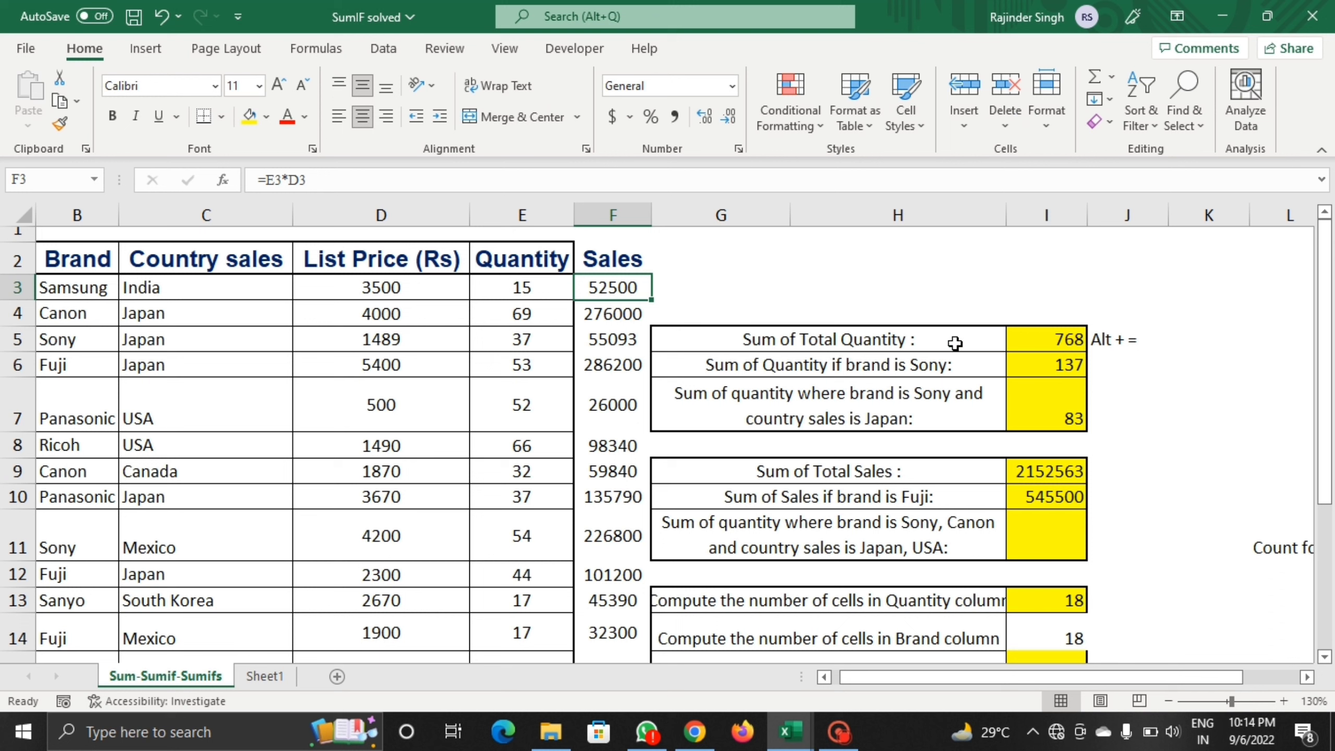
left_click(1048, 346)
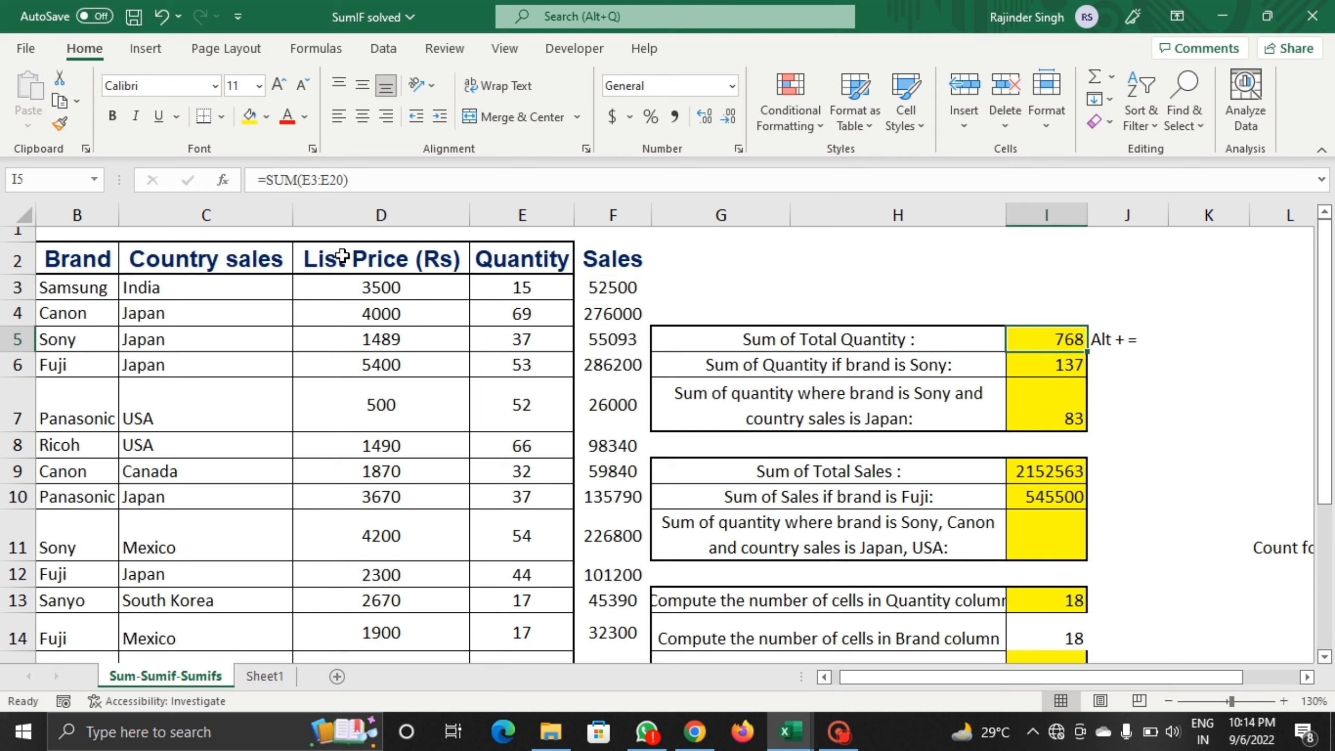
Step: Inspect the range used by the total quantity formula in I5 and the shortcut note beside it in J5
left_click(394, 179)
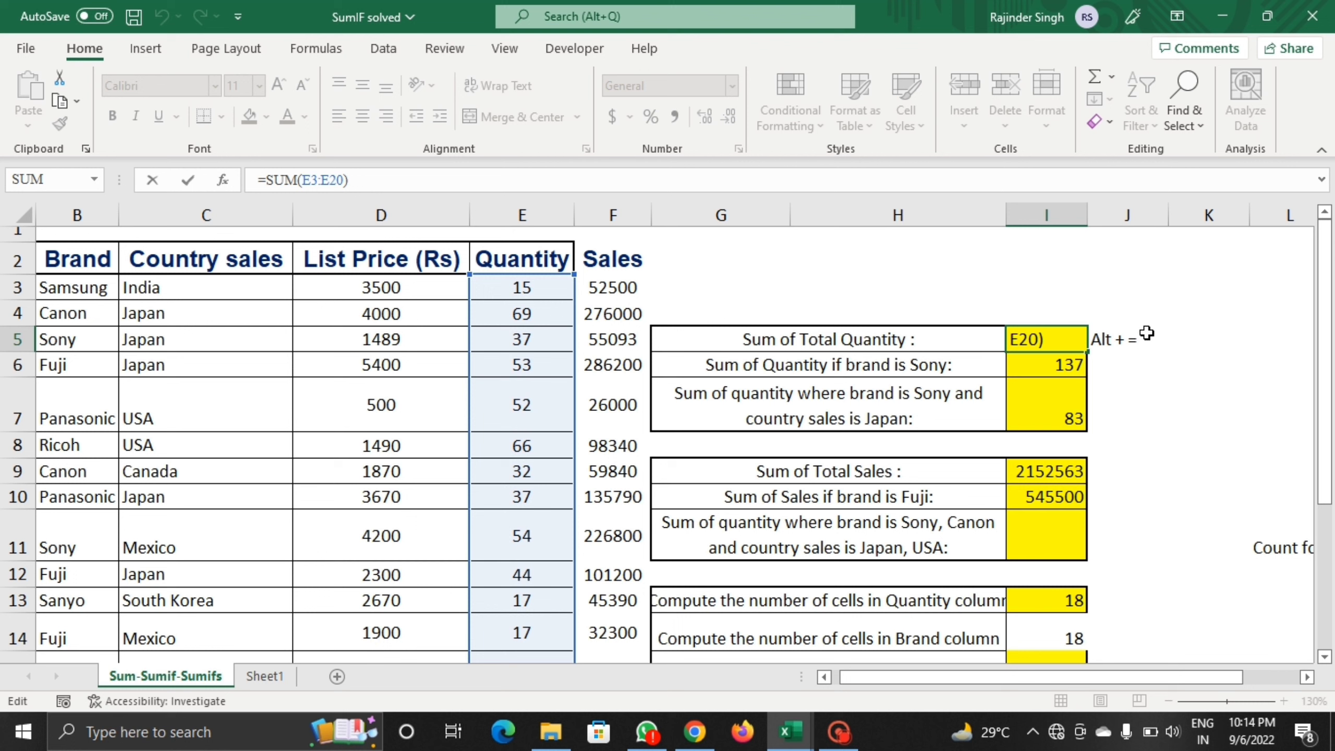
left_click(1122, 340)
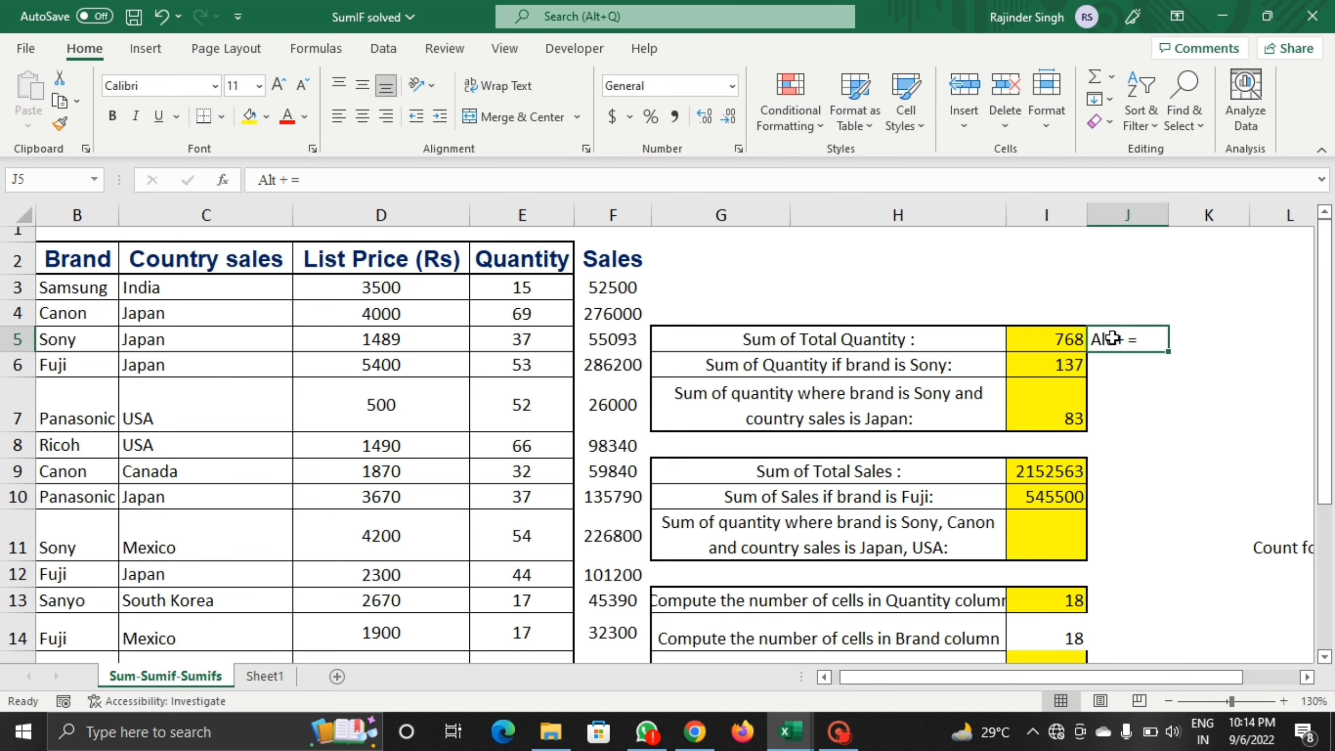
Step: Try AutoSum in the empty cell I4 and erase the suggested SUM(D4:H4) formula
left_click(1037, 310)
key("alt+equal")
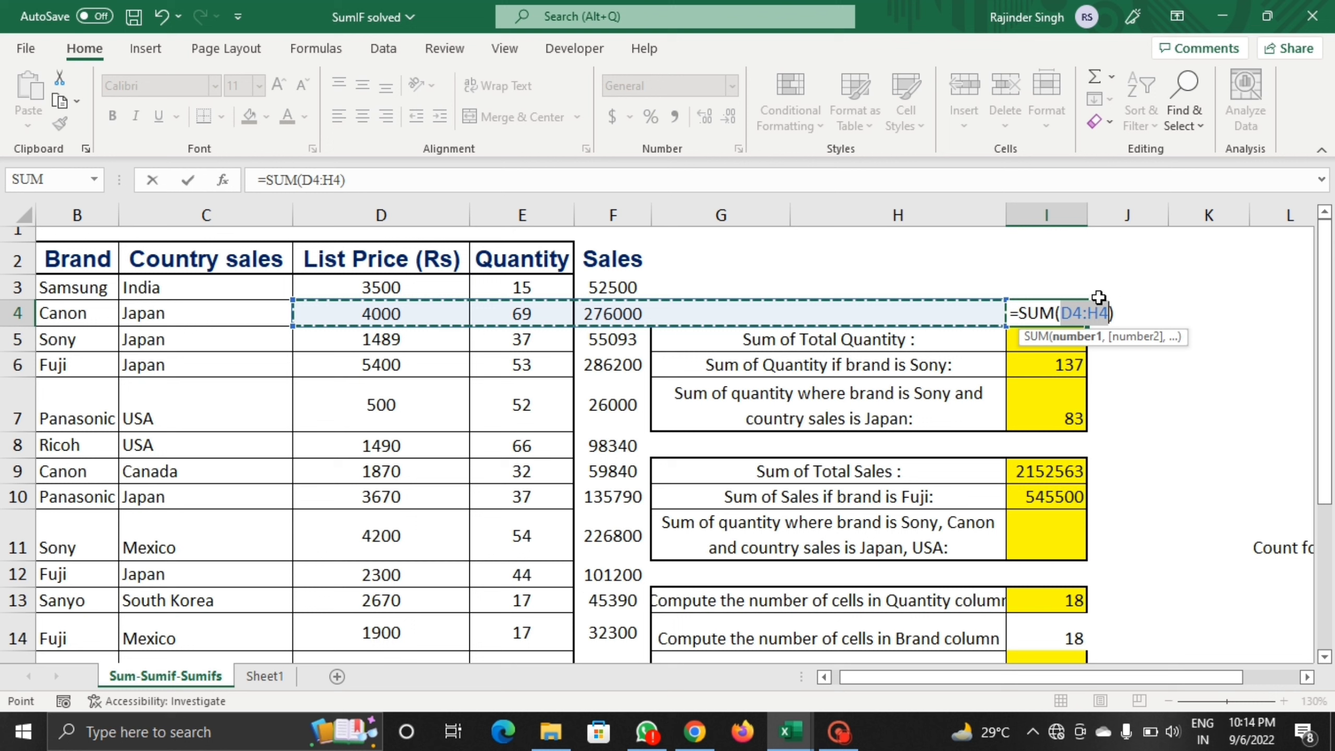
key("BackSpace")
key("BackSpace")
key("BackSpace")
key("BackSpace")
key("BackSpace")
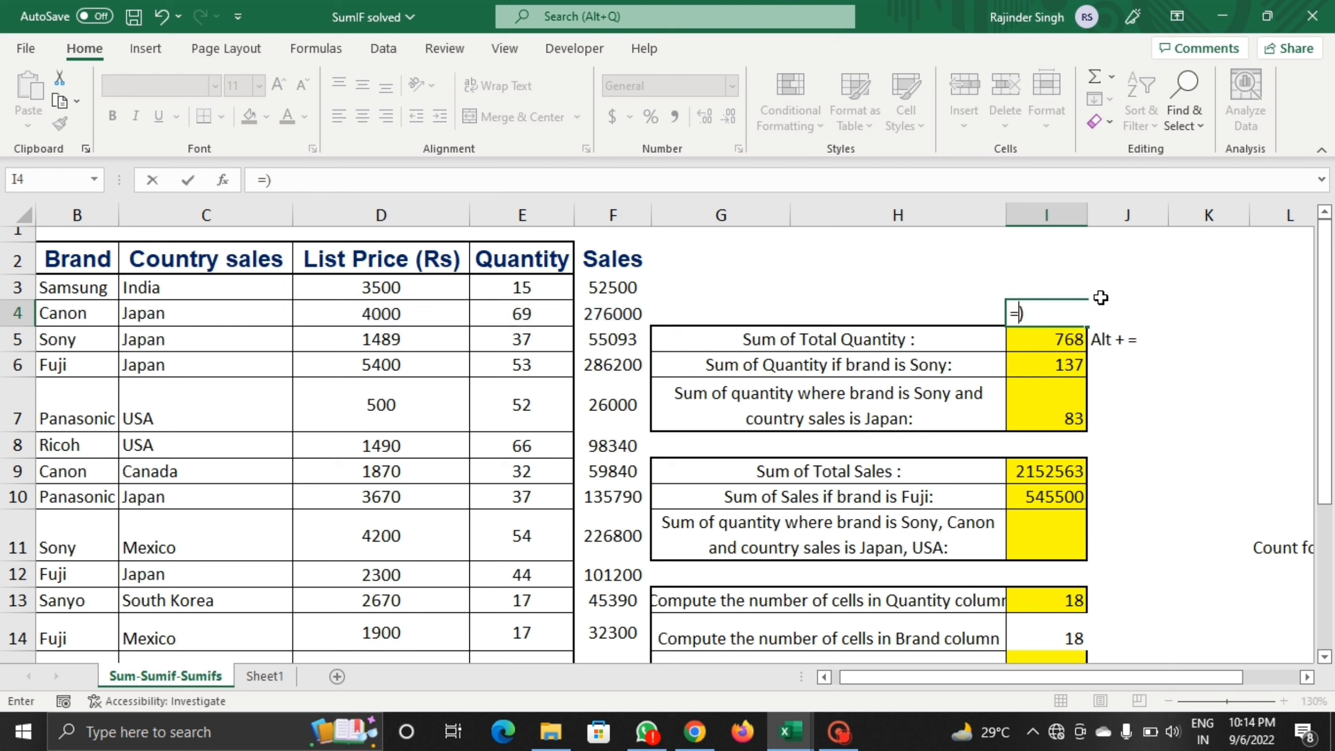
key("BackSpace")
left_click(1101, 300)
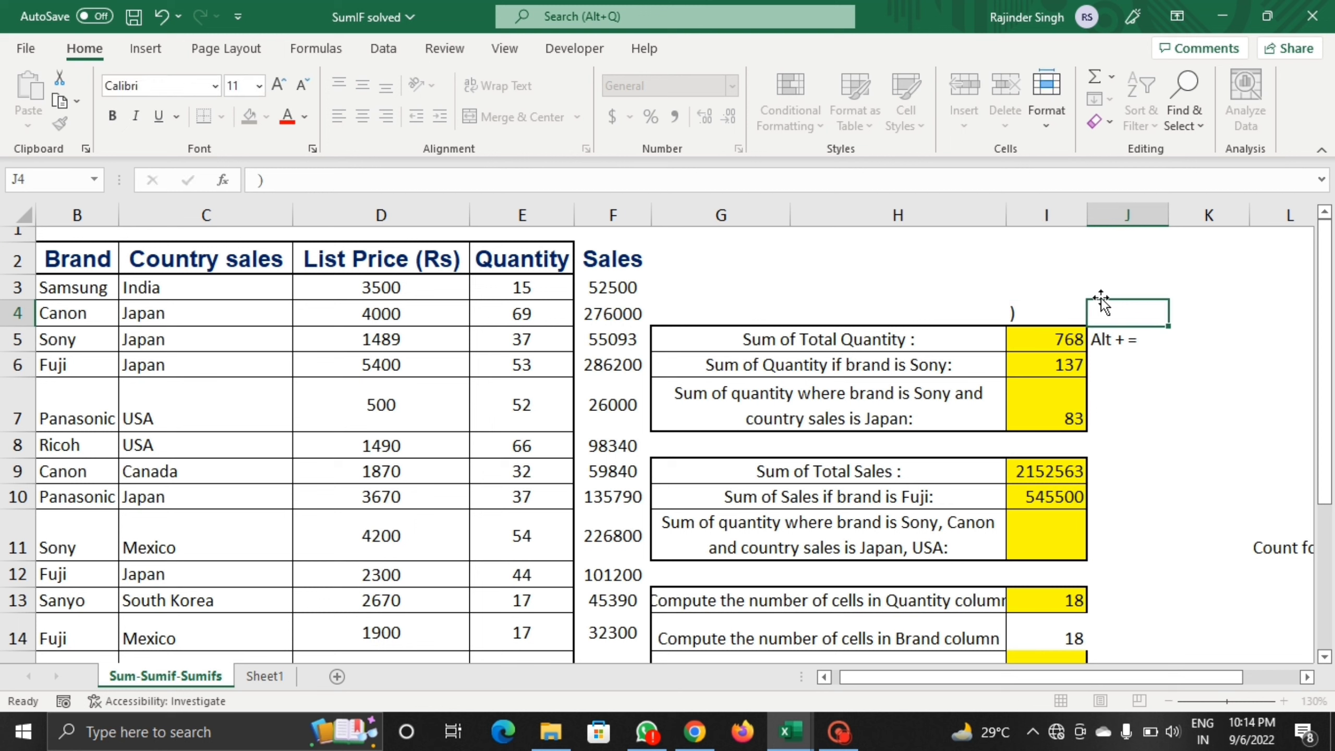
left_click(1051, 291)
Step: Examine the range, criteria and sum range arguments of the SUMIF formula in I6 for Sony's quantity
left_click(1070, 343)
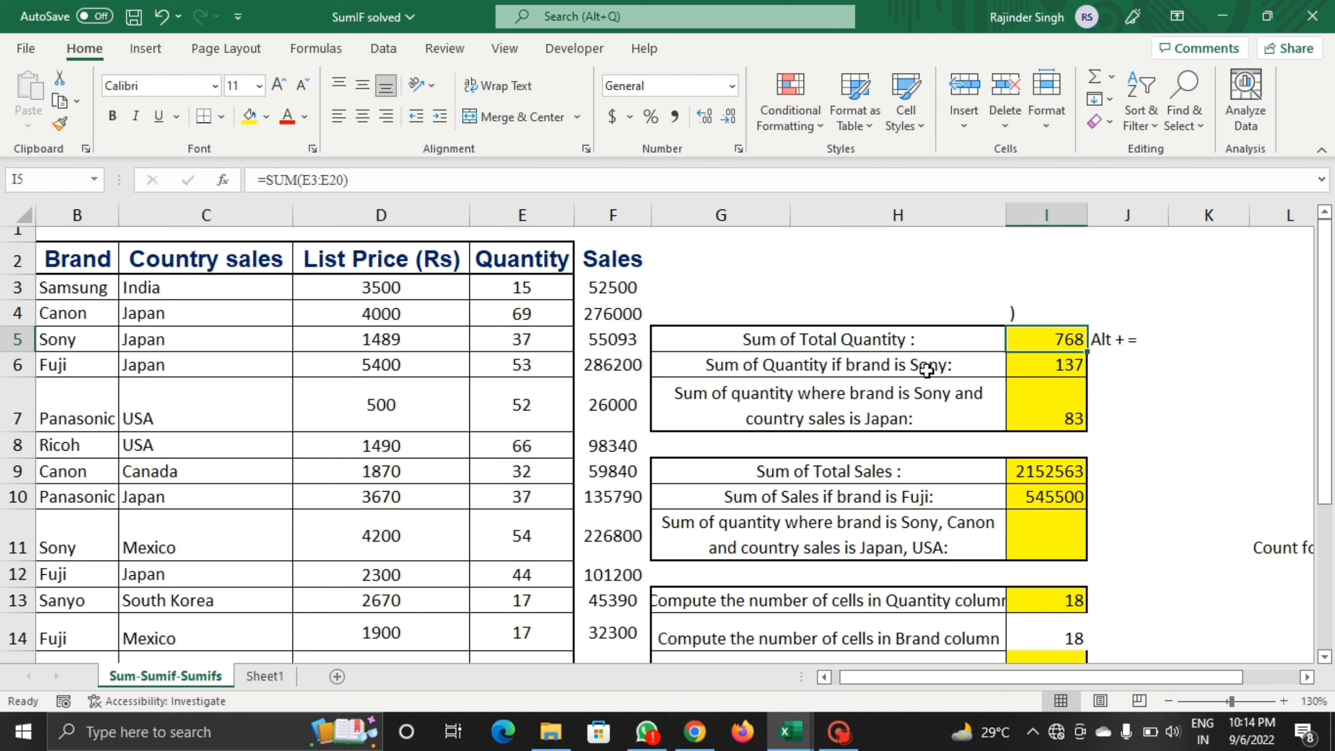
left_click(1025, 372)
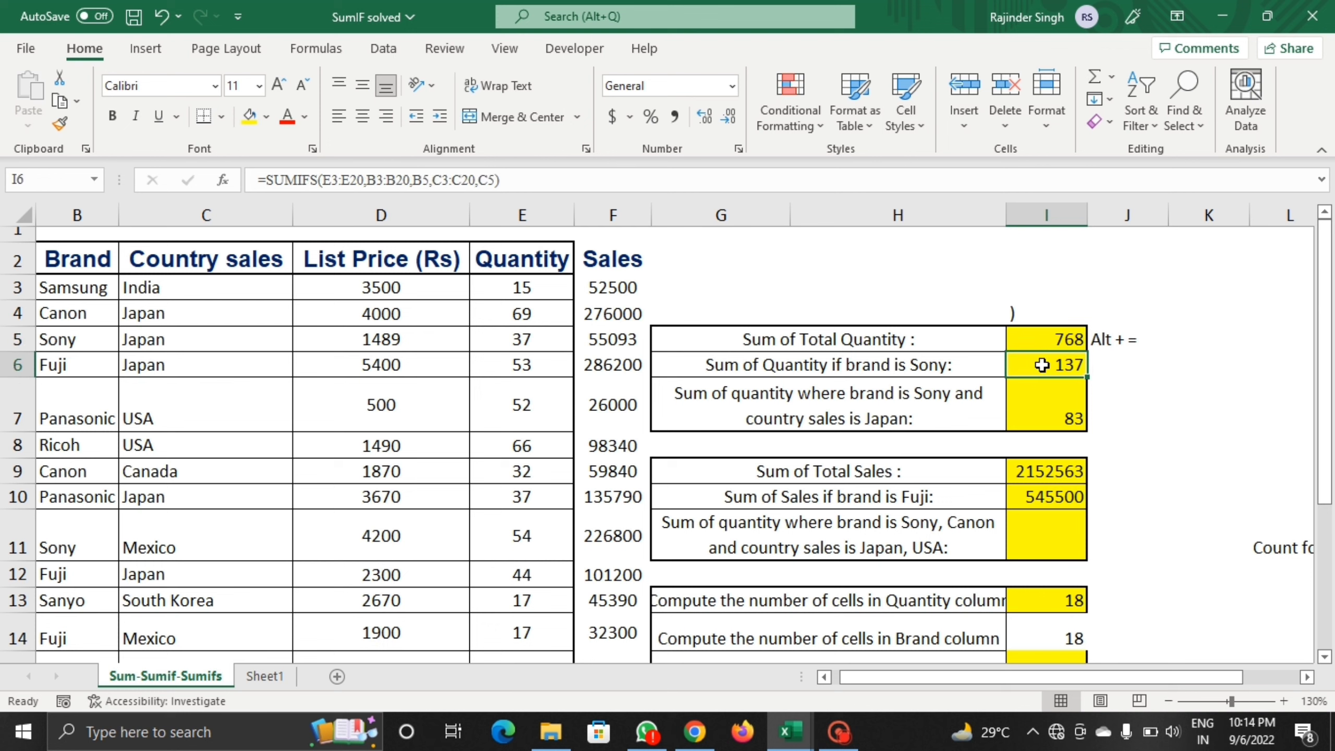
double_click(1042, 364)
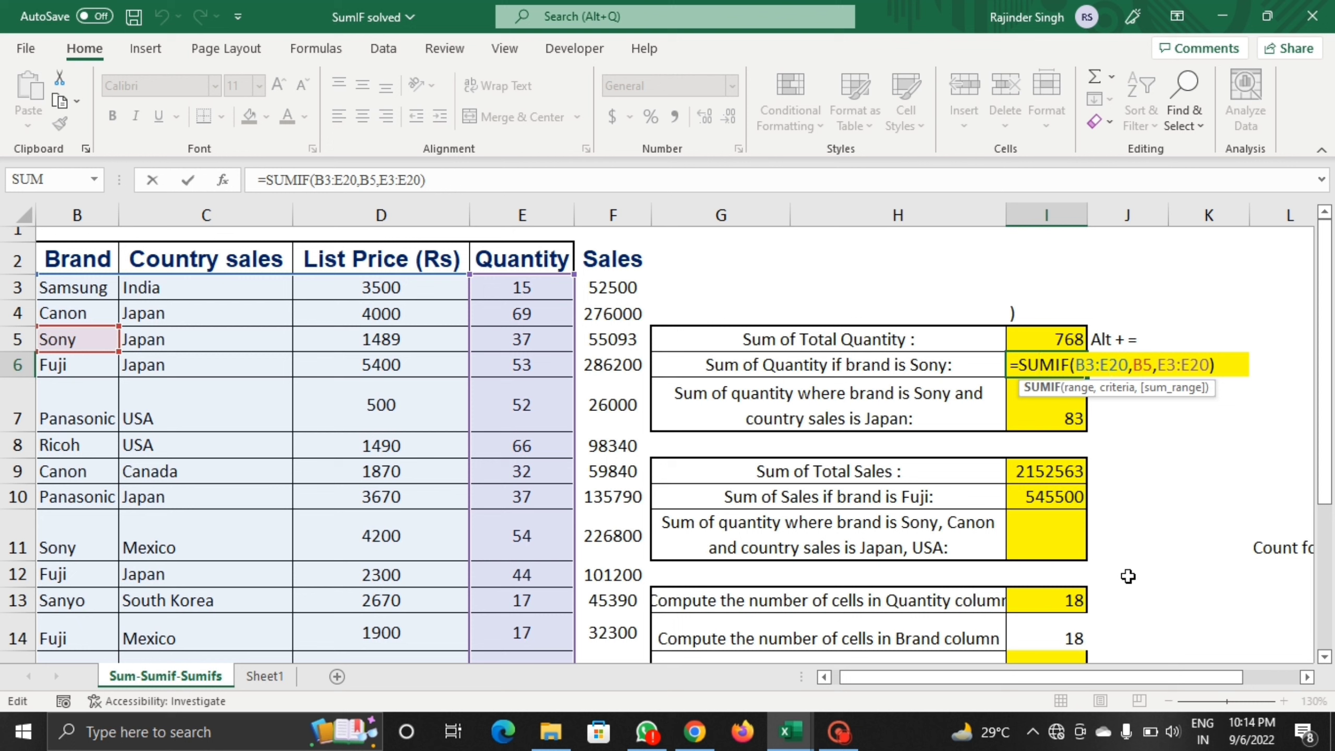
left_click_drag(1140, 682, 1119, 681)
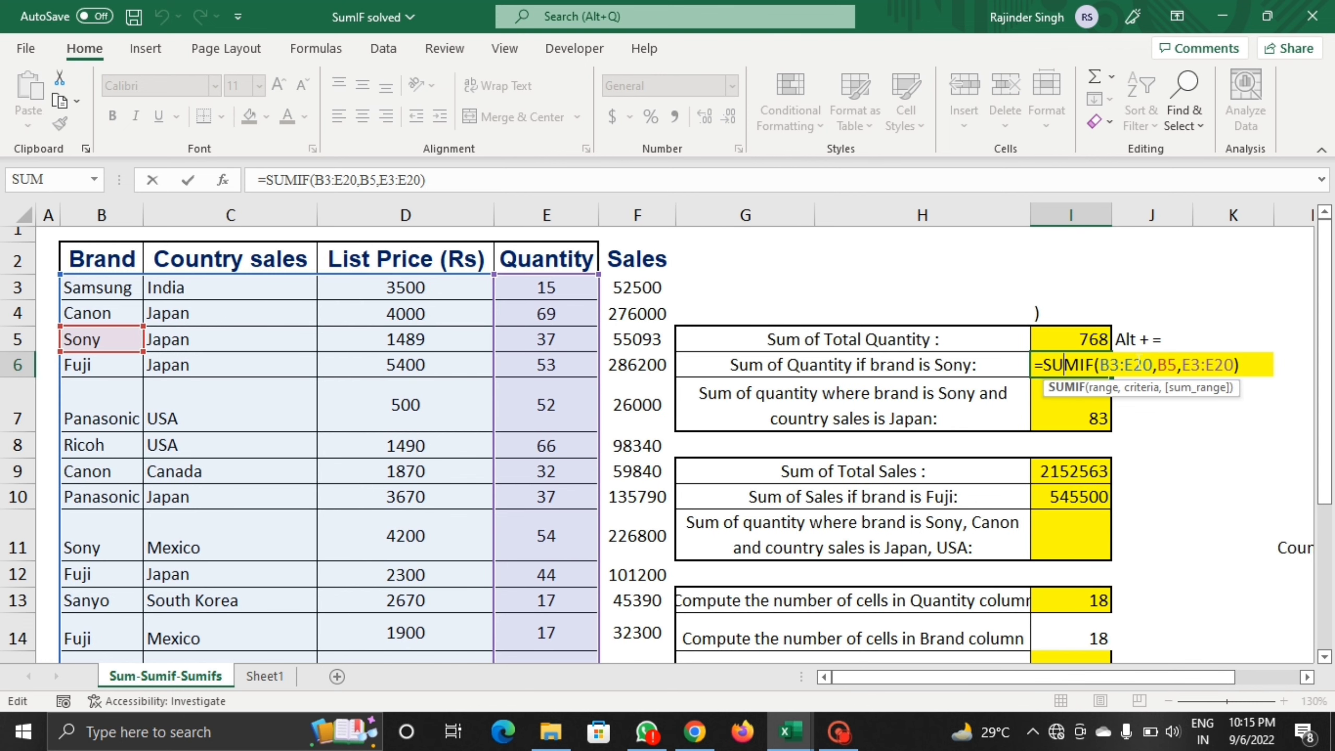
left_click(1166, 367)
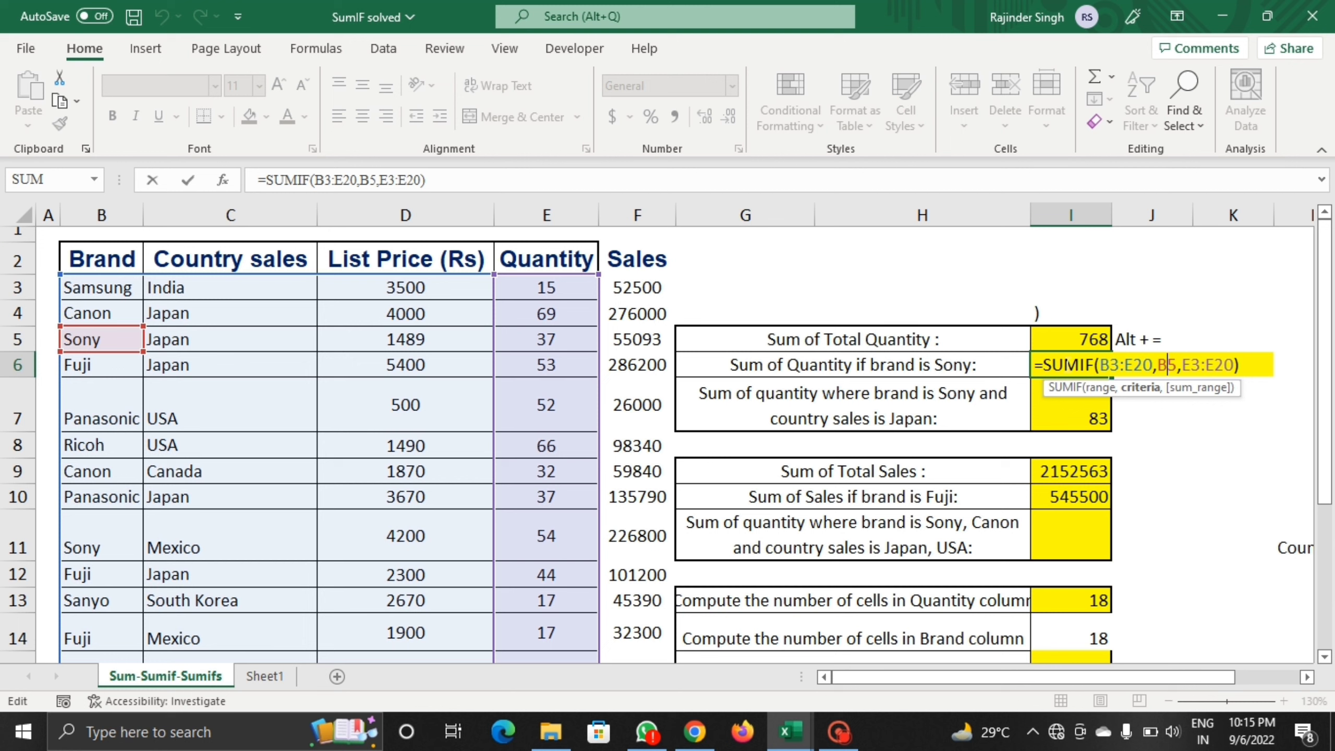
left_click(1088, 367)
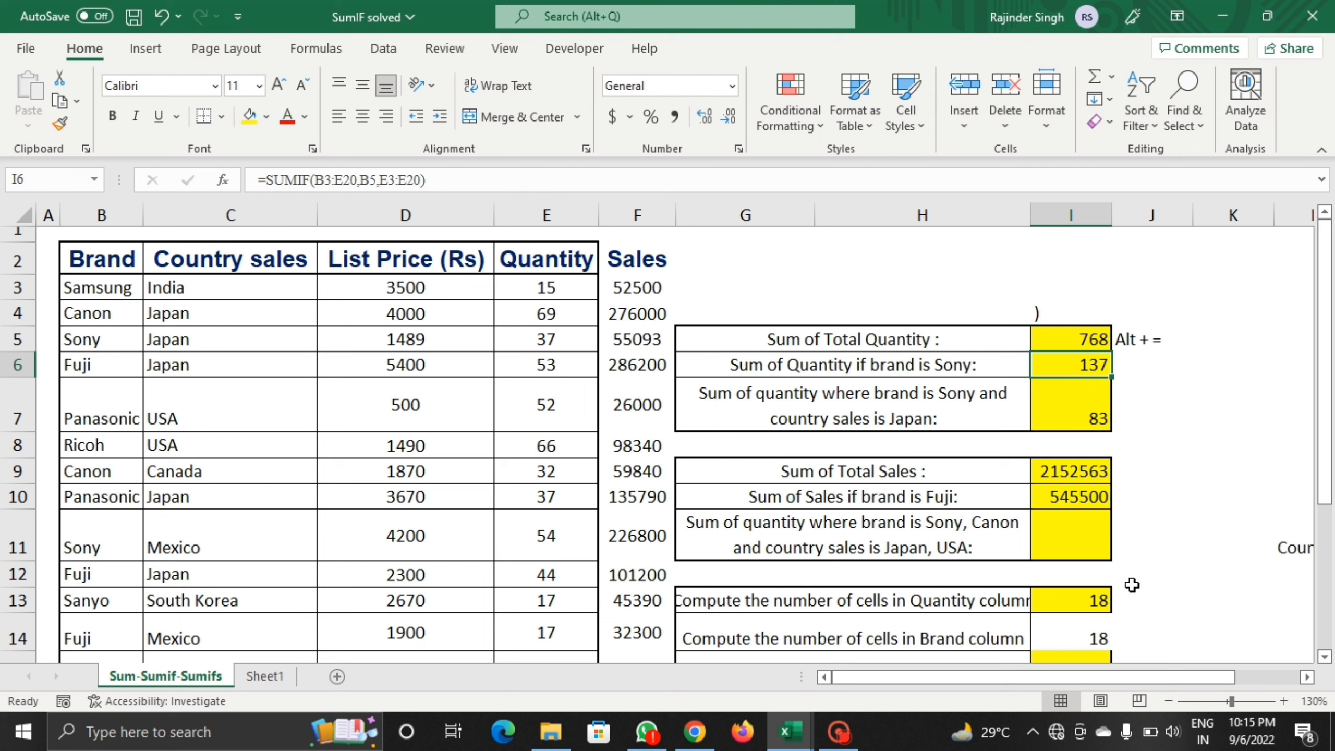
Step: Examine the arguments of the SUMIFS formula in I7 and check them against the table's Sony rows with sales in Japan
left_click(1277, 700)
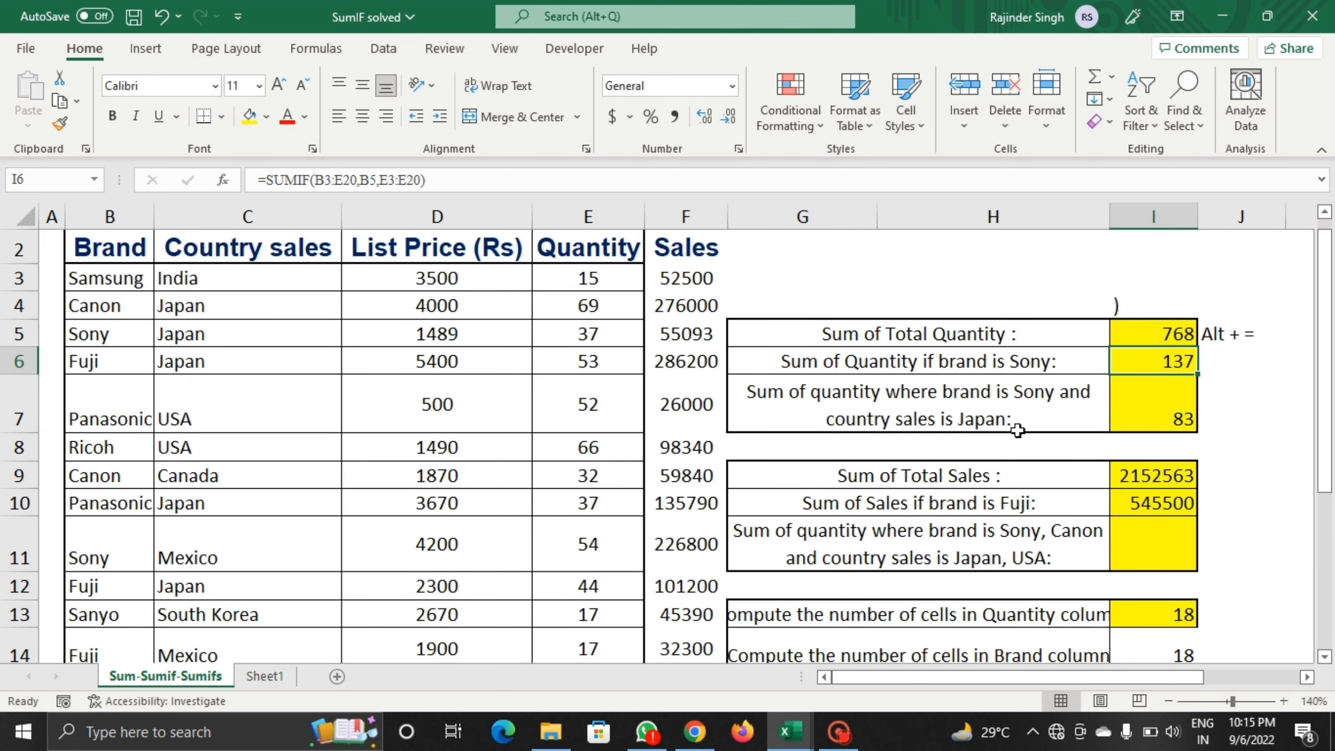
scroll(923, 432, "up", 1)
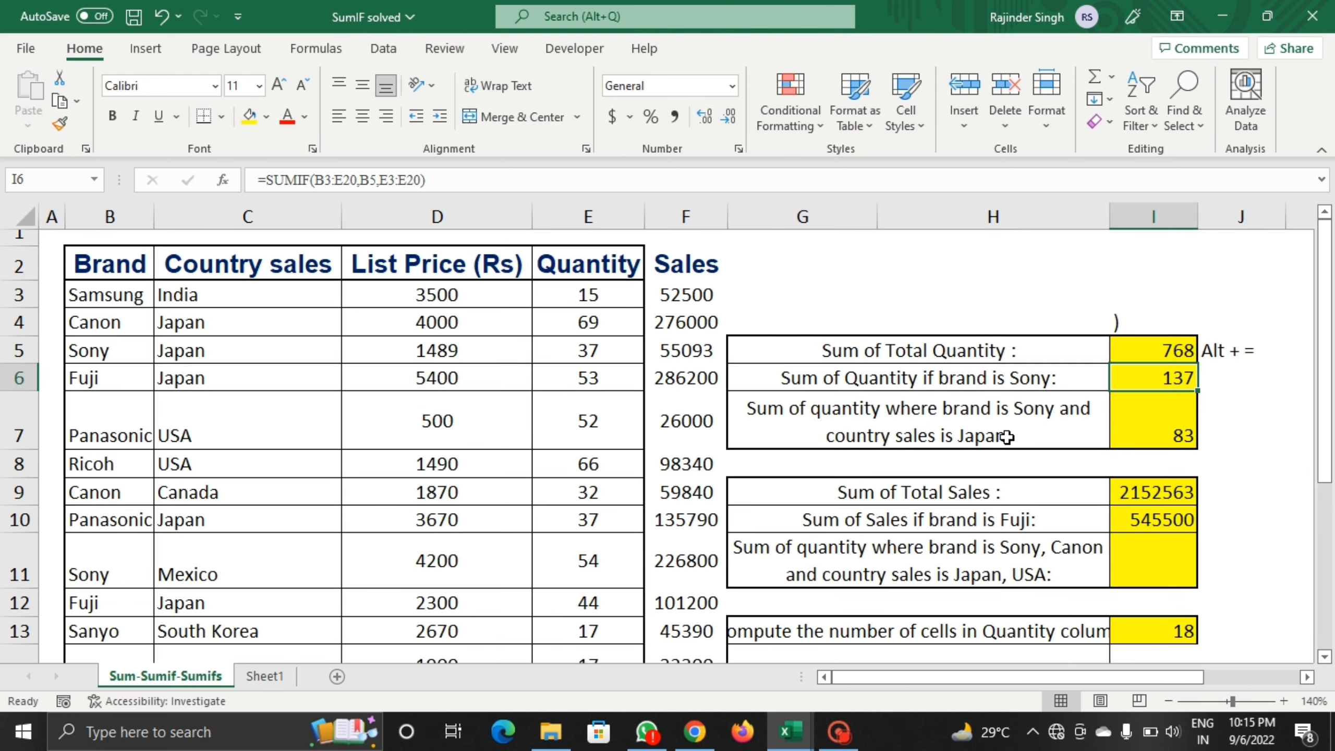
left_click(1155, 439)
double_click(1159, 433)
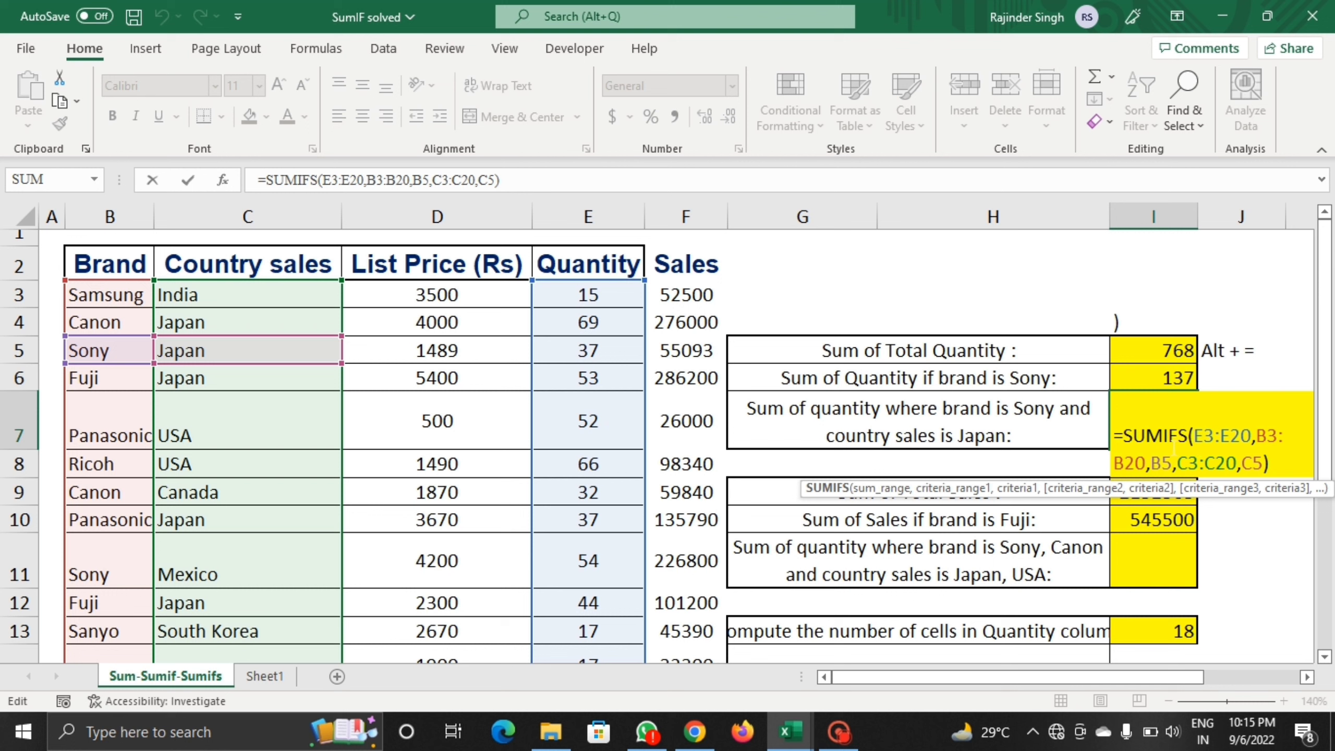
left_click(1214, 436)
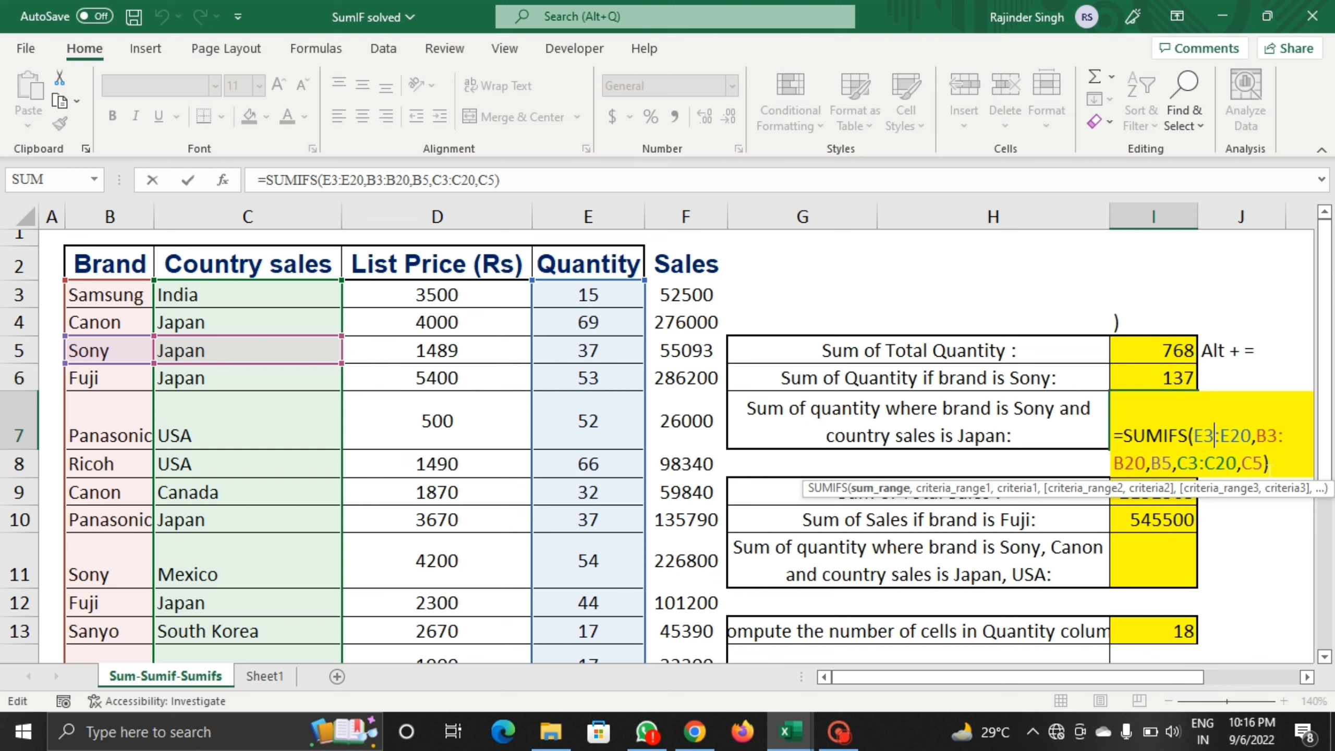
left_click(1276, 463)
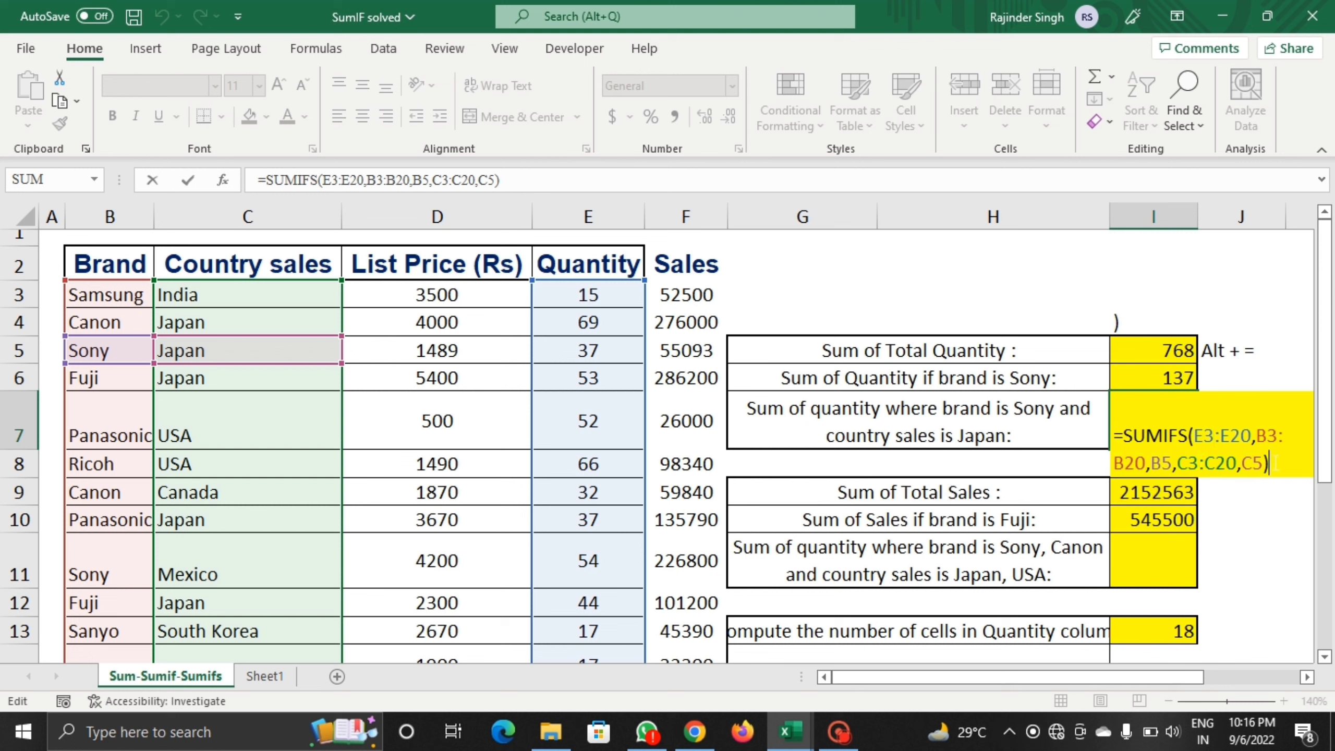
key("Return")
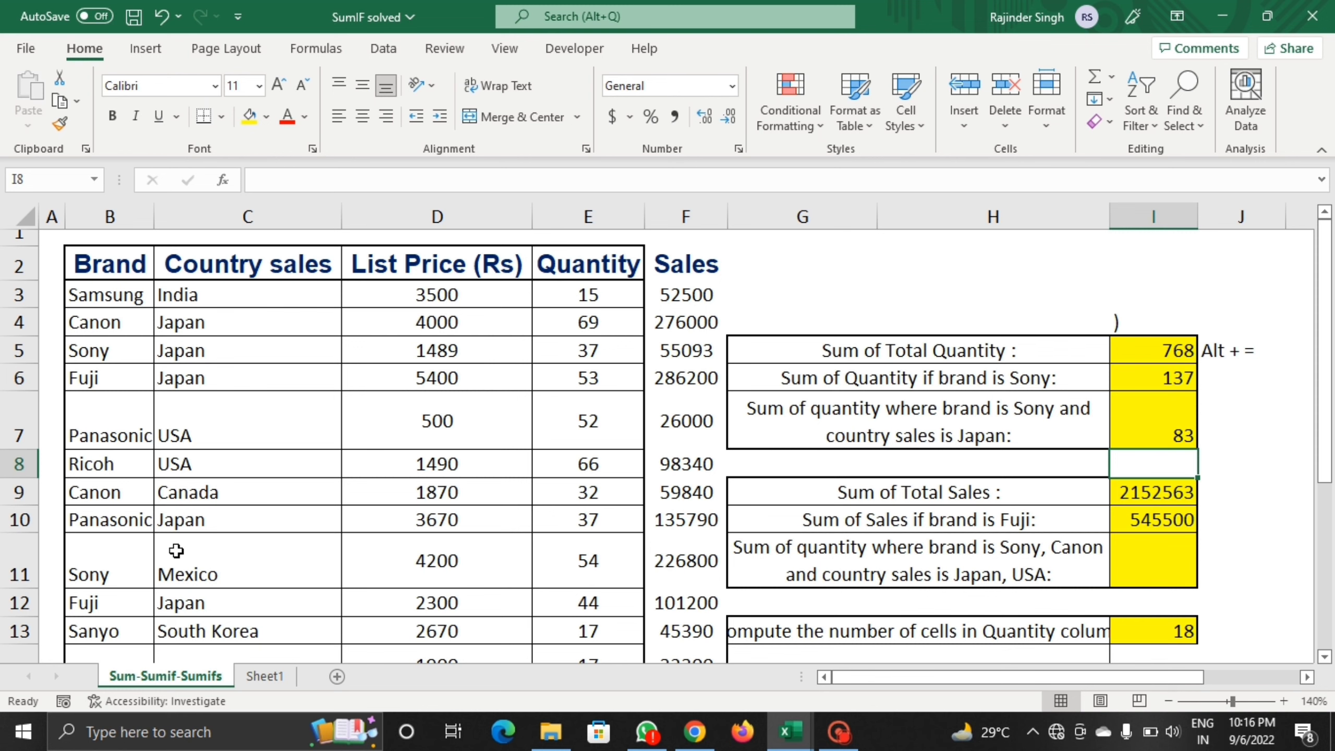
scroll(180, 550, "down", 1)
scroll(180, 551, "down", 3)
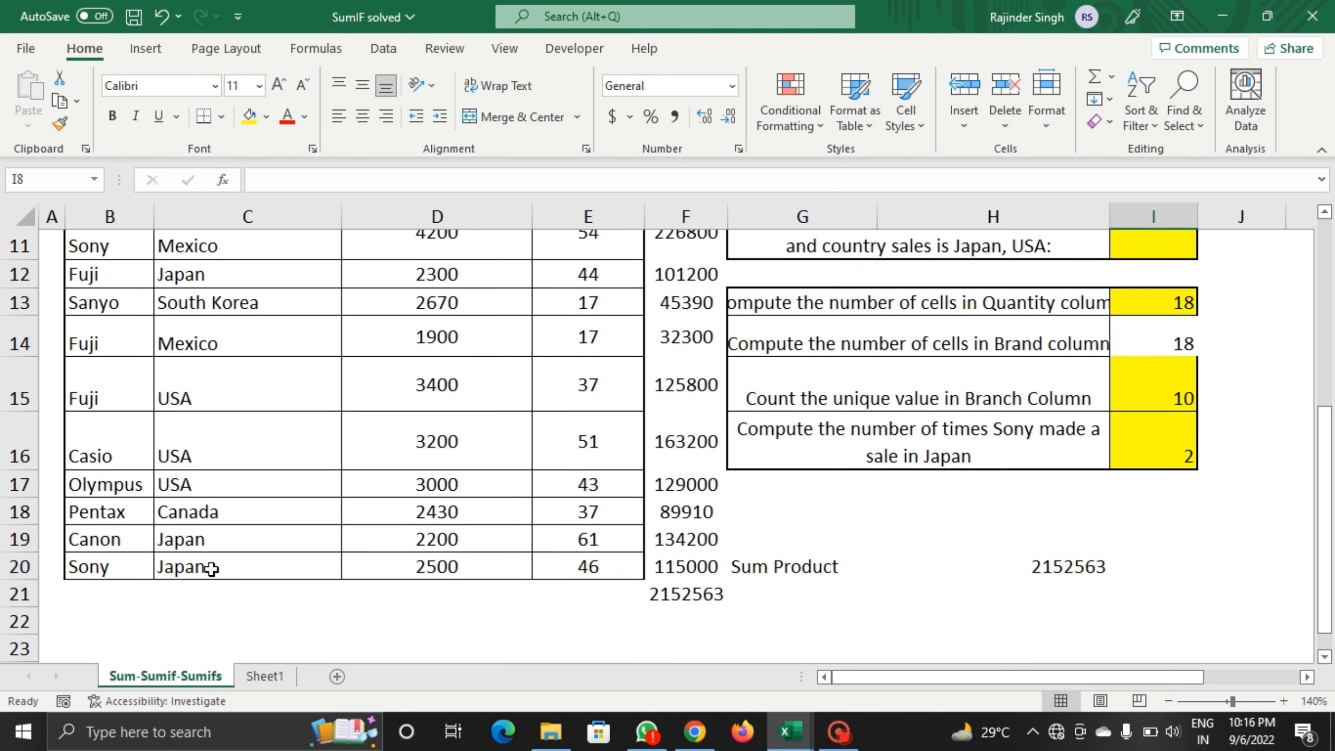
scroll(614, 555, "up", 4)
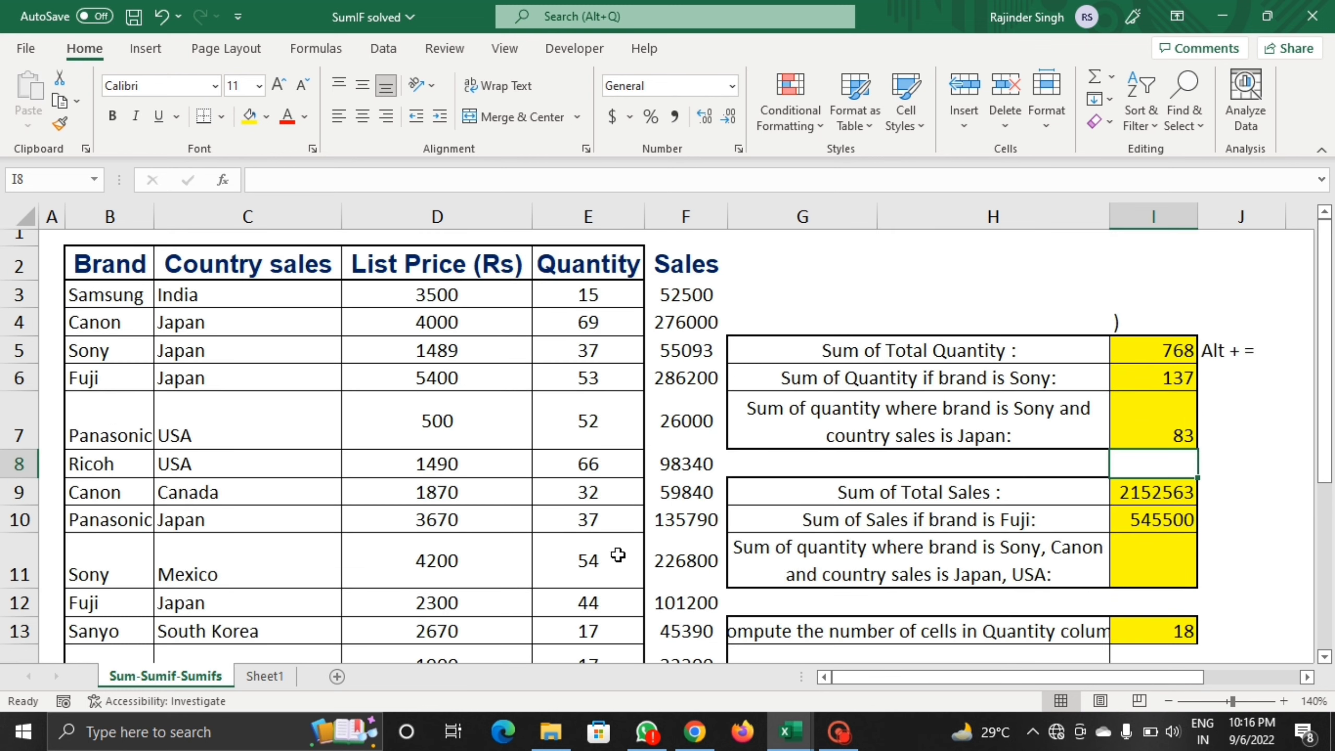
Step: View the total sales formula in I9 and examine the quantity and list price ranges of the SUMPRODUCT formula in H20
key("Down")
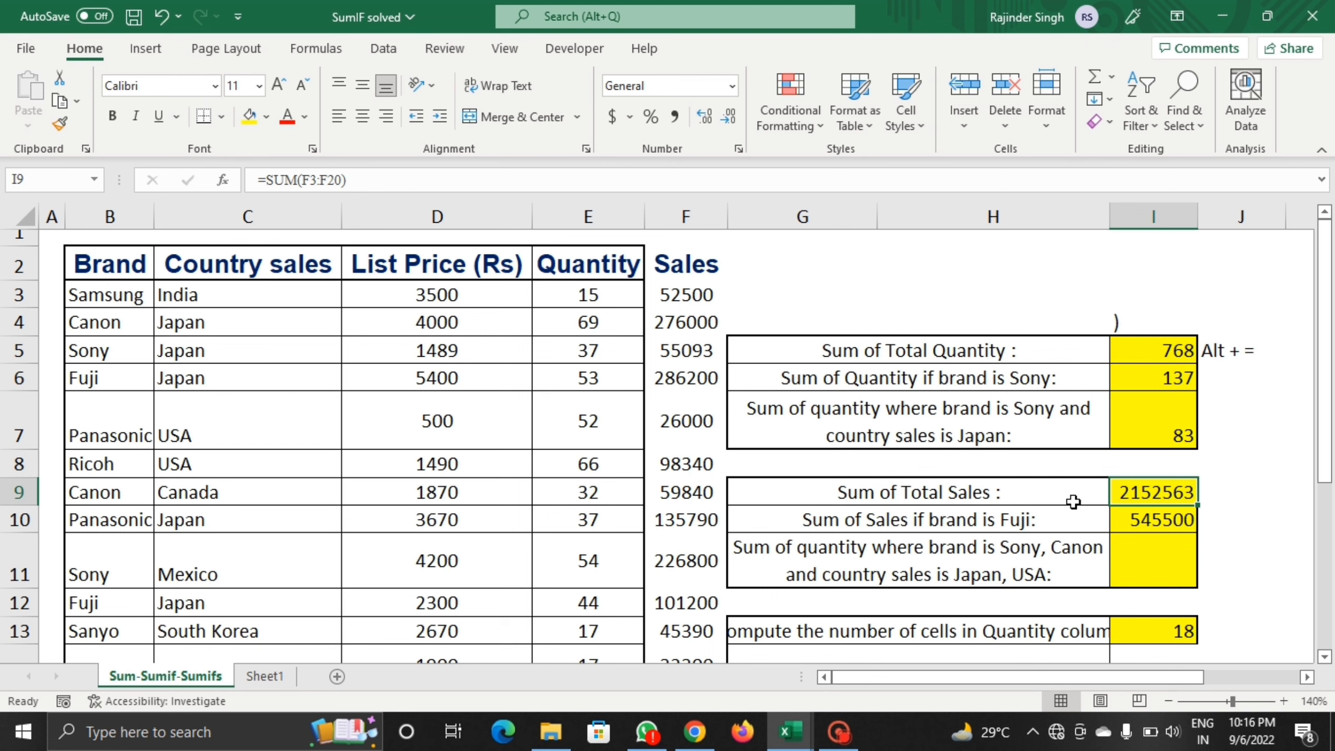
scroll(1136, 503, "down", 4)
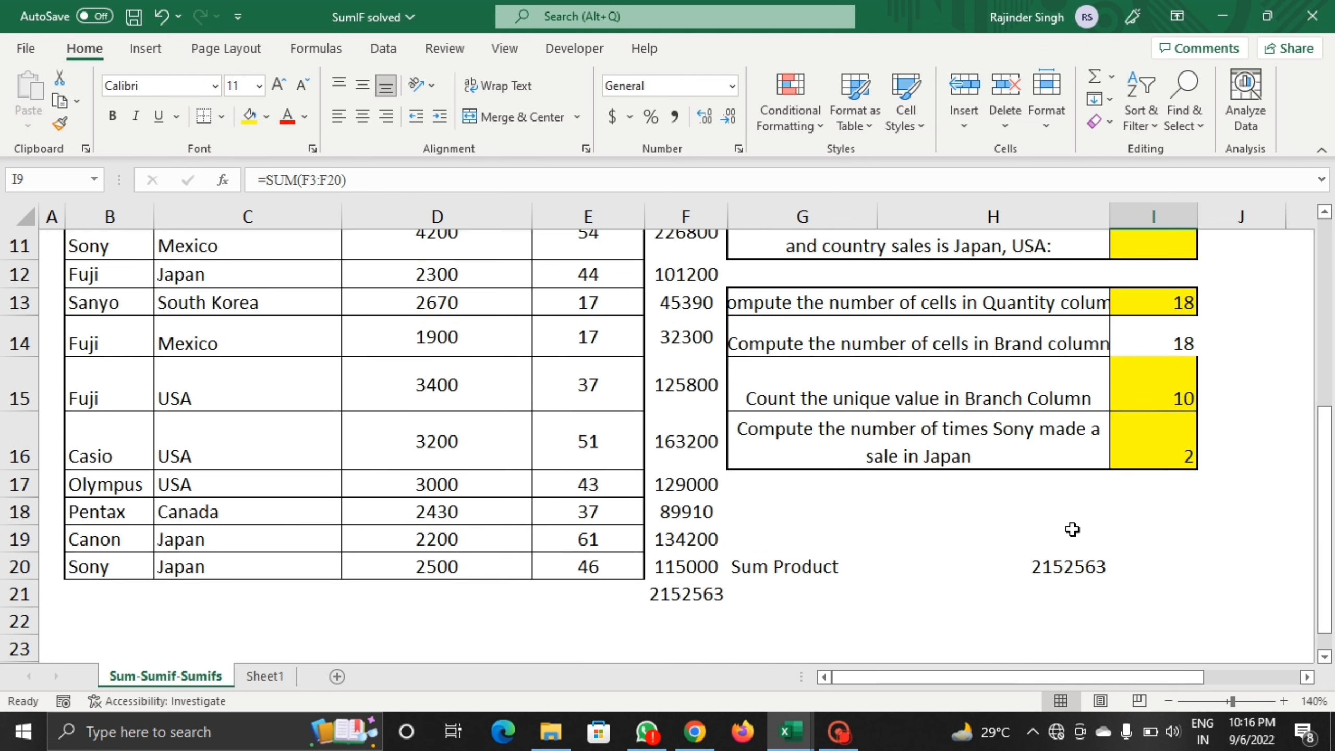
left_click(815, 573)
left_click(1018, 564)
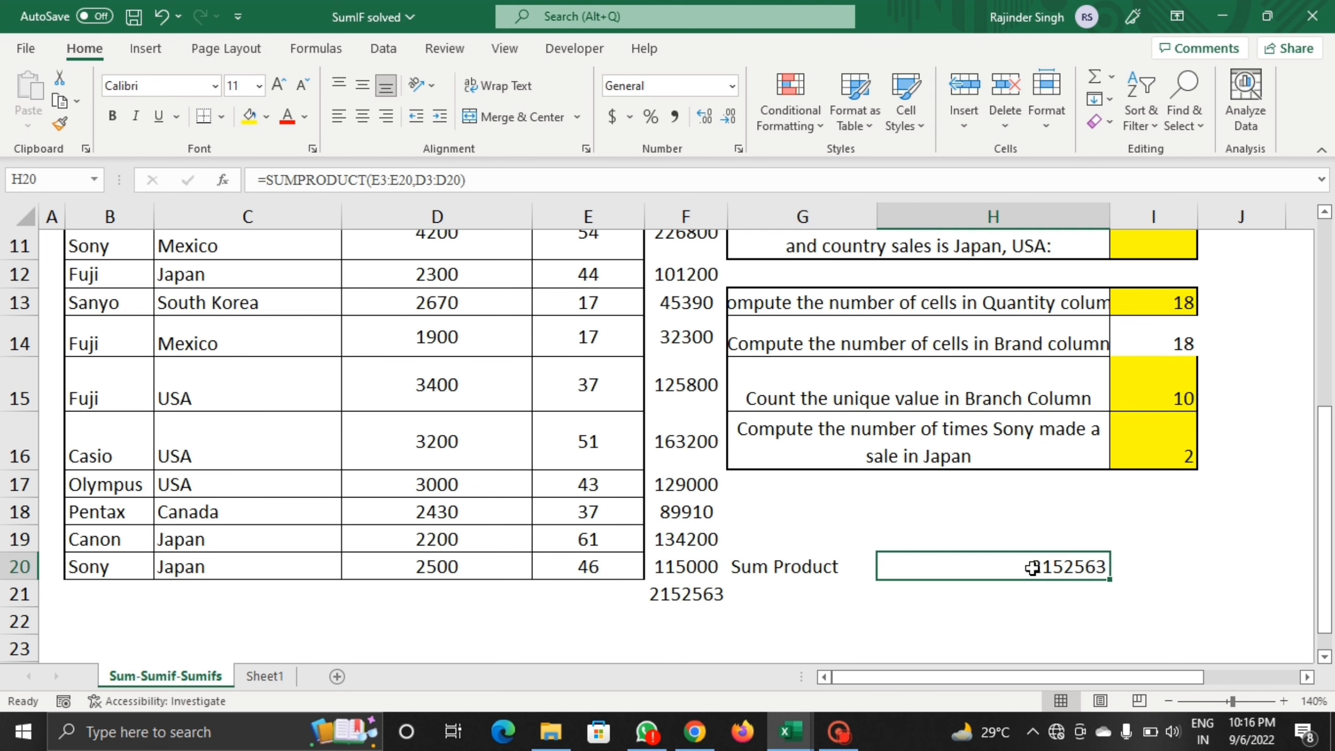
key("F2")
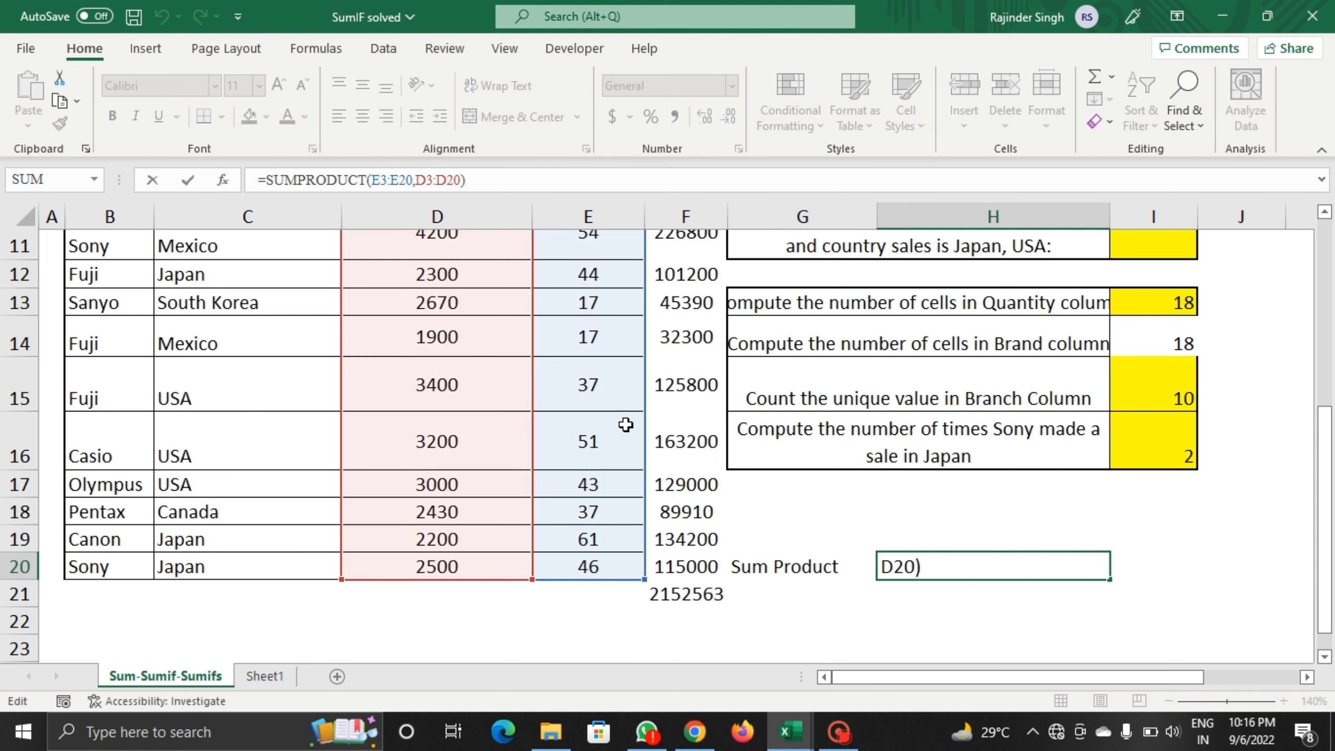
scroll(624, 426, "up", 2)
scroll(473, 428, "up", 2)
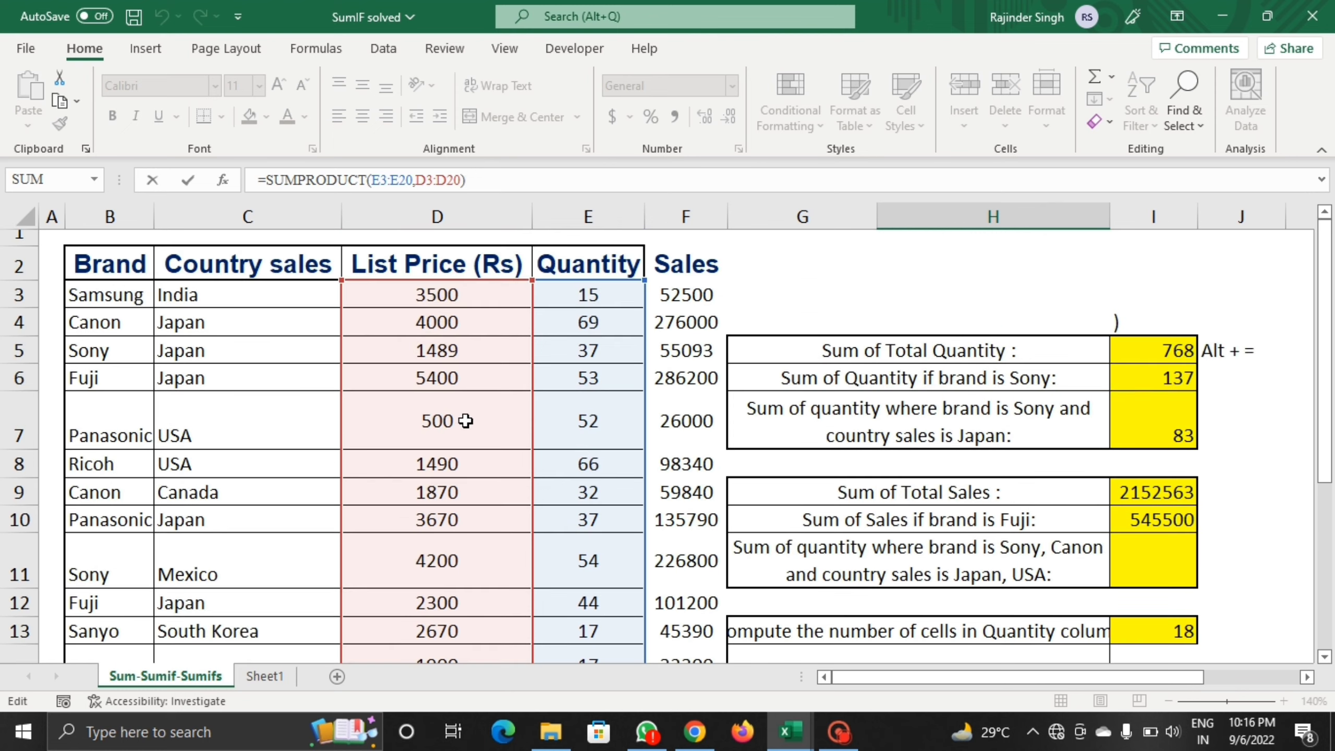
scroll(928, 553, "down", 3)
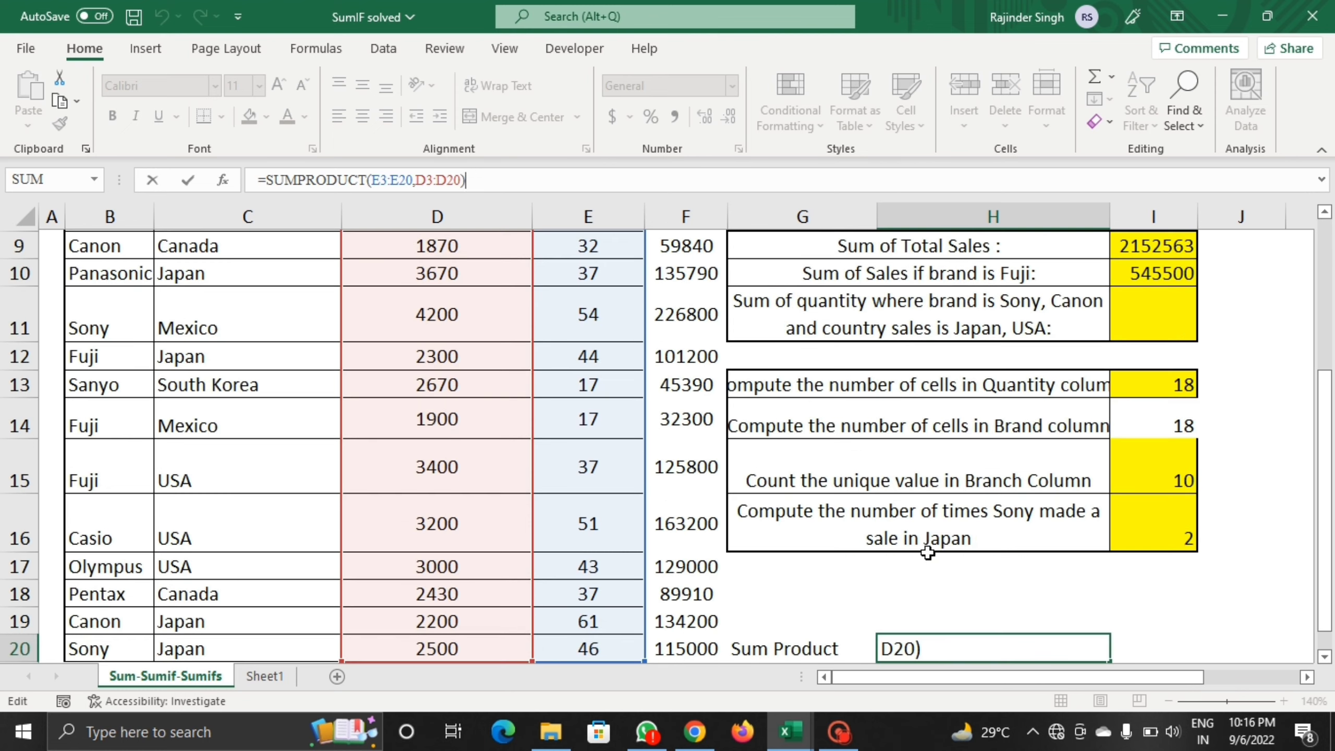
scroll(998, 593, "down", 2)
left_click(998, 547)
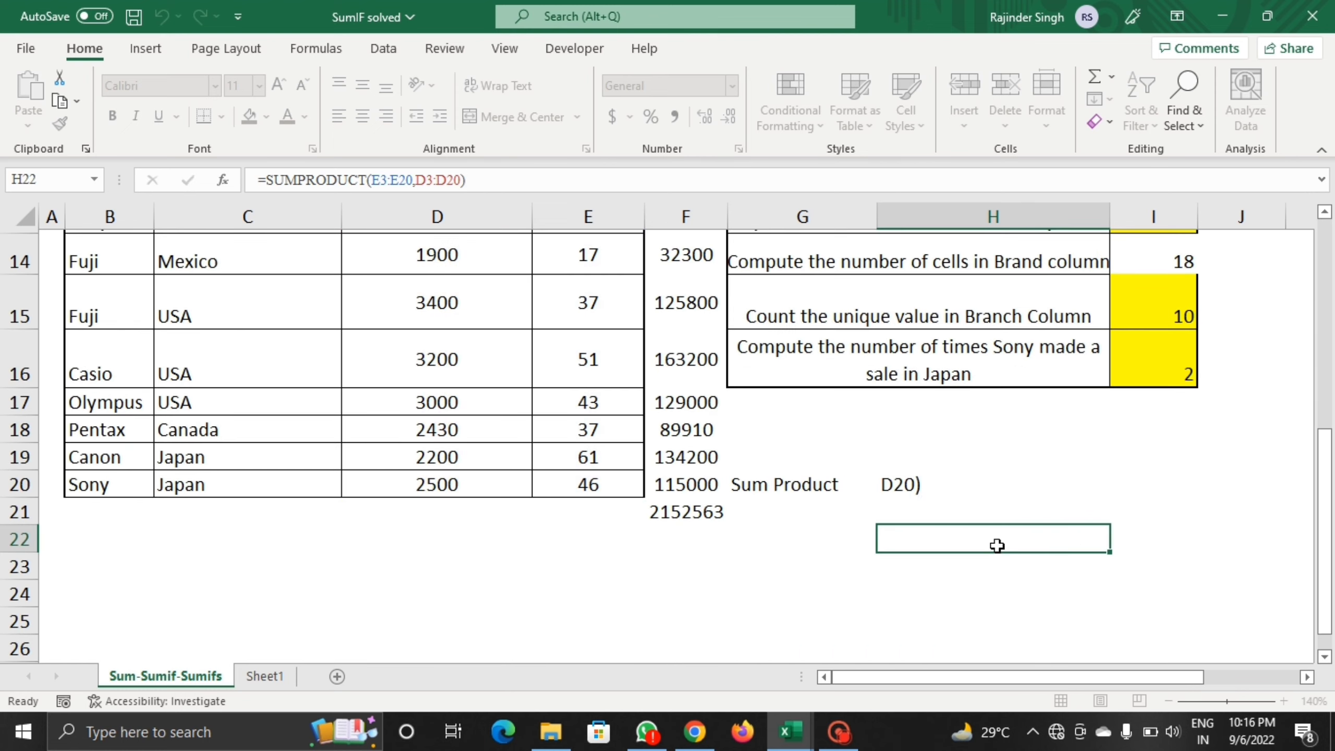
Step: Compare the Sum Product result in H20 with the total sales formulas in I9 and F21
scroll(1012, 490, "up", 1)
left_click(1013, 491)
scroll(972, 570, "up", 1)
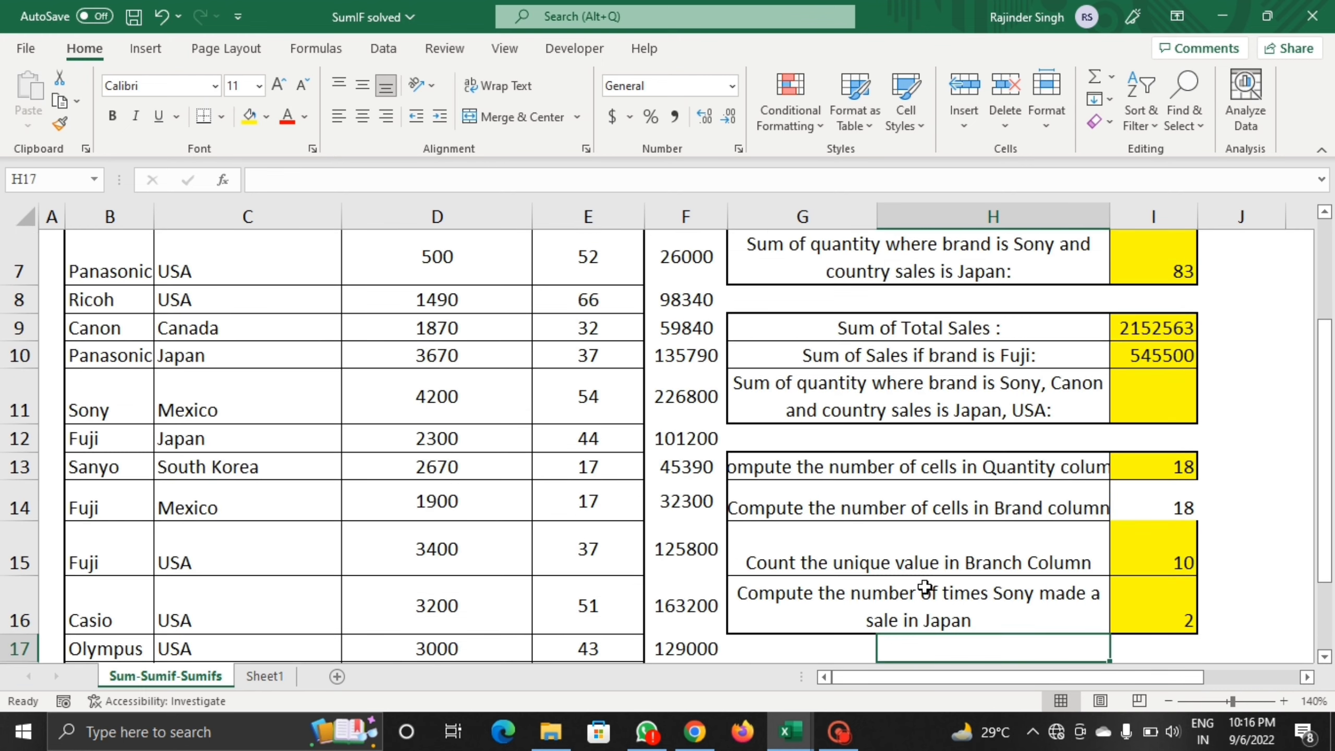
left_click(1126, 327)
scroll(789, 596, "down", 2)
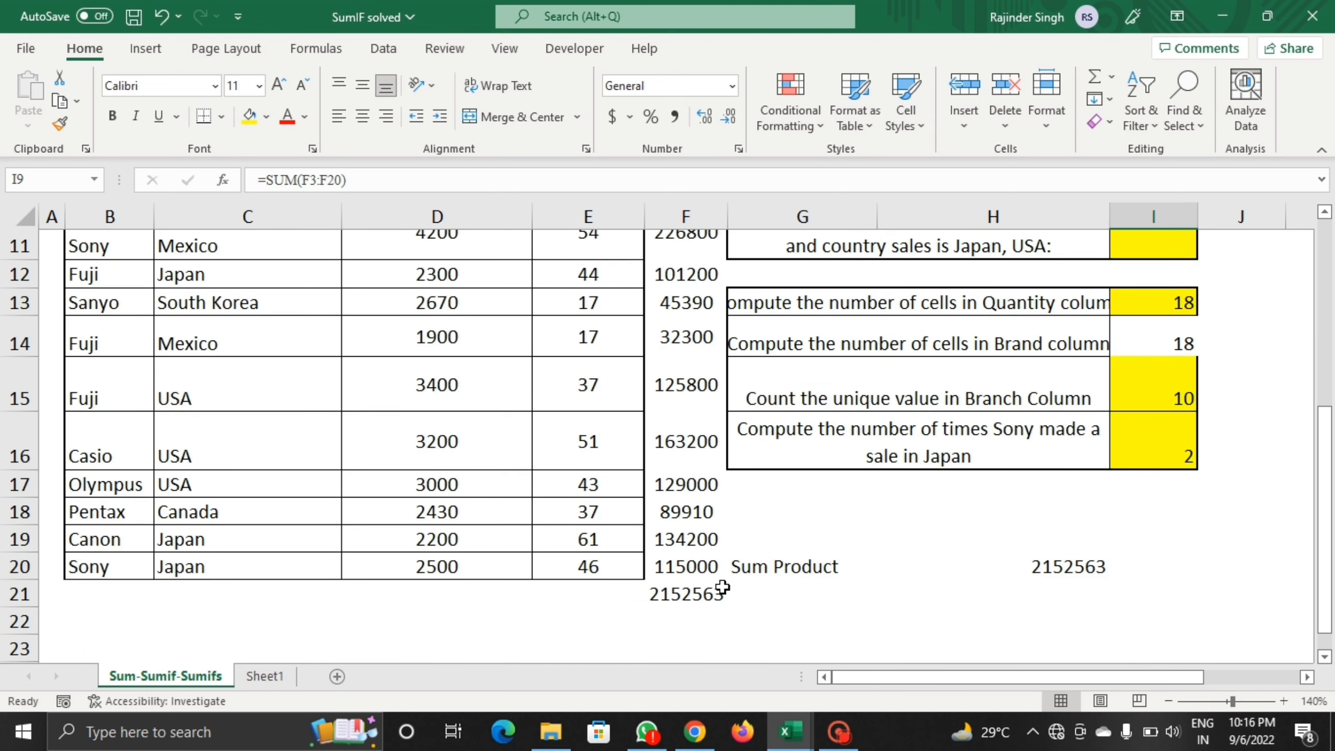
left_click(682, 599)
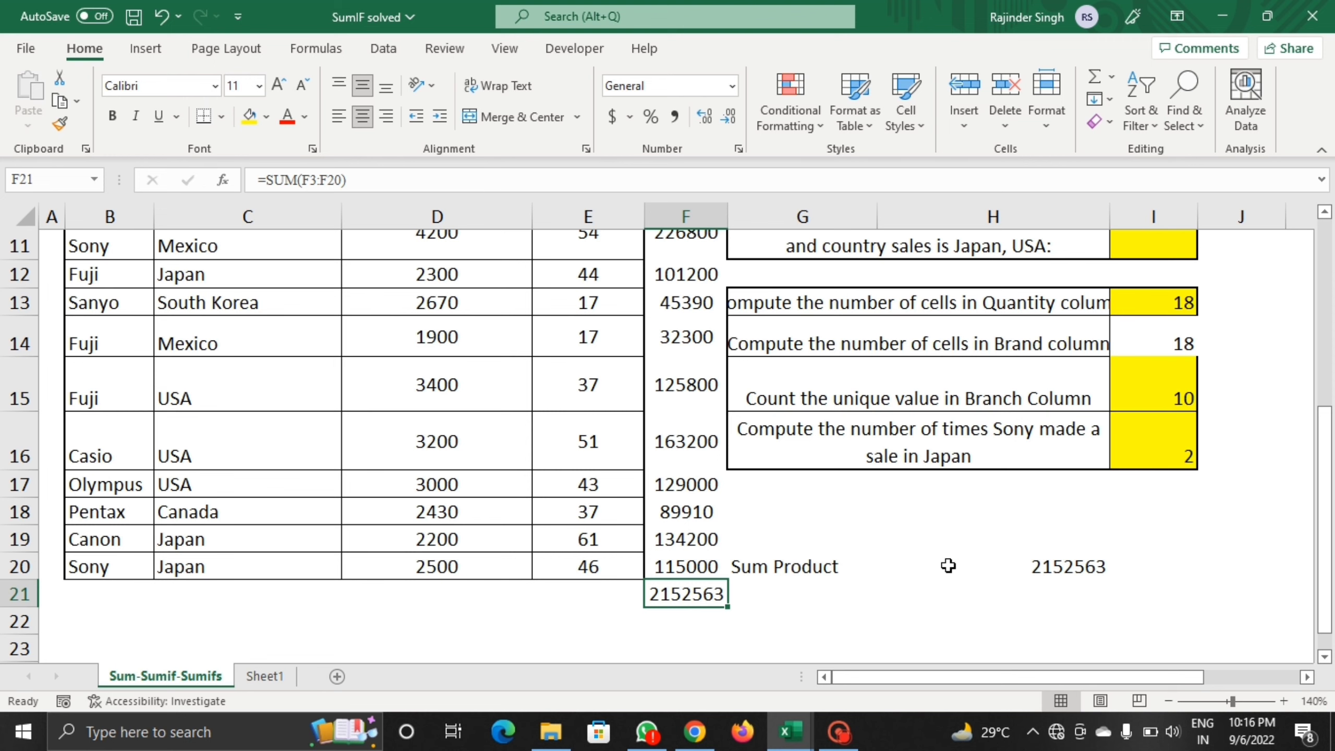
Step: Examine the SUMIF formula in I10 for Fuji's sales, including its brand range, criteria cell B12 and sales range
scroll(1088, 507, "up", 2)
scroll(1088, 507, "up", 1)
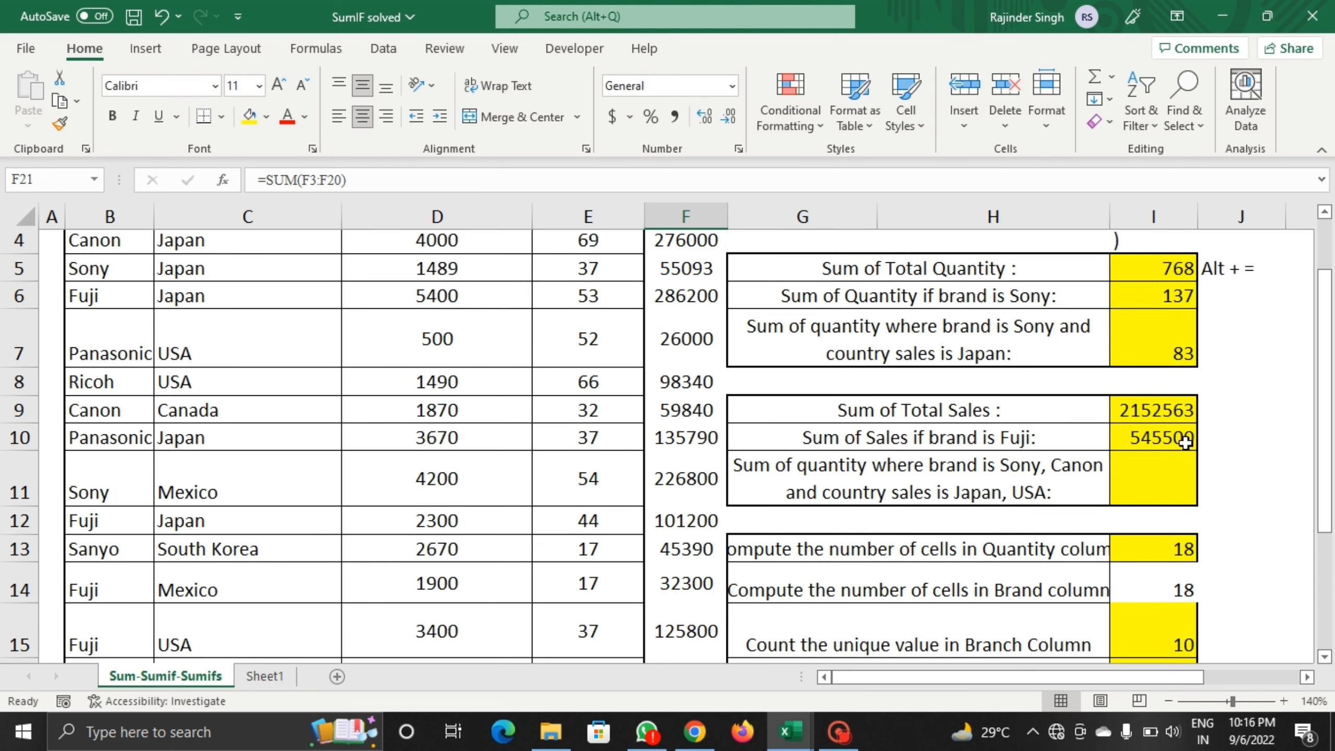
left_click(1236, 477)
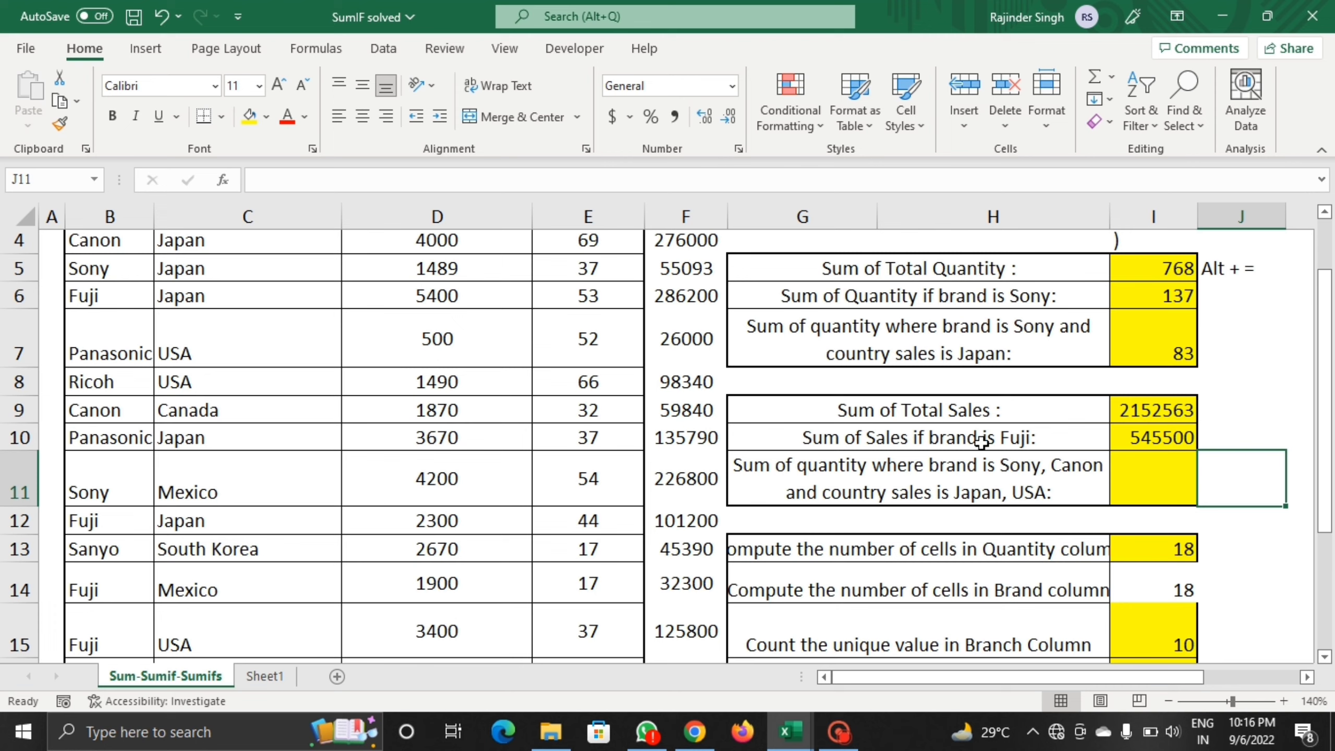
left_click(1125, 440)
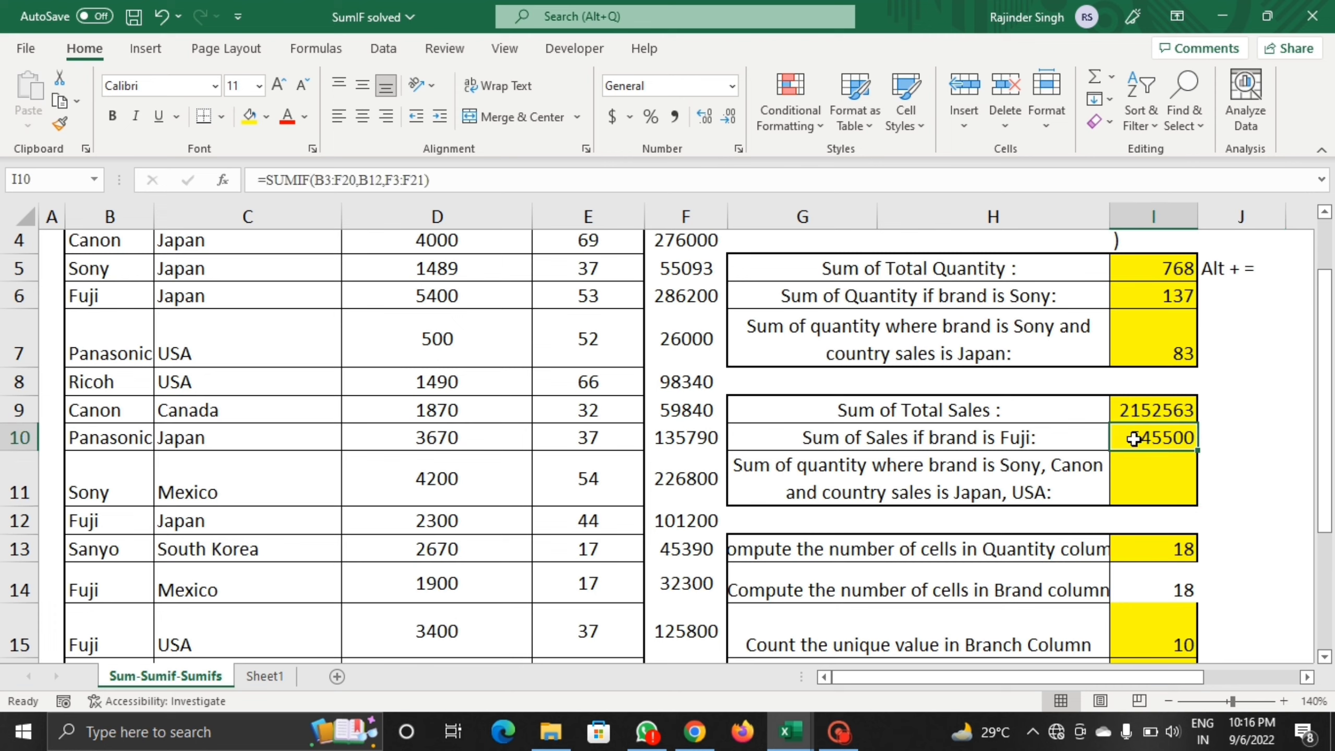
double_click(1132, 438)
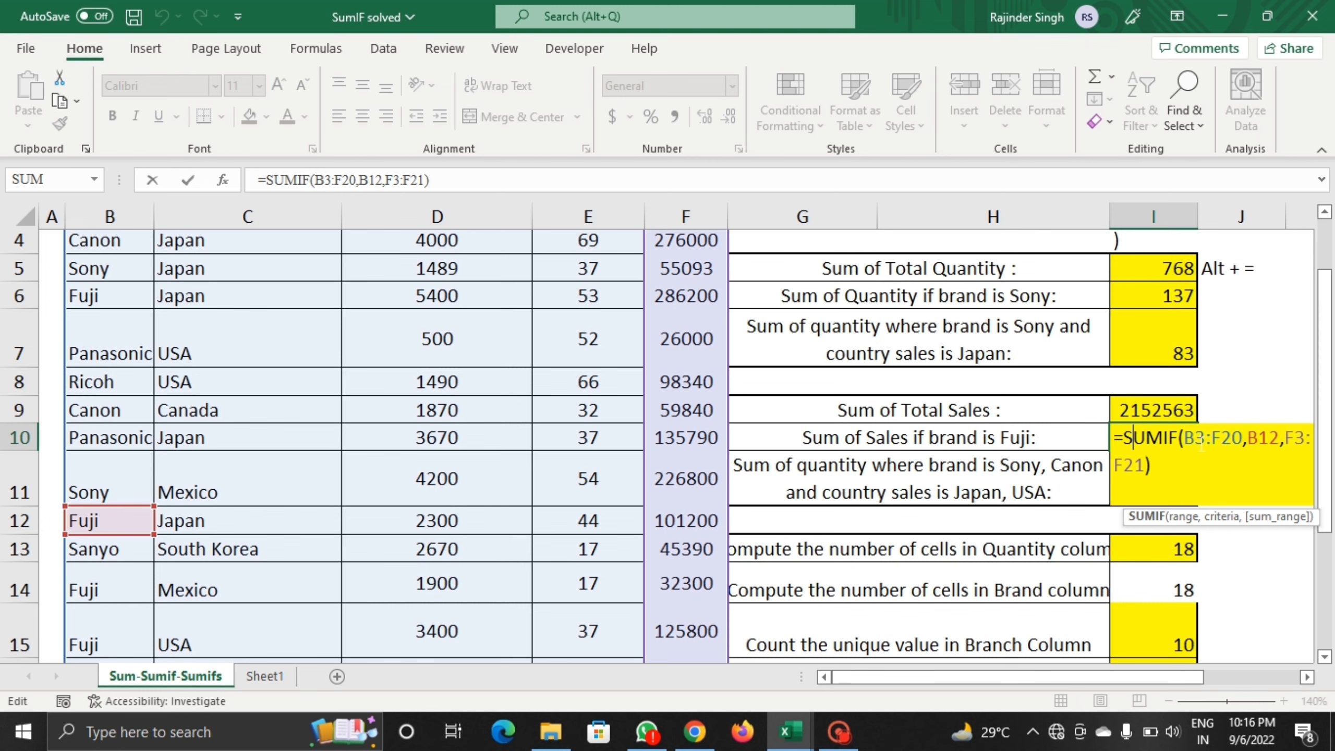
scroll(1193, 460, "up", 1)
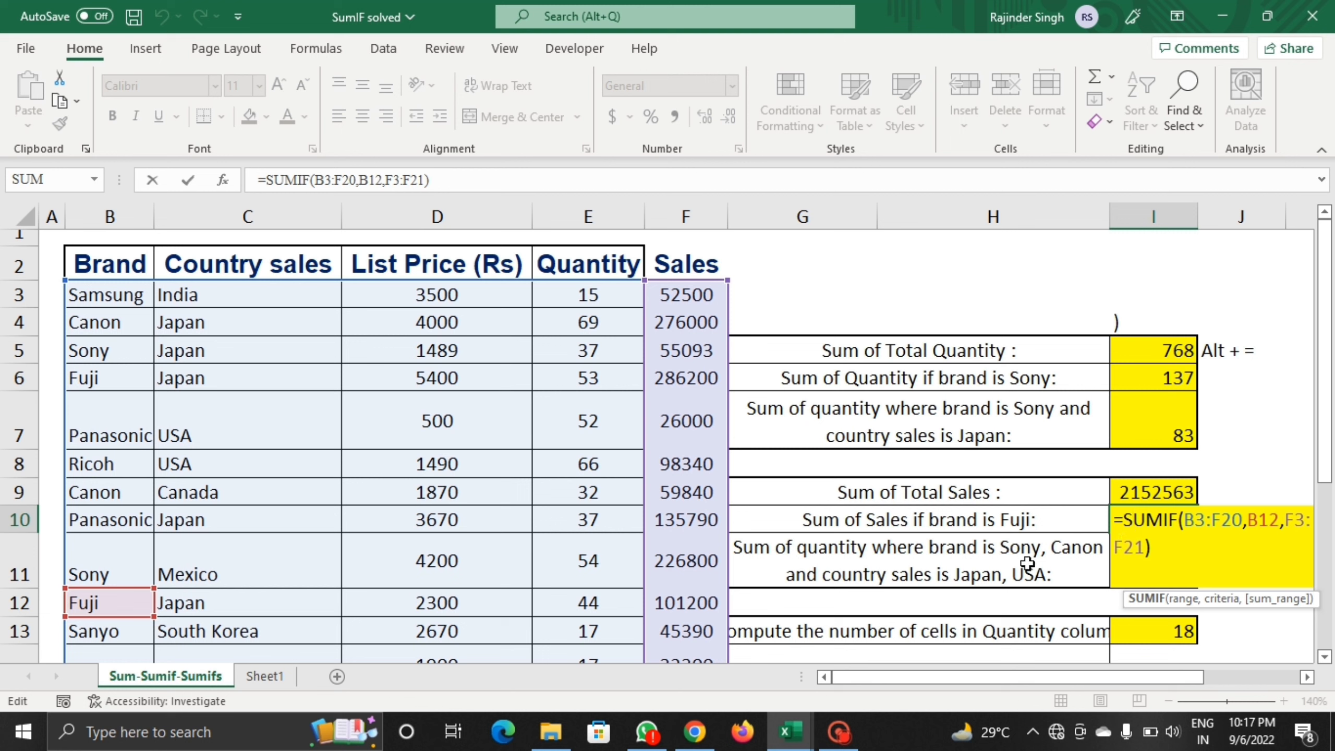
left_click(1174, 559)
key("Return")
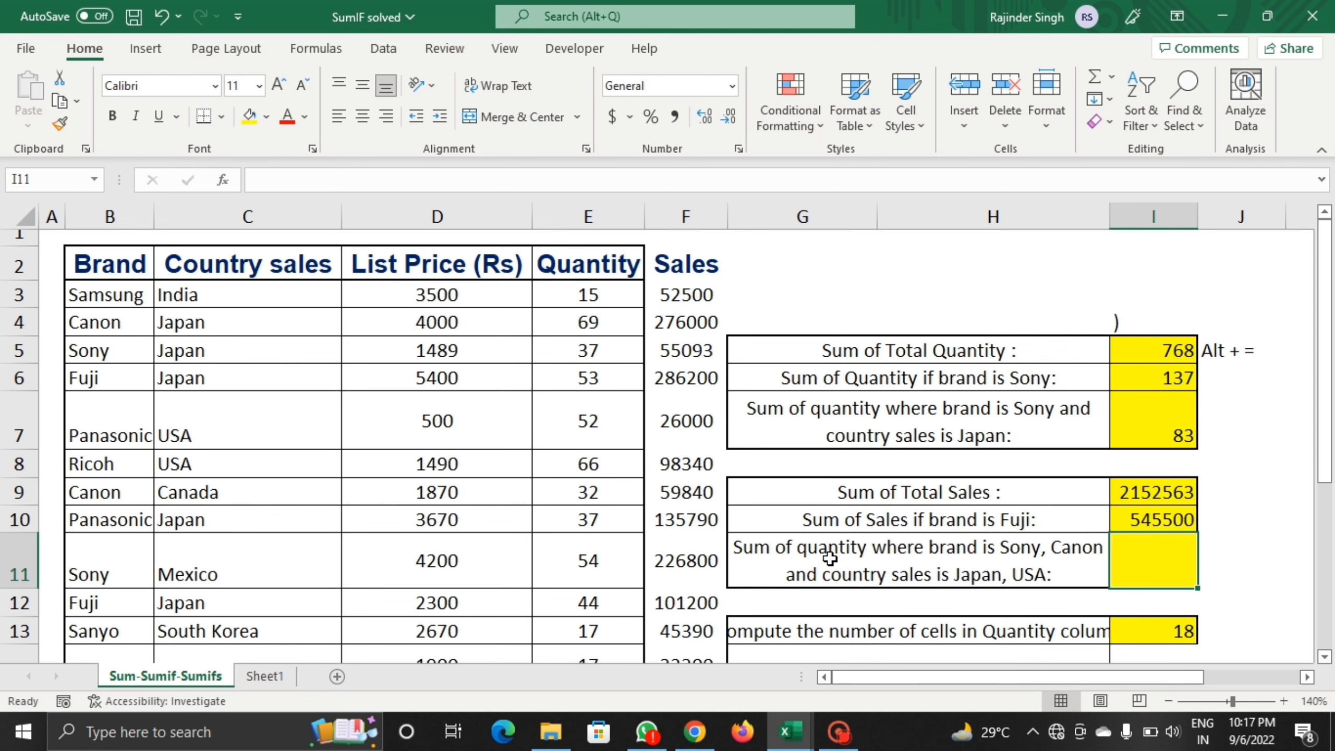
Step: Read the task in G11 on Sony and Canon quantities for Japan and USA, and check its answer cell I11
left_click(867, 557)
scroll(1148, 566, "down", 1)
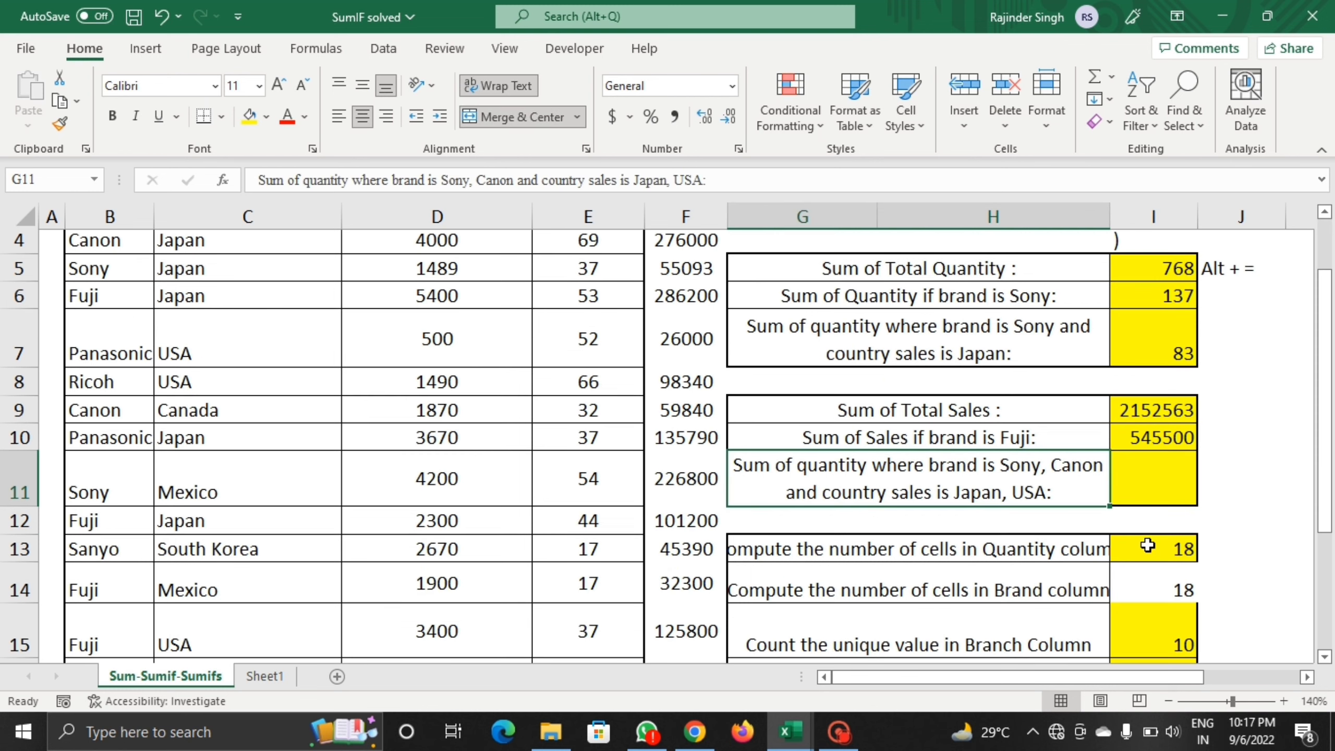
left_click(1140, 487)
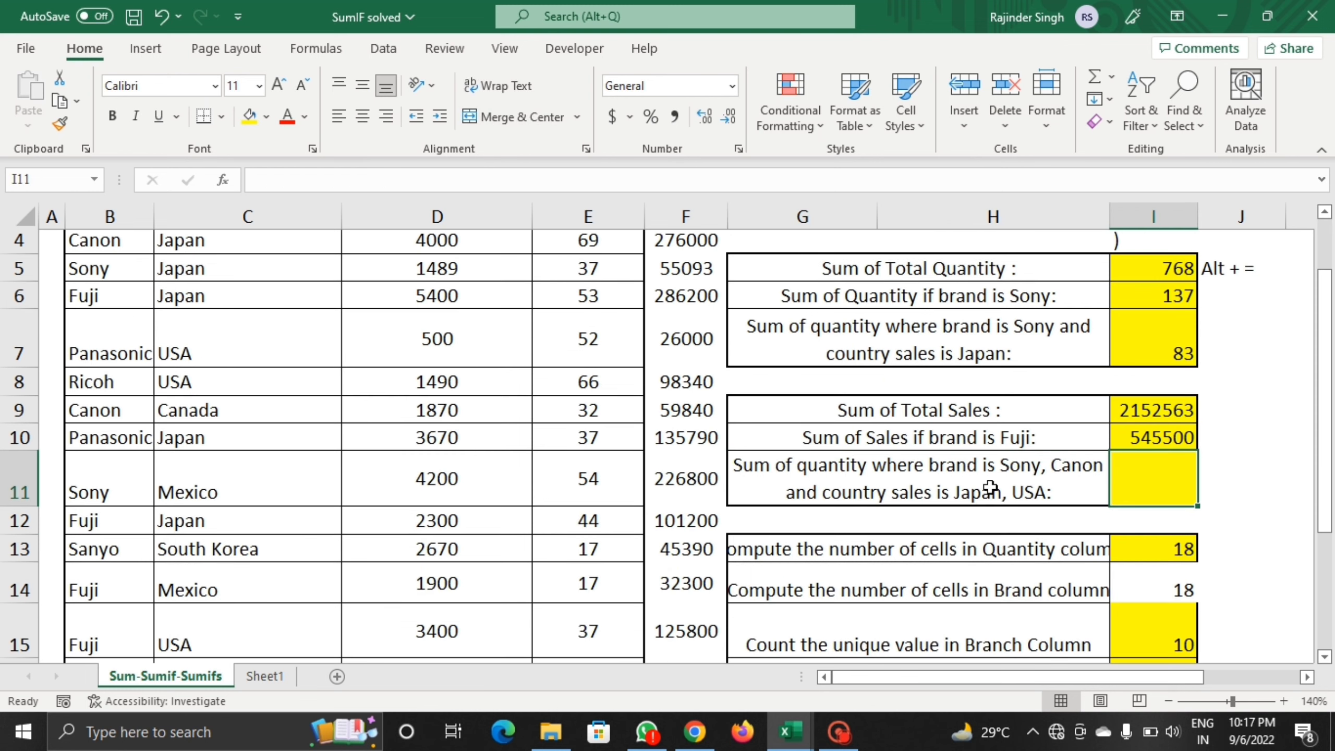
Step: Examine the COUNTA formula for the Brand column in I14 and the COUNTA and UNIQUE formula in I15
scroll(1150, 507, "down", 1)
left_click(1171, 509)
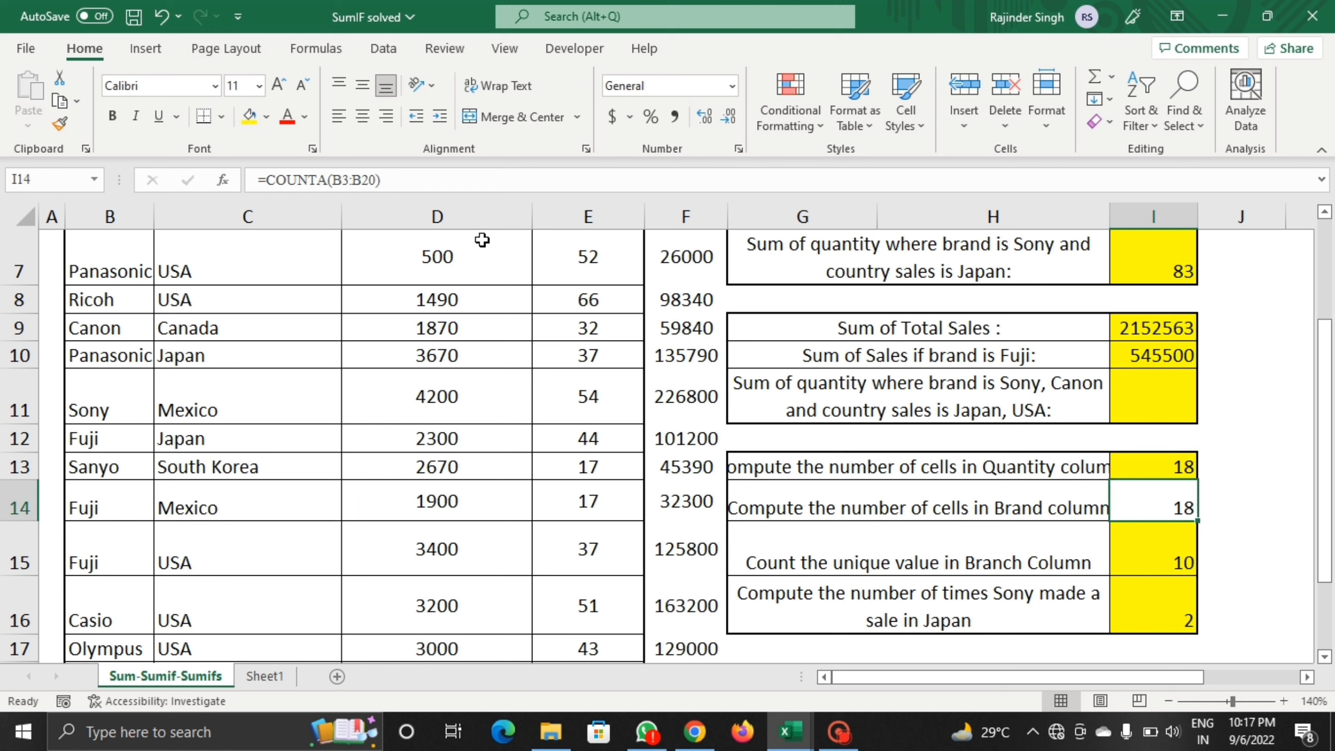
left_click(328, 180)
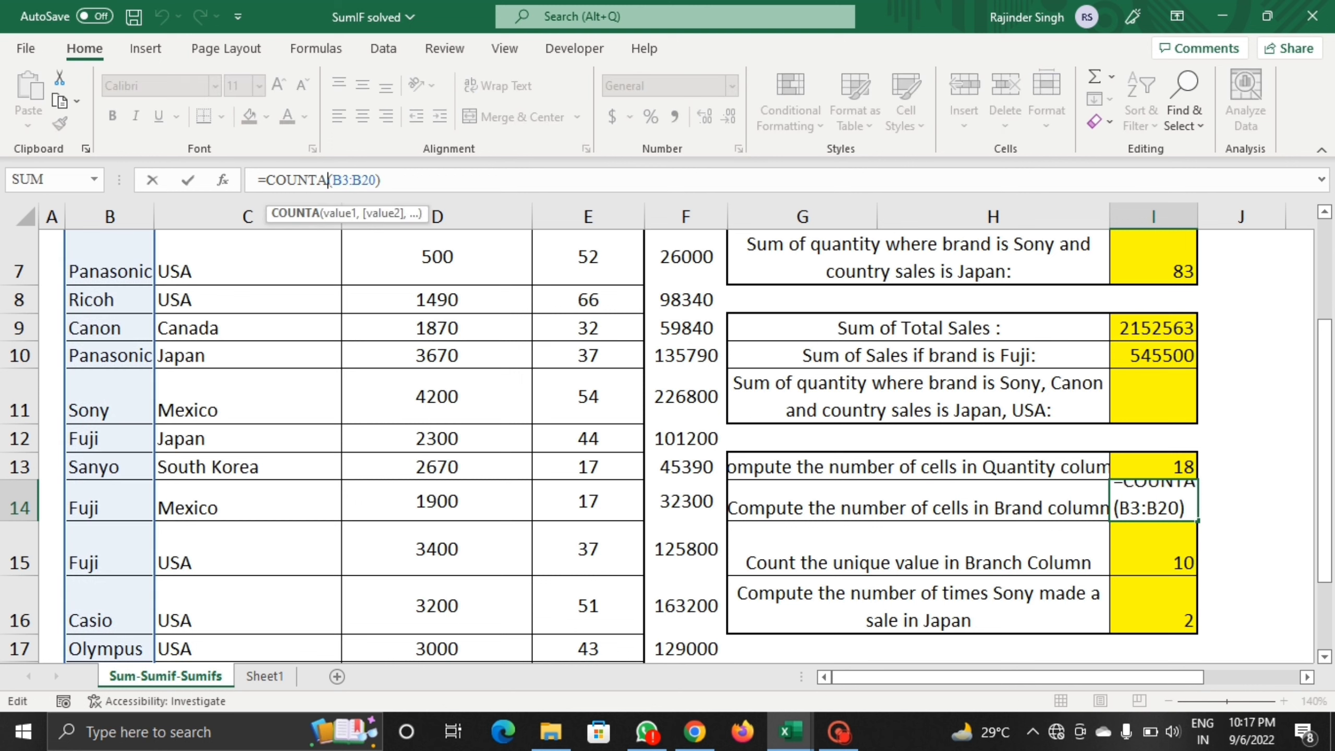
left_click(1145, 468)
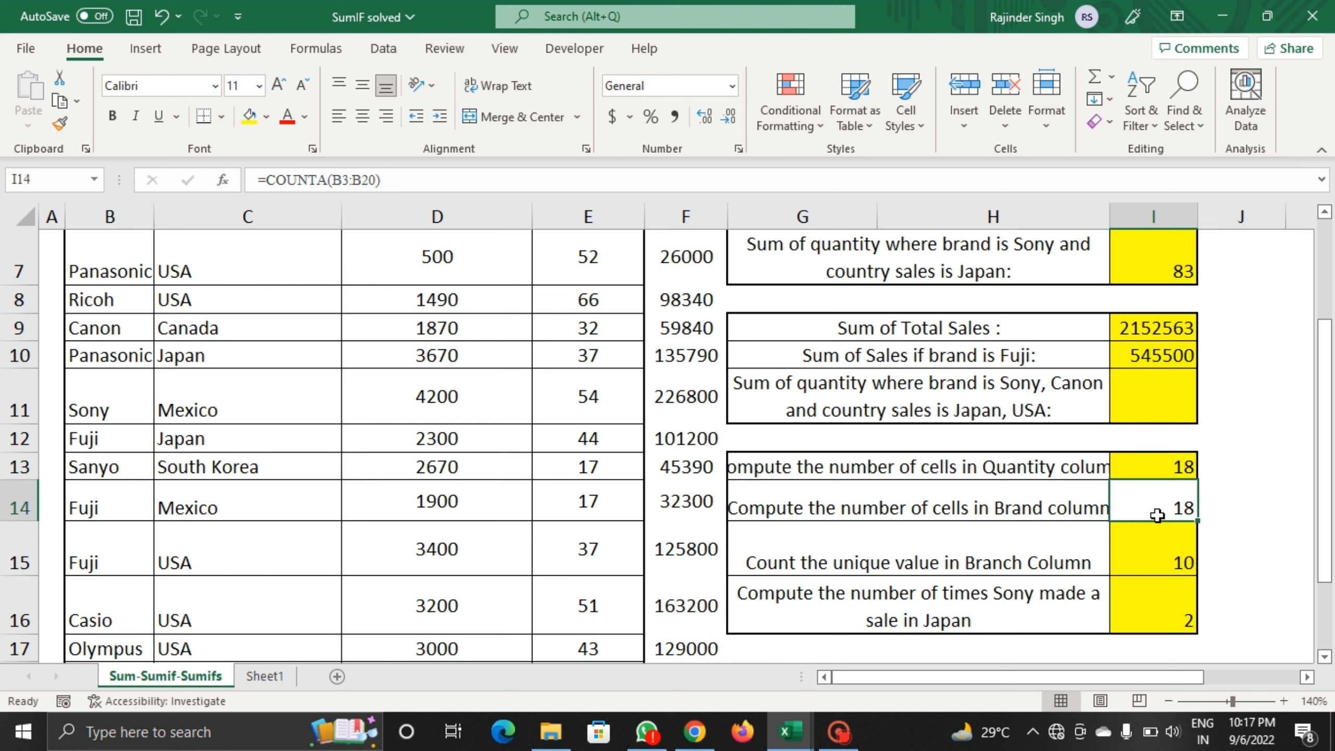
left_click(1161, 566)
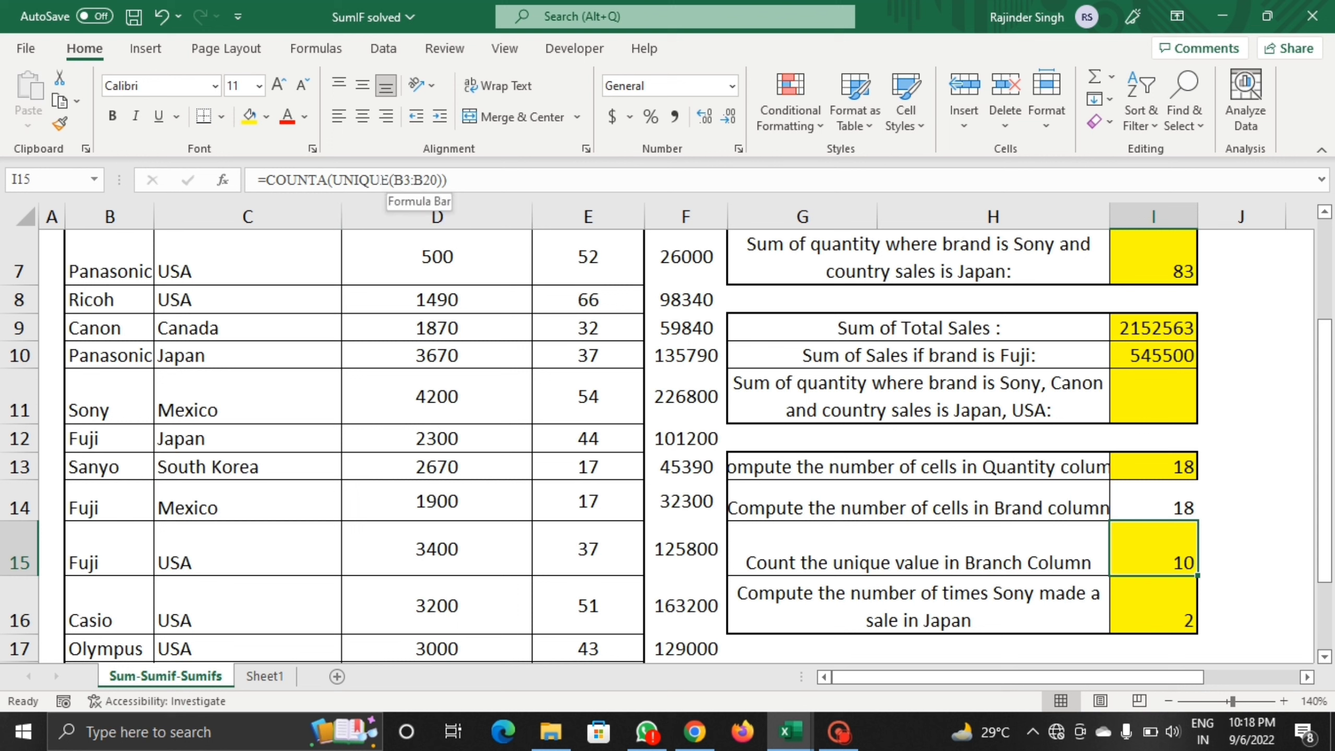
Step: Enter the formula =UNIQUE(B3:B20) in J15 to list the distinct brands
left_click(1218, 566)
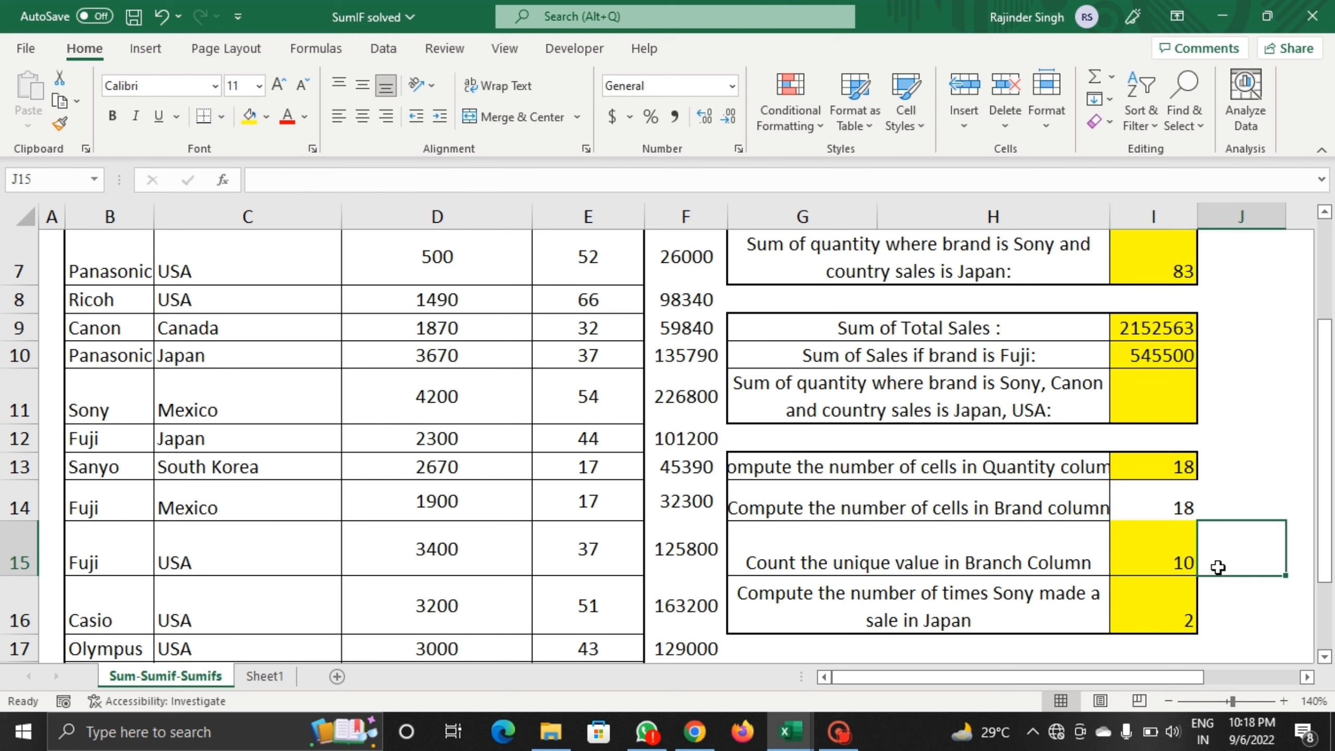
type("=u")
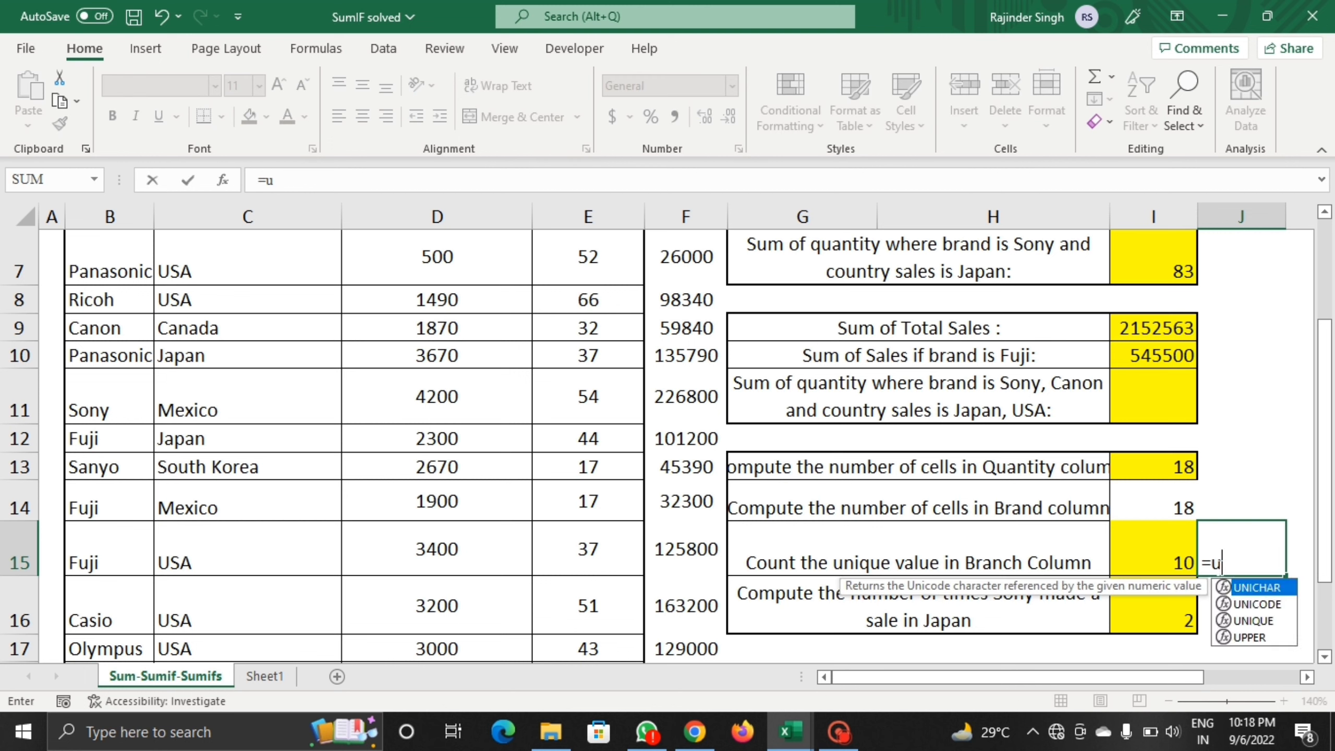
type("ni")
key("Tab")
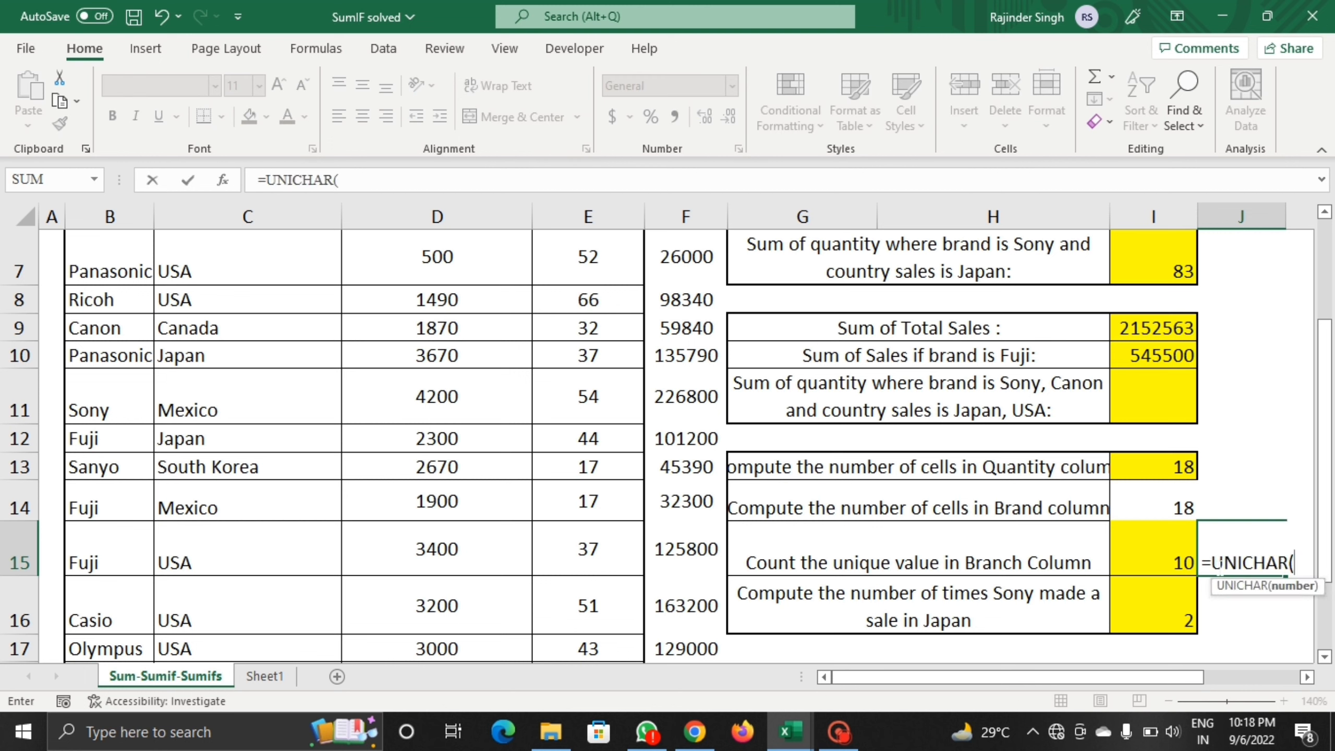
key("BackSpace")
key("BackSpace")
key("BackSpace")
key("BackSpace")
key("BackSpace")
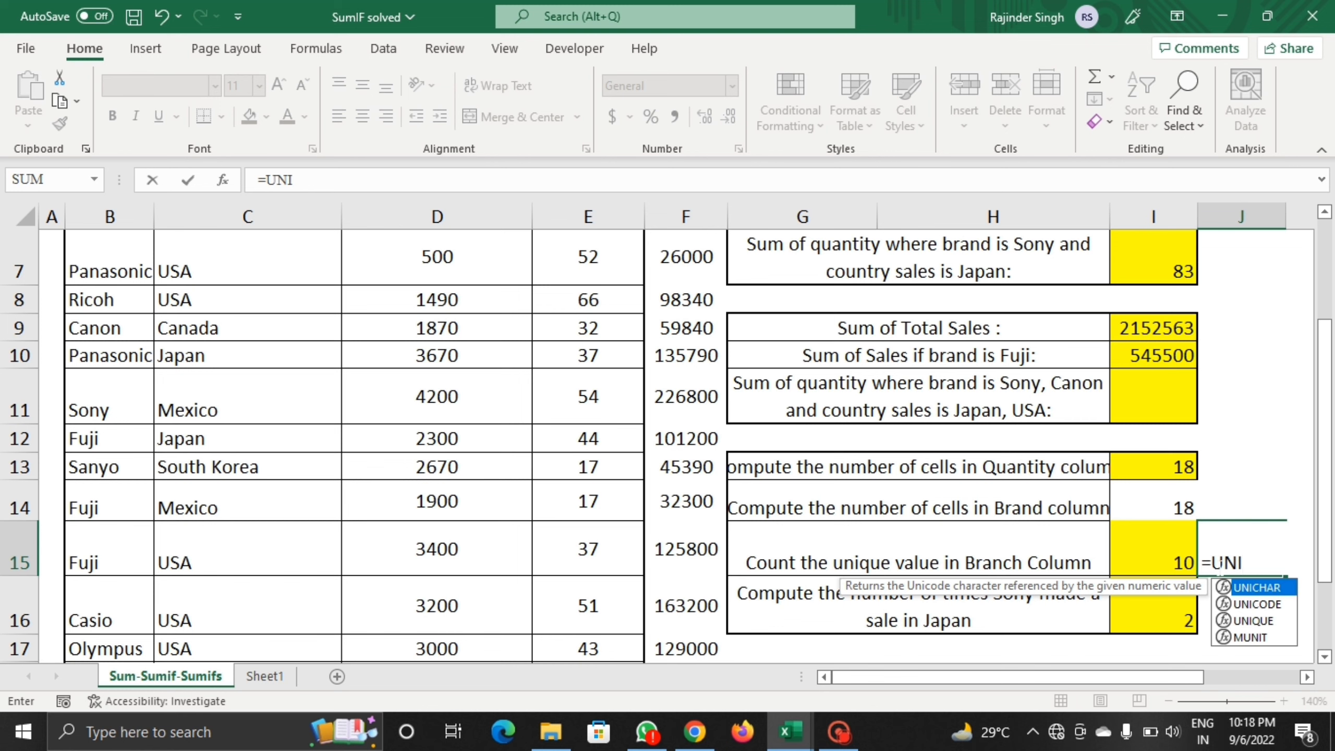
type("qu")
key("Tab")
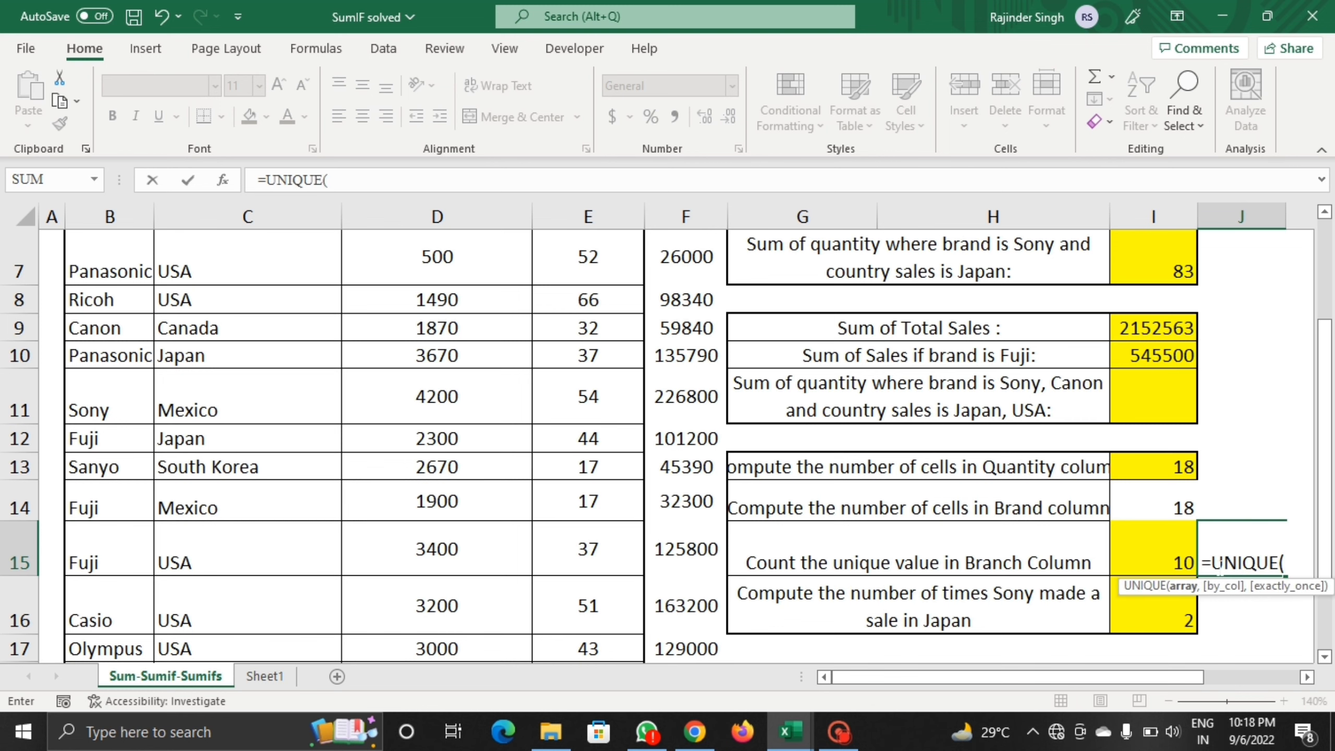
scroll(95, 298, "up", 2)
left_click(99, 296)
key("ctrl+shift+Down")
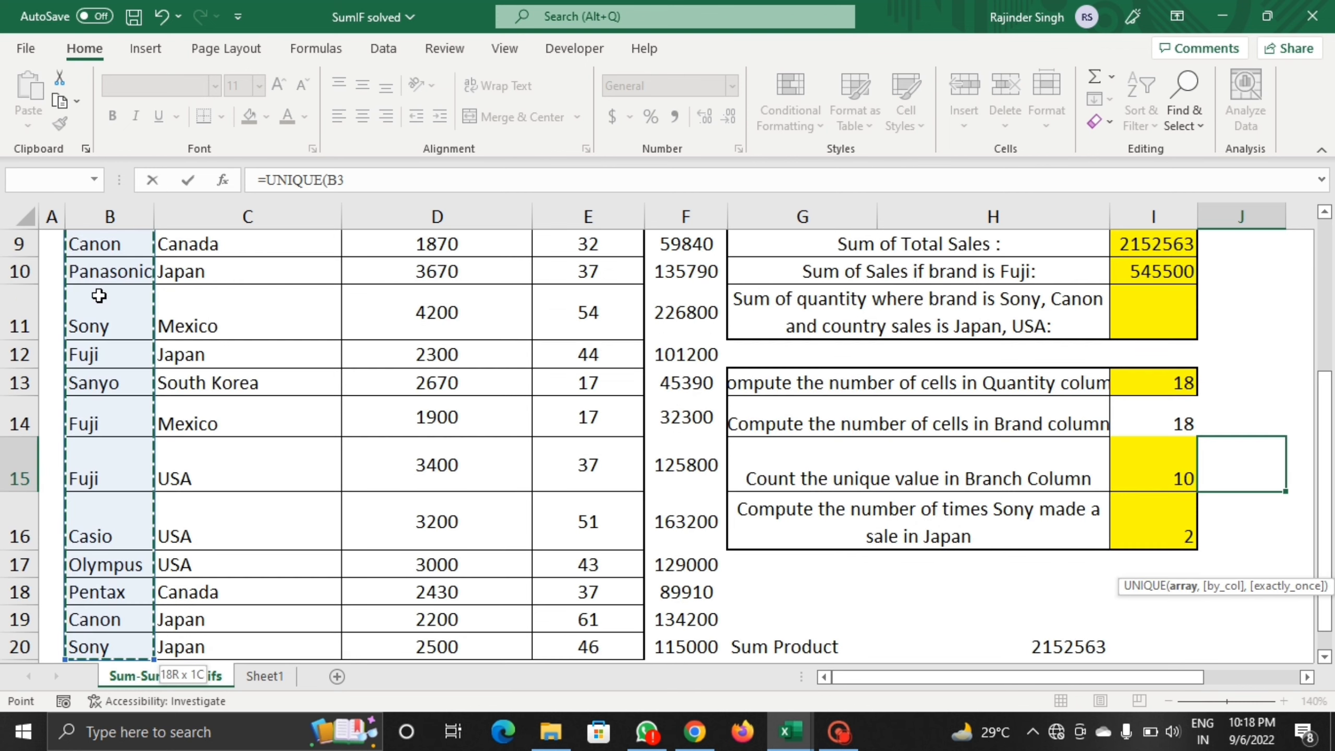
type(")")
key("Return")
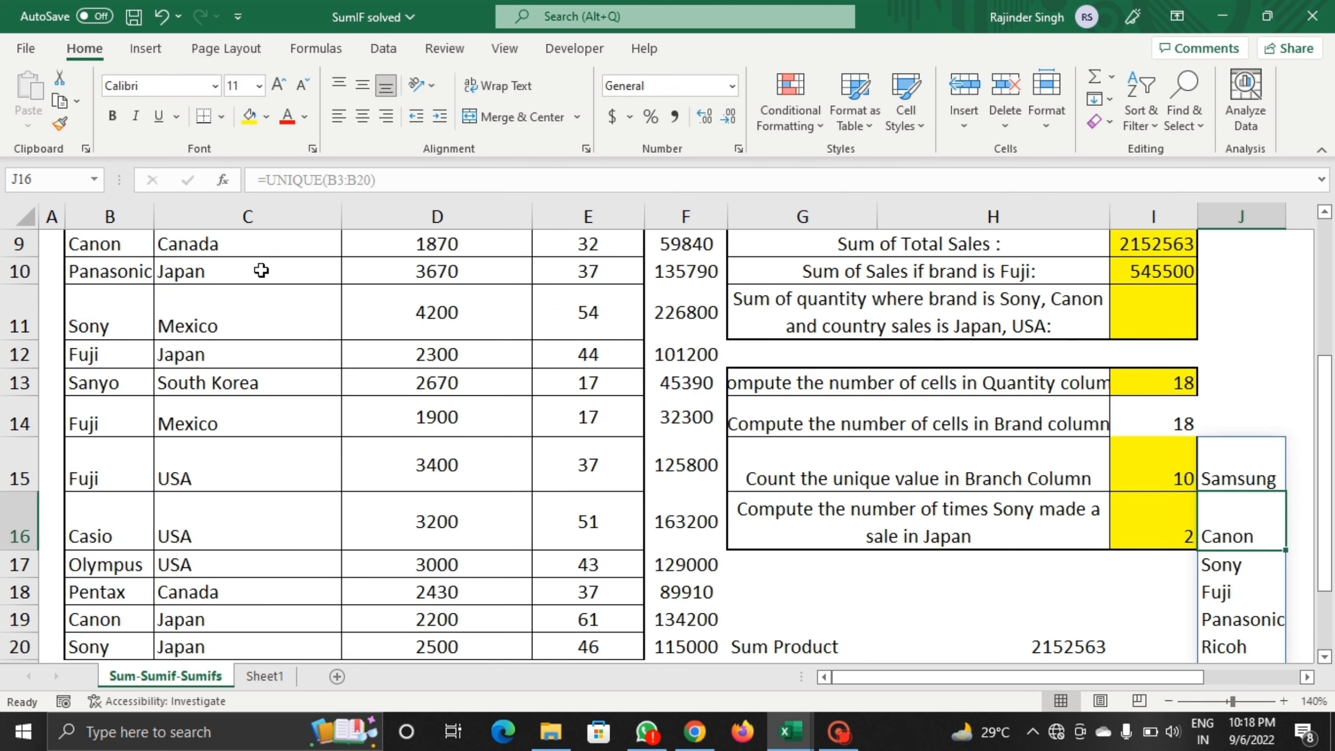
Step: Review the unique brand list starting in J15 and compare it with the COUNTA(UNIQUE(B3:B20)) formula in I15
scroll(1269, 518, "down", 1)
scroll(1269, 517, "down", 1)
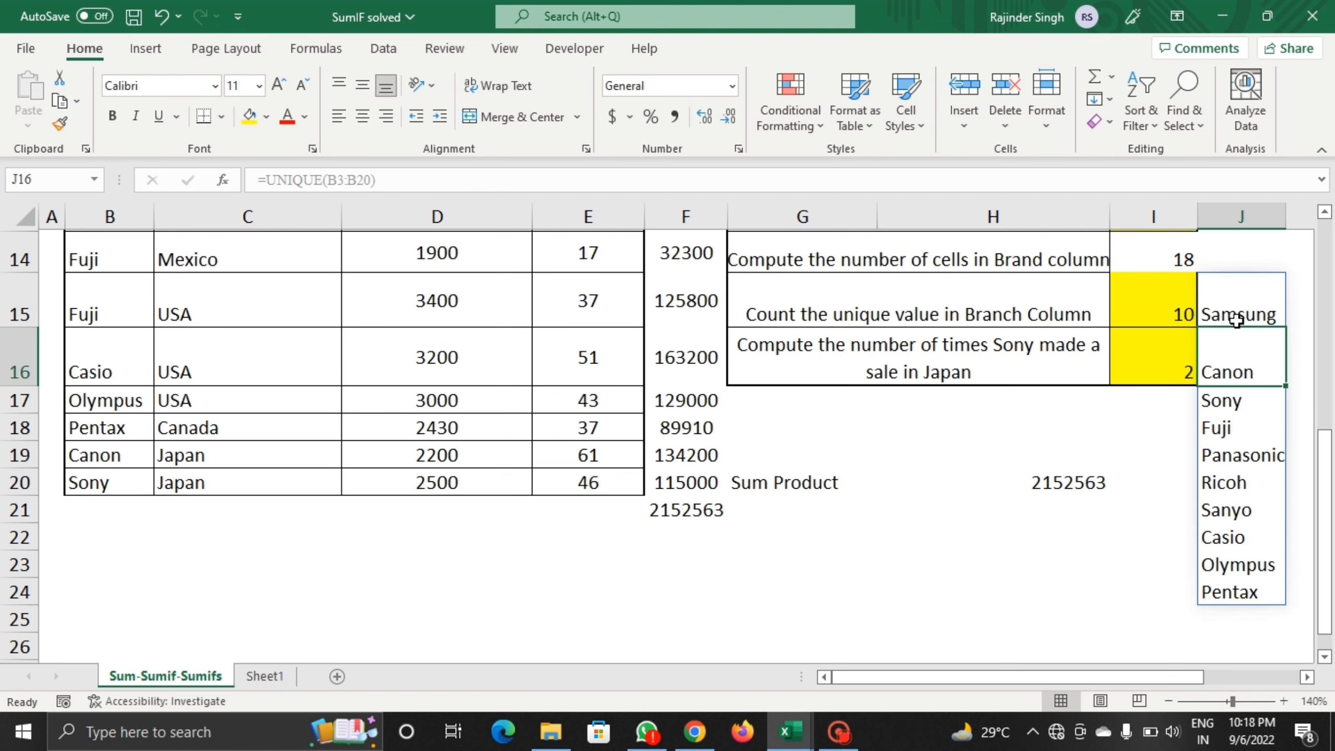
scroll(1216, 560, "up", 1)
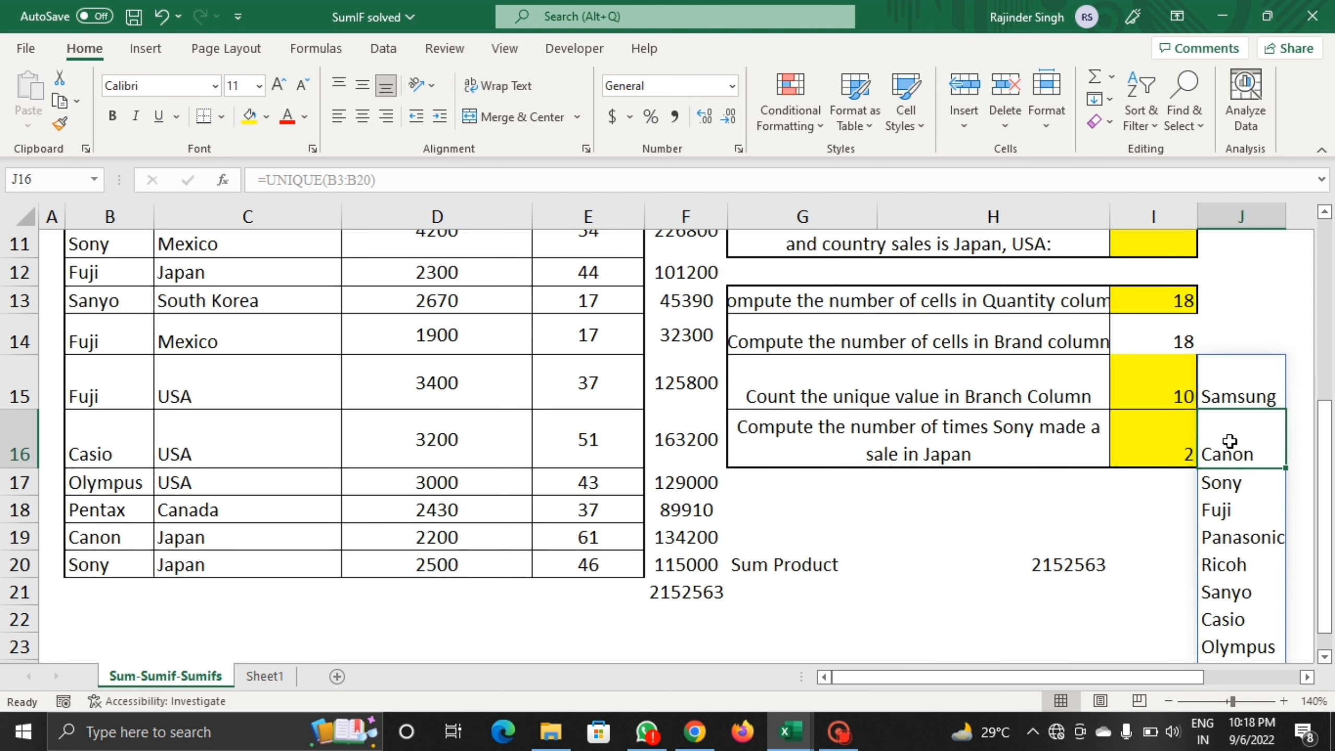
left_click(1163, 405)
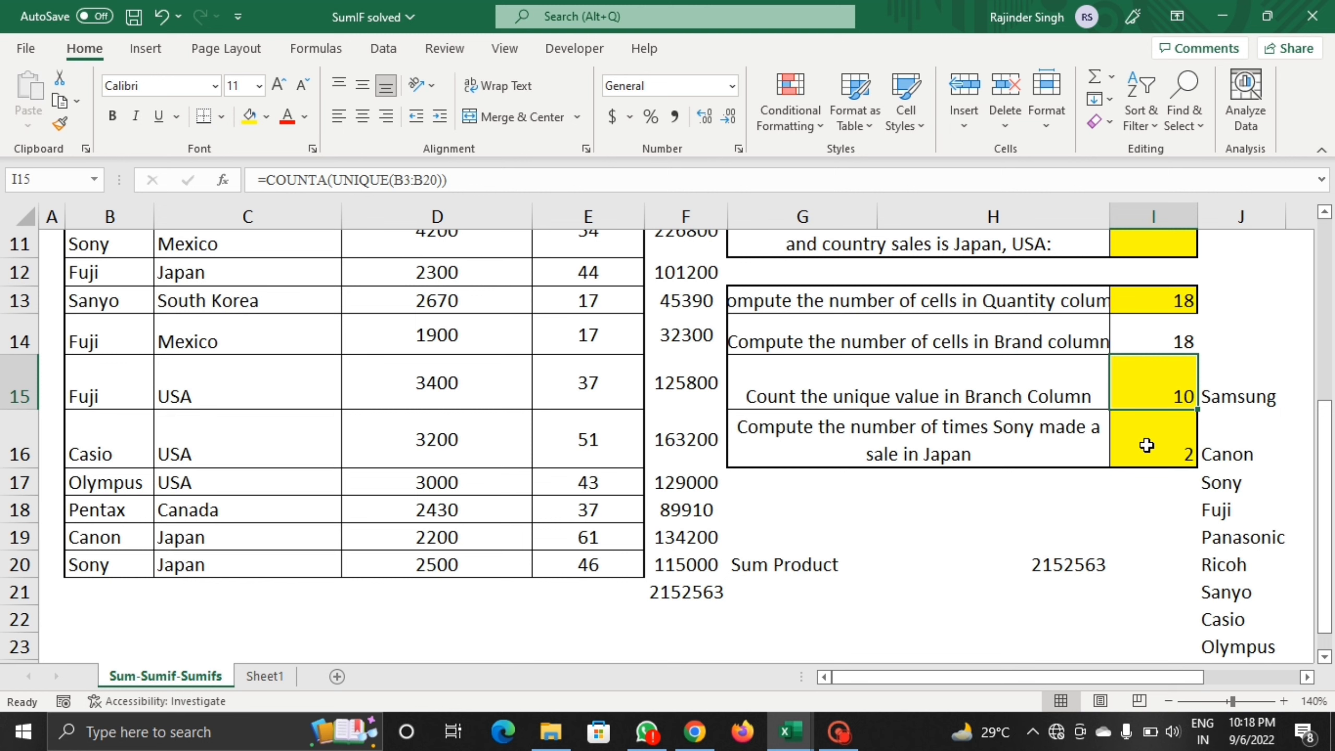
Step: Examine the COUNTIFS formula in I16, checking its brand and country ranges and the criteria cells B20 and C20 against the table
scroll(1147, 445, "up", 1)
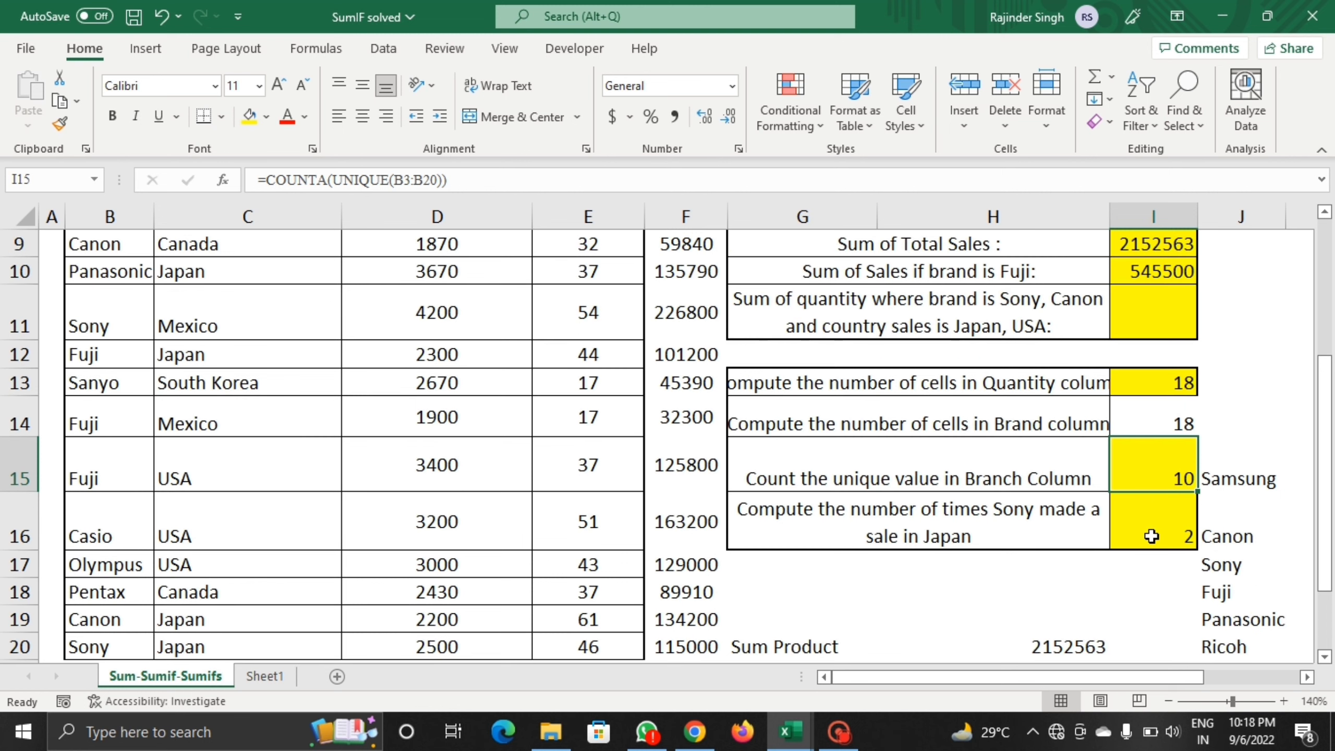
left_click(1186, 542)
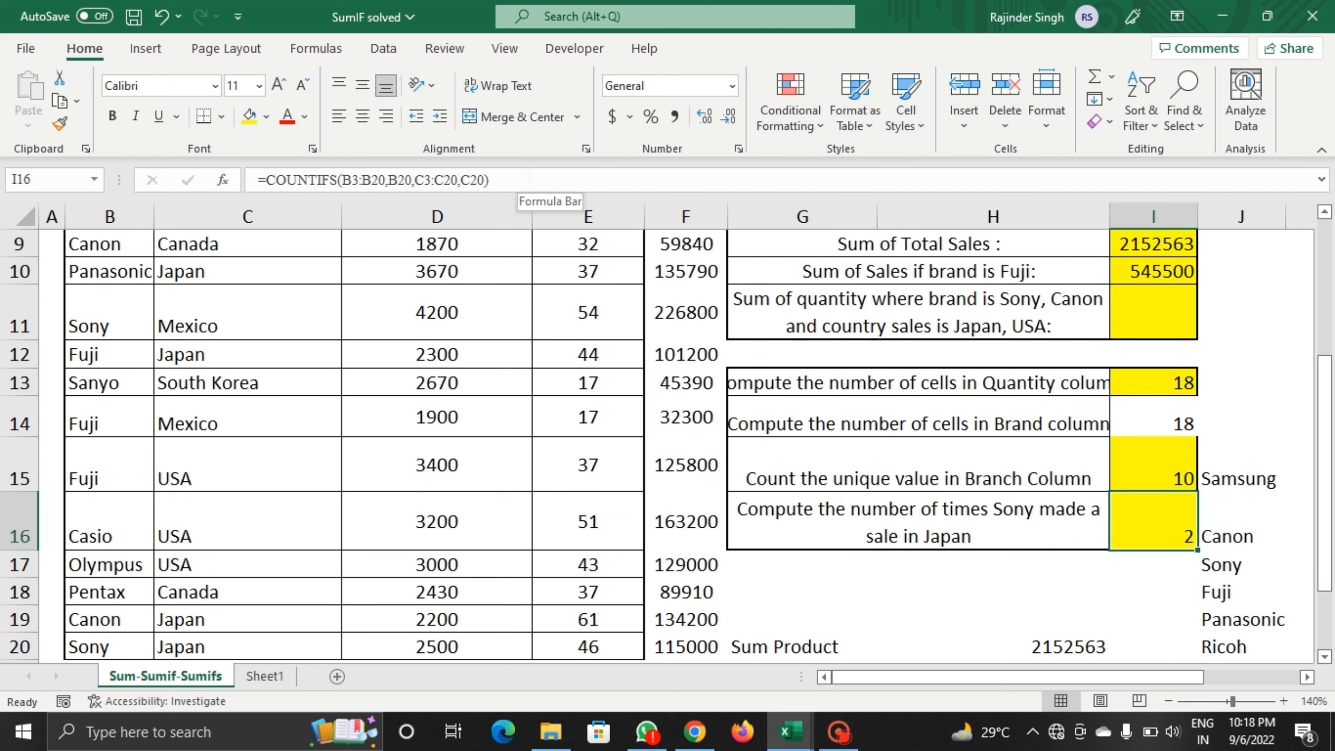
left_click(528, 181)
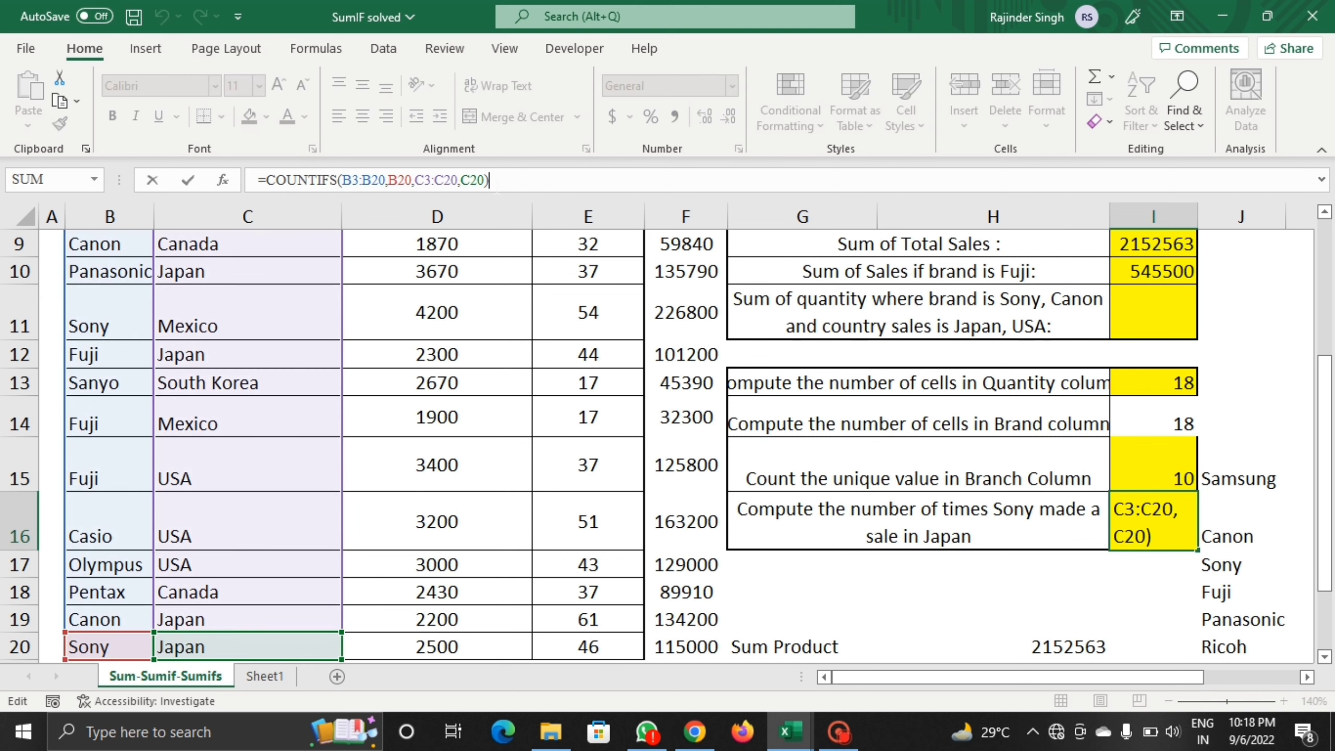
scroll(667, 441, "up", 3)
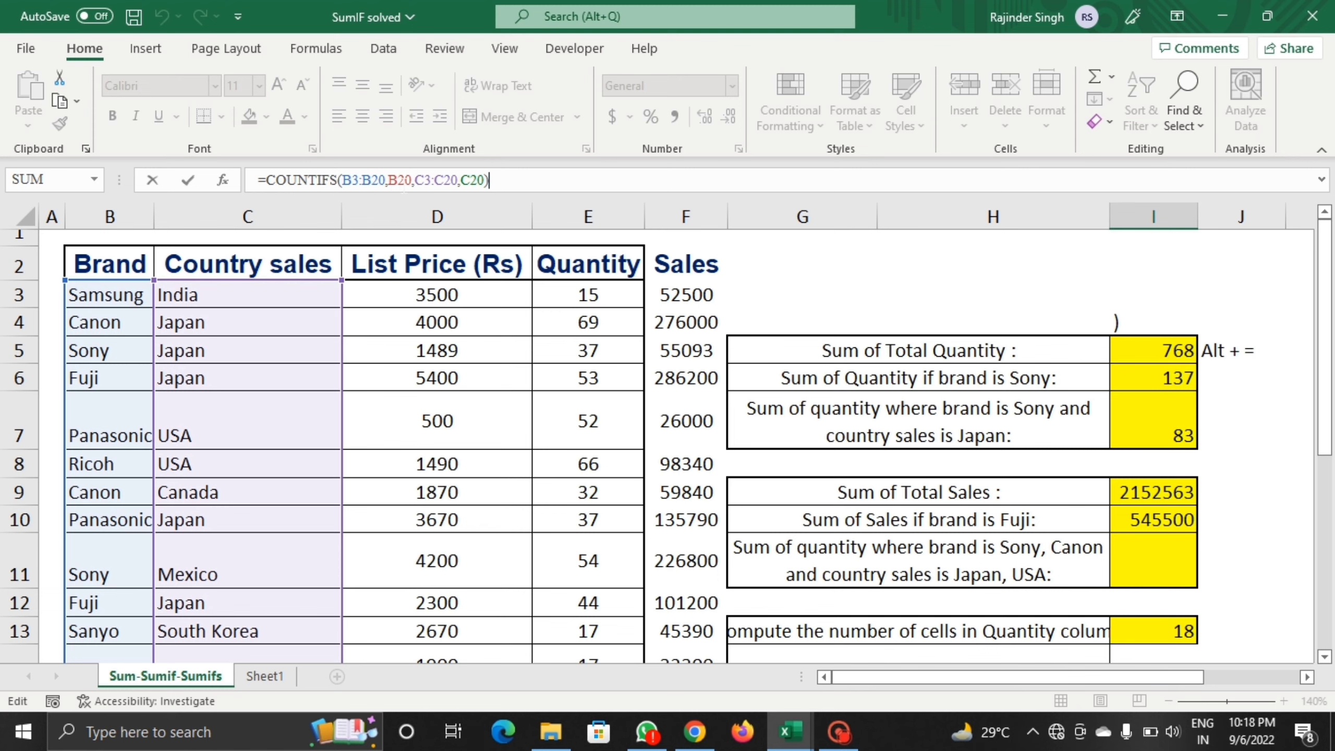
scroll(209, 453, "down", 4)
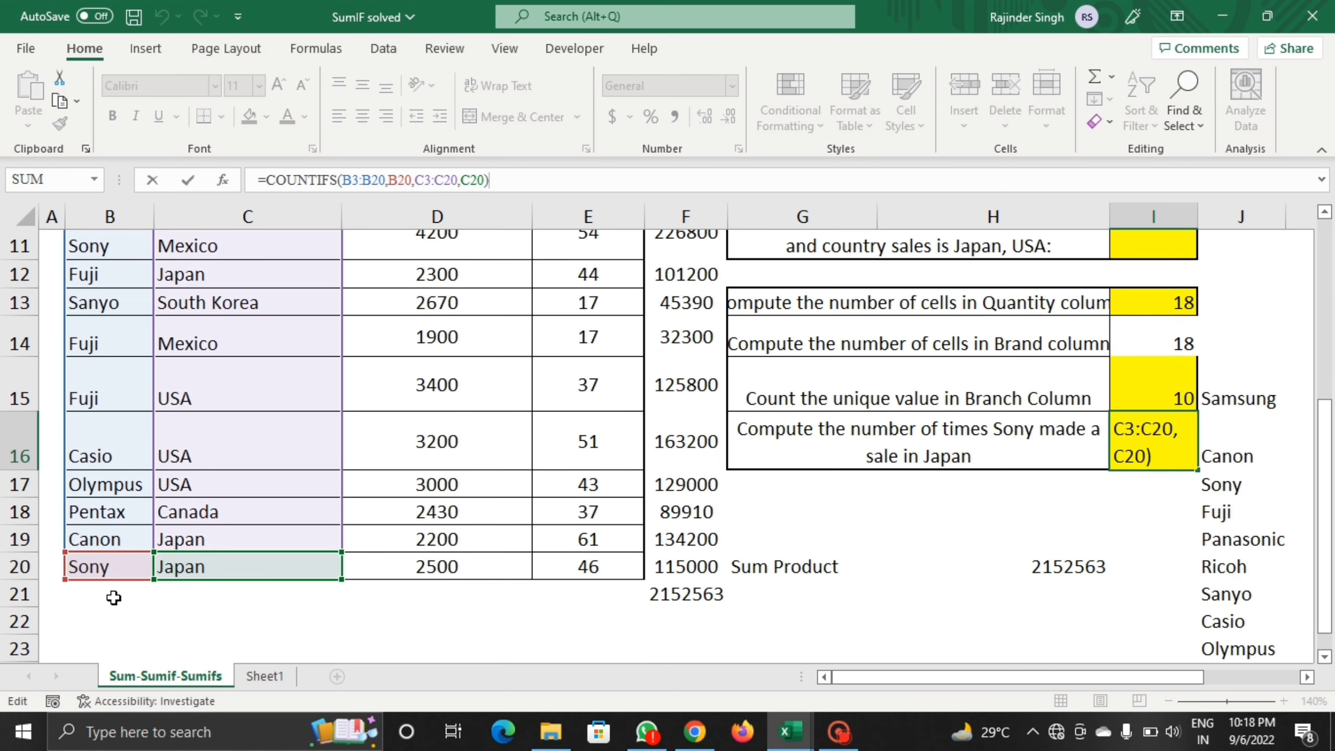
scroll(337, 447, "up", 4)
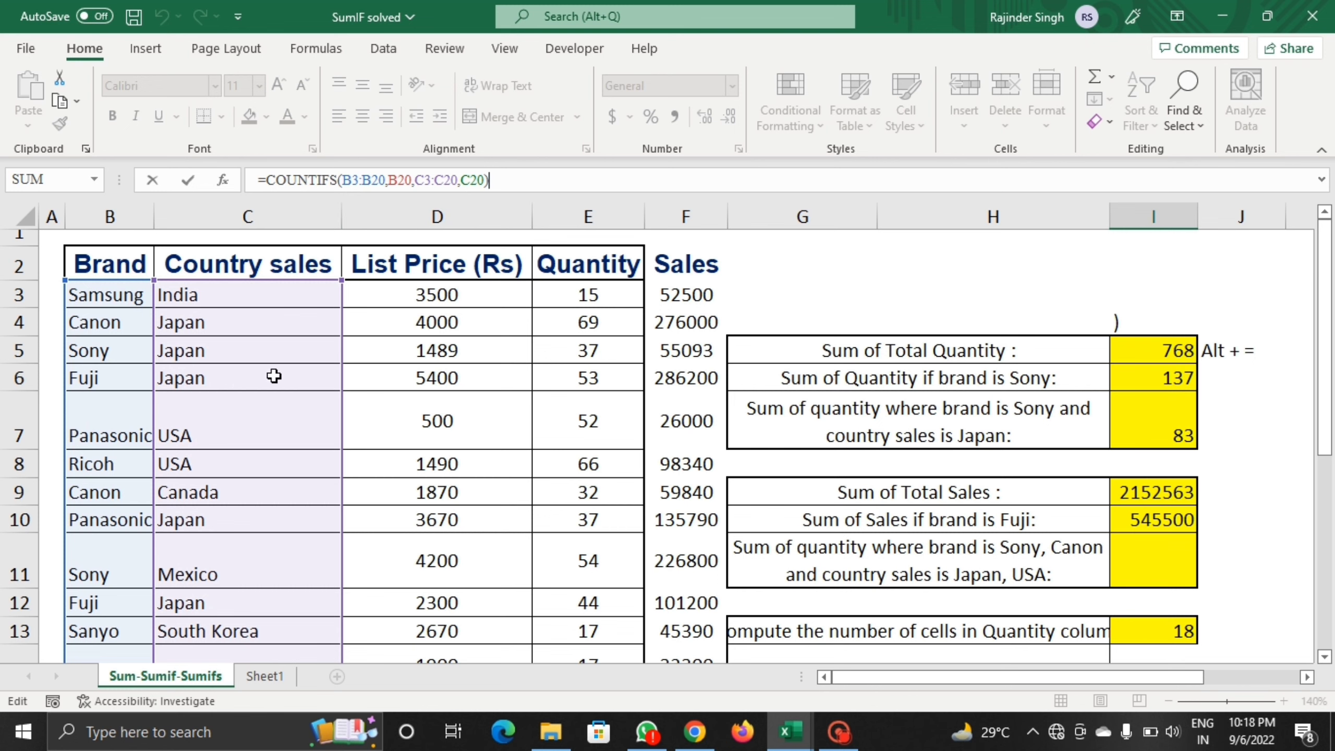
scroll(790, 483, "down", 2)
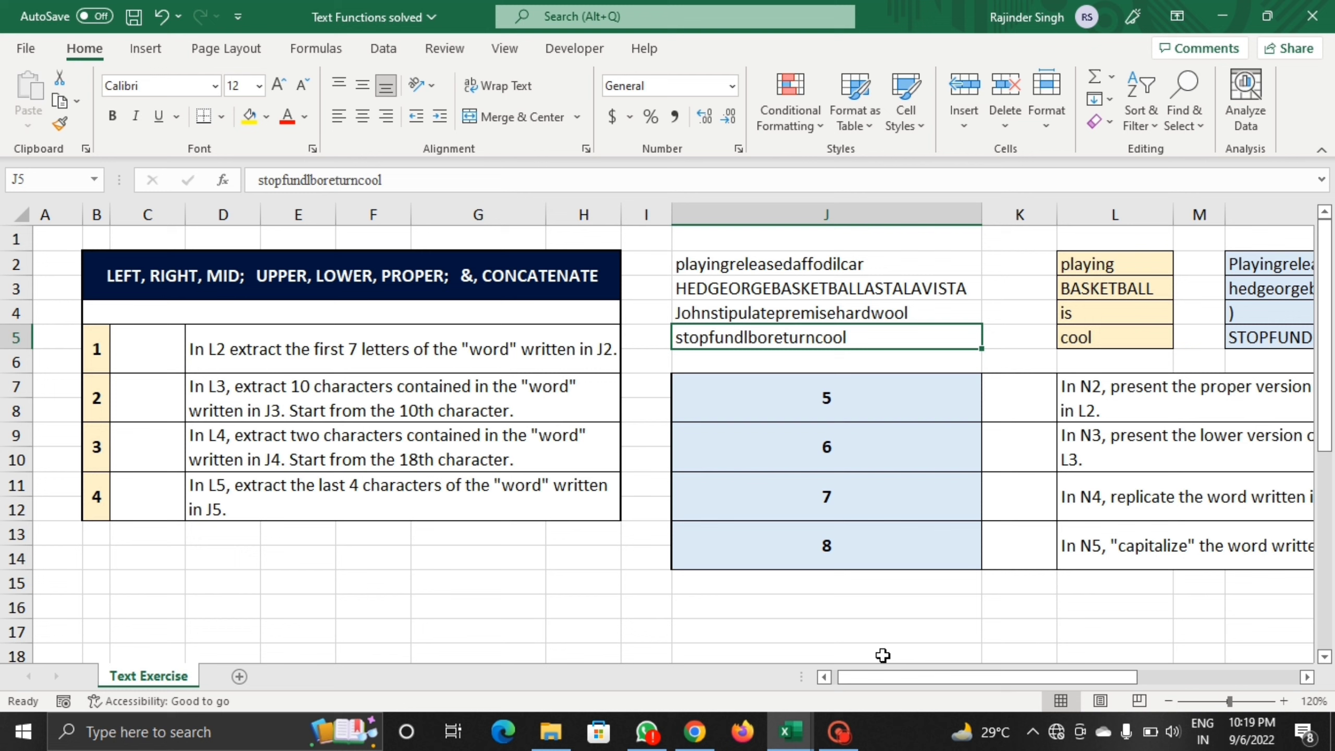
Step: In the Text Functions solved workbook, examine the LEFT formula in L2 that extracts the first 7 letters of J2
left_click_drag(882, 670, 832, 688)
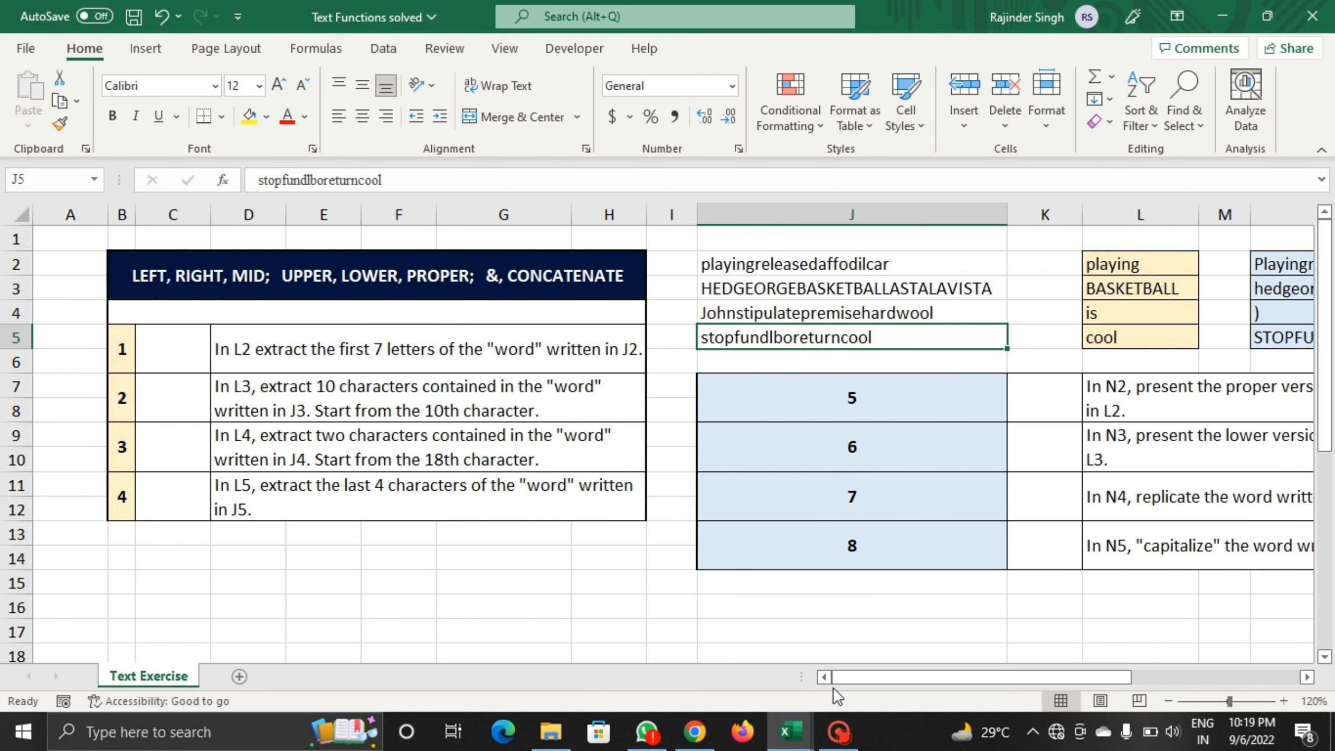
left_click(1286, 702)
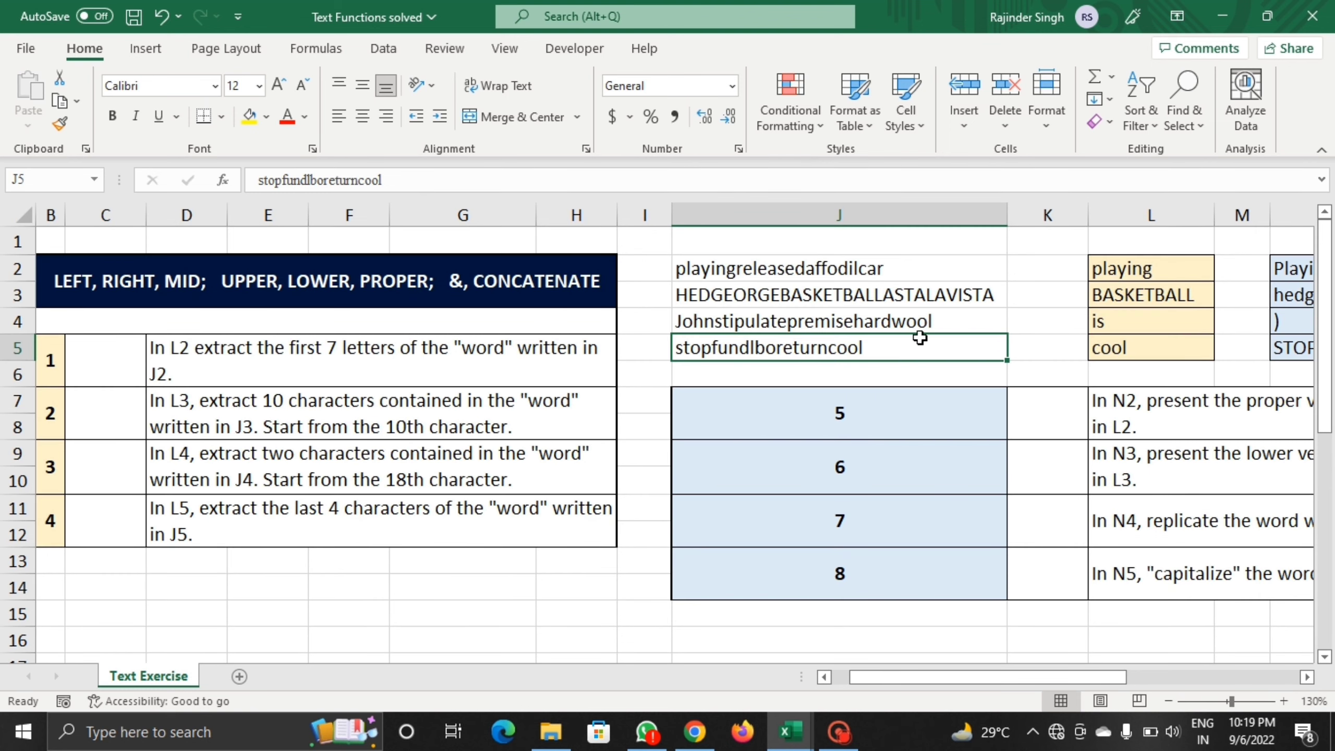
left_click(1120, 269)
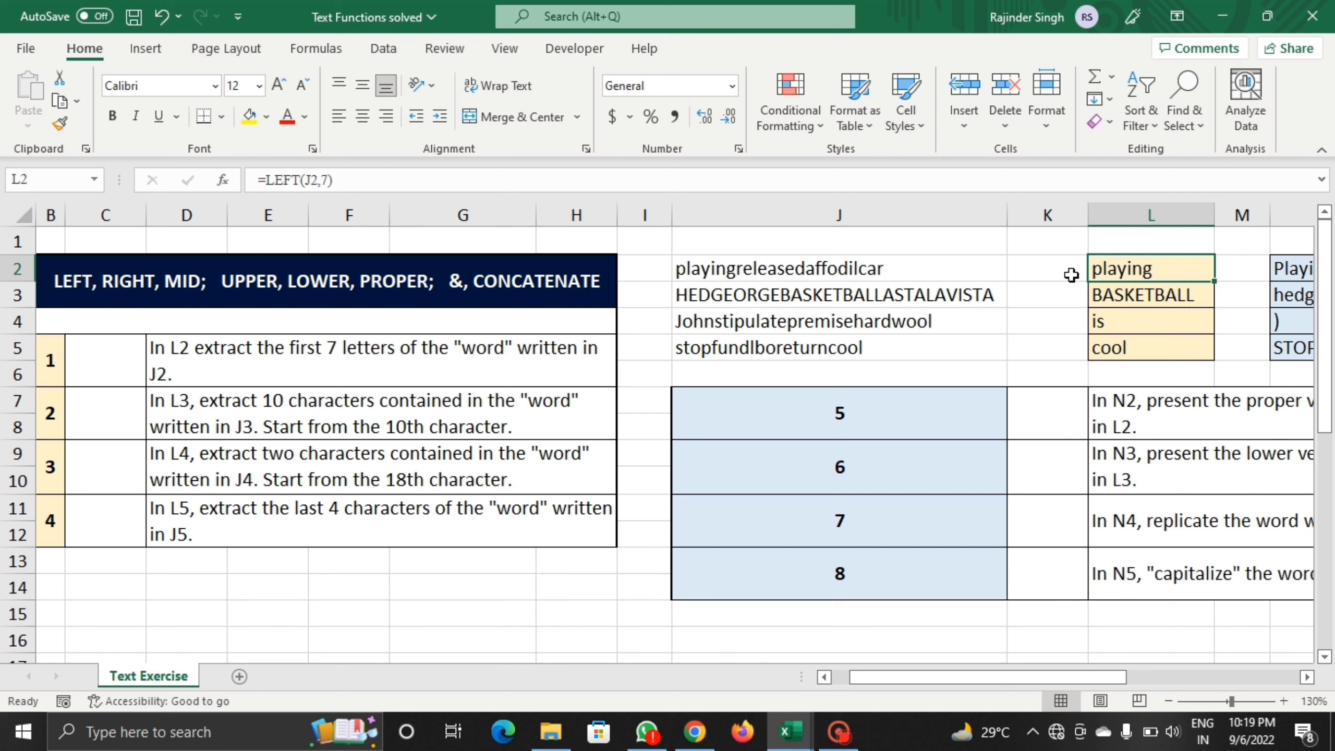
double_click(1153, 269)
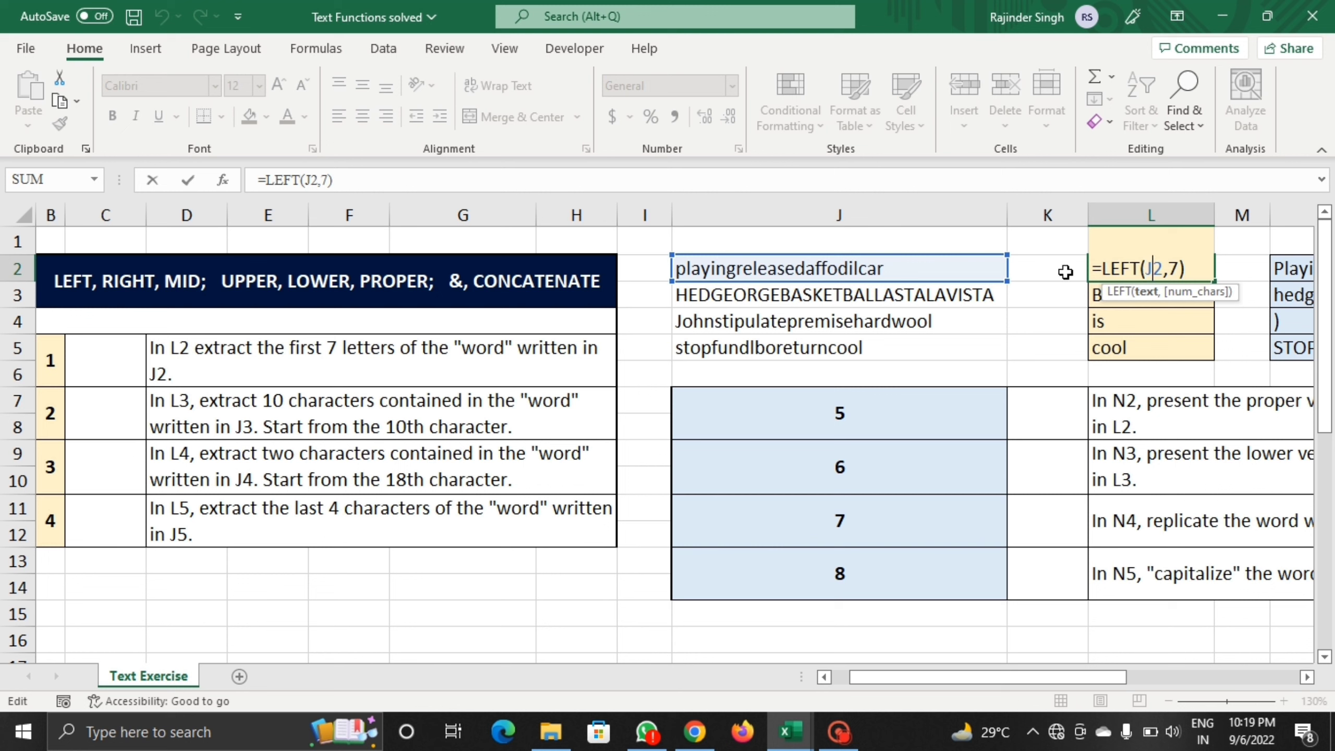
Step: Examine the MID formula in L3 that extracts 10 characters of J3 from the 10th character, keeping it as =MID(J3,10,10)
left_click(945, 294)
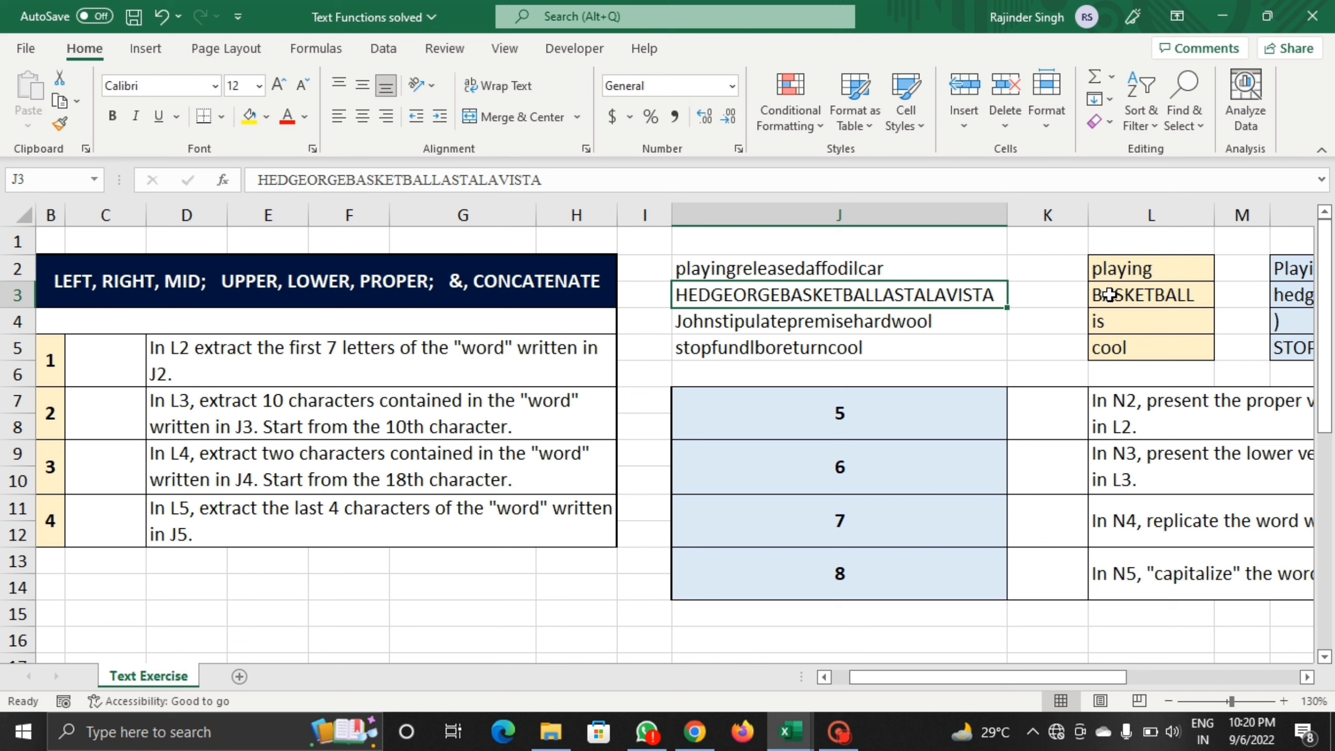
double_click(1109, 294)
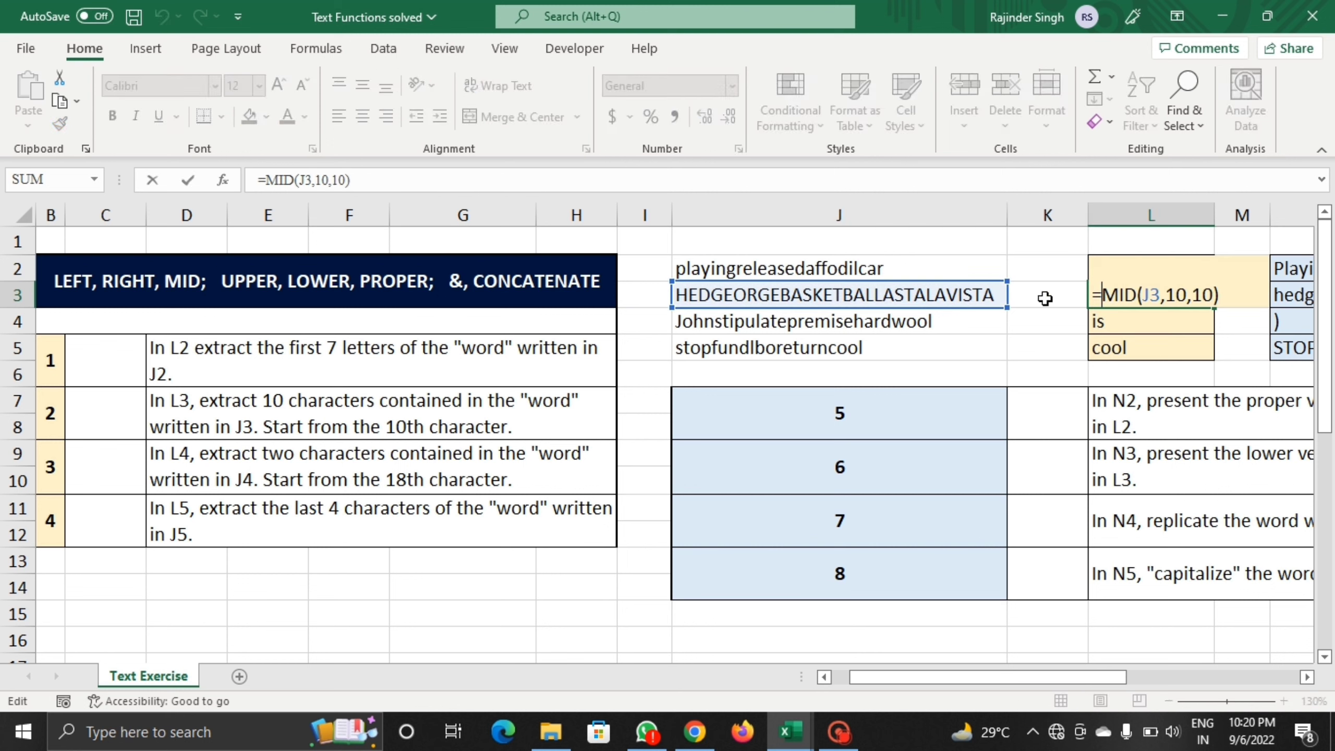
left_click(1129, 325)
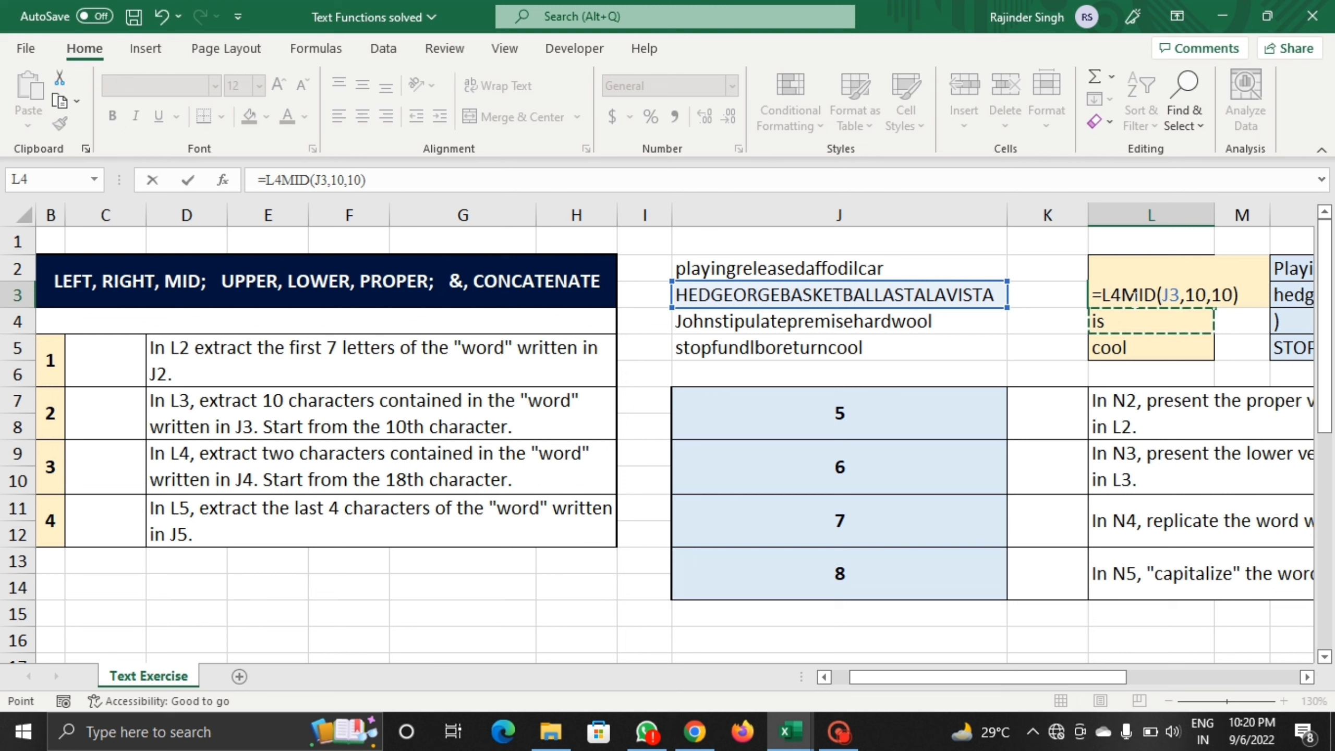
key("BackSpace")
key("BackSpace")
key("Return")
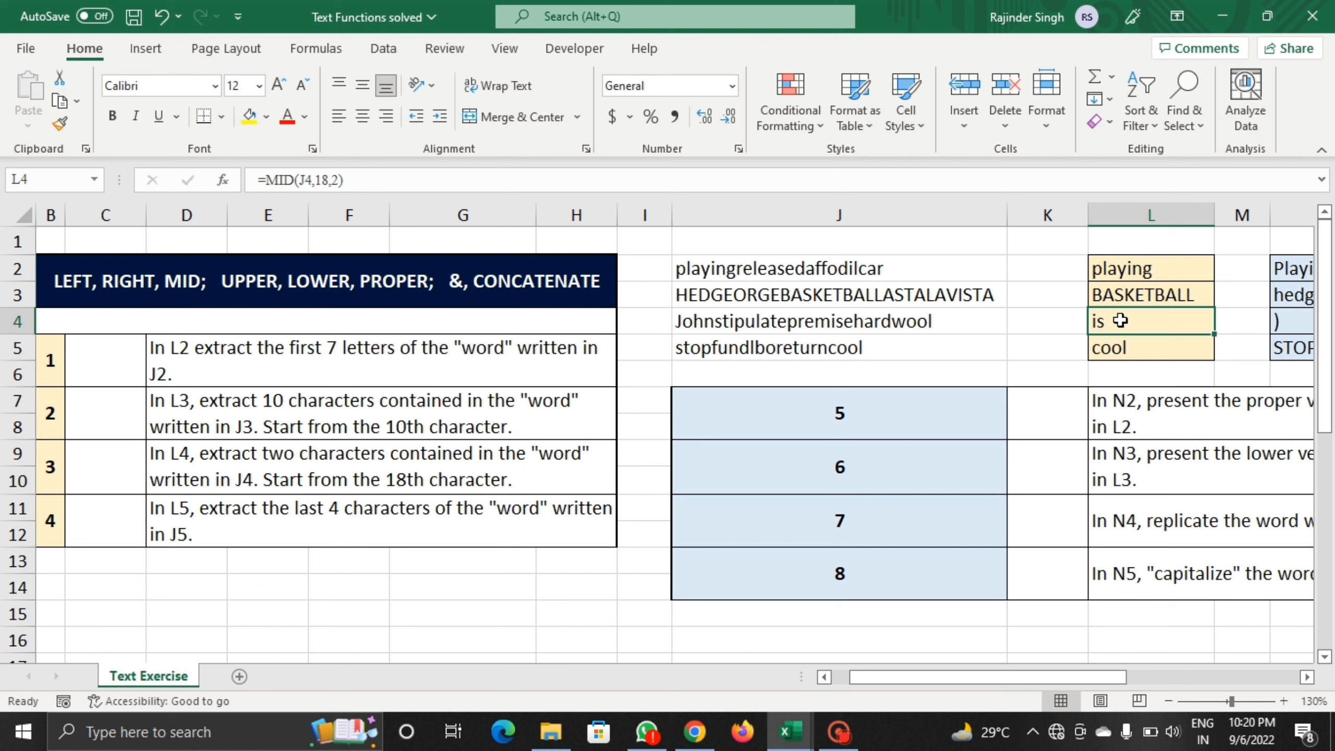
Step: Examine the MID formula in L4 and the RIGHT formula in L5 against their source words in J4 and J5
double_click(1104, 331)
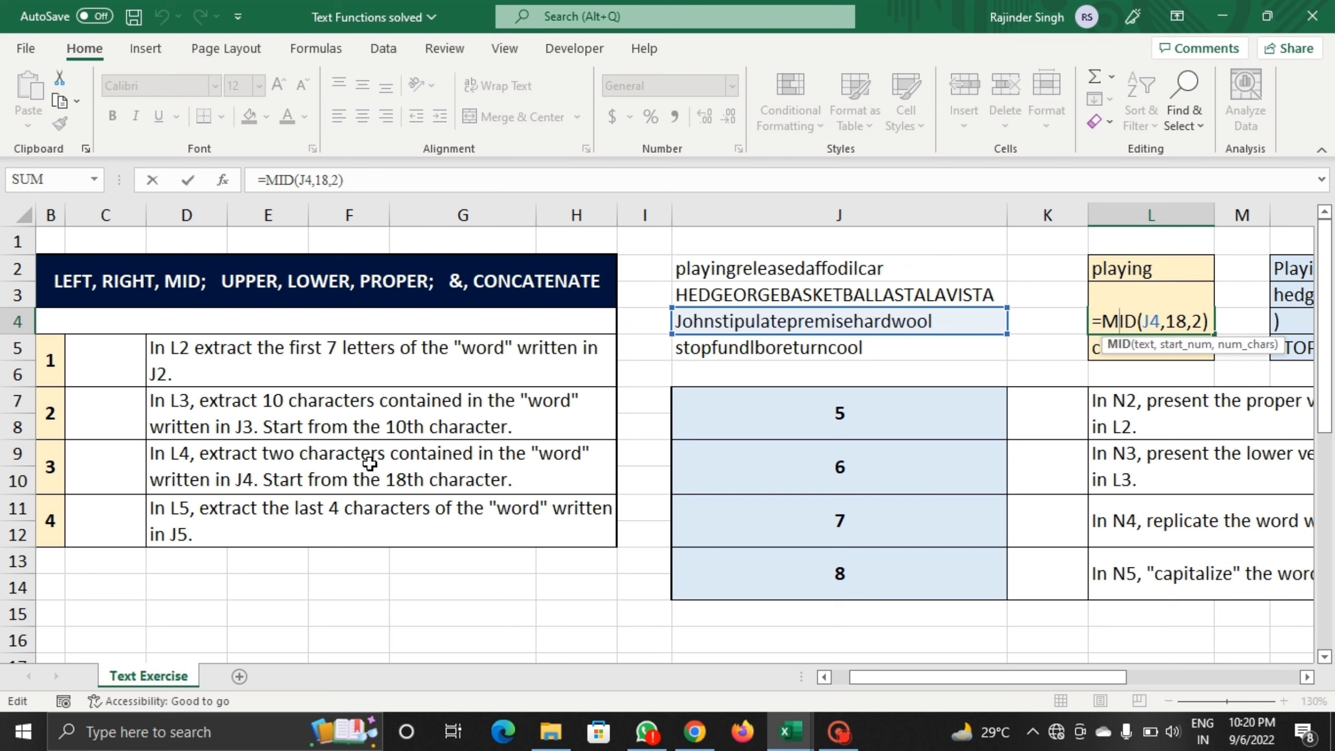
right_click(1140, 374)
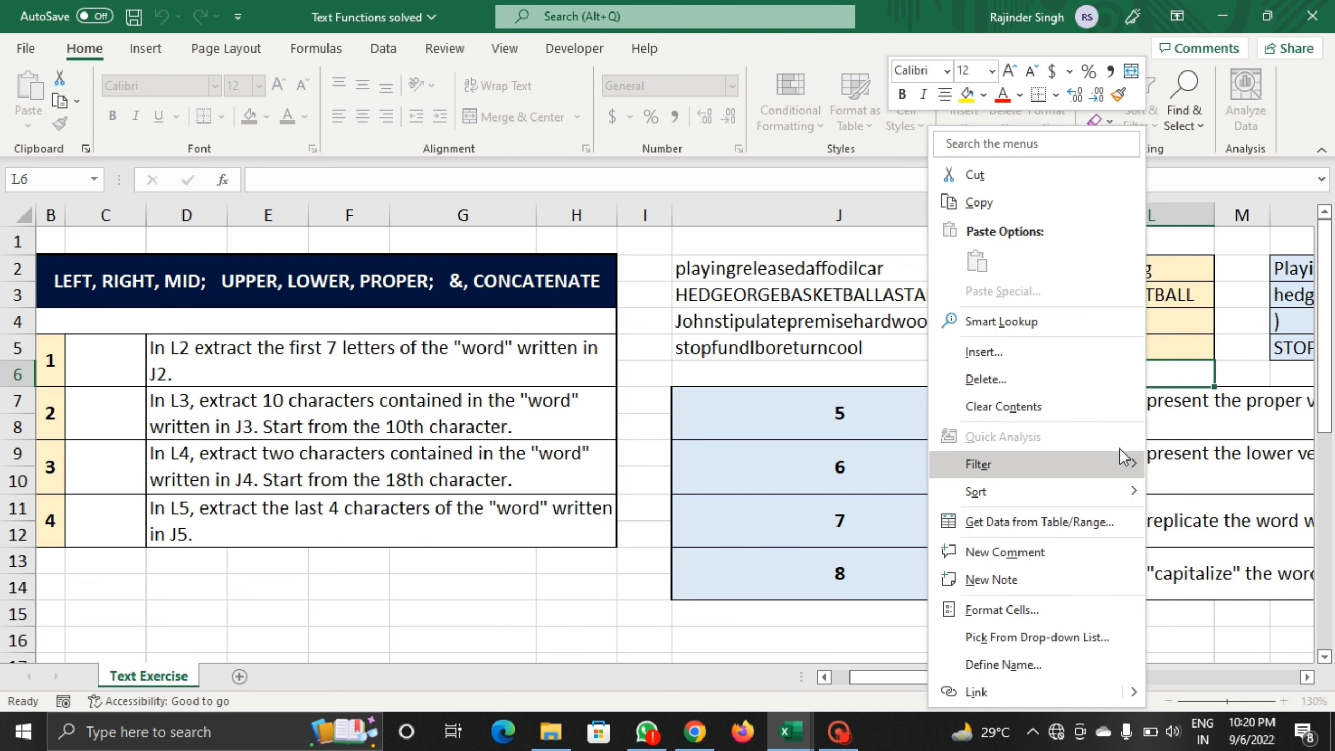
key("Escape")
left_click(1149, 351)
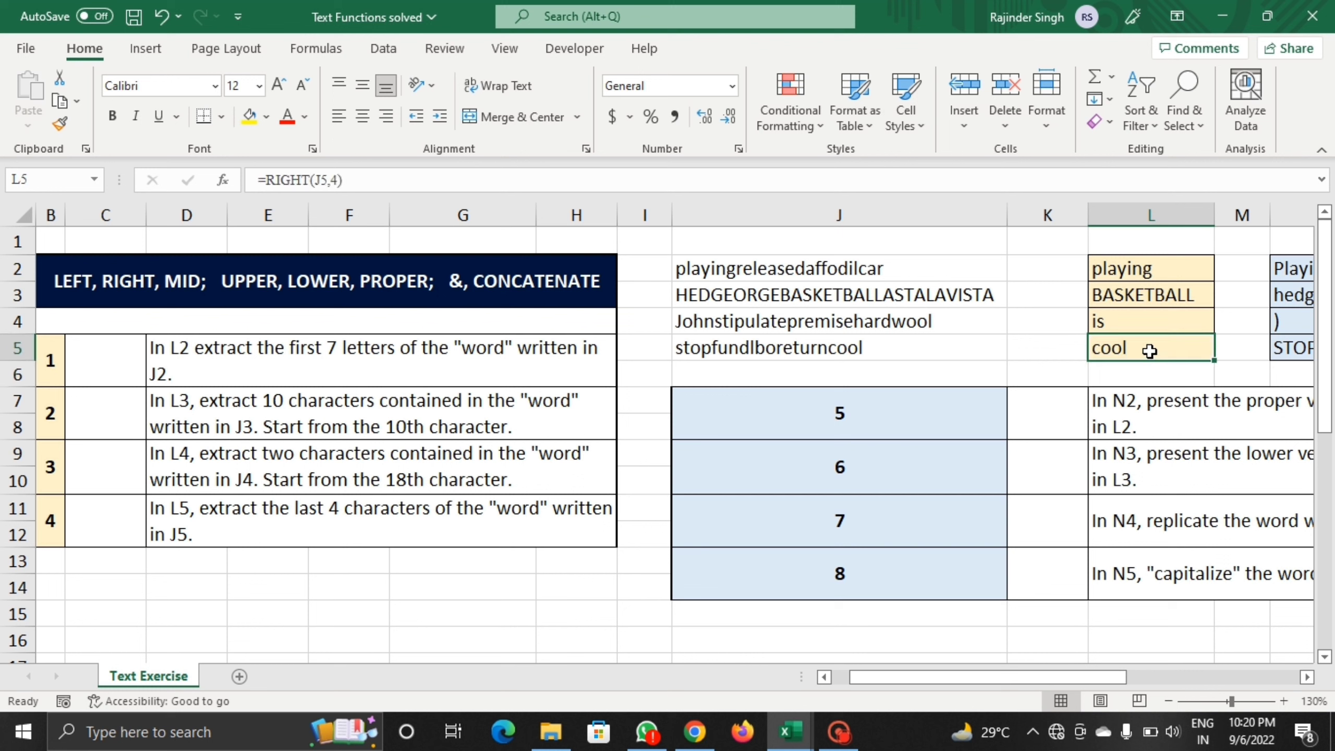
double_click(1149, 351)
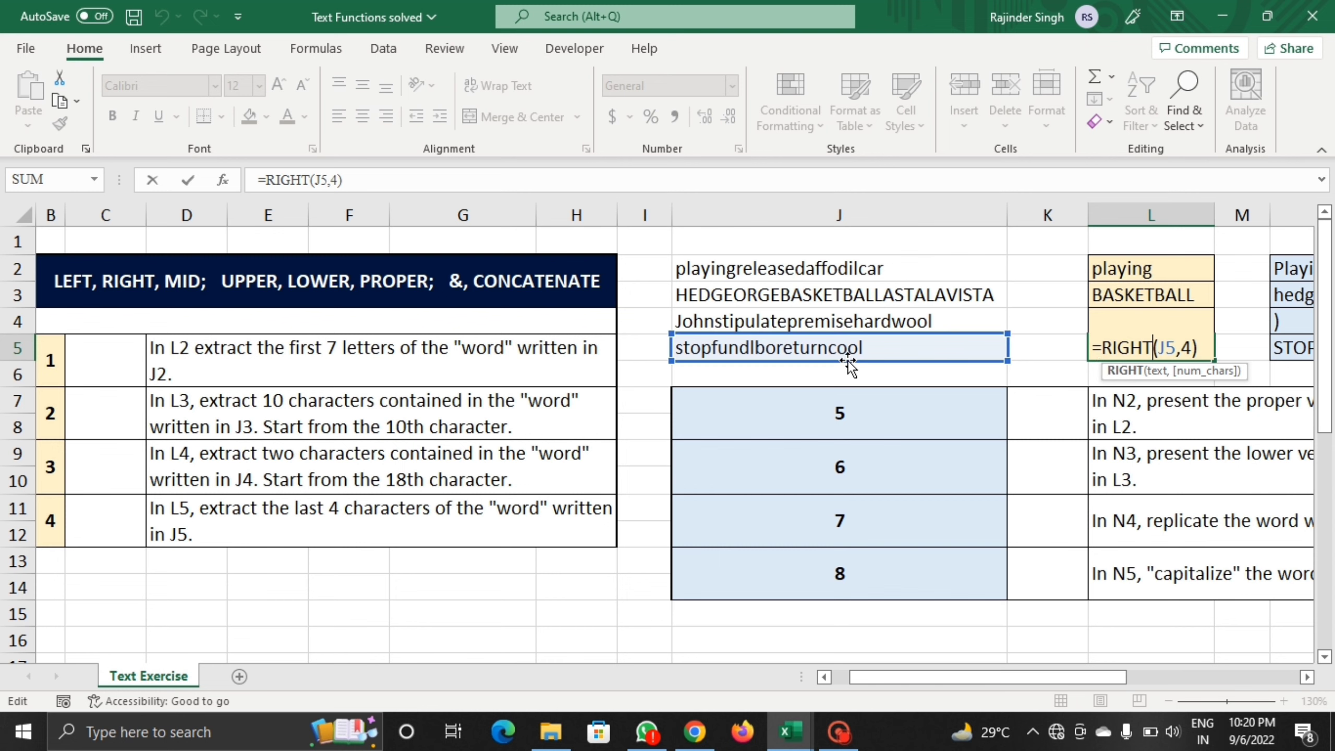
Step: Close L5 unchanged and examine the PROPER formula in N2 against its task description for question 5
key("Return")
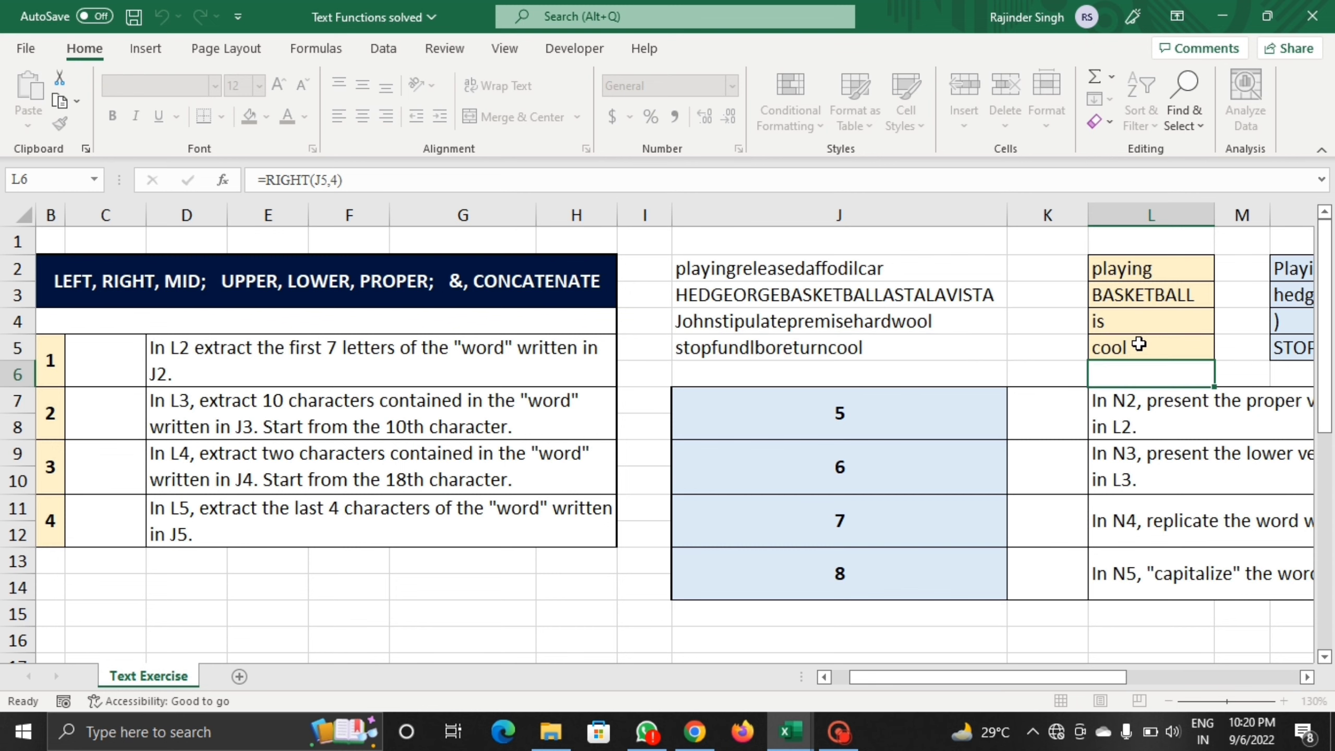
left_click_drag(1064, 683, 1208, 678)
left_click(1280, 700)
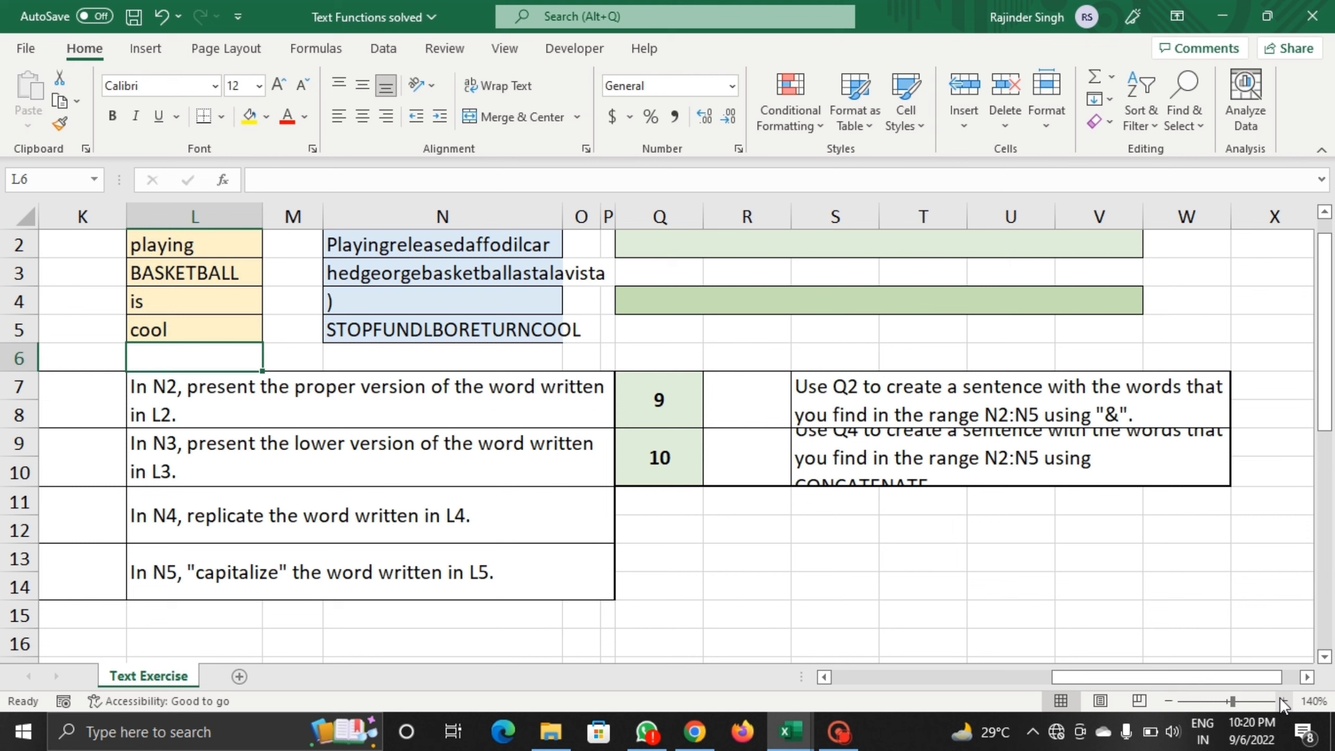
scroll(163, 429, "up", 1)
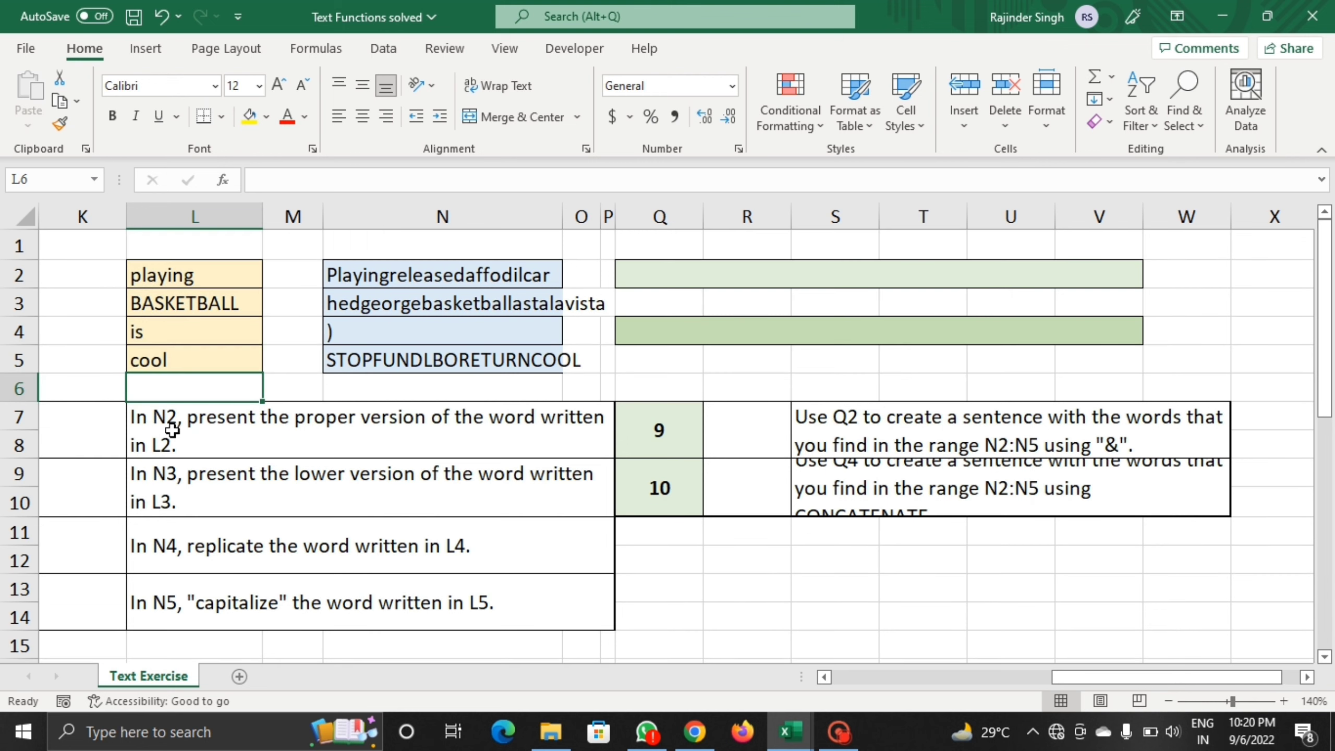
left_click(202, 432)
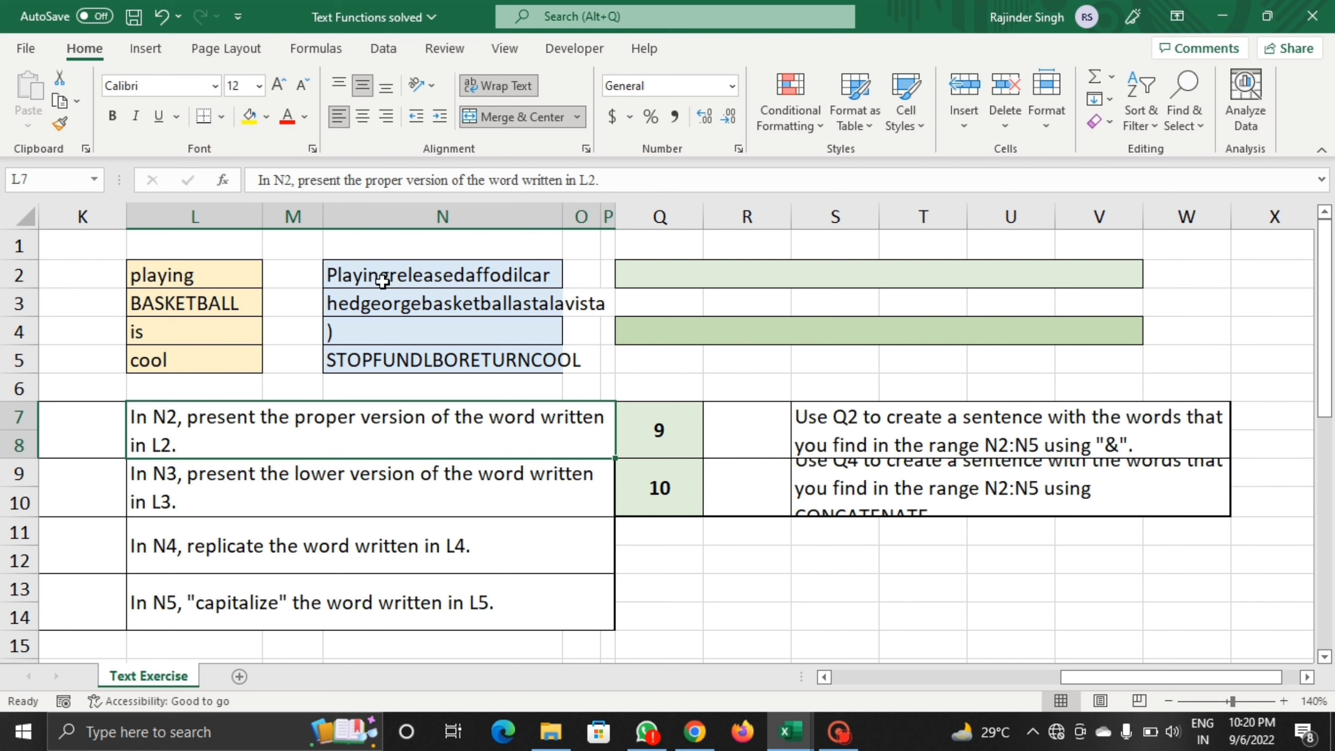
left_click(398, 275)
double_click(418, 275)
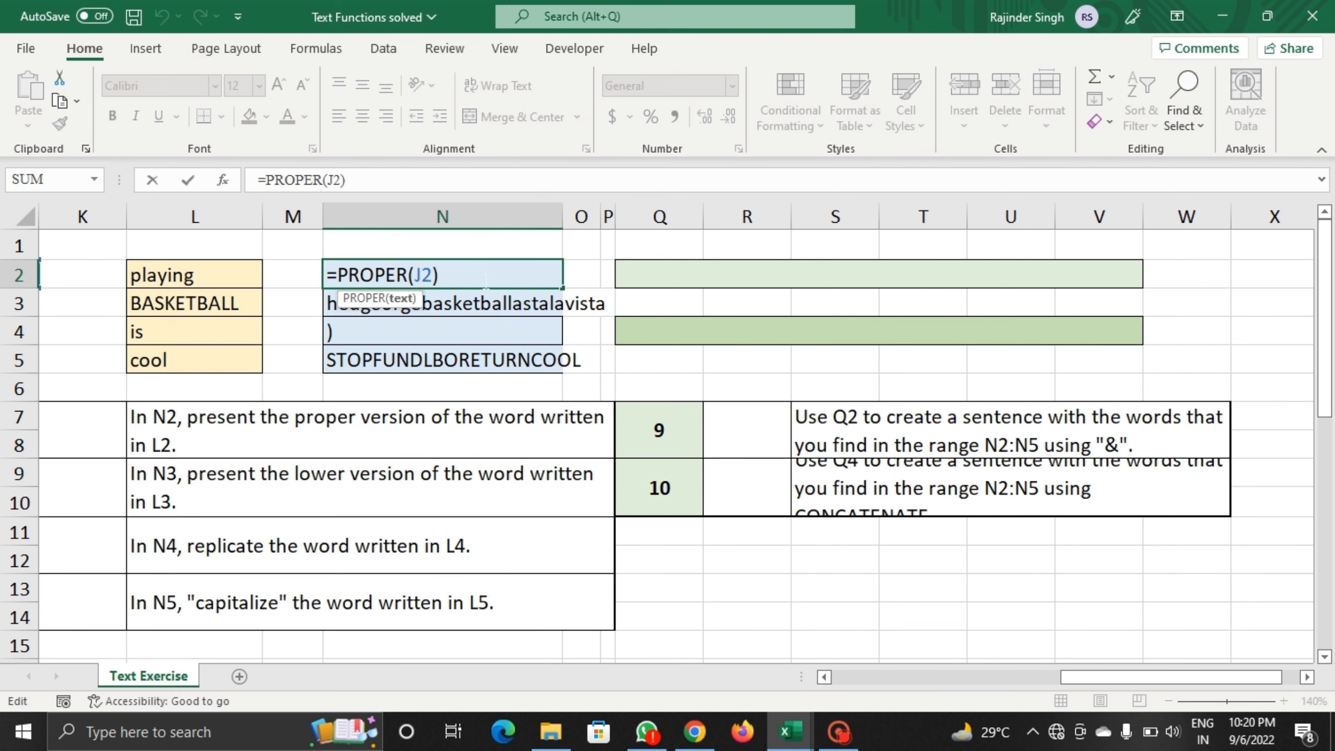
key("End")
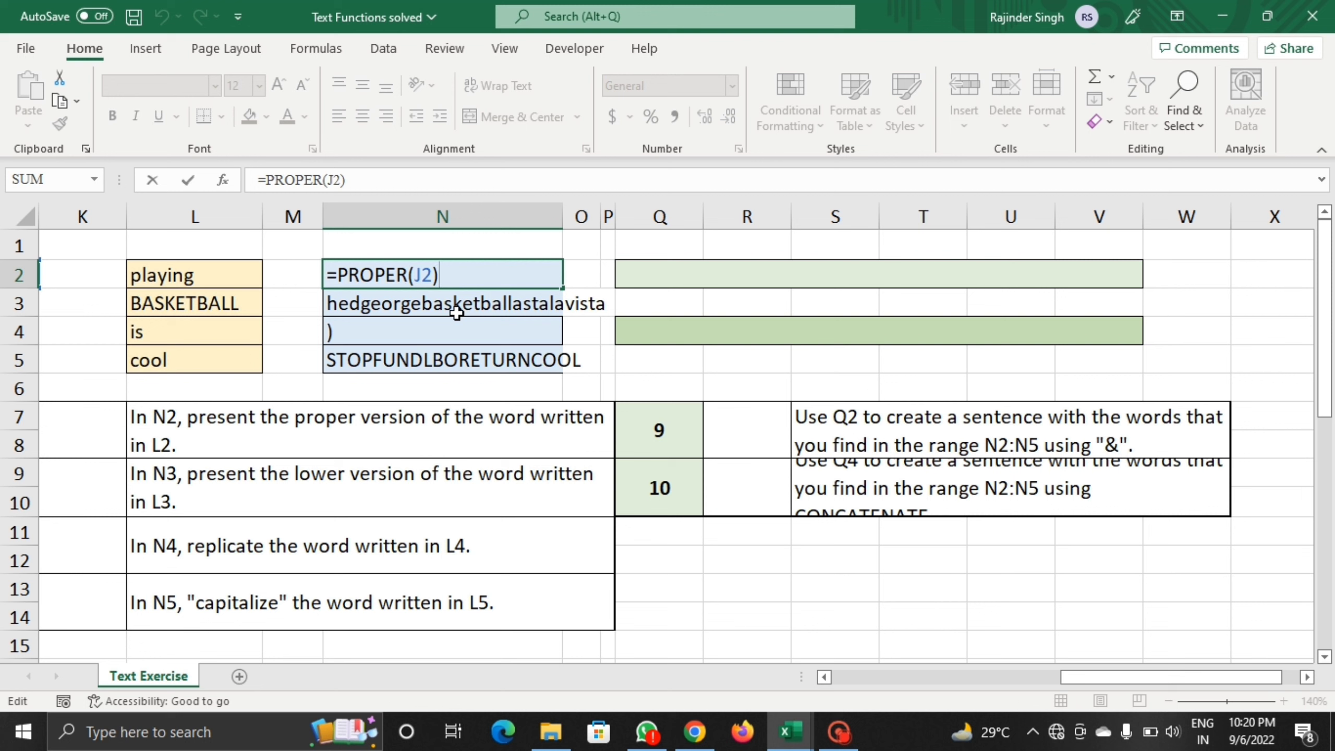
key("Return")
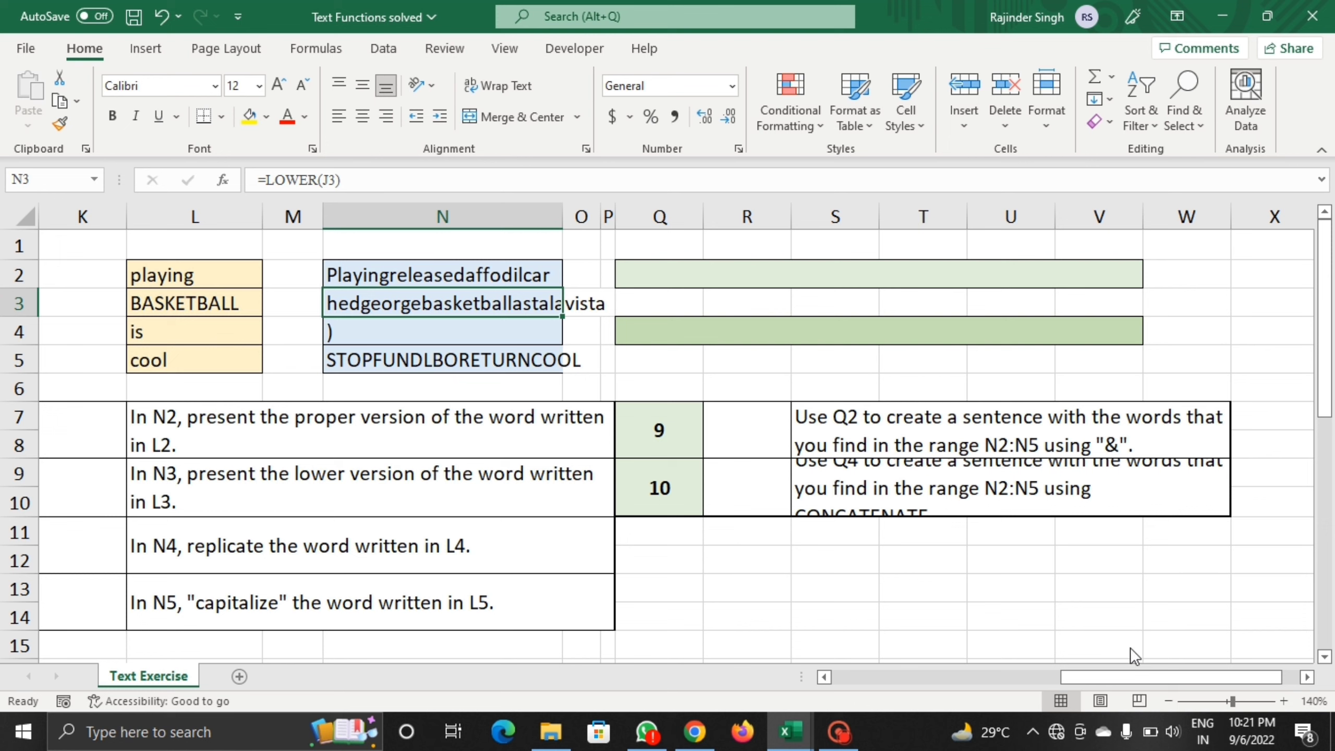
Step: Compare the LOWER formula result in N3 with its uppercase source word in J3, and check N4 below it
left_click_drag(1125, 676, 1036, 677)
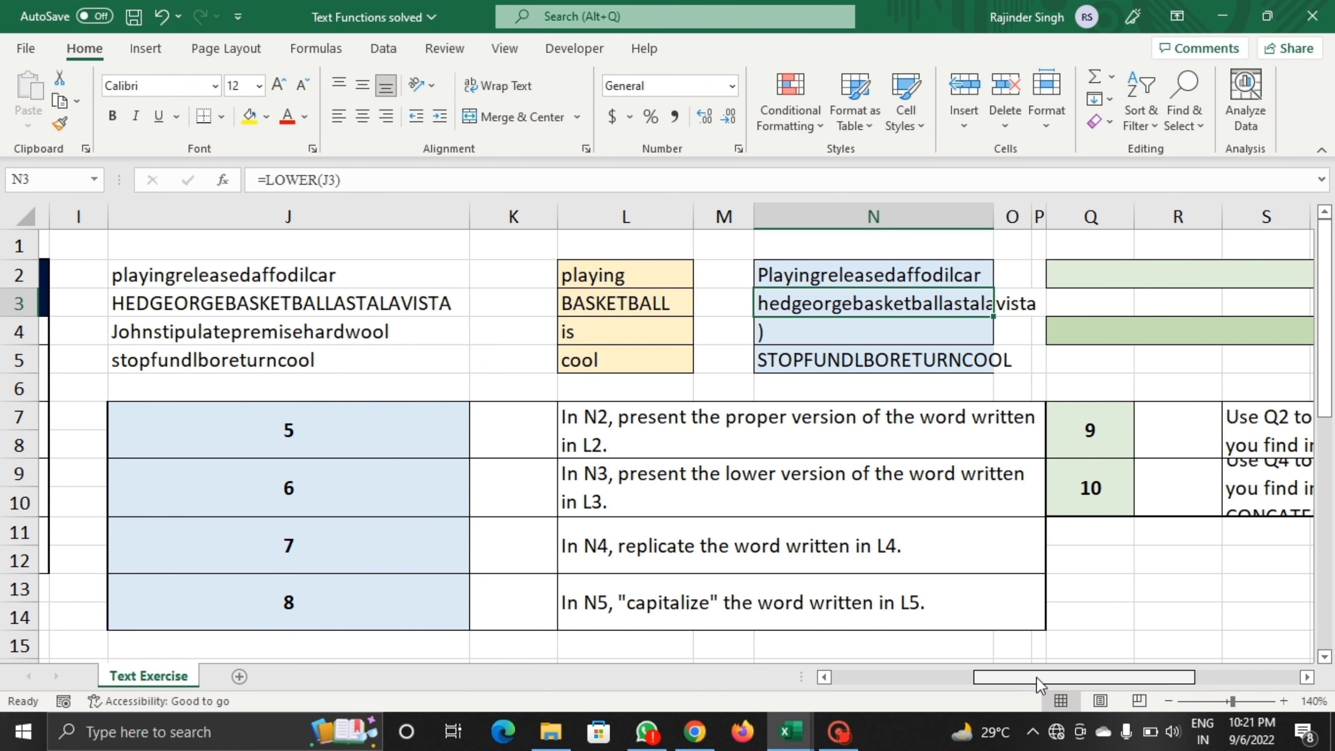
left_click(223, 299)
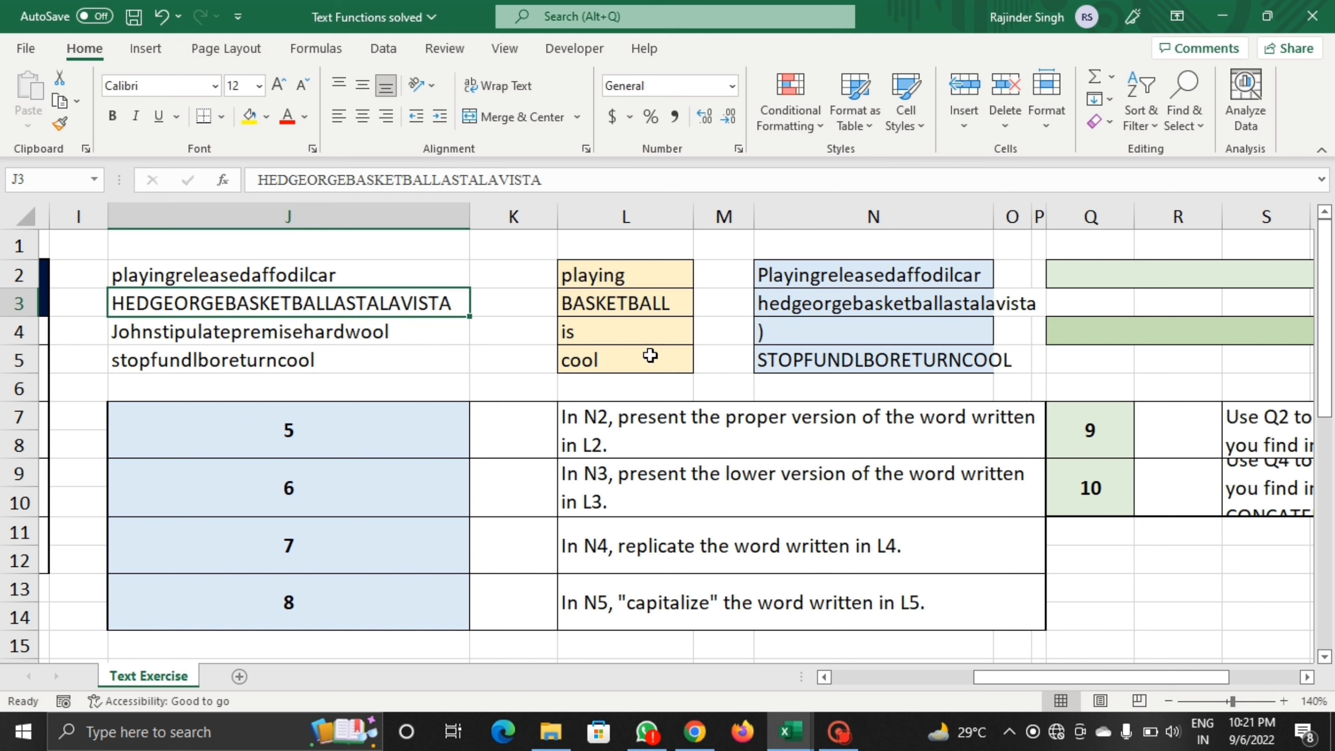
left_click(789, 315)
left_click(801, 340)
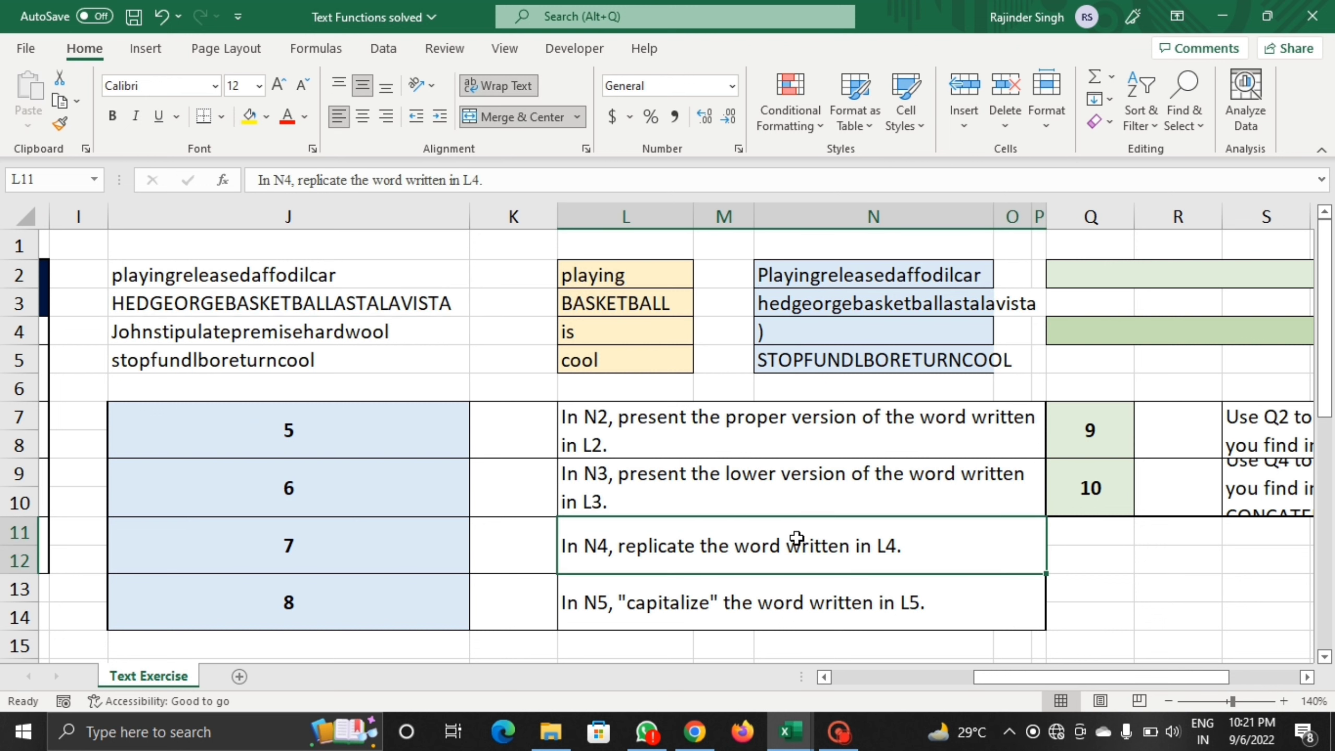
Step: Examine the UPPER formula in N5 against the question 8 task and its source word in J5
left_click(778, 602)
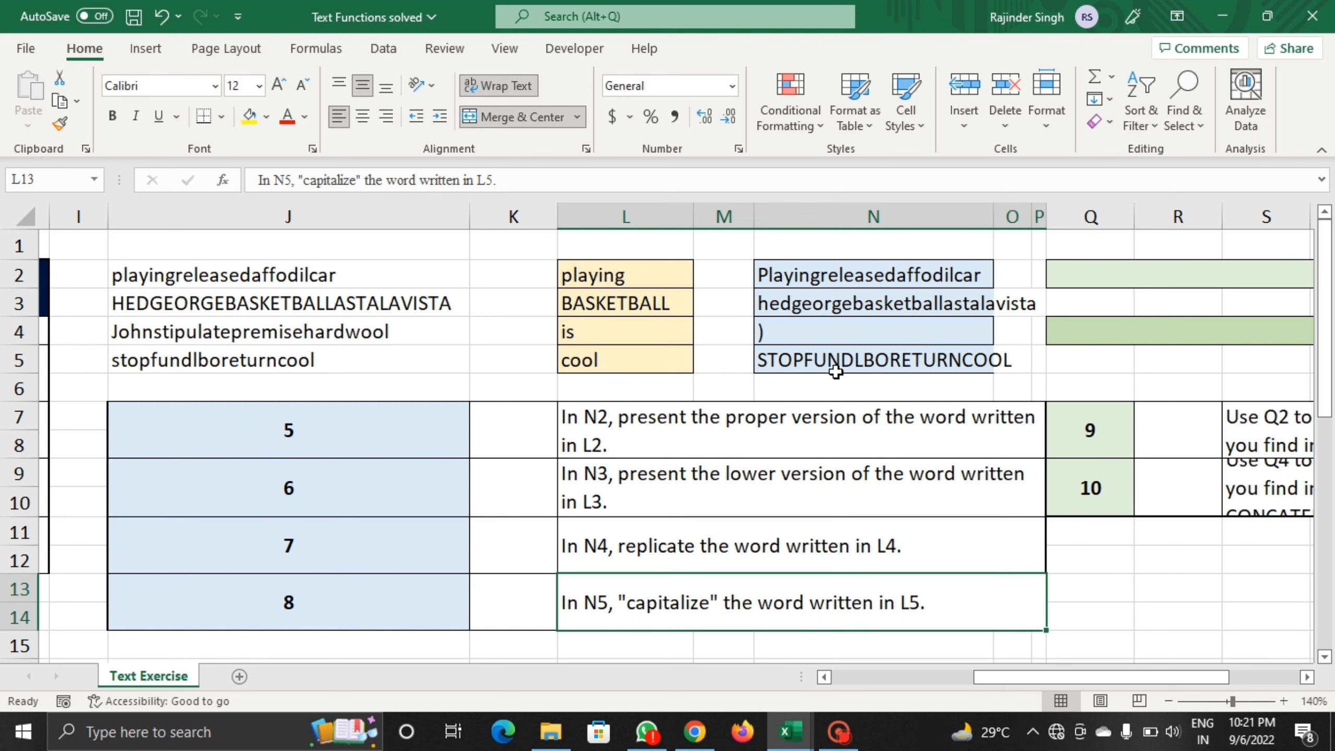
left_click(839, 356)
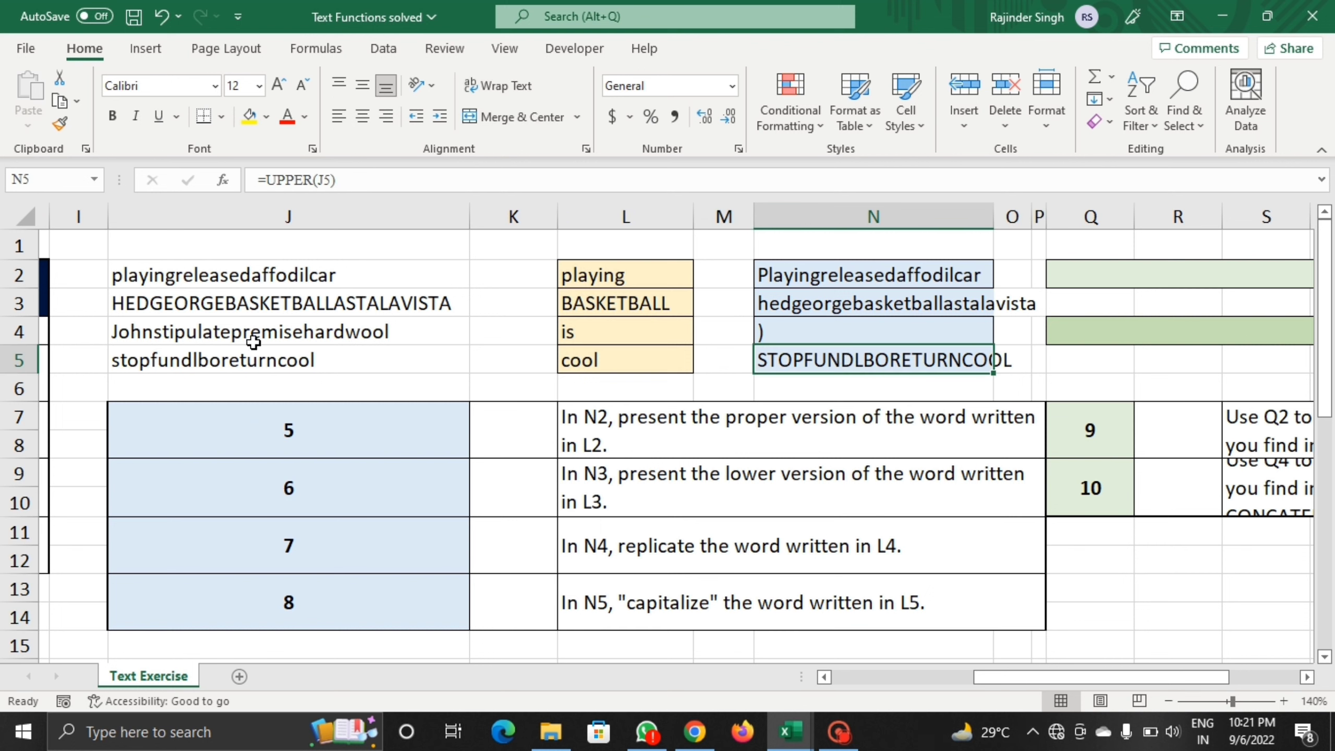
left_click(253, 358)
left_click(783, 359)
left_click_drag(1180, 679, 1246, 679)
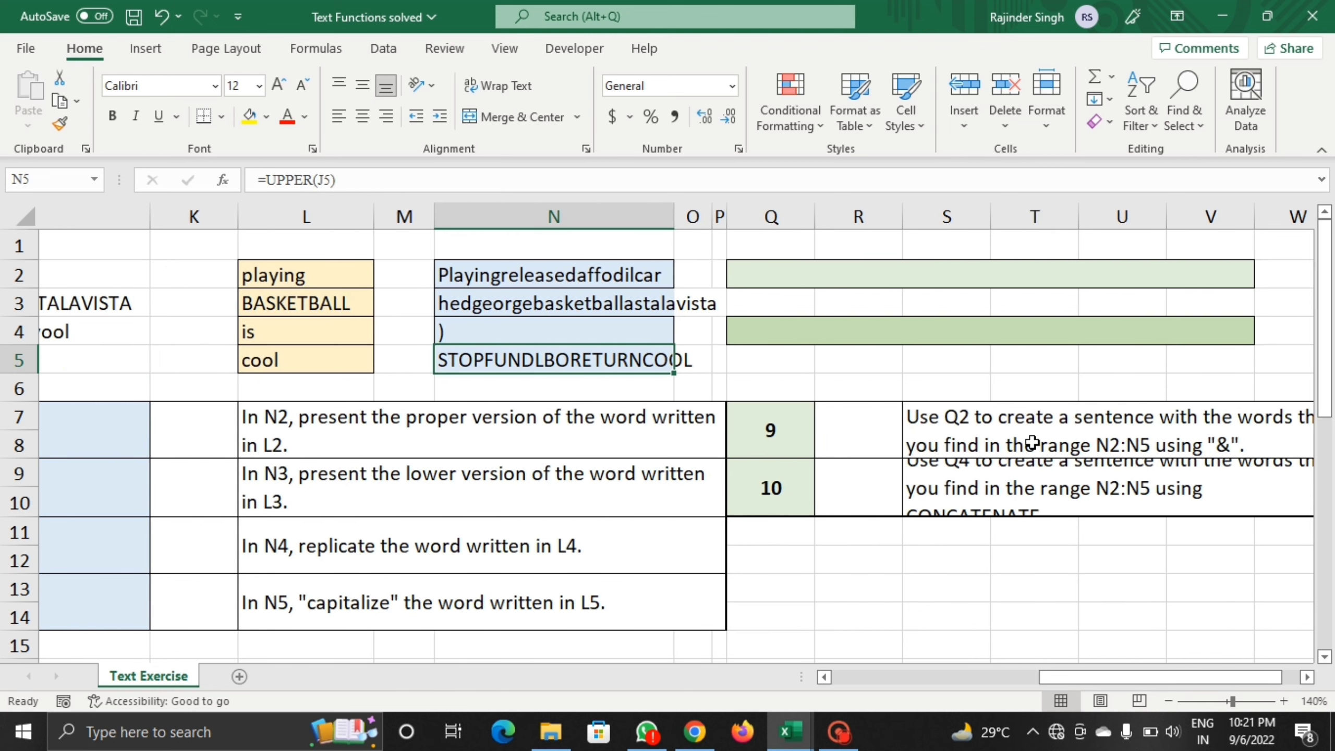
Step: Switch to the Vlookup solved workbook and view its team table at 120% zoom
left_click(790, 744)
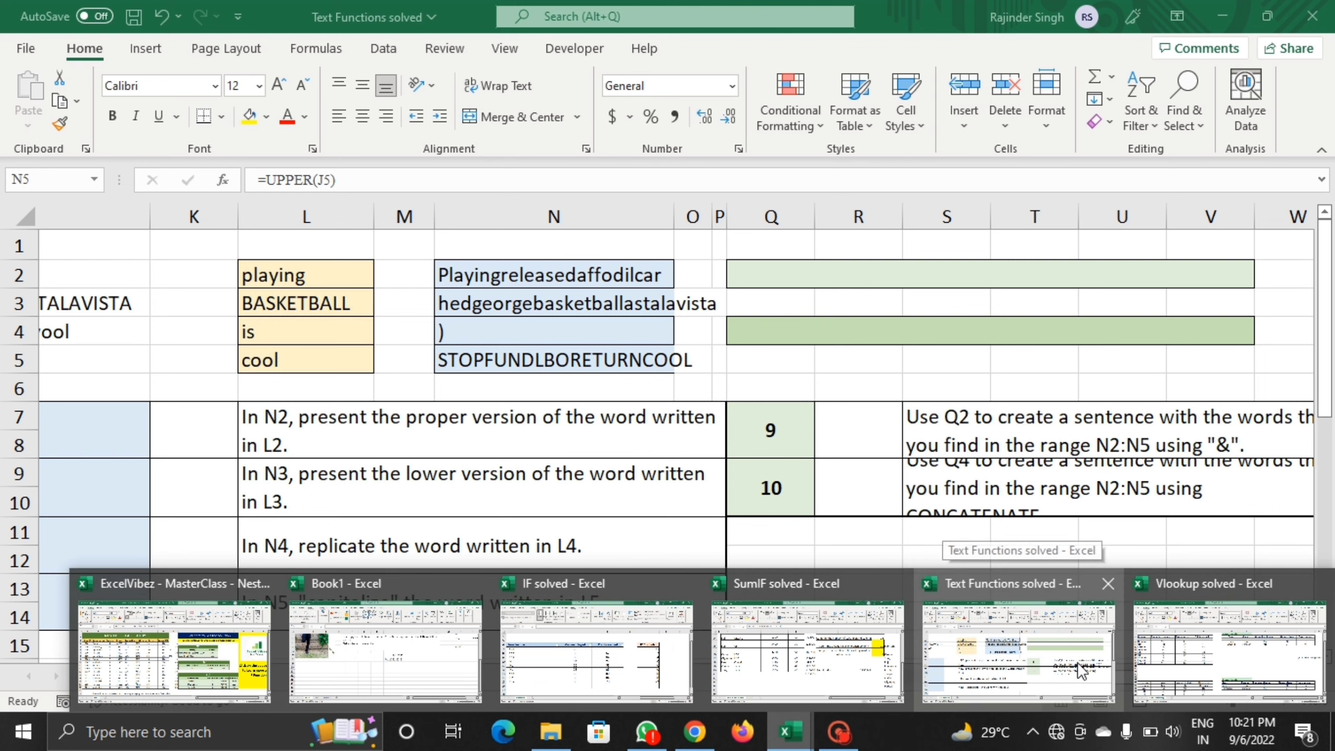
left_click(1162, 655)
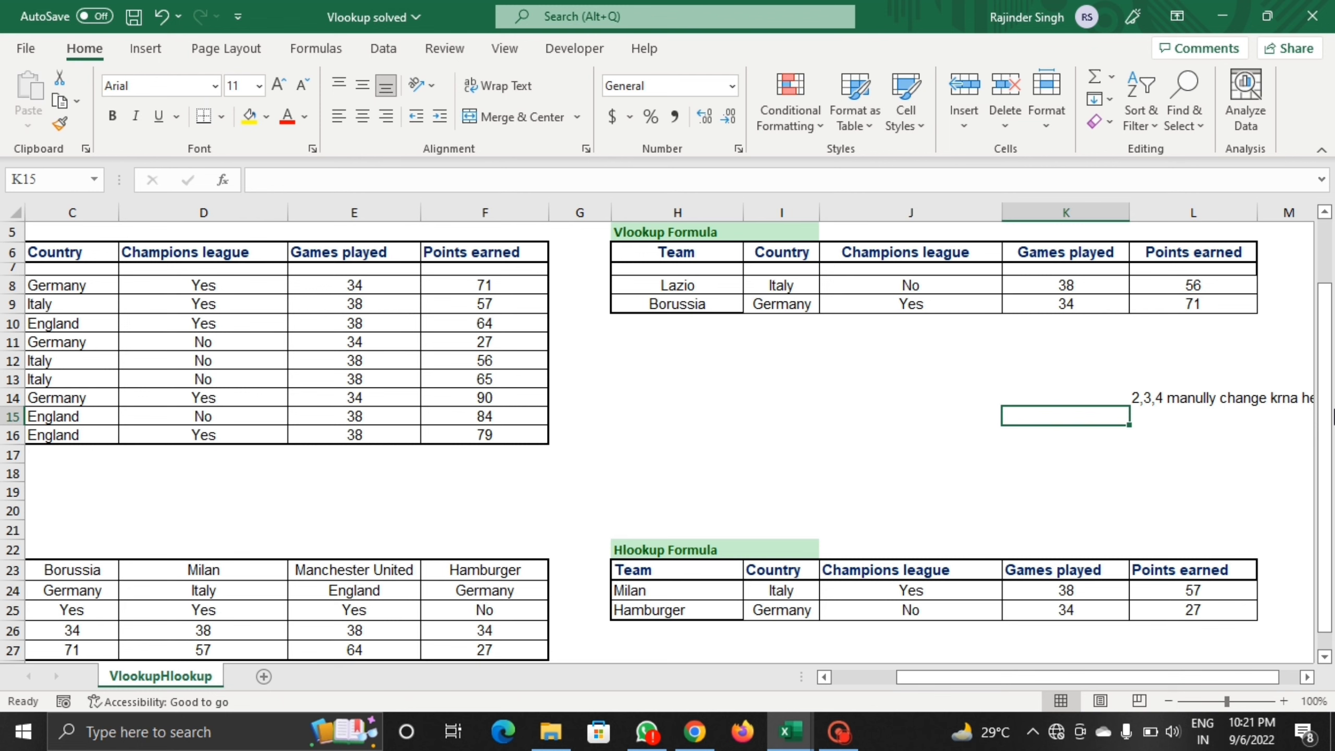
scroll(1327, 379, "up", 1)
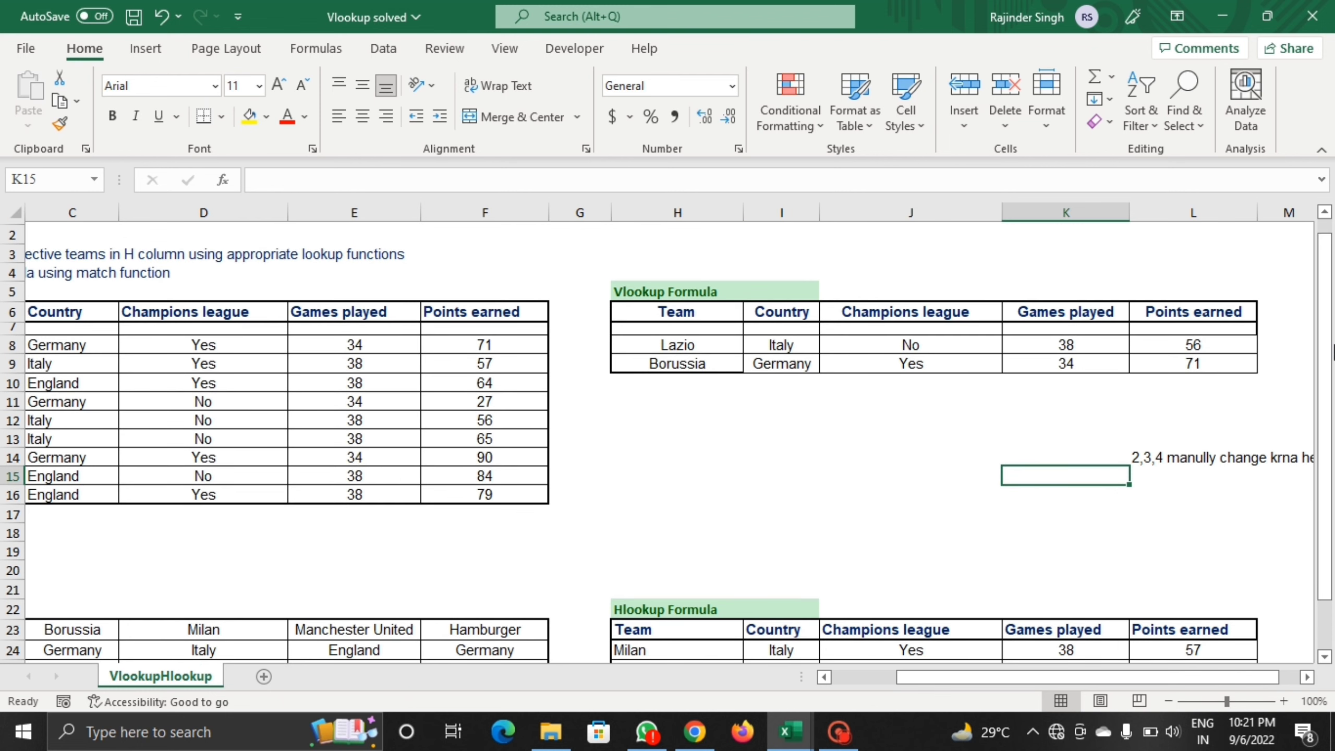
left_click(1282, 702)
left_click(1282, 701)
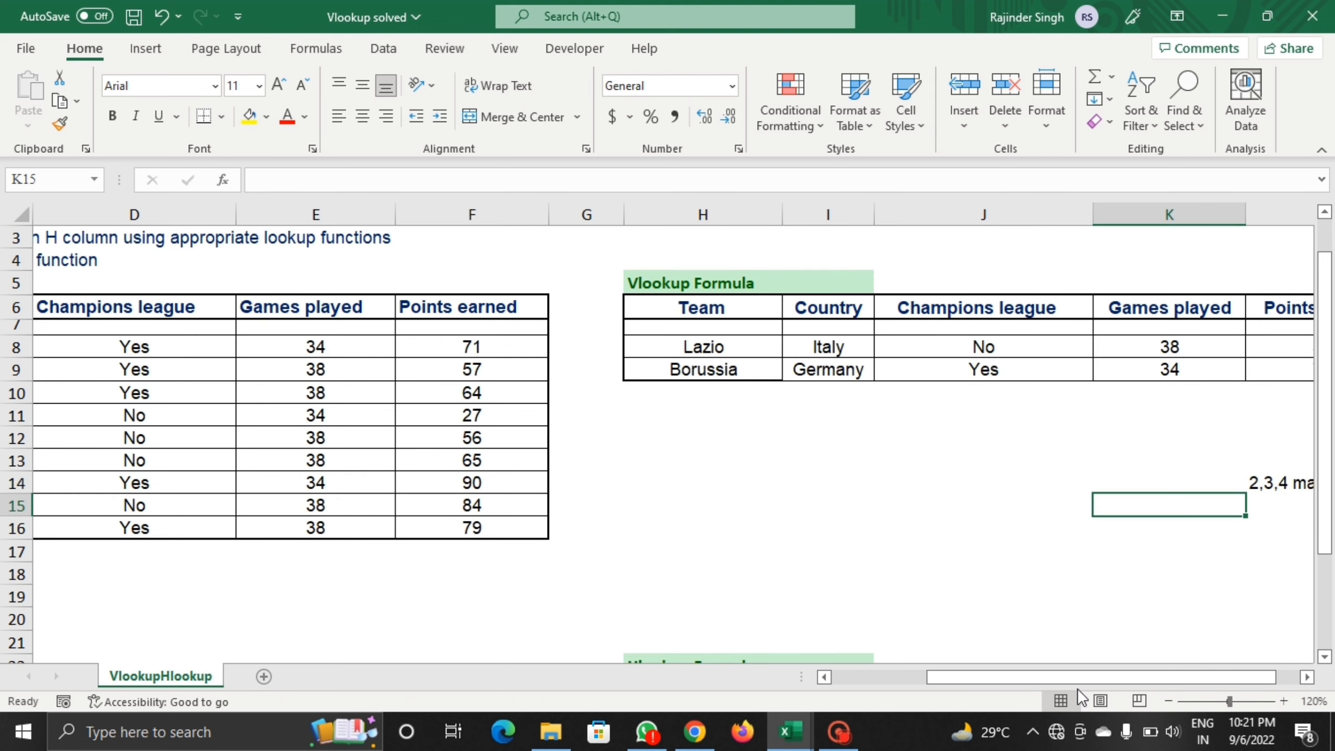
left_click_drag(1078, 675, 875, 664)
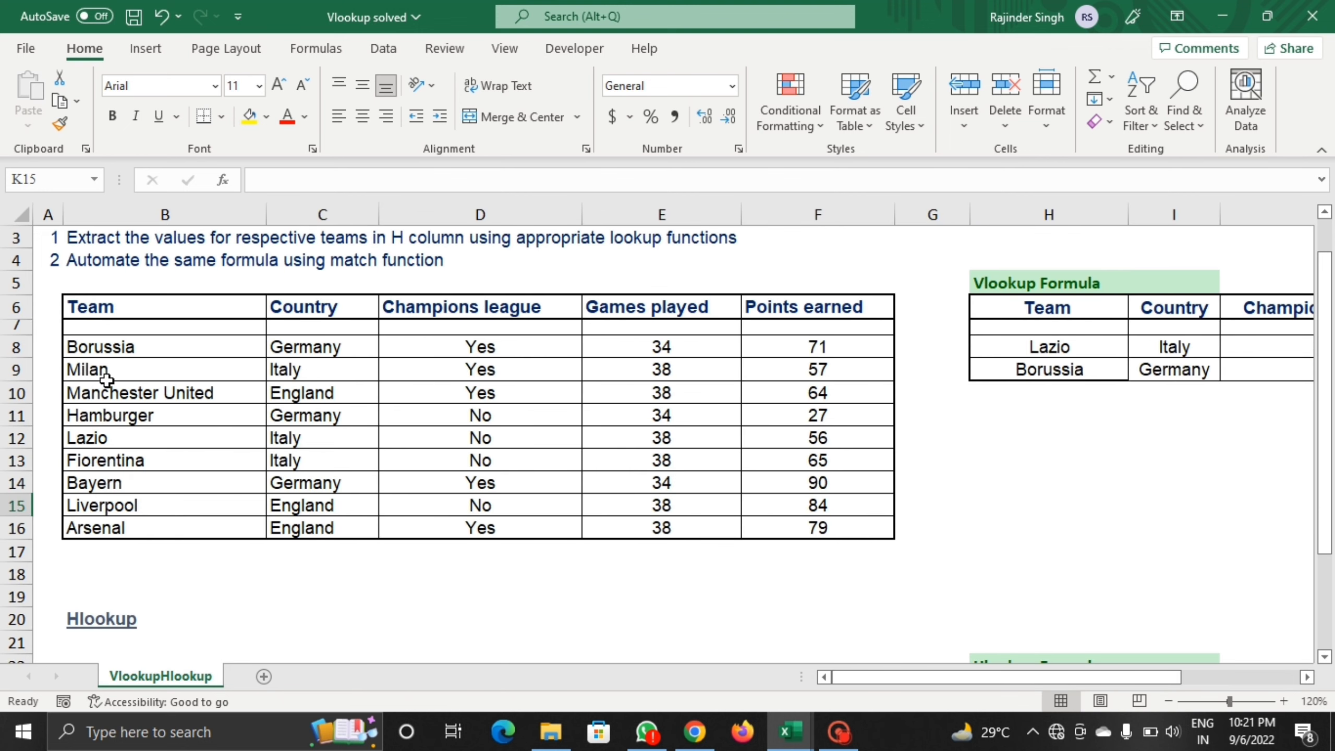
Step: Name the team table range B6:F16 with the workbook owner's first name
left_click_drag(132, 306, 841, 527)
left_click(52, 179)
type("rajinder")
key("Return")
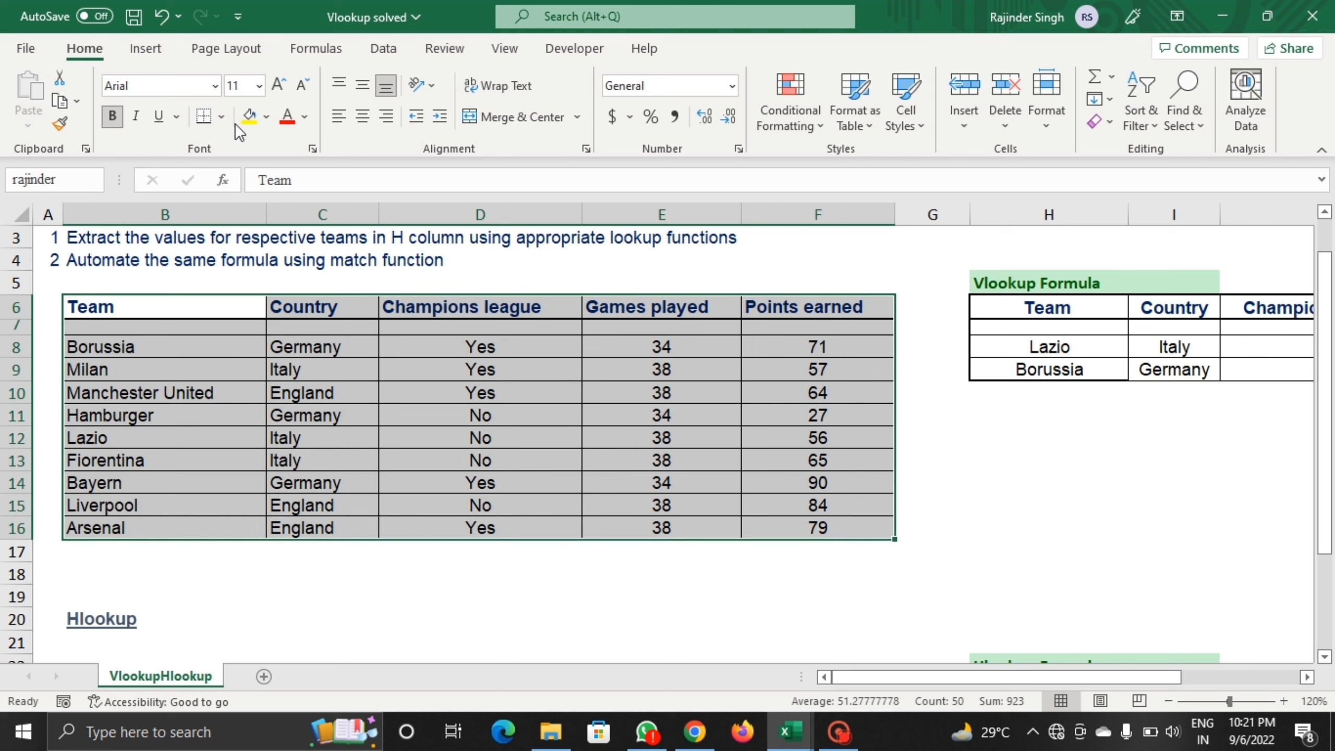
Step: View the New Name dialog for range B6:F16 and close it without defining a name
left_click(160, 39)
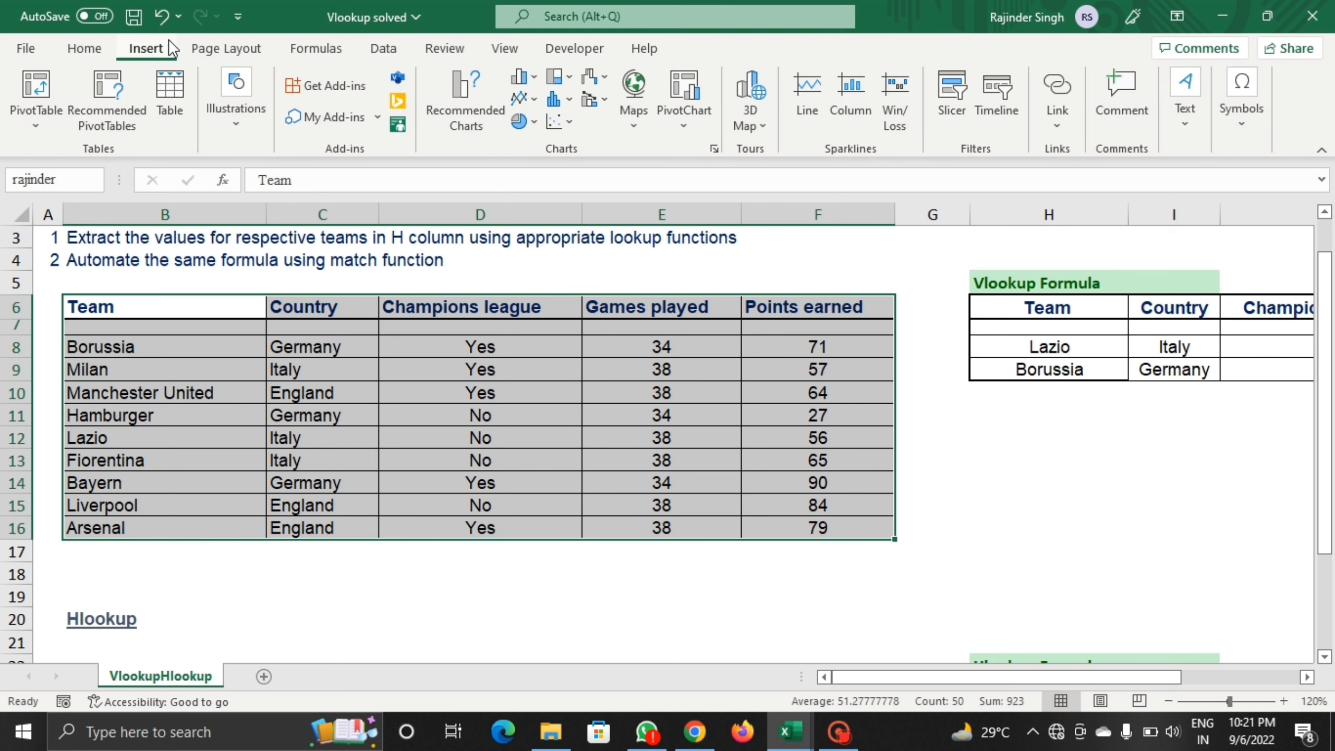
left_click(212, 49)
left_click(315, 48)
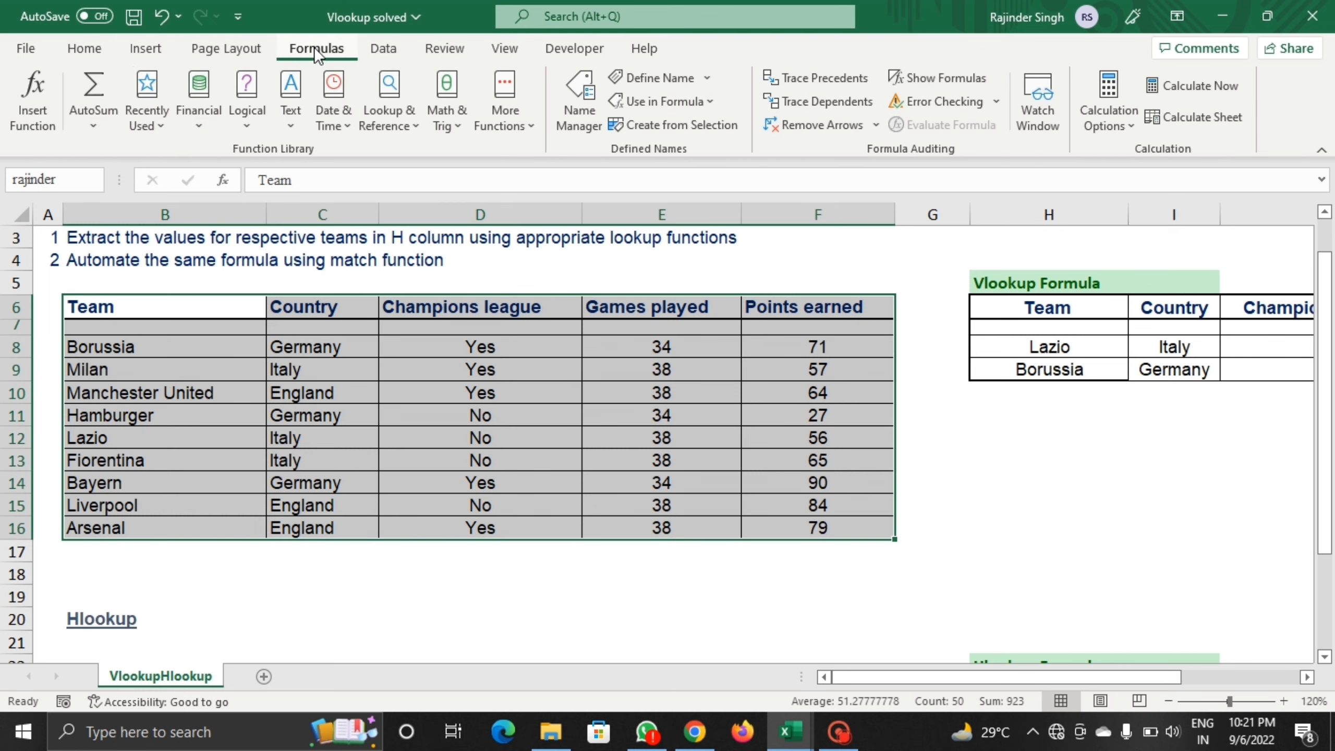
left_click(693, 84)
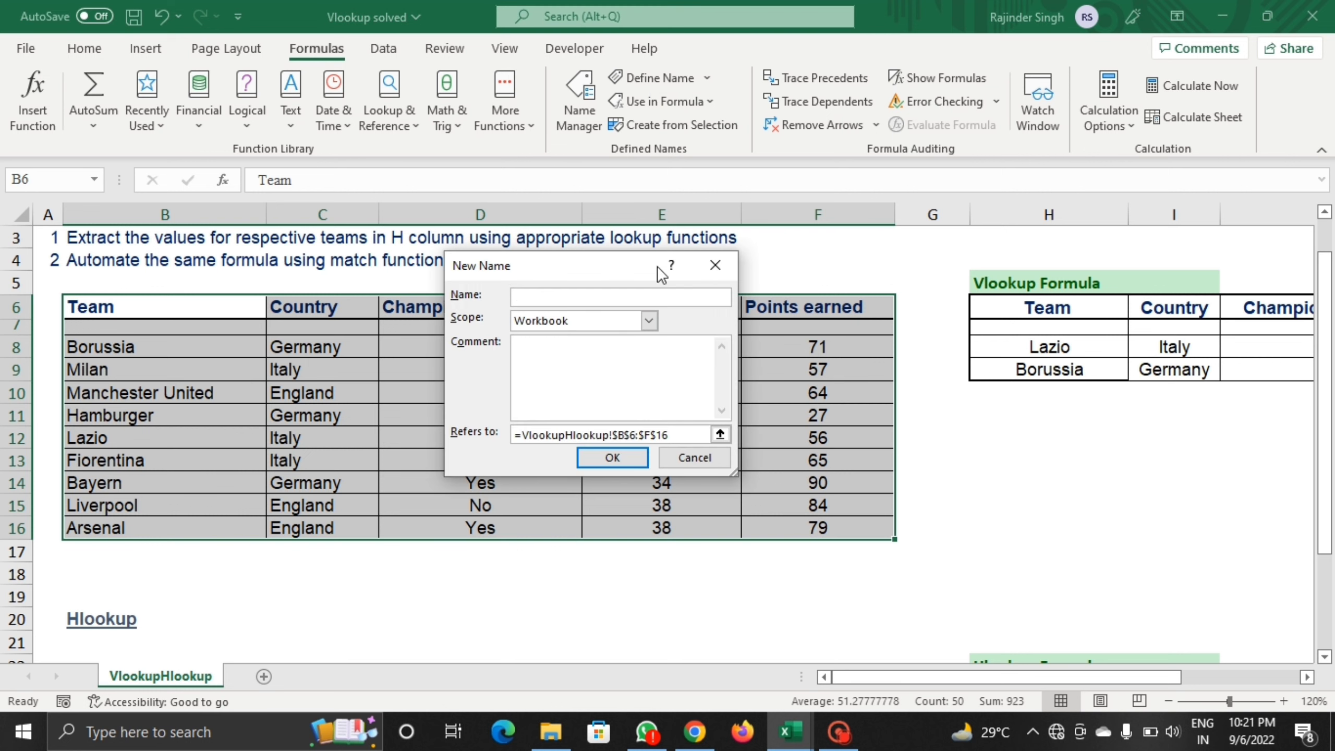
left_click(690, 463)
left_click(994, 392)
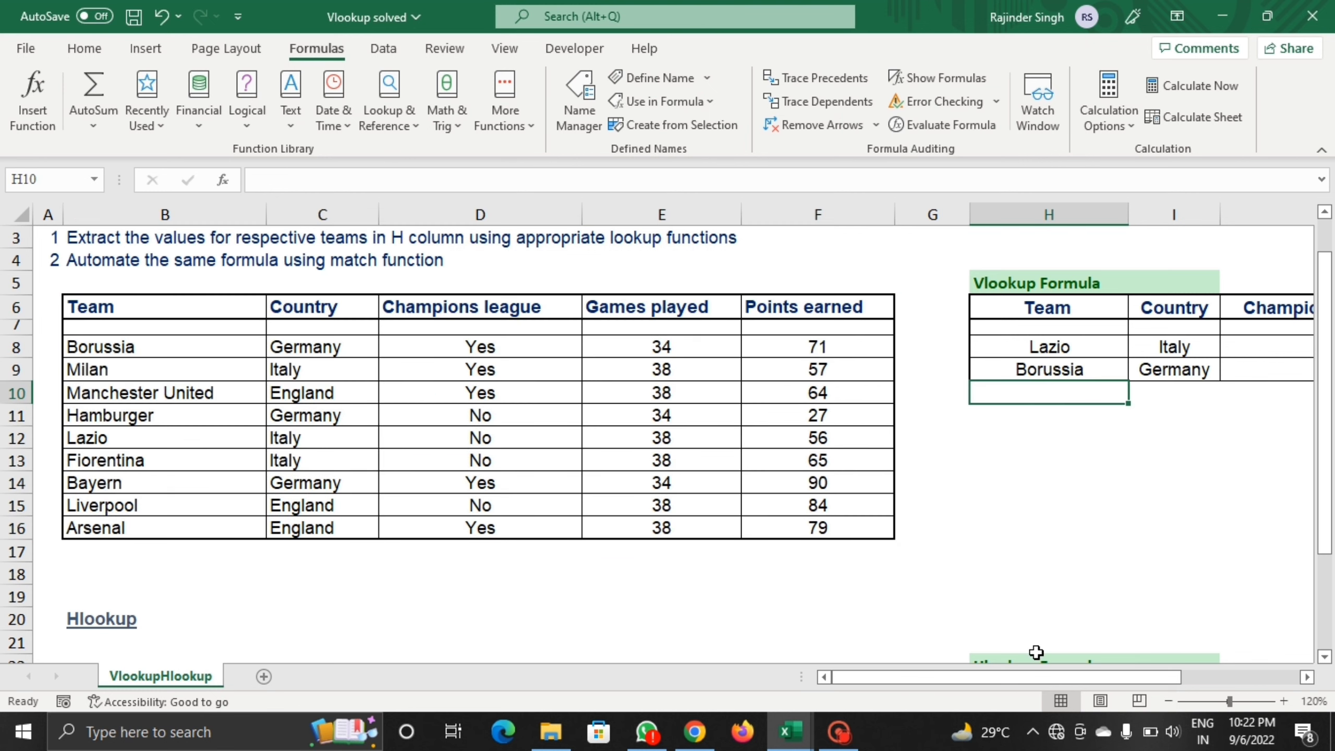
Step: Examine the VLOOKUP formula in I8, checking its lookup value $H$8 and the named range used as table array
left_click_drag(1014, 675, 1039, 675)
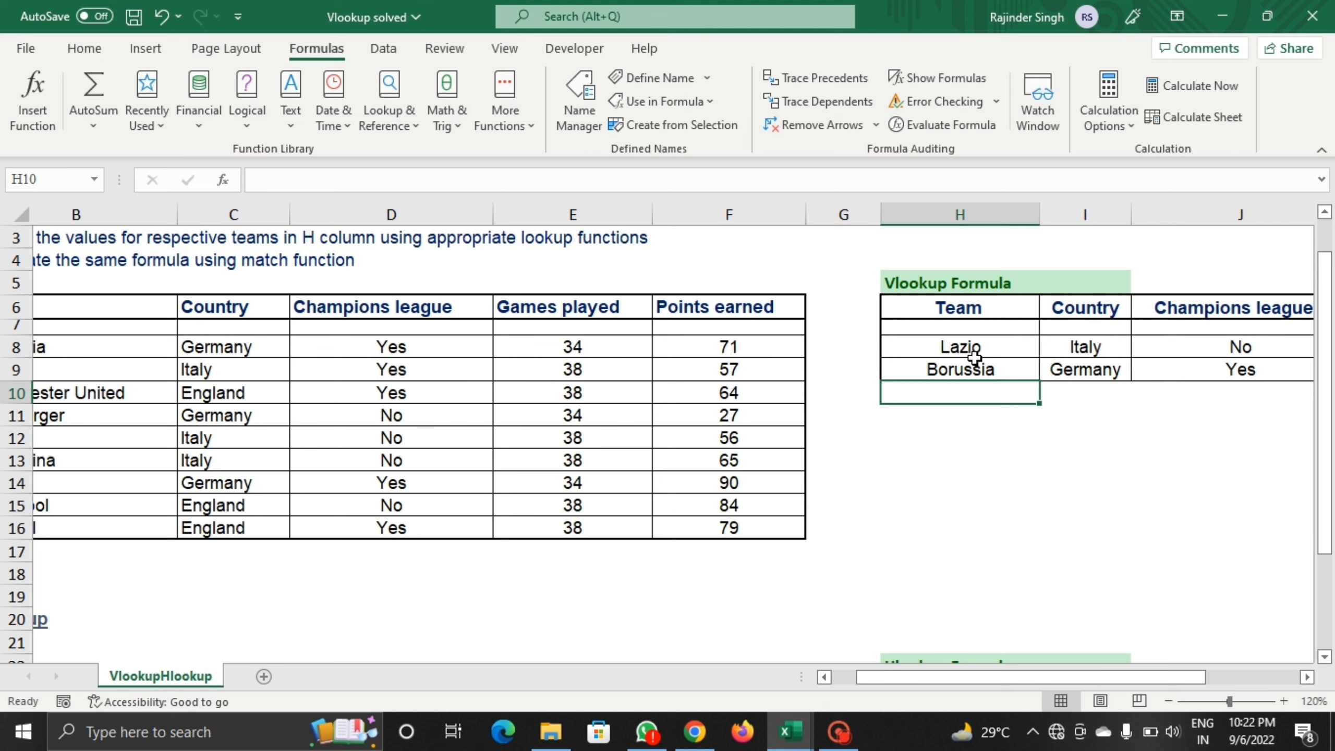
left_click_drag(1002, 683, 1139, 674)
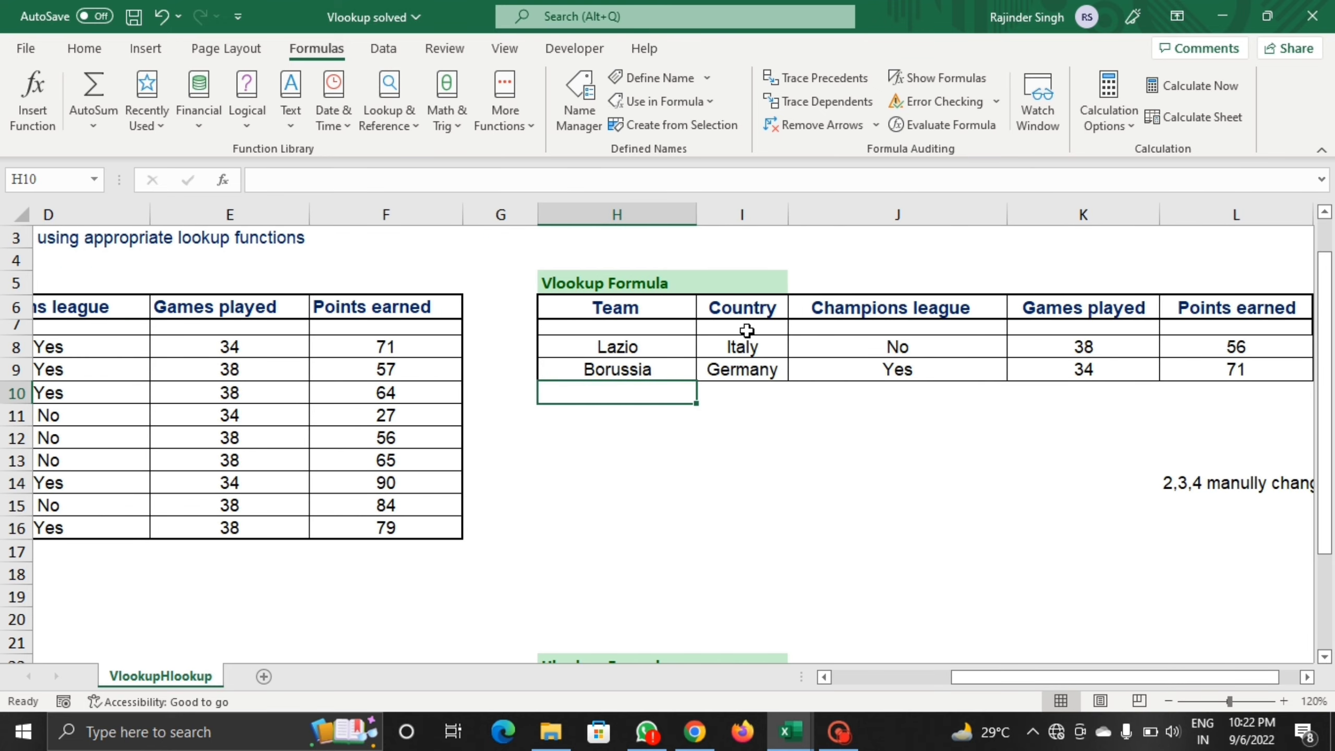
left_click(742, 357)
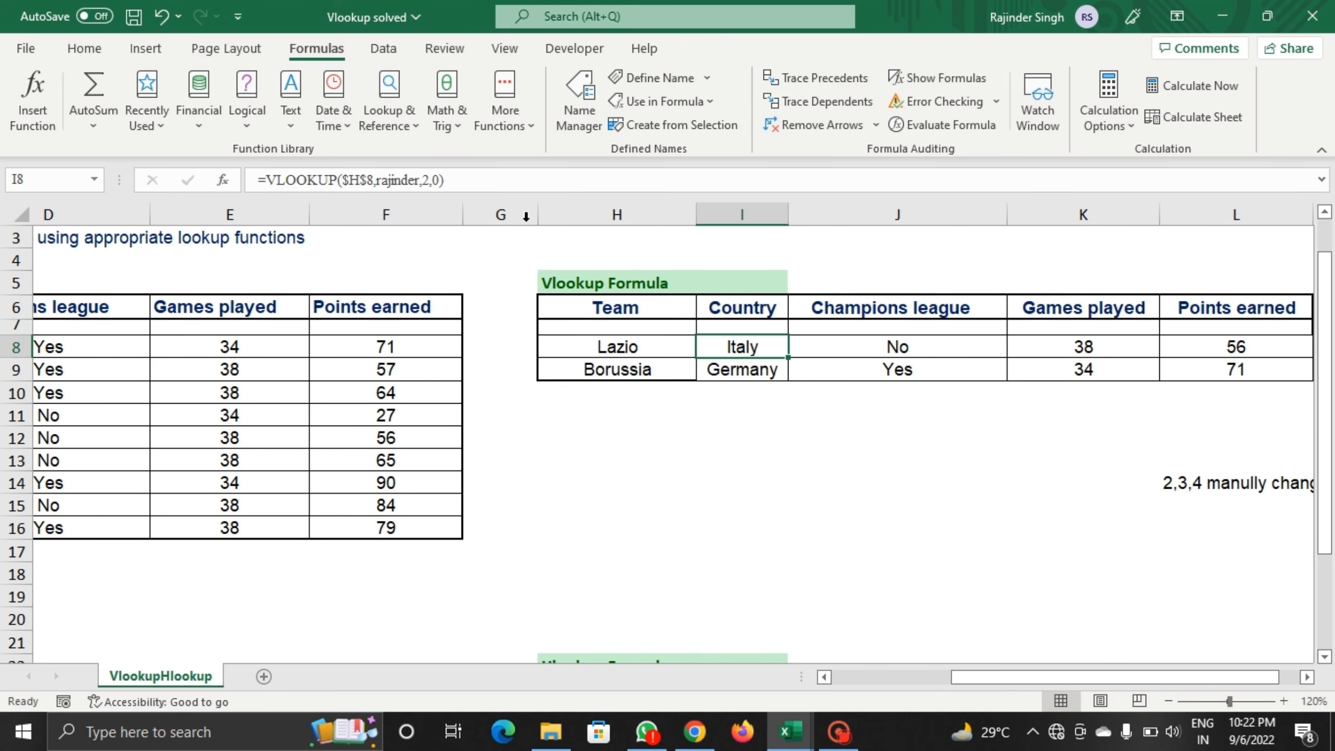
left_click(475, 185)
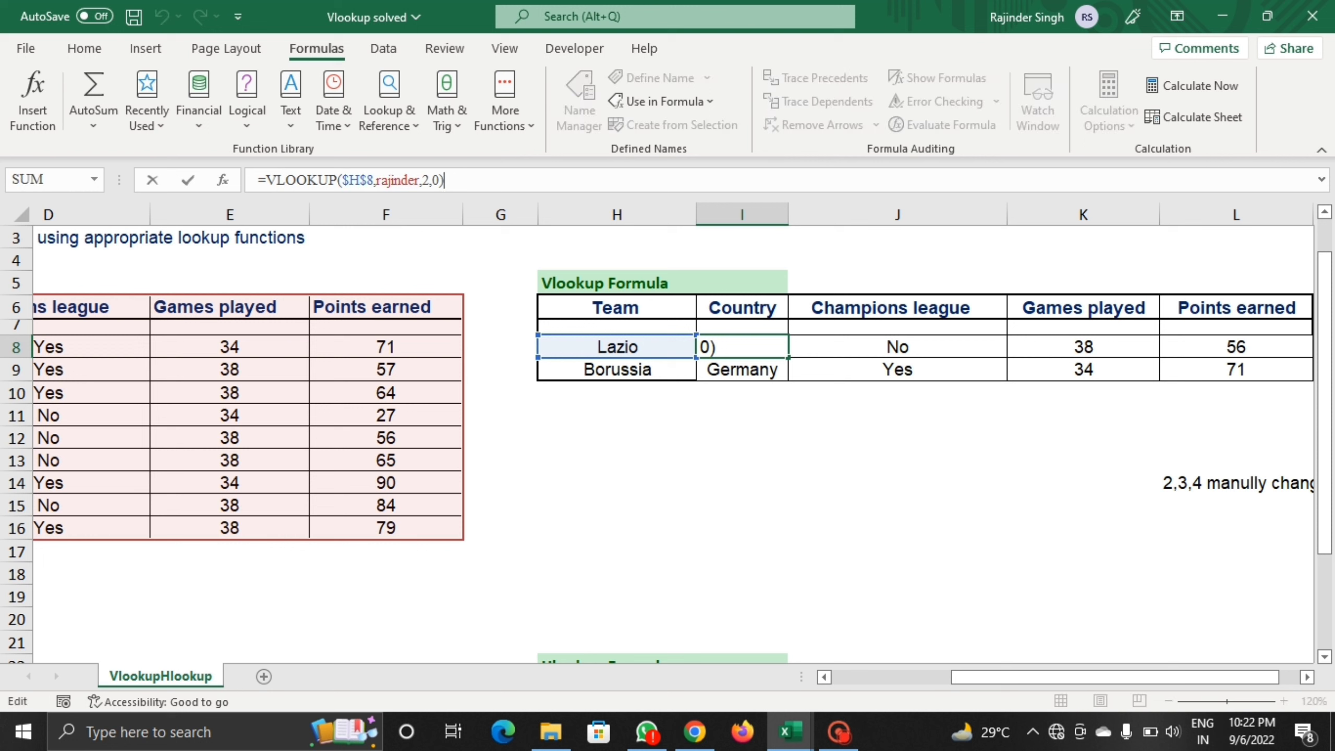
left_click(366, 180)
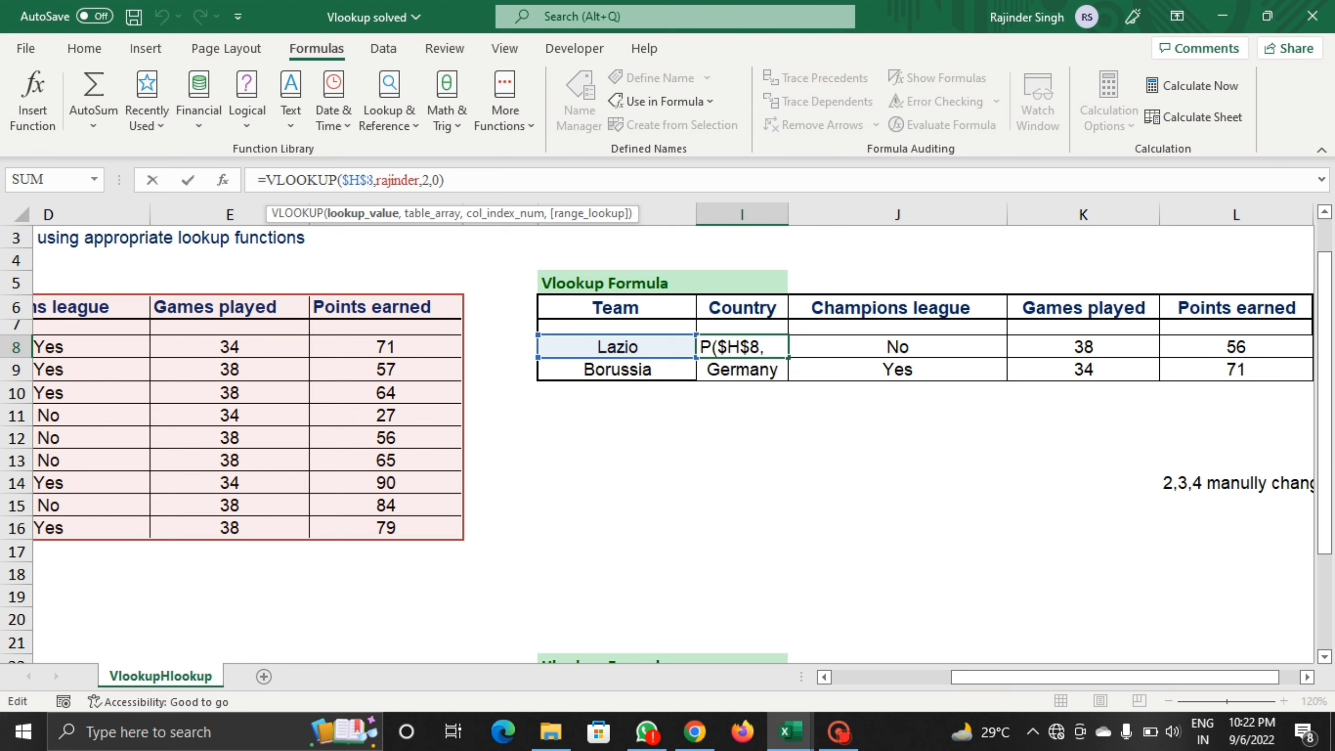
left_click(403, 181)
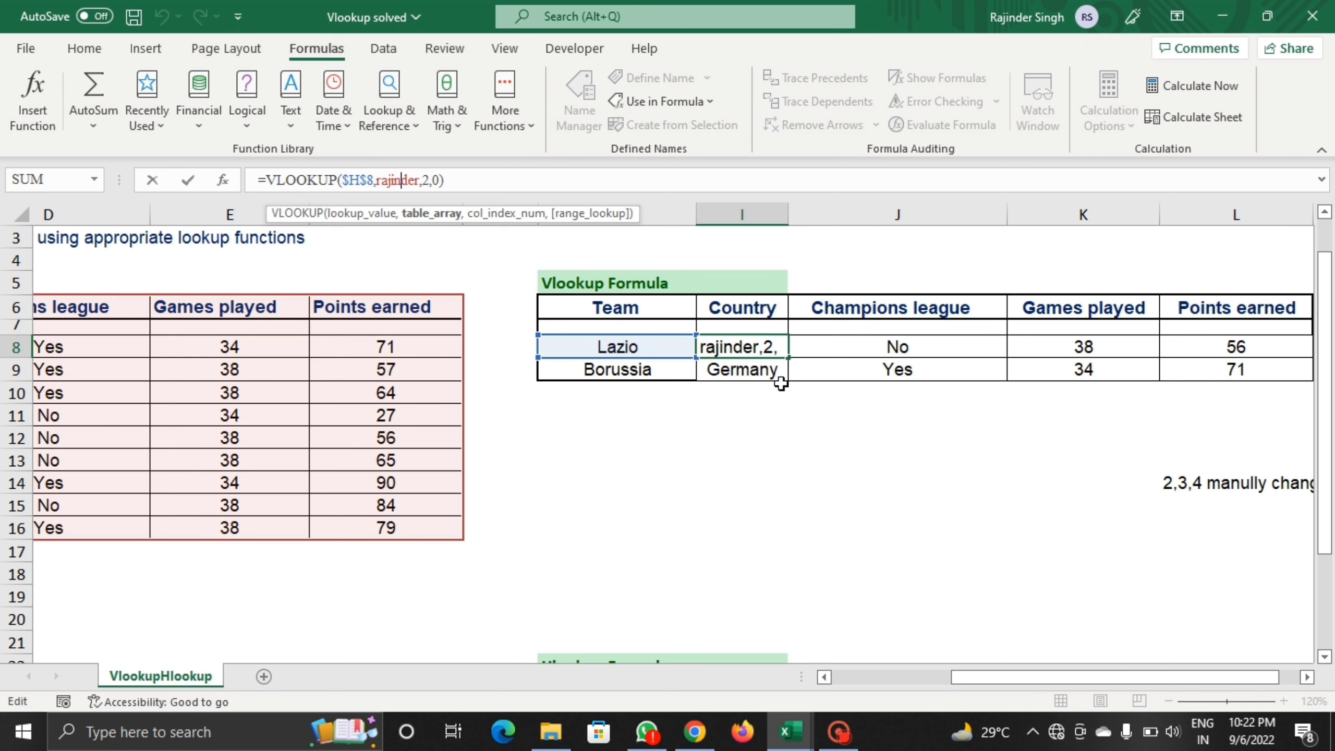
Step: Check the I8 VLOOKUP's column index 2 against the Country column of the team table, keeping the formula unchanged
left_click_drag(1093, 678, 968, 671)
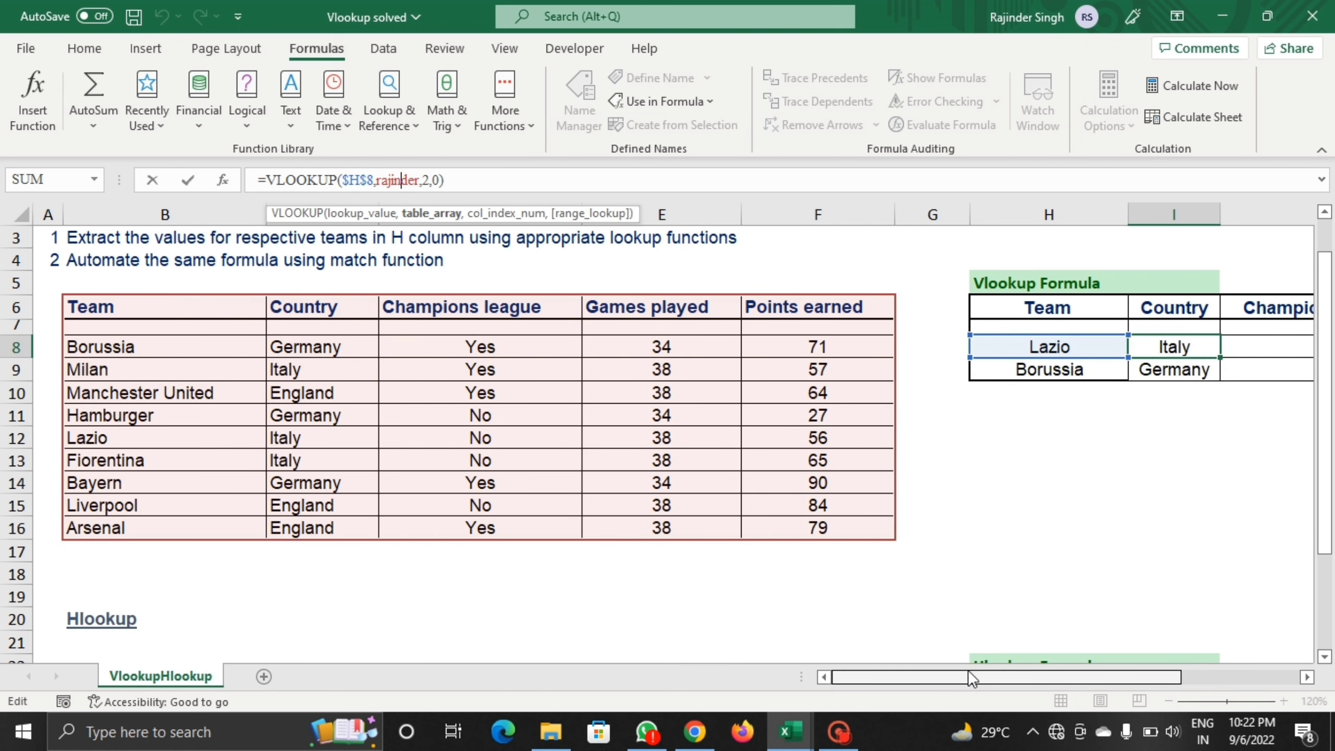
left_click(312, 317)
left_click(308, 345)
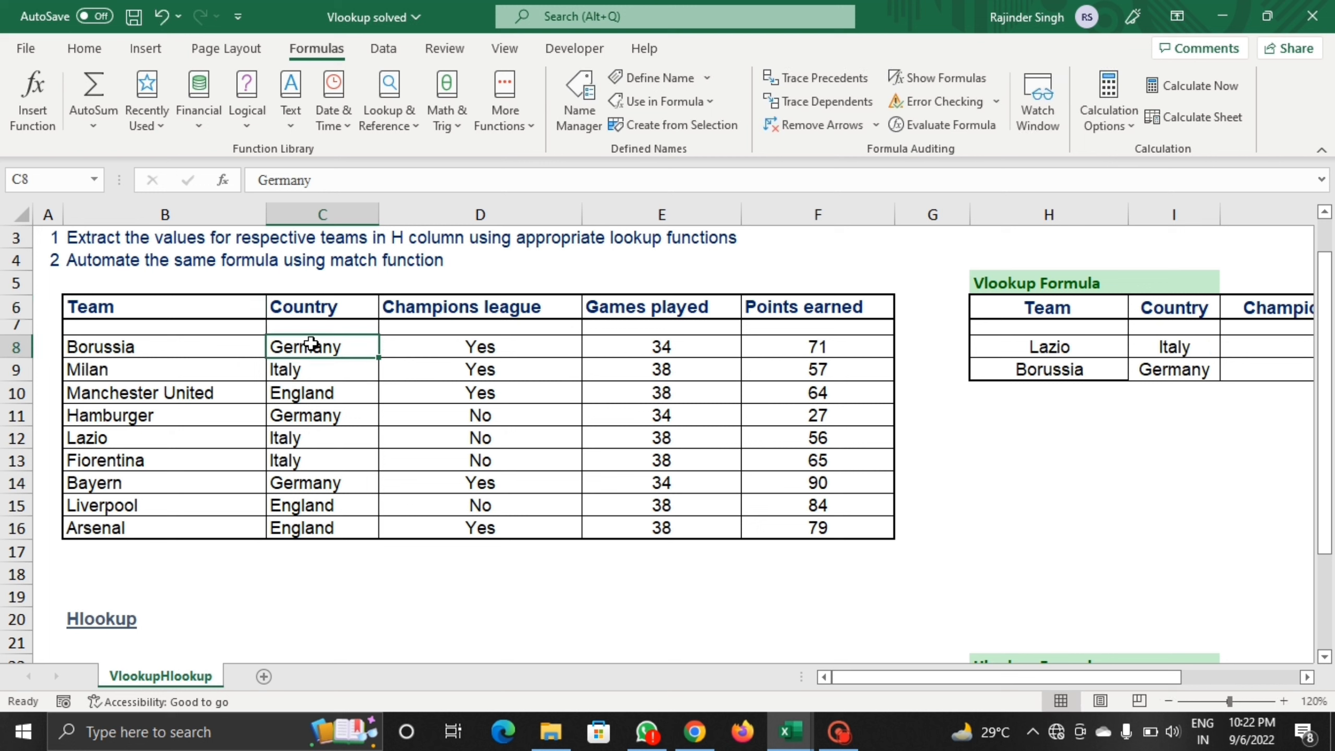
left_click(1182, 342)
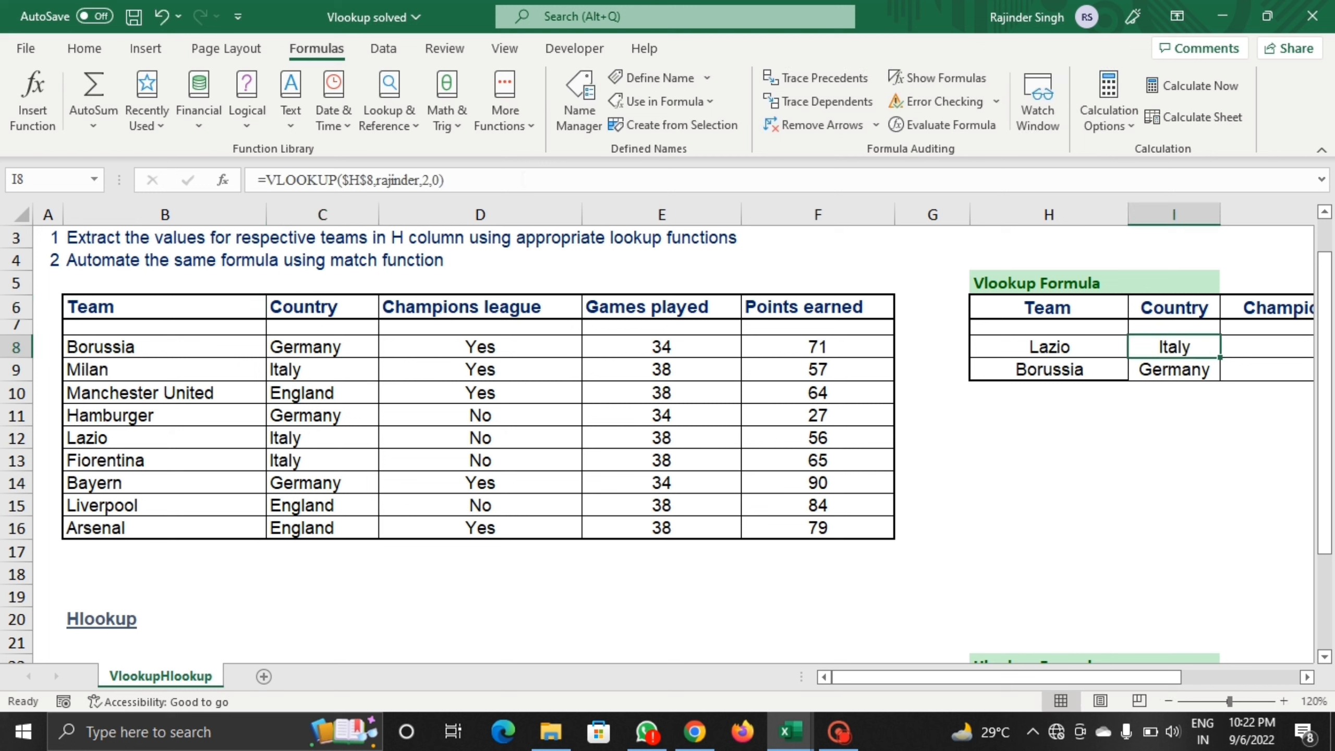
left_click(492, 180)
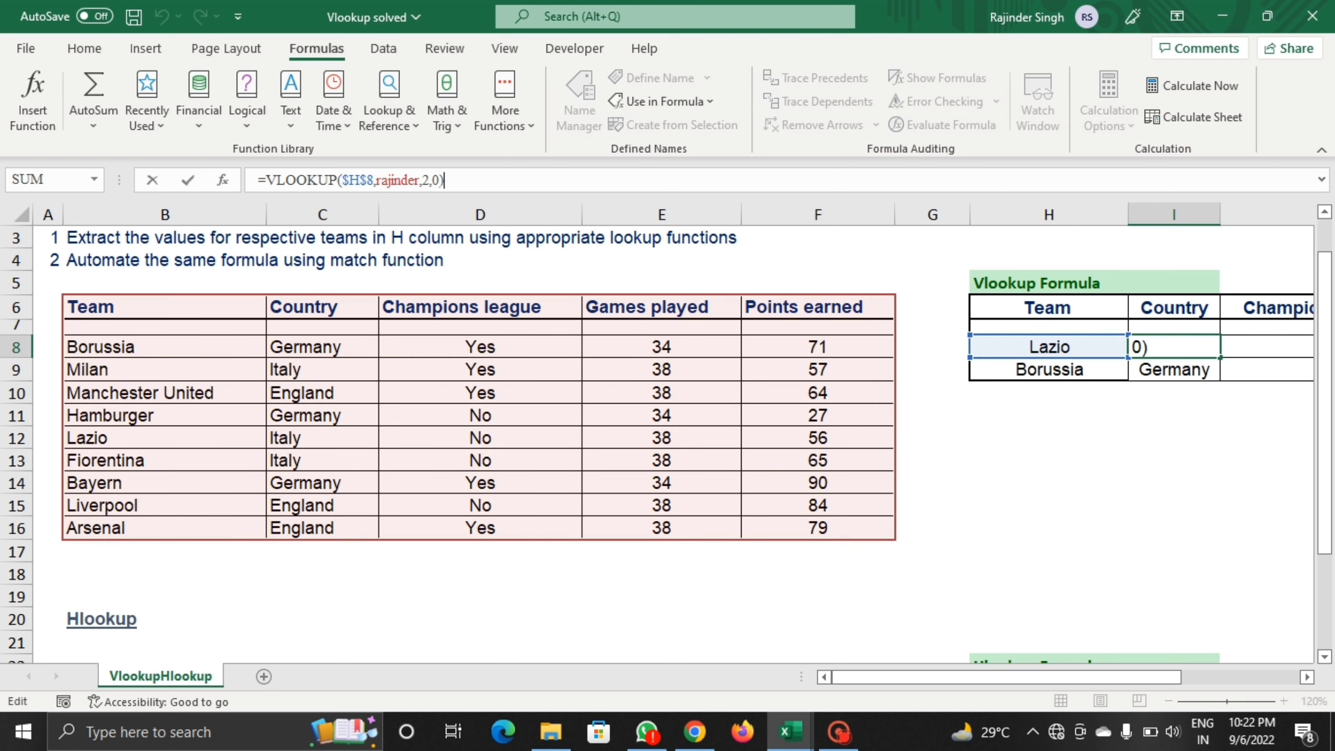
key("Return")
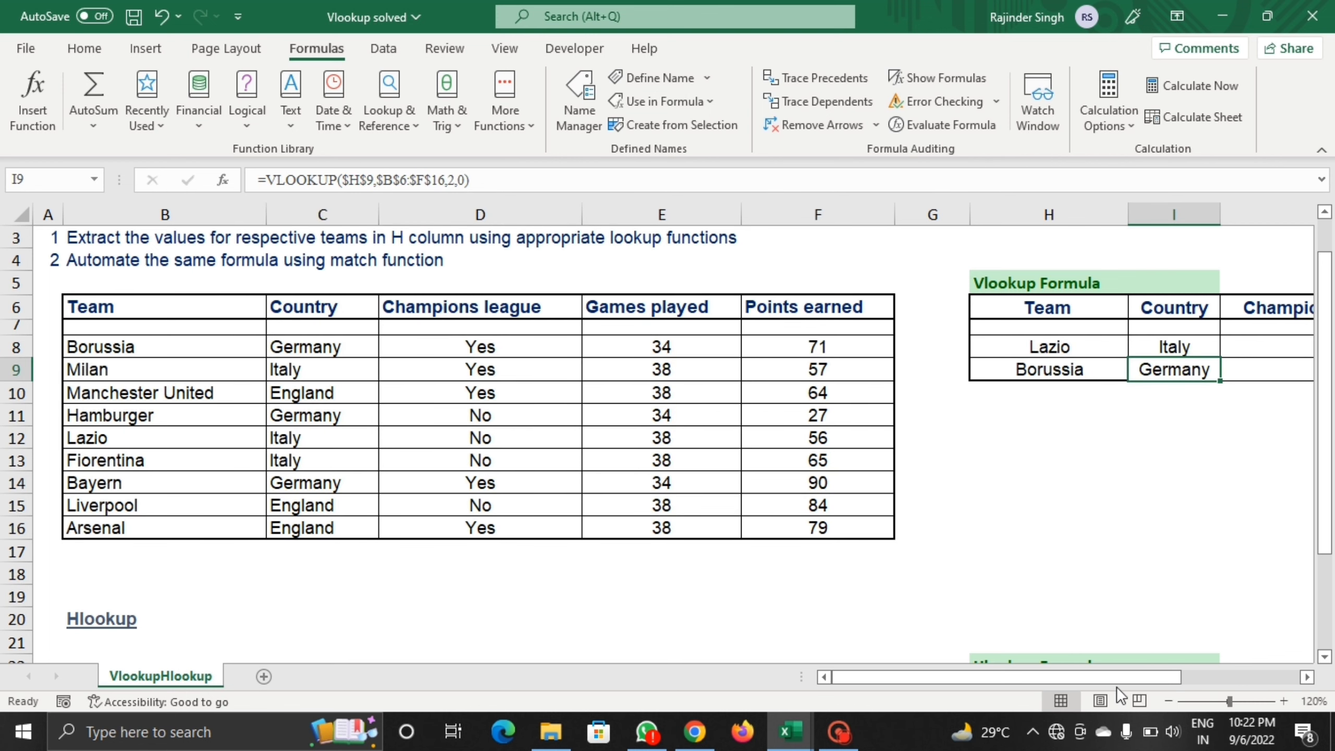
left_click_drag(1113, 677, 1184, 677)
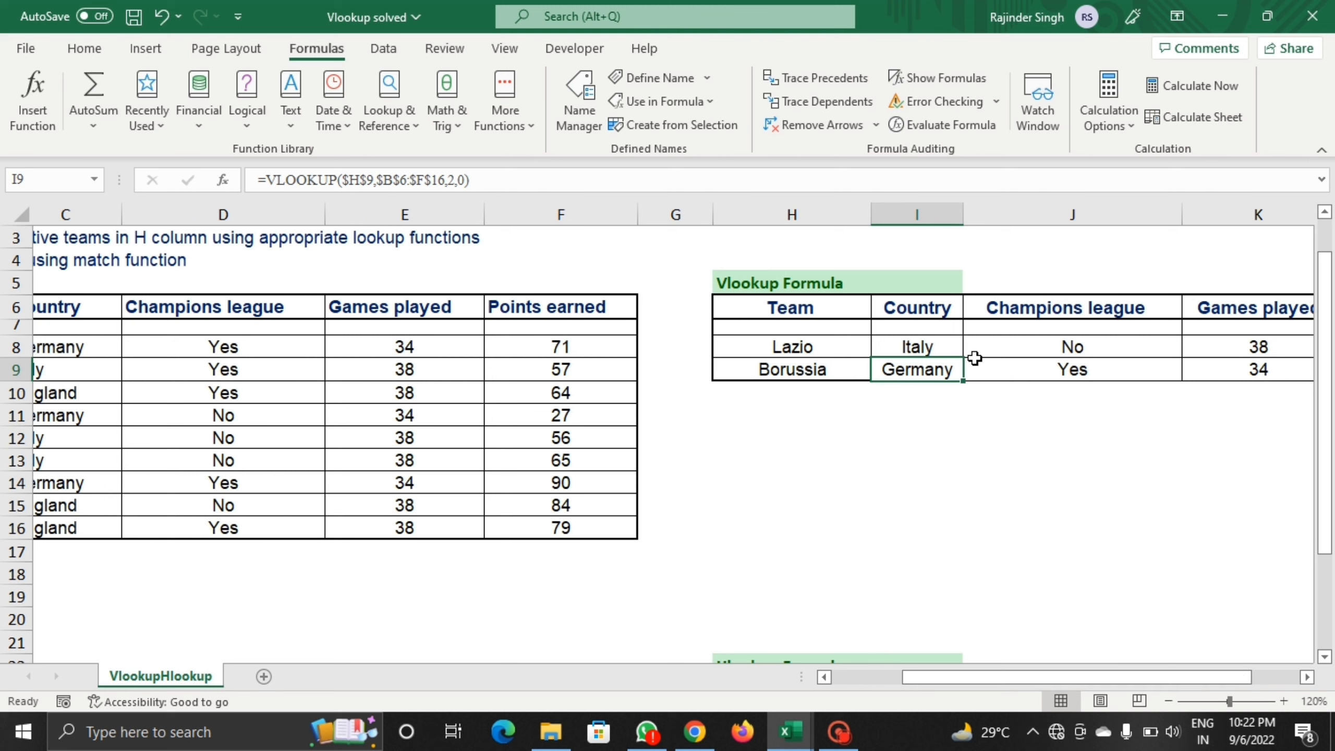
Step: Replace the $B$6:$F$16 table array in I9's VLOOKUP with the named range defined for the team table
left_click(531, 181)
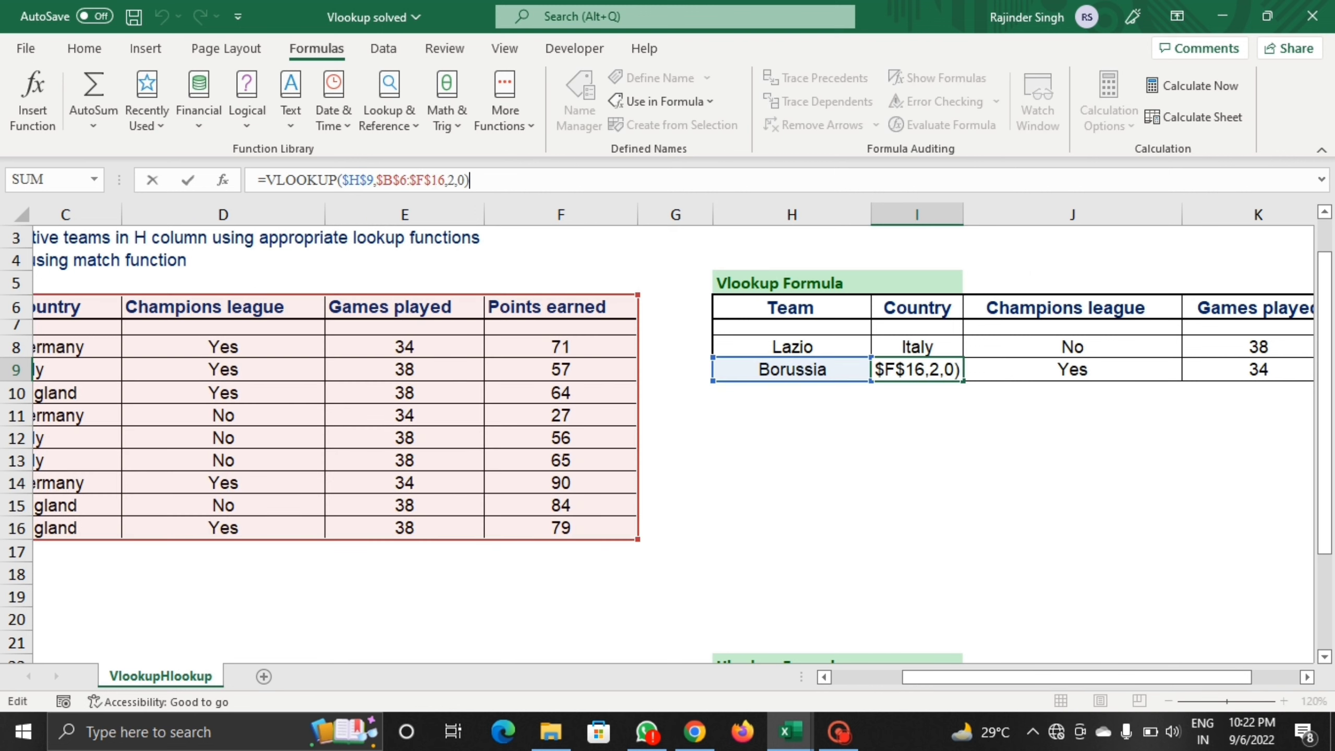
left_click(440, 179)
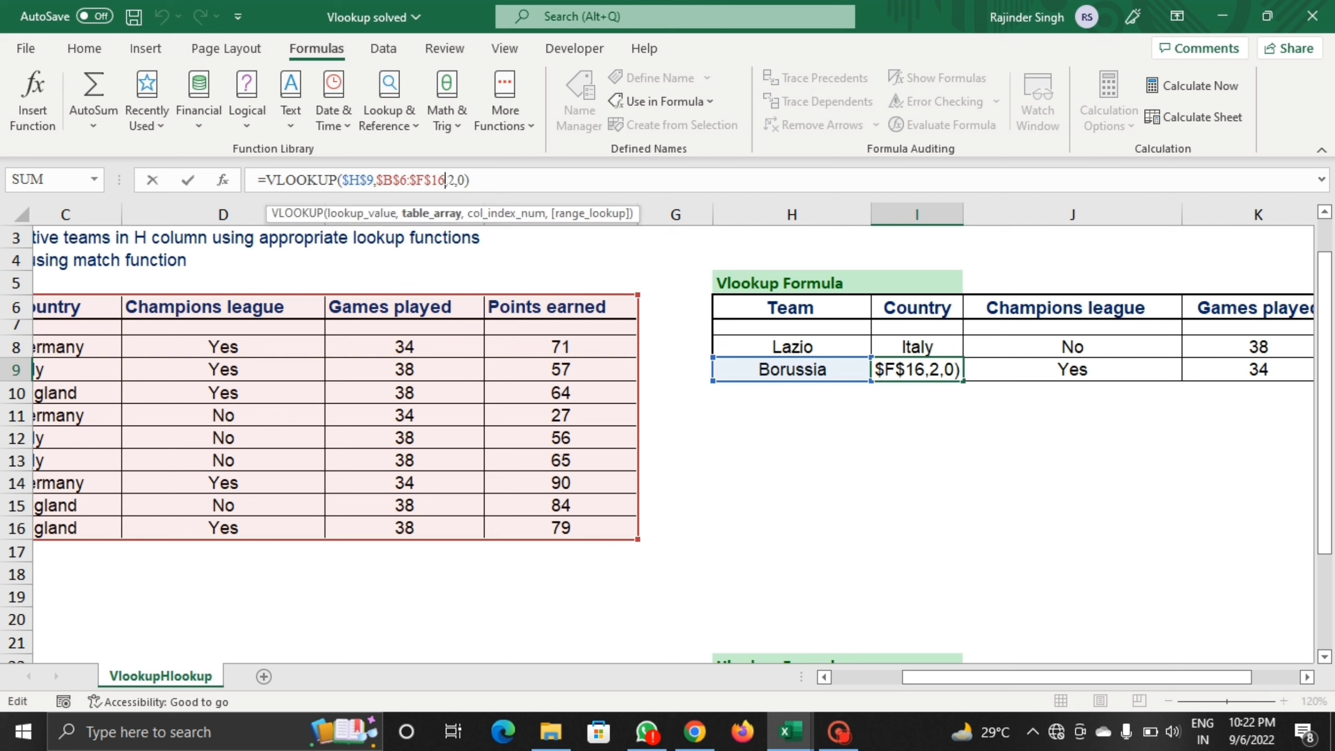
key("BackSpace")
key("BackSpace")
key("BackSpace")
key("BackSpace")
key("BackSpace")
key("BackSpace")
key("BackSpace")
key("BackSpace")
key("BackSpace")
key("BackSpace")
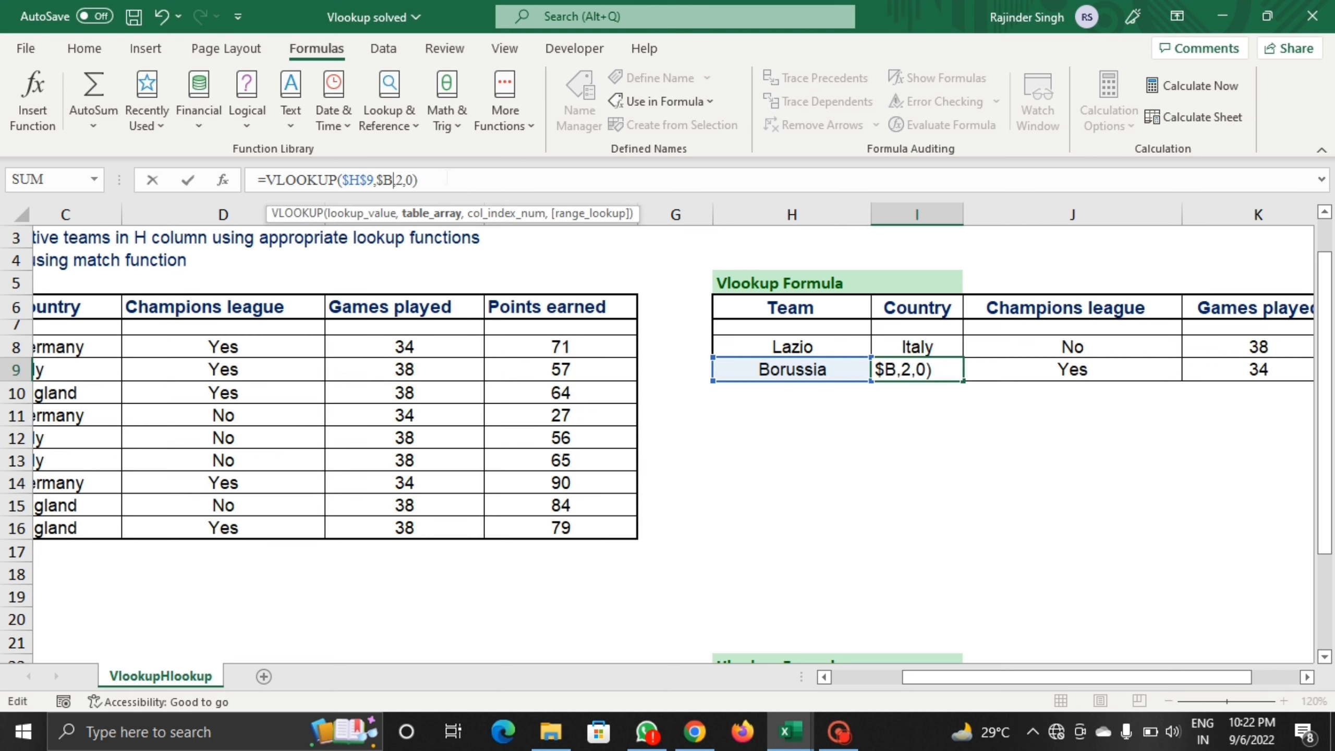
type("ra")
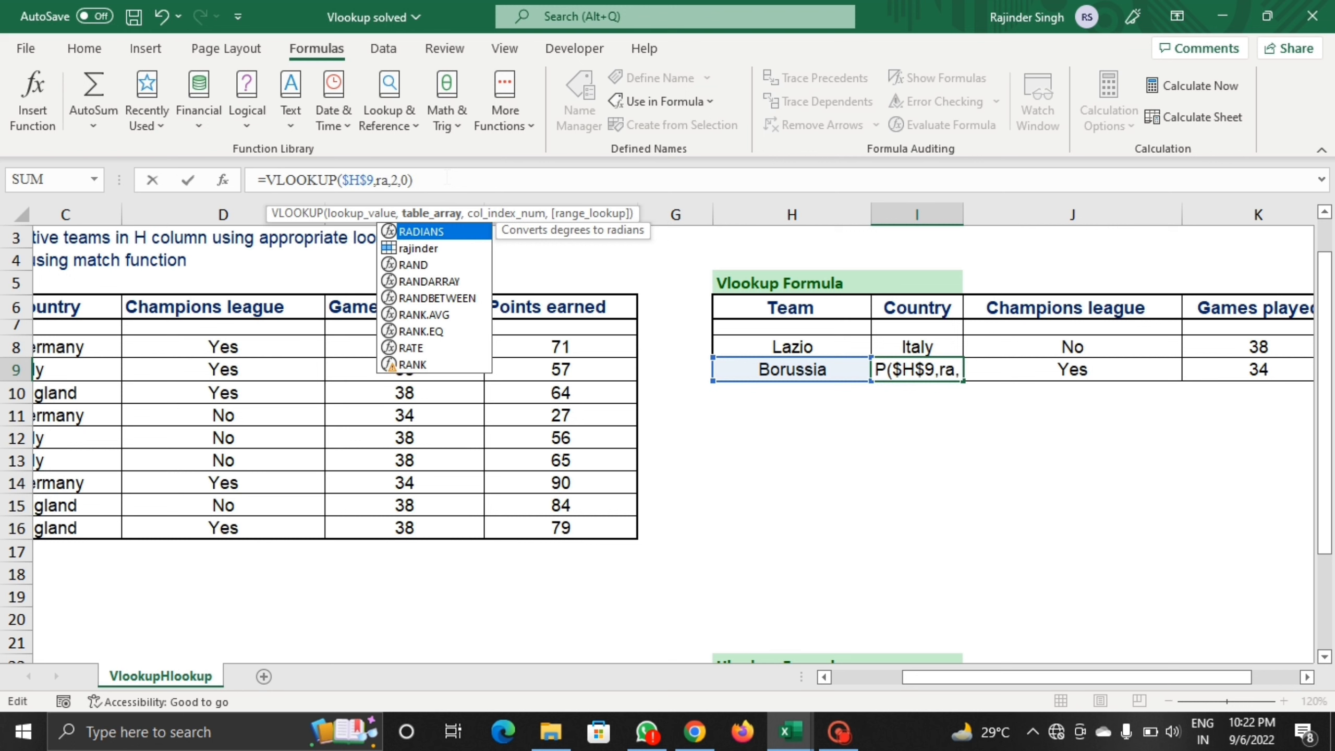
double_click(418, 248)
key("Return")
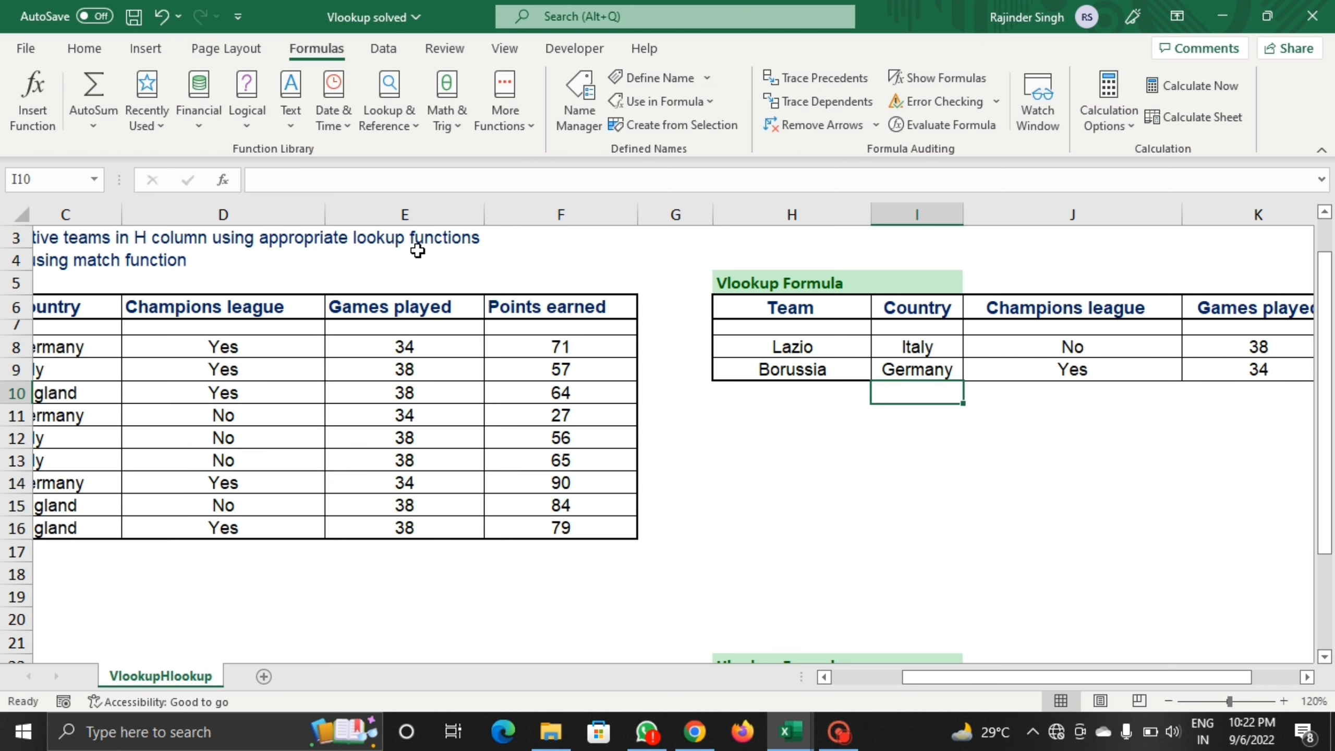
Step: Compare the Country lookup results in I8 and I9 with the Lazio and Borussia rows of the source table
left_click_drag(996, 672, 895, 674)
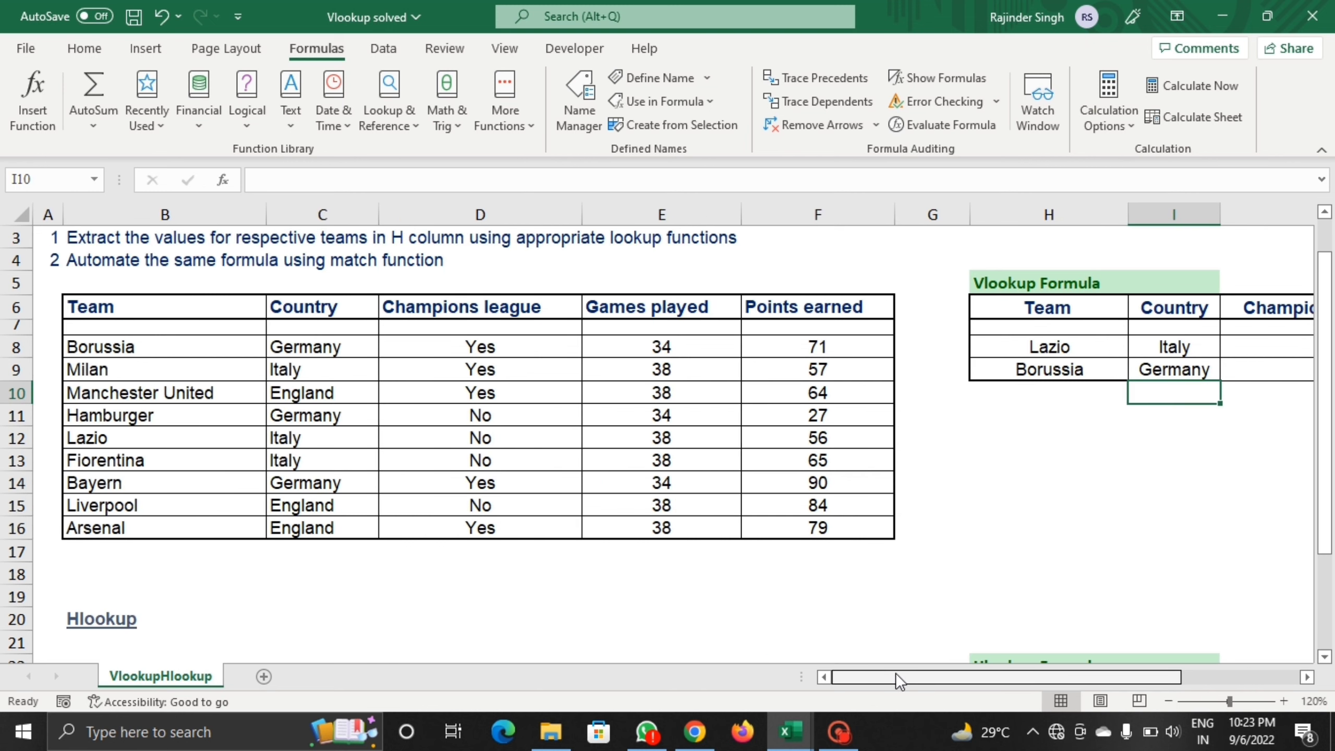
left_click(137, 430)
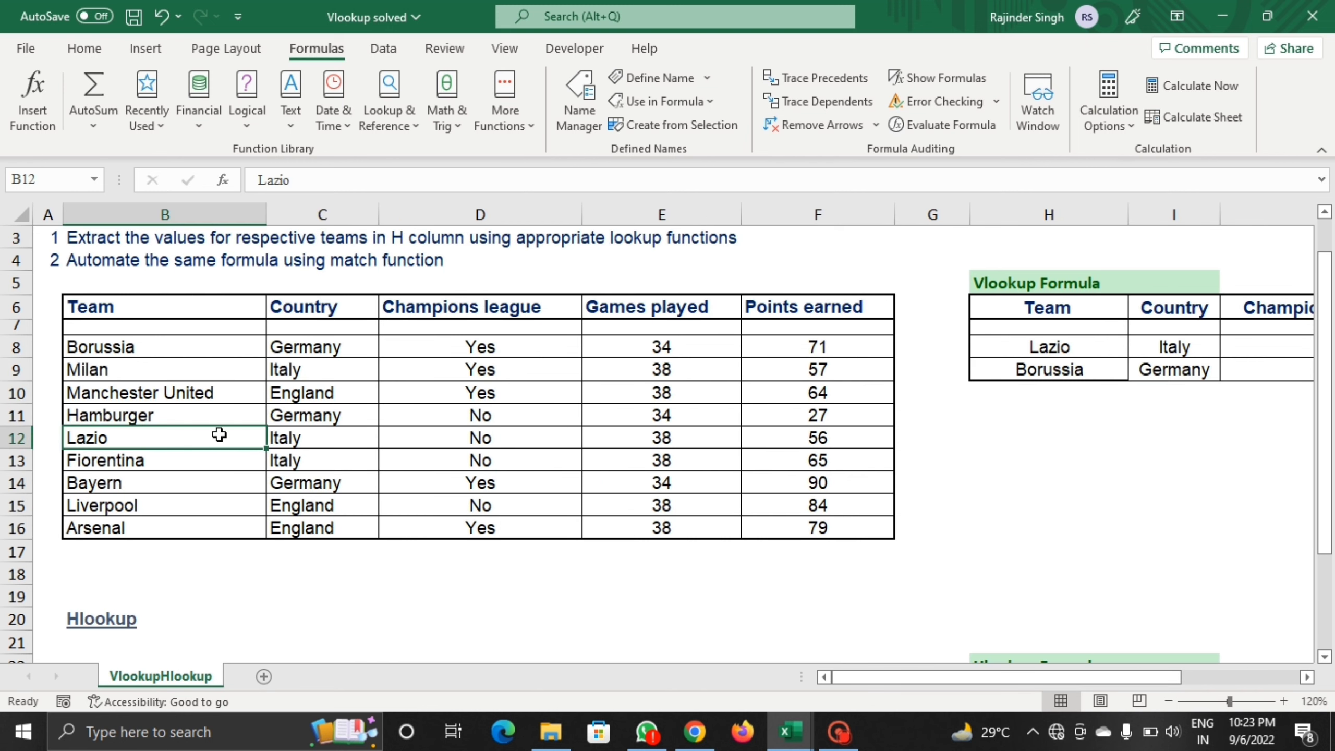
left_click(308, 441)
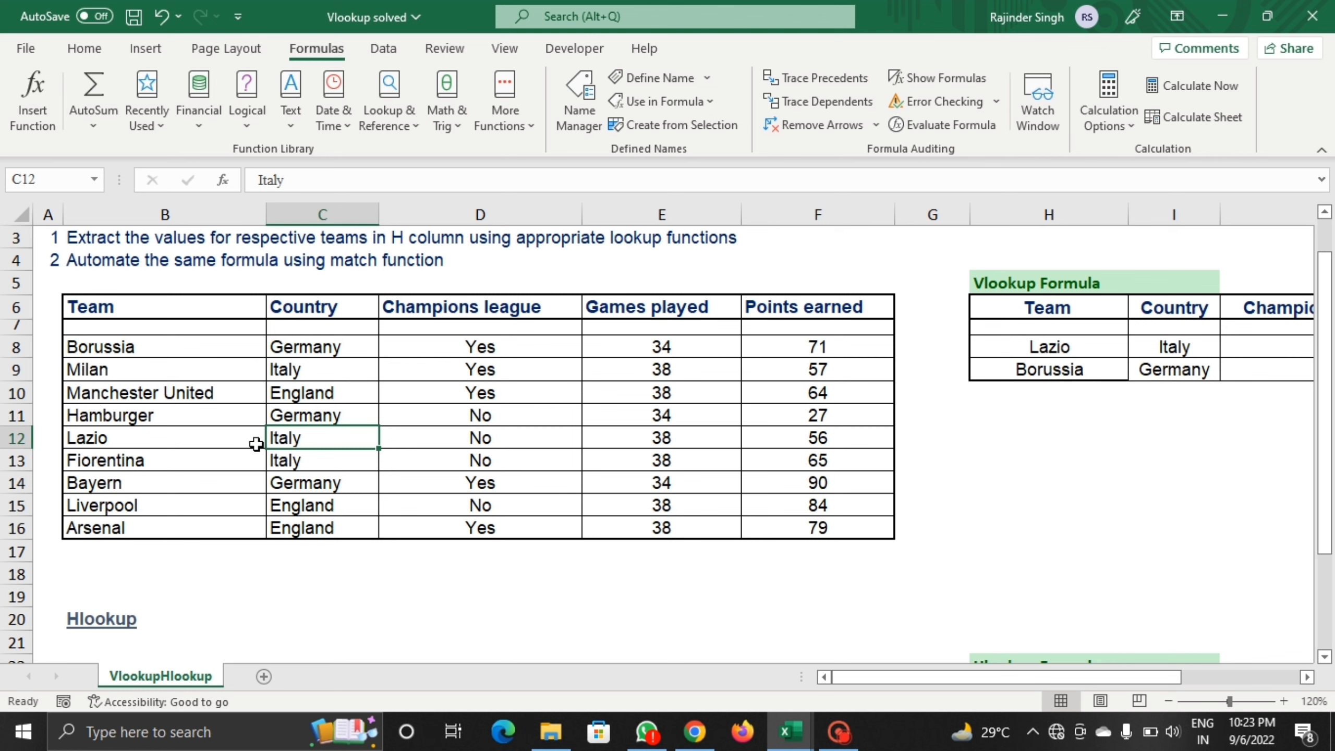
left_click(140, 349)
left_click(317, 360)
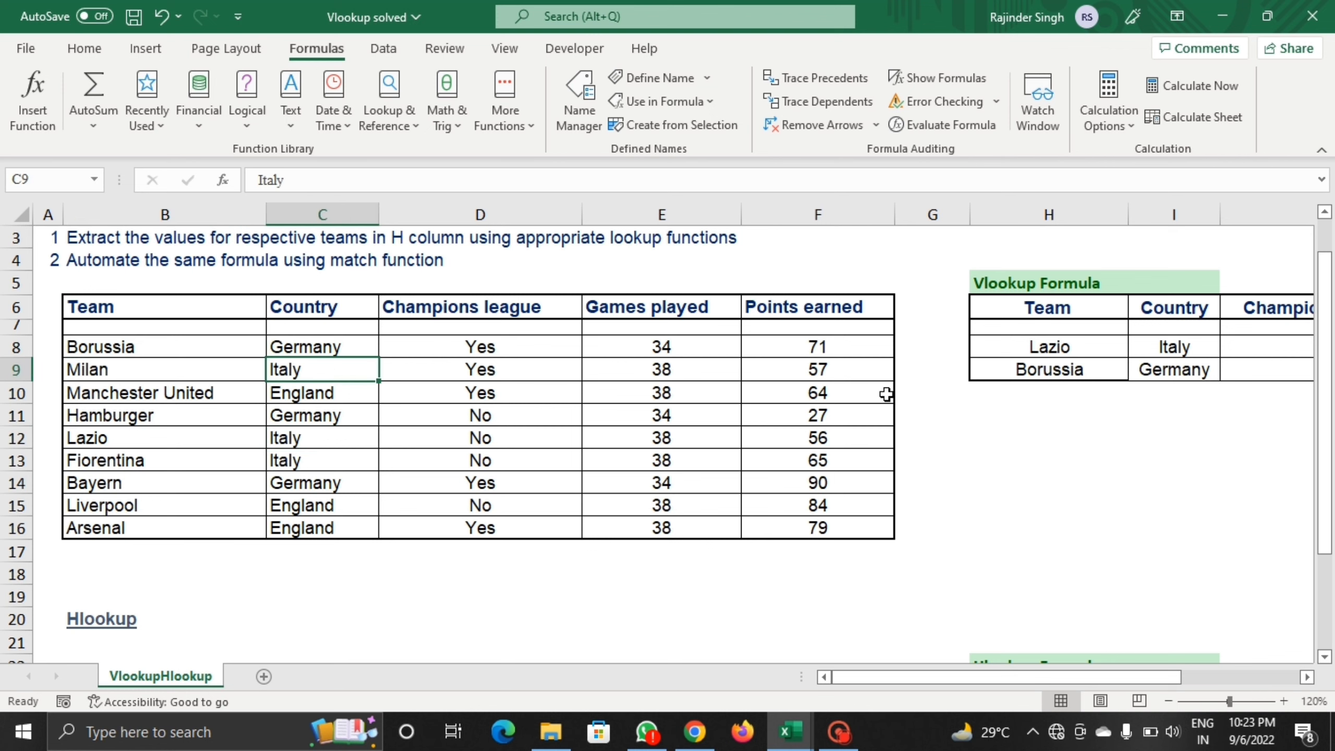
left_click(1186, 364)
left_click(1182, 344)
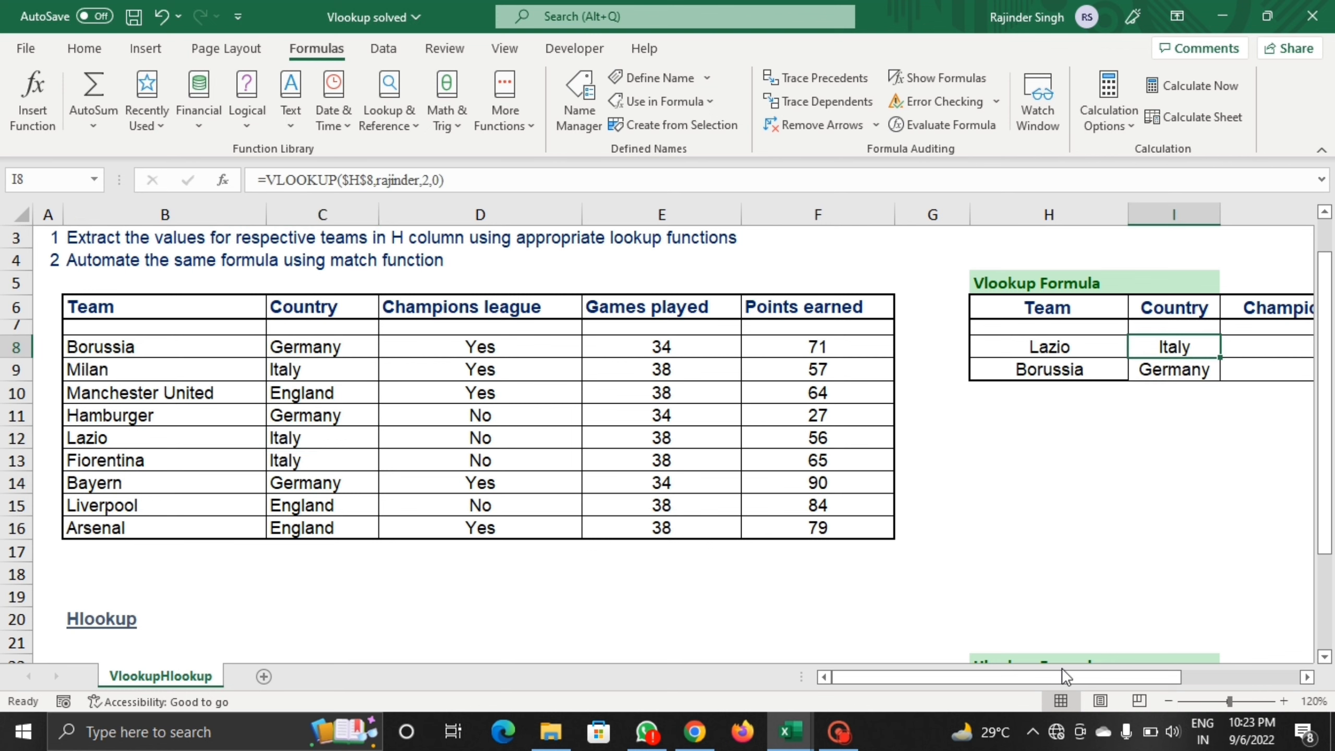
left_click_drag(1061, 675, 1220, 676)
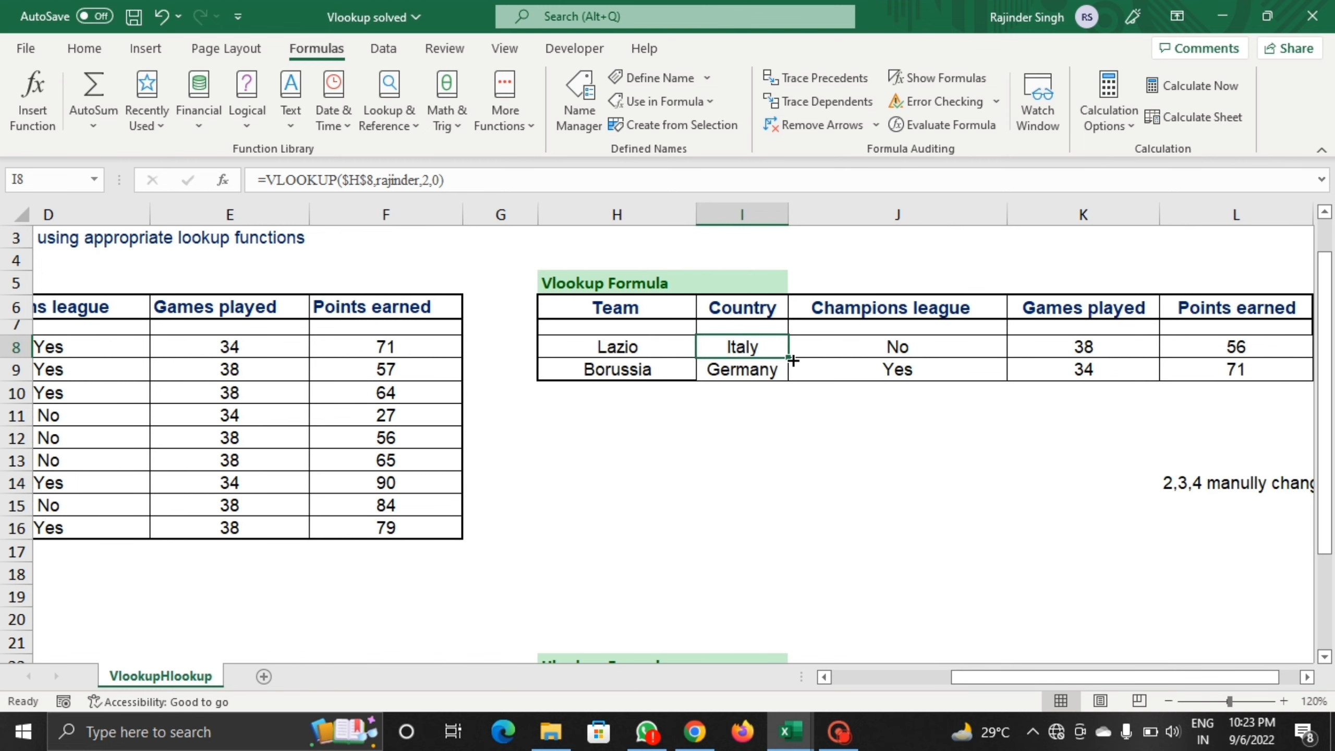
left_click_drag(788, 357, 1028, 361)
left_click_drag(925, 351, 819, 349)
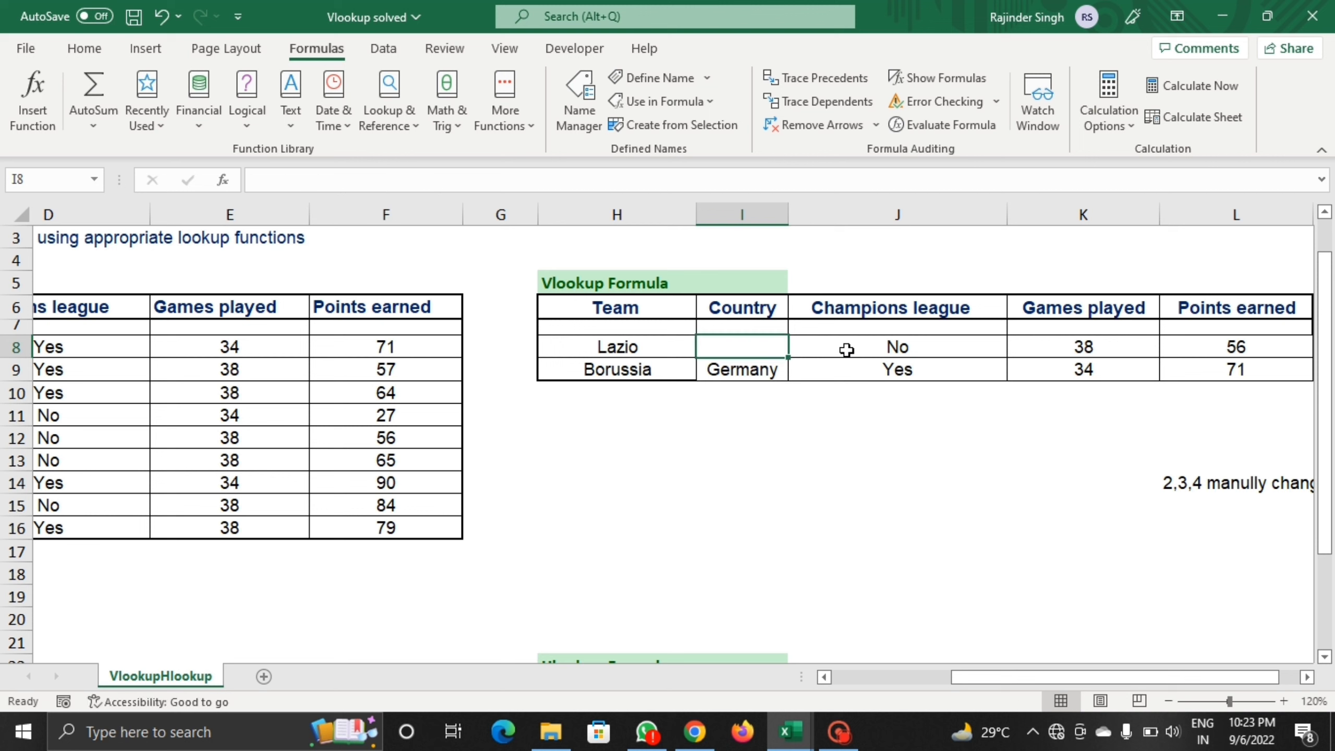
left_click(846, 350)
type("z")
left_click(820, 421)
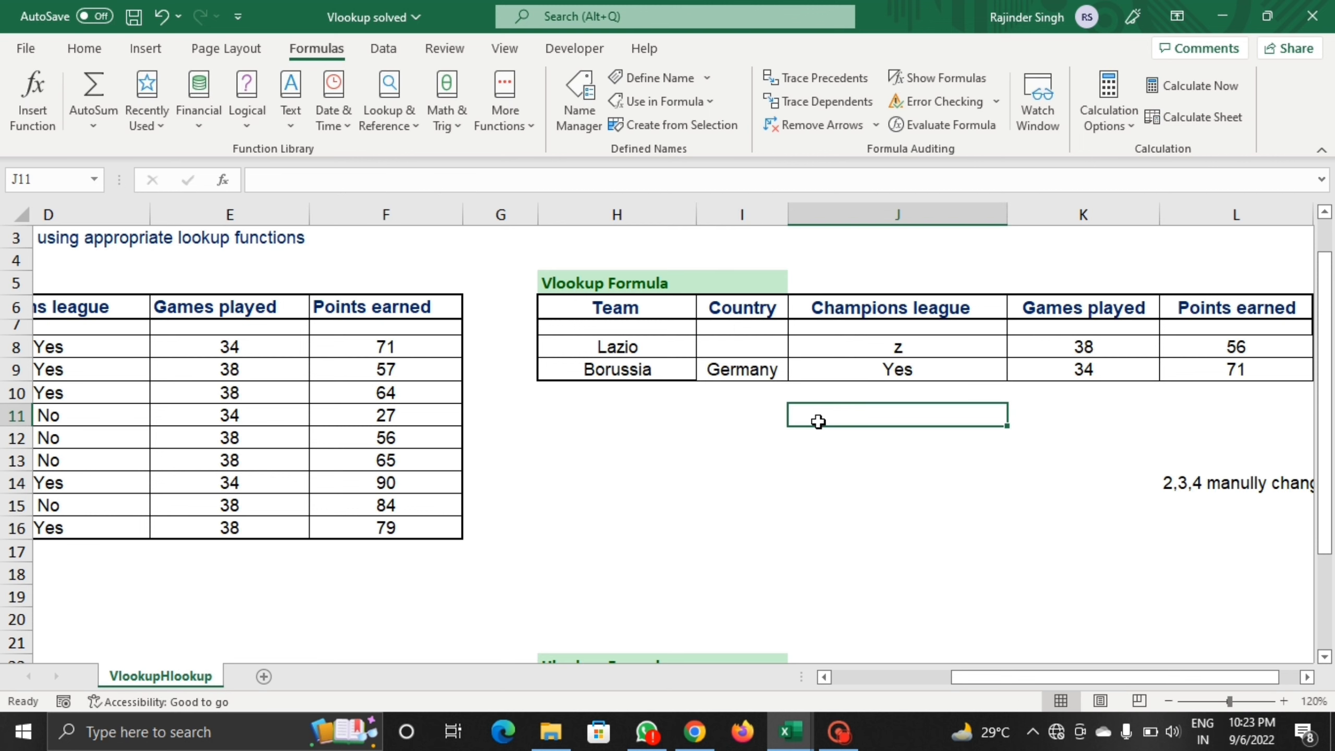
key("ctrl+z")
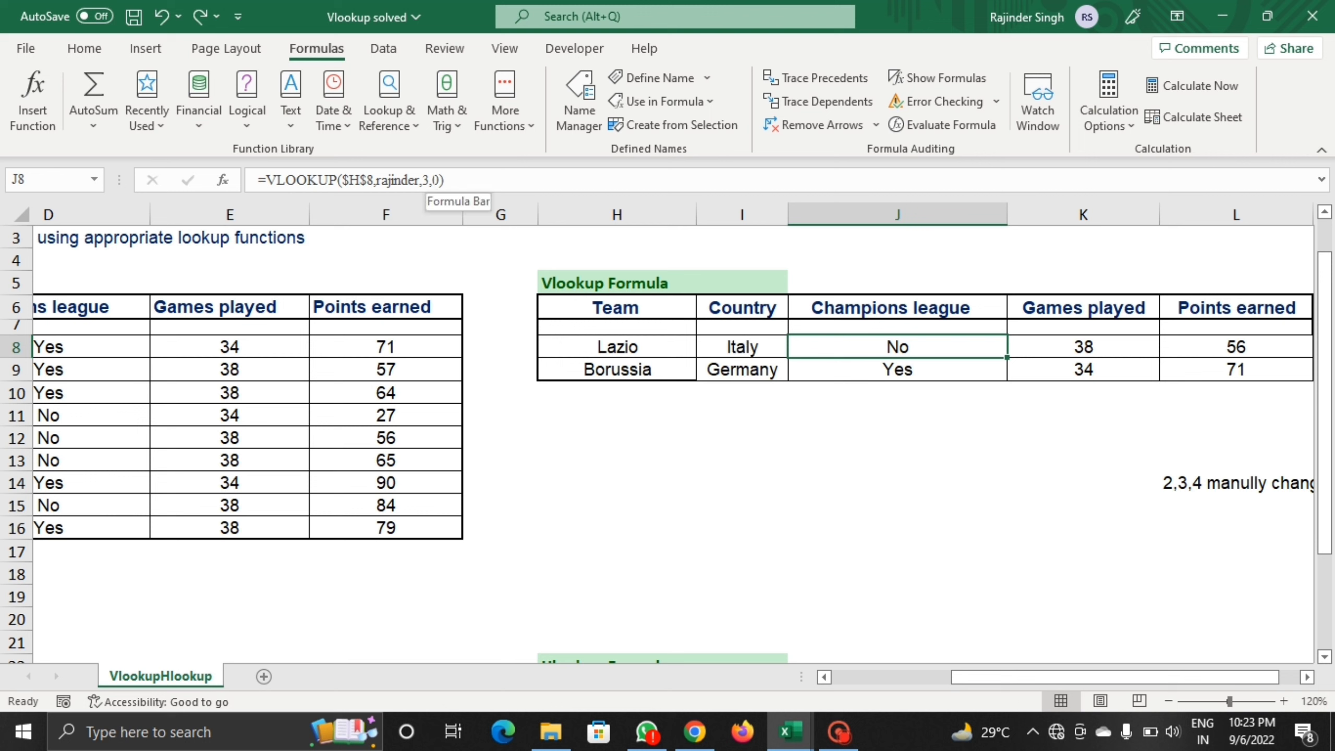
Step: Copy the VLOOKUP formula from I8 into J8 and set its column index number to 3 for the Champions league column
left_click(430, 180)
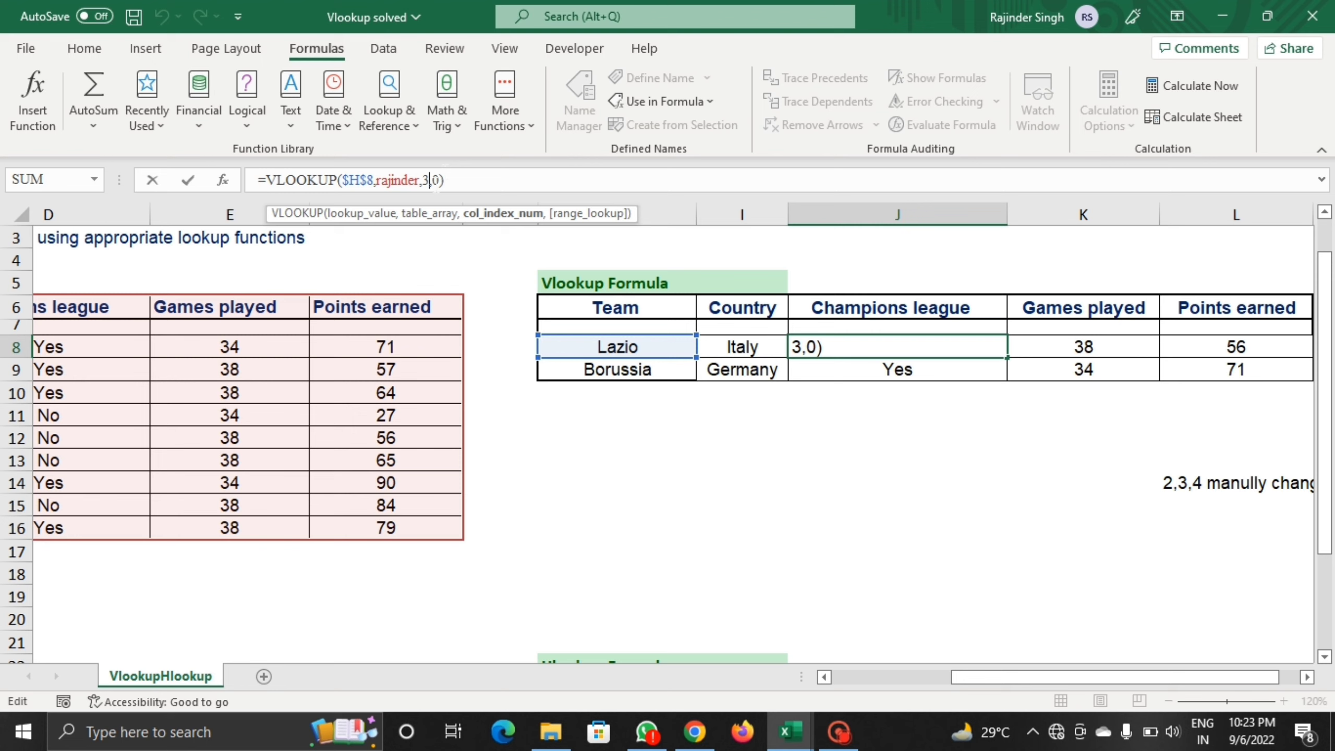
key("Return")
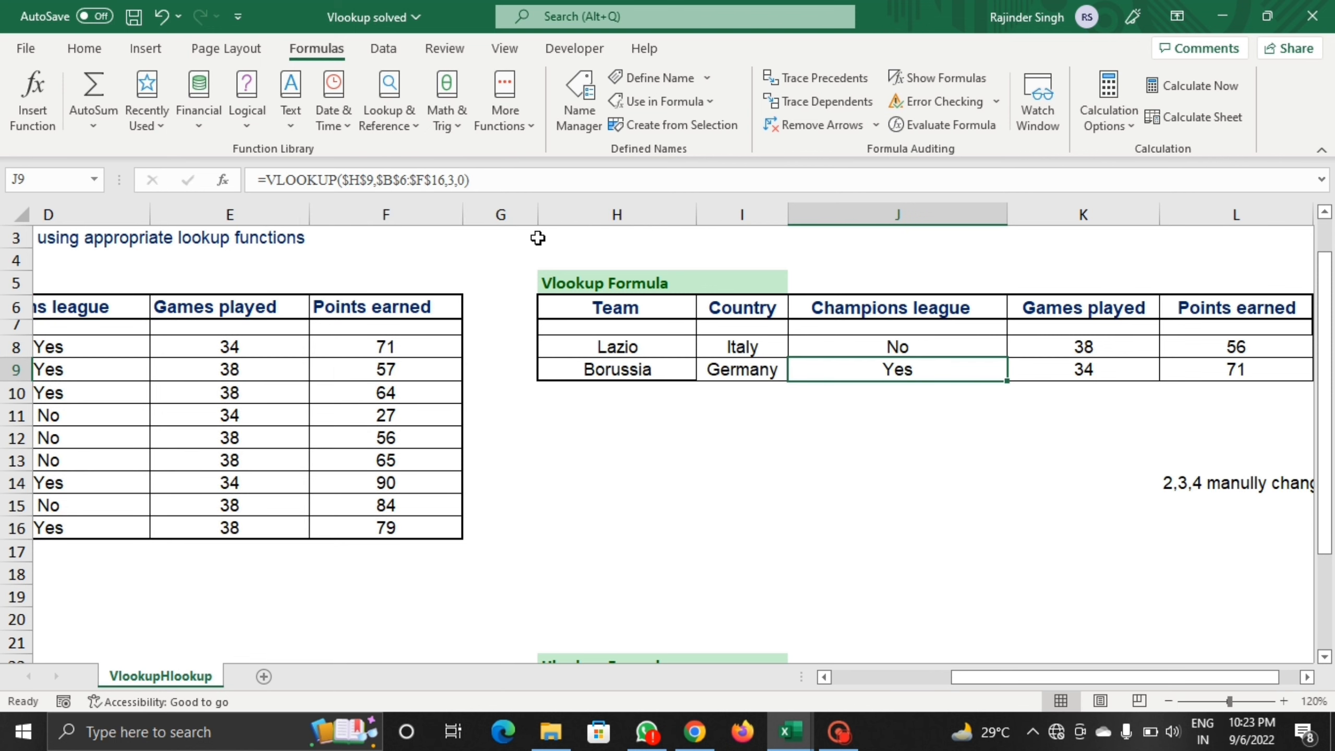
left_click(750, 339)
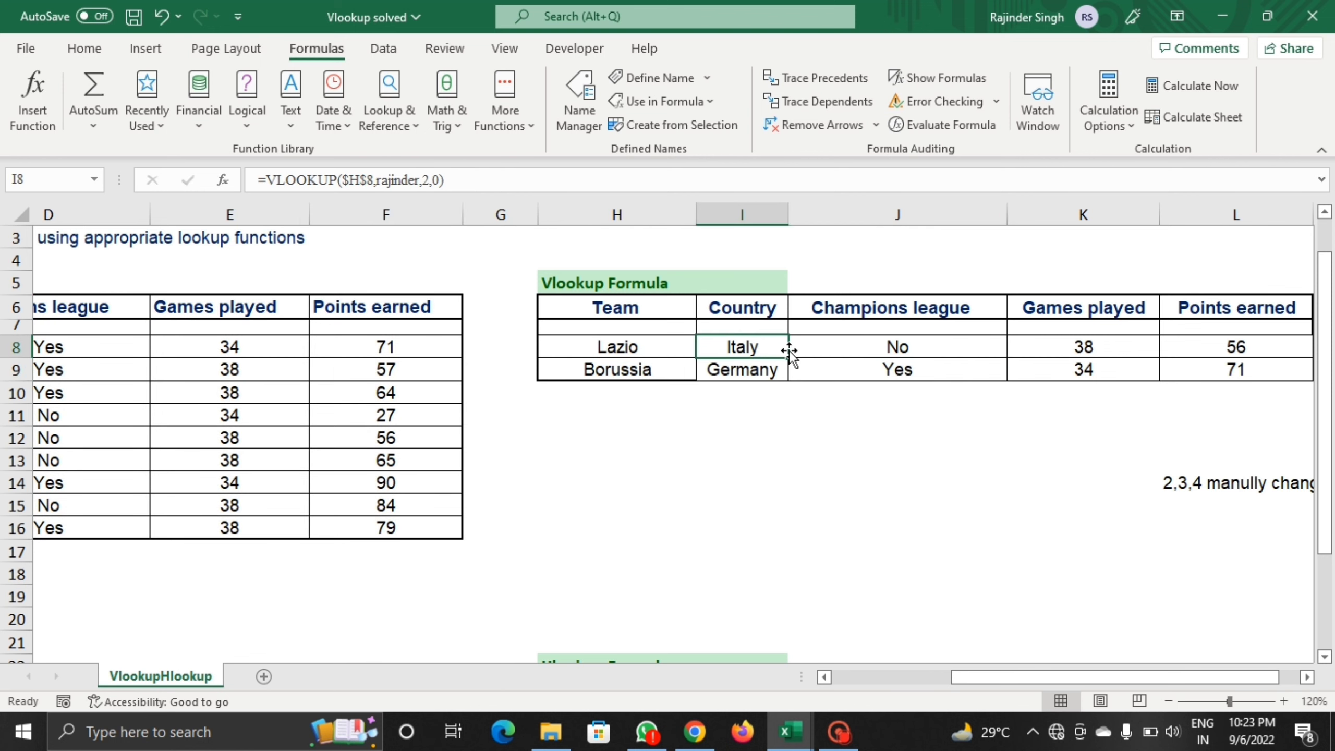
left_click_drag(787, 357, 903, 346)
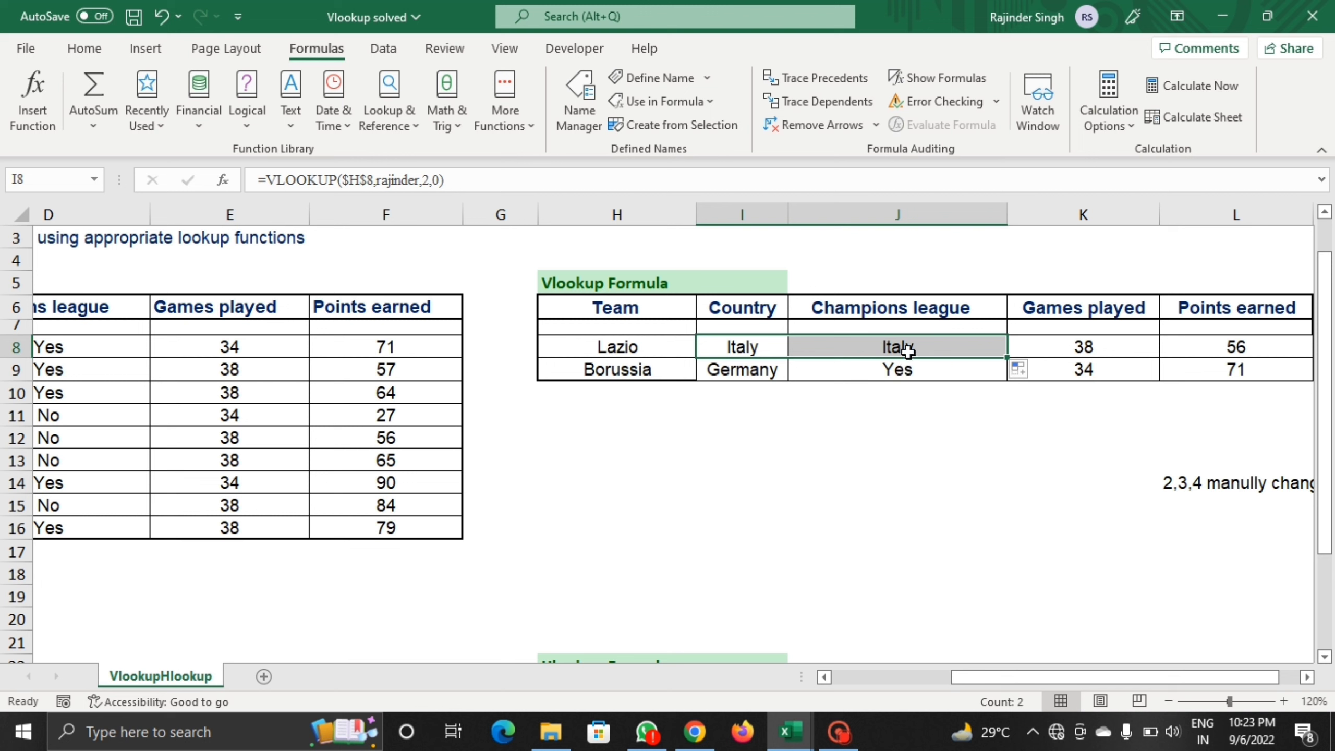
left_click(909, 346)
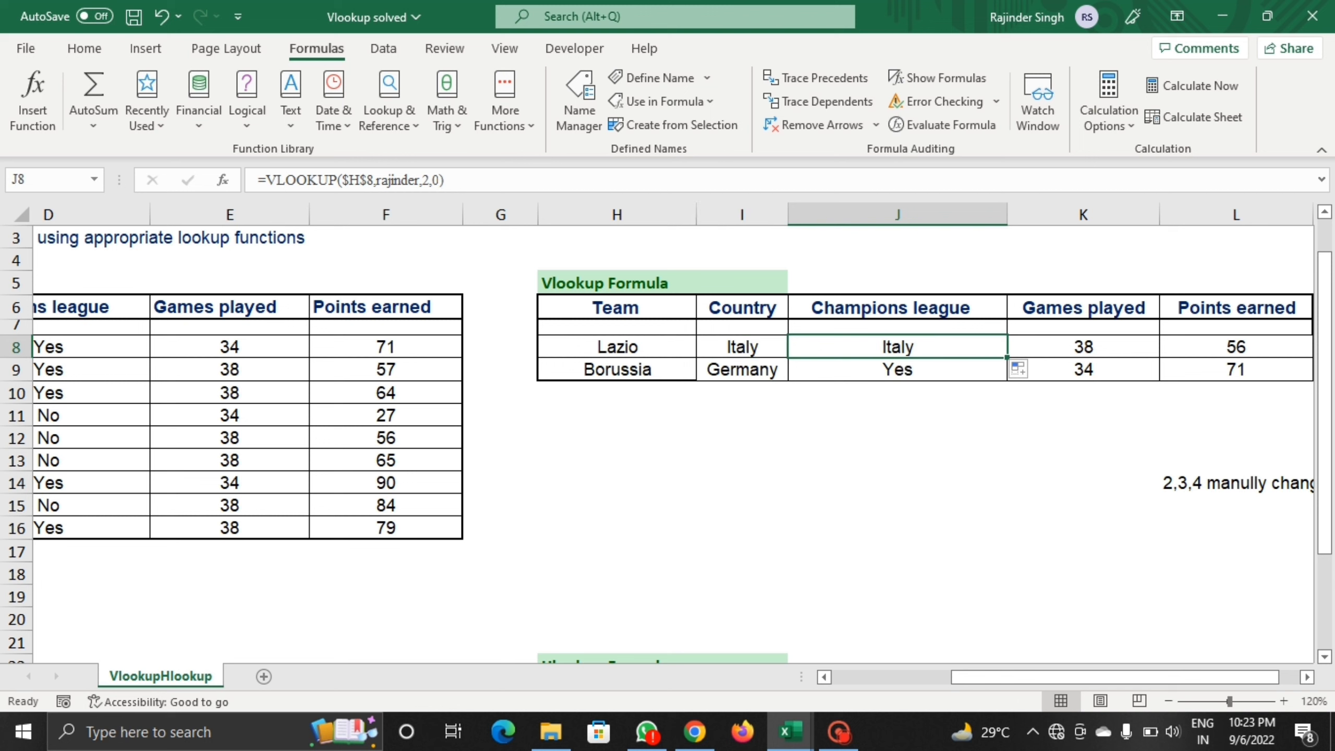
left_click(424, 180)
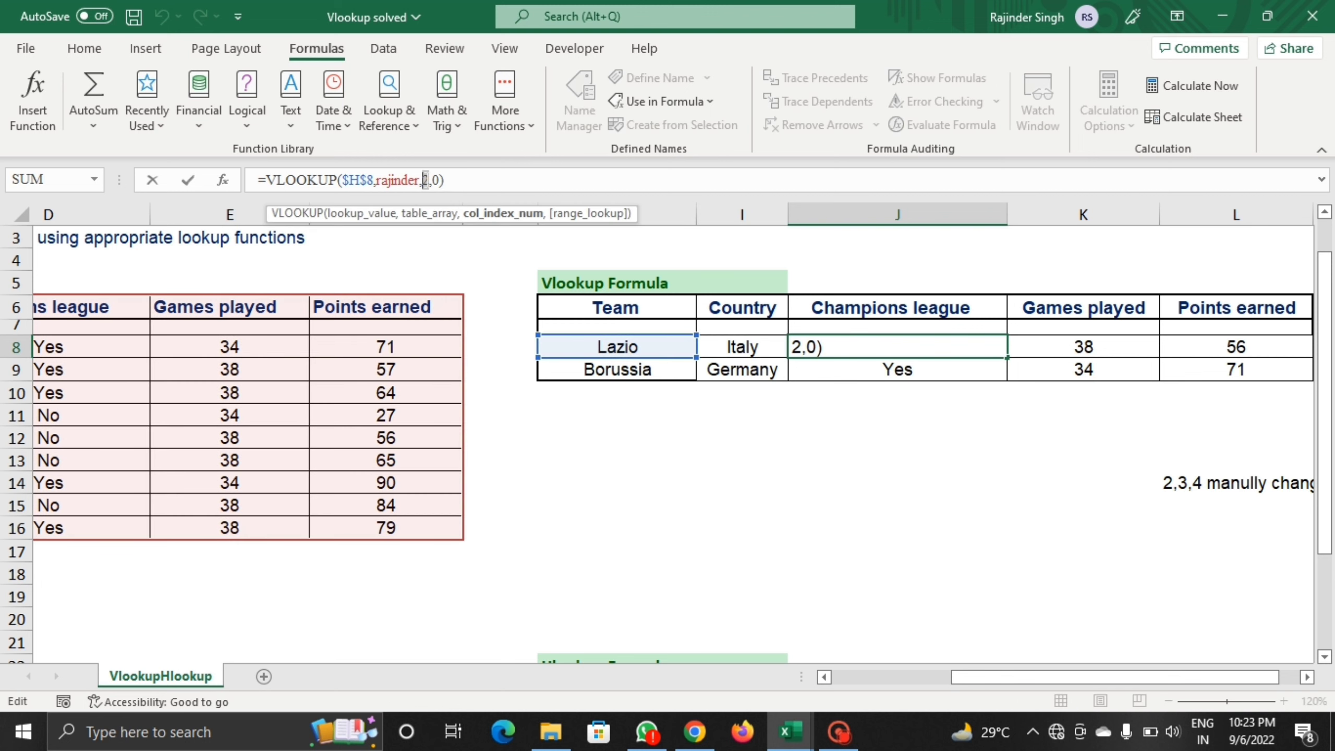
type("3")
key("Return")
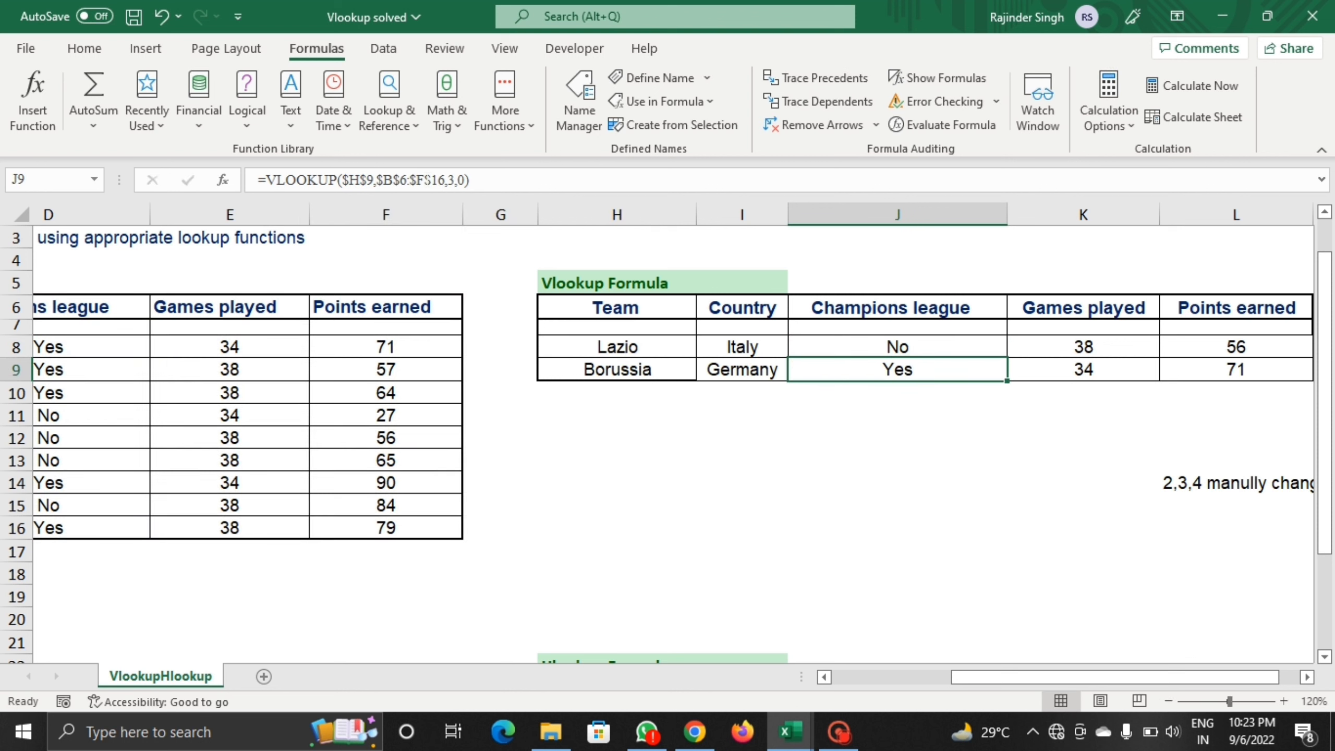
left_click_drag(933, 379, 955, 357)
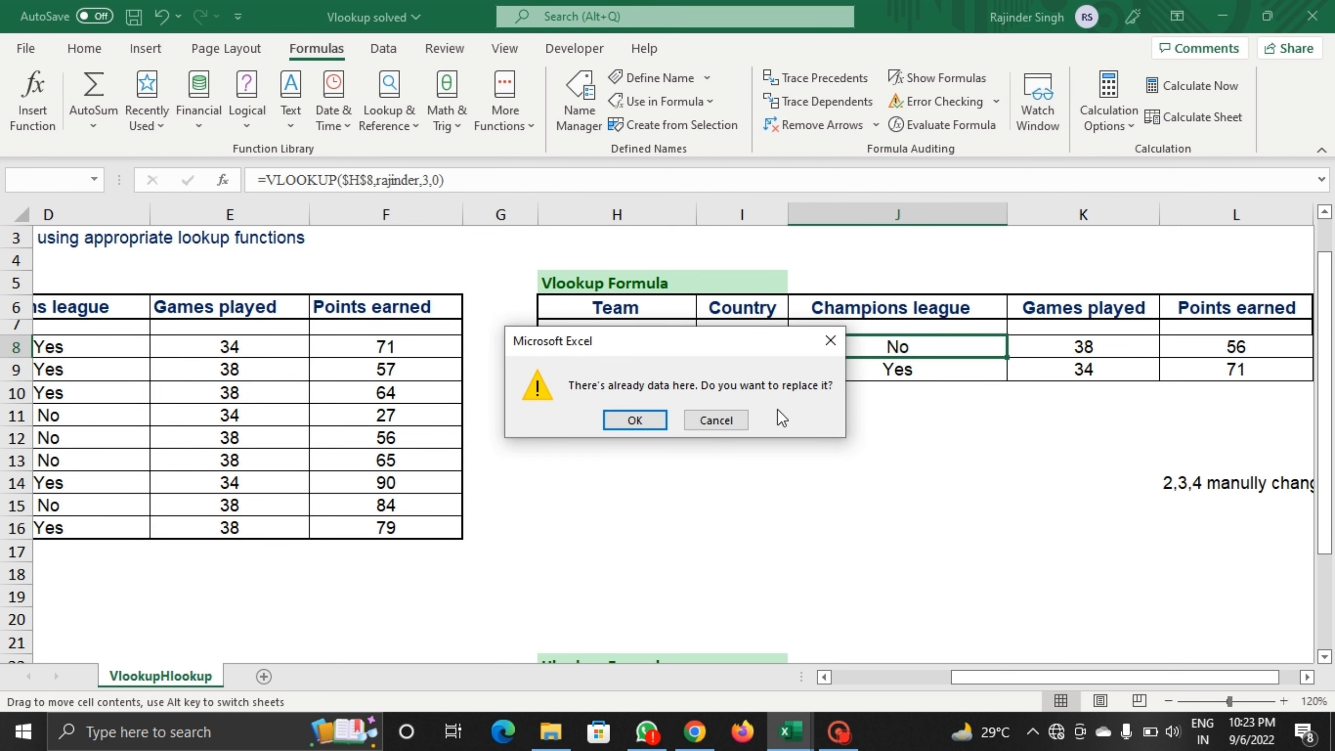
left_click(716, 420)
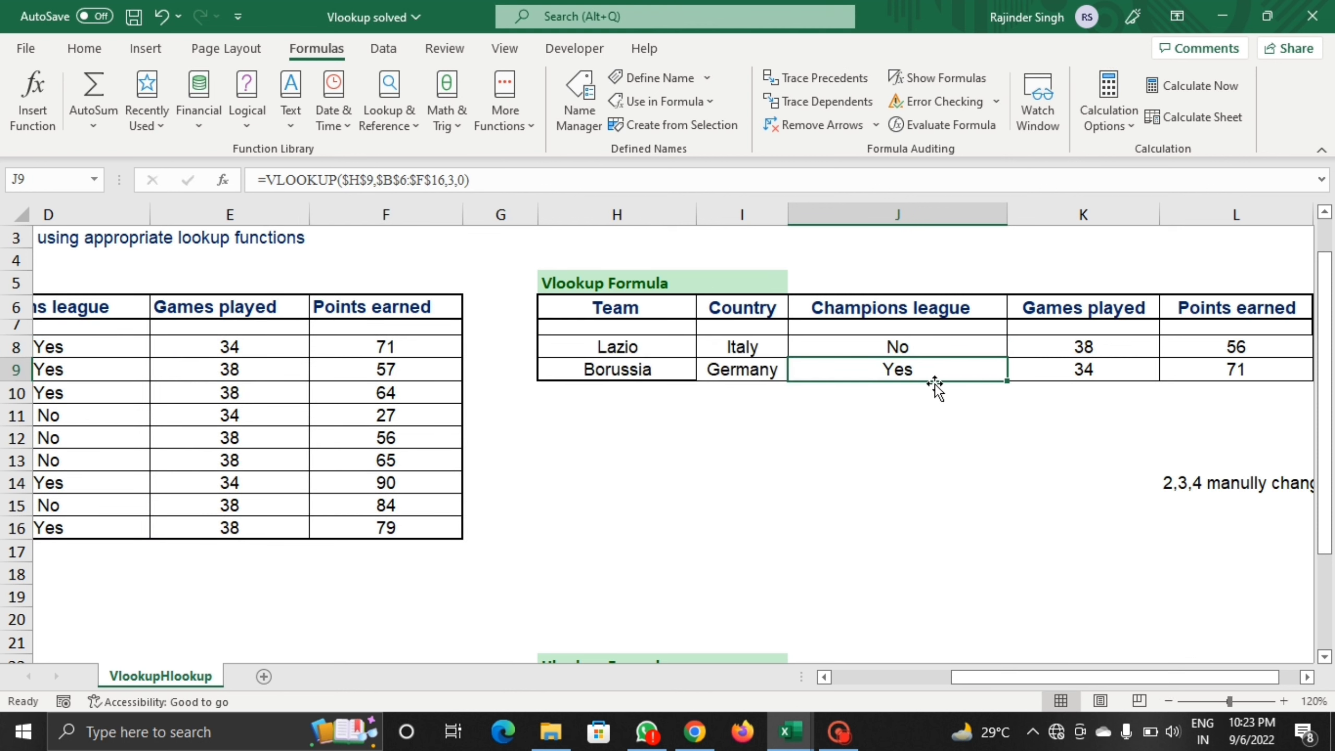
Step: Replace the $B$6:$F$16 table array in J9's VLOOKUP with the team table's named range, keeping column index 3
left_click(424, 180)
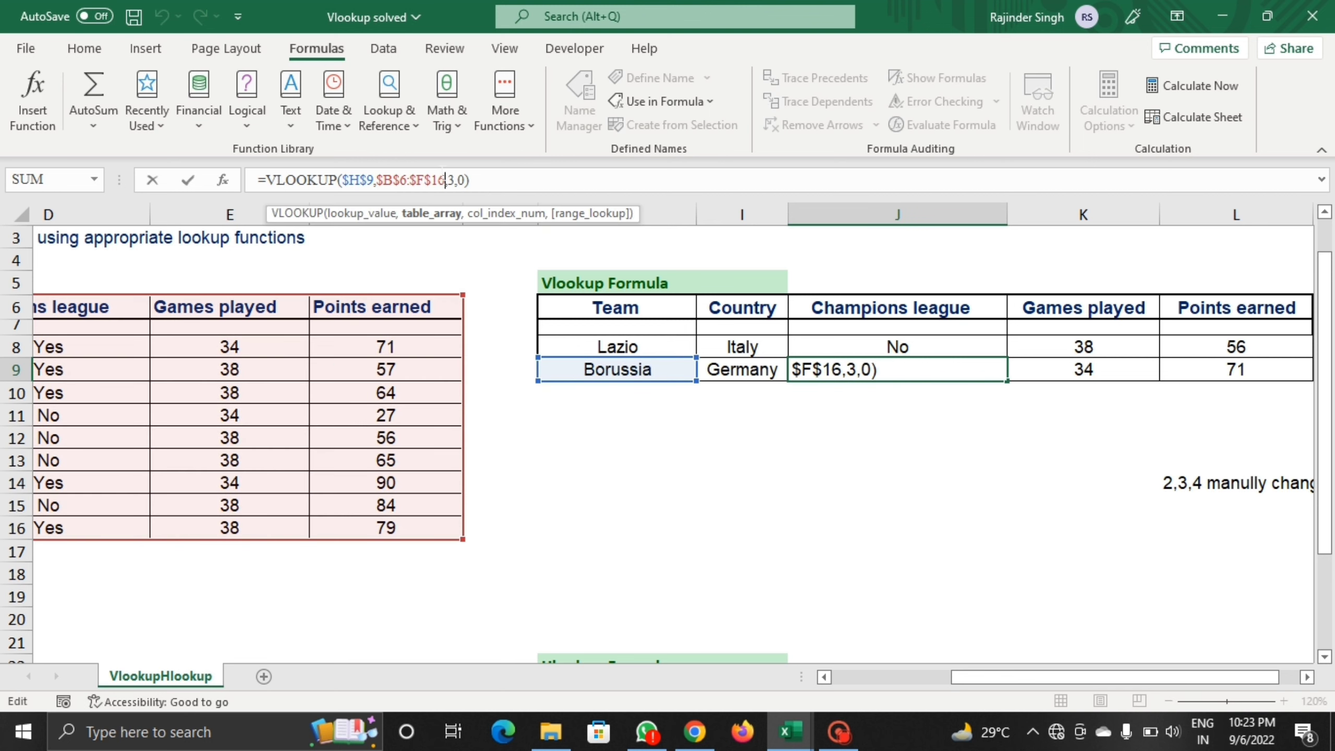
key("BackSpace")
key("BackSpace")
key("BackSpace")
key("BackSpace")
key("BackSpace")
key("BackSpace")
key("BackSpace")
key("BackSpace")
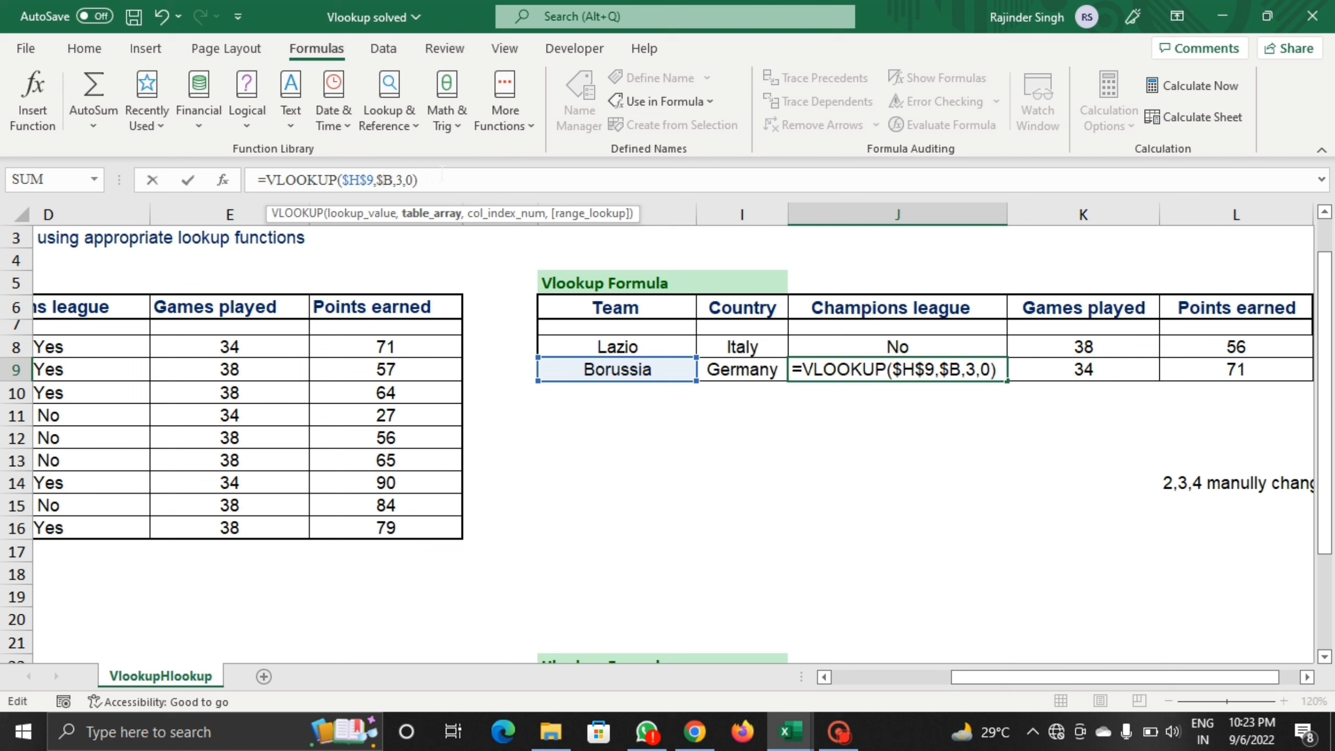
key("BackSpace")
key("BackSpace")
type("ra")
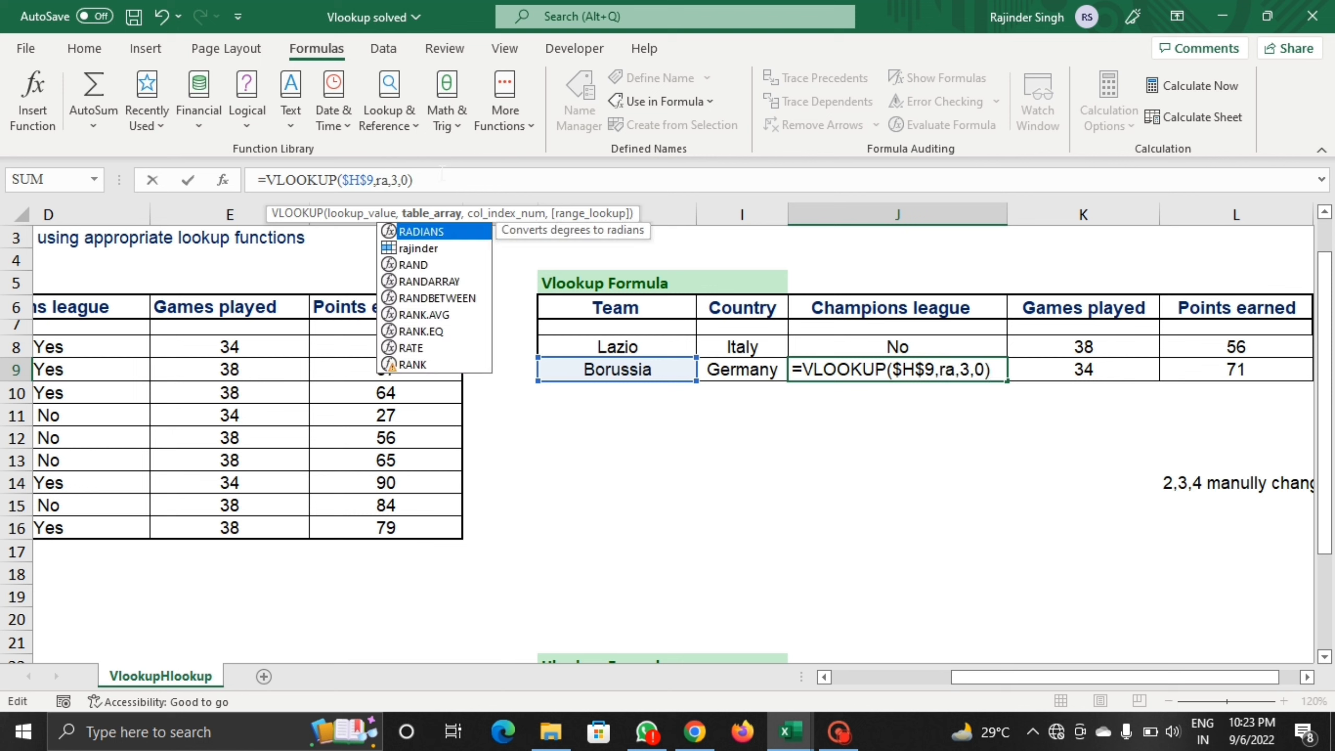
double_click(416, 248)
key("Return")
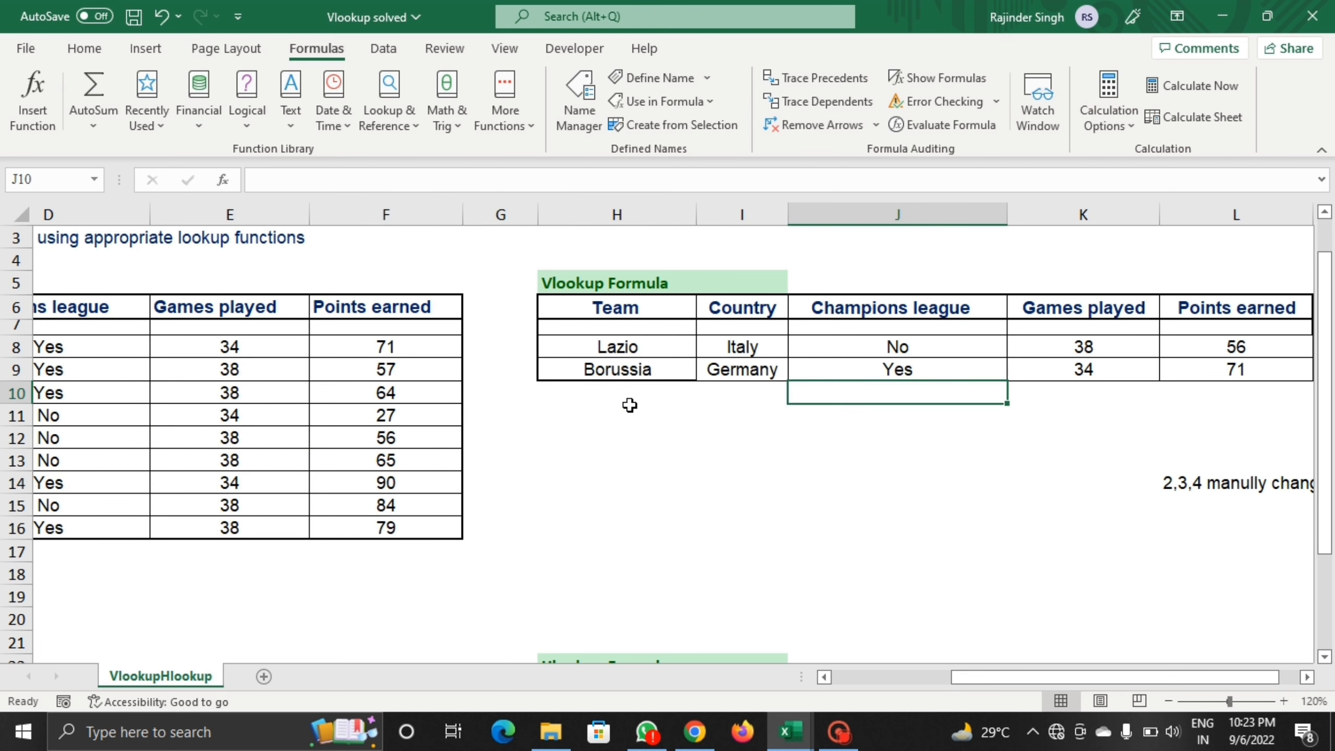
left_click(889, 366)
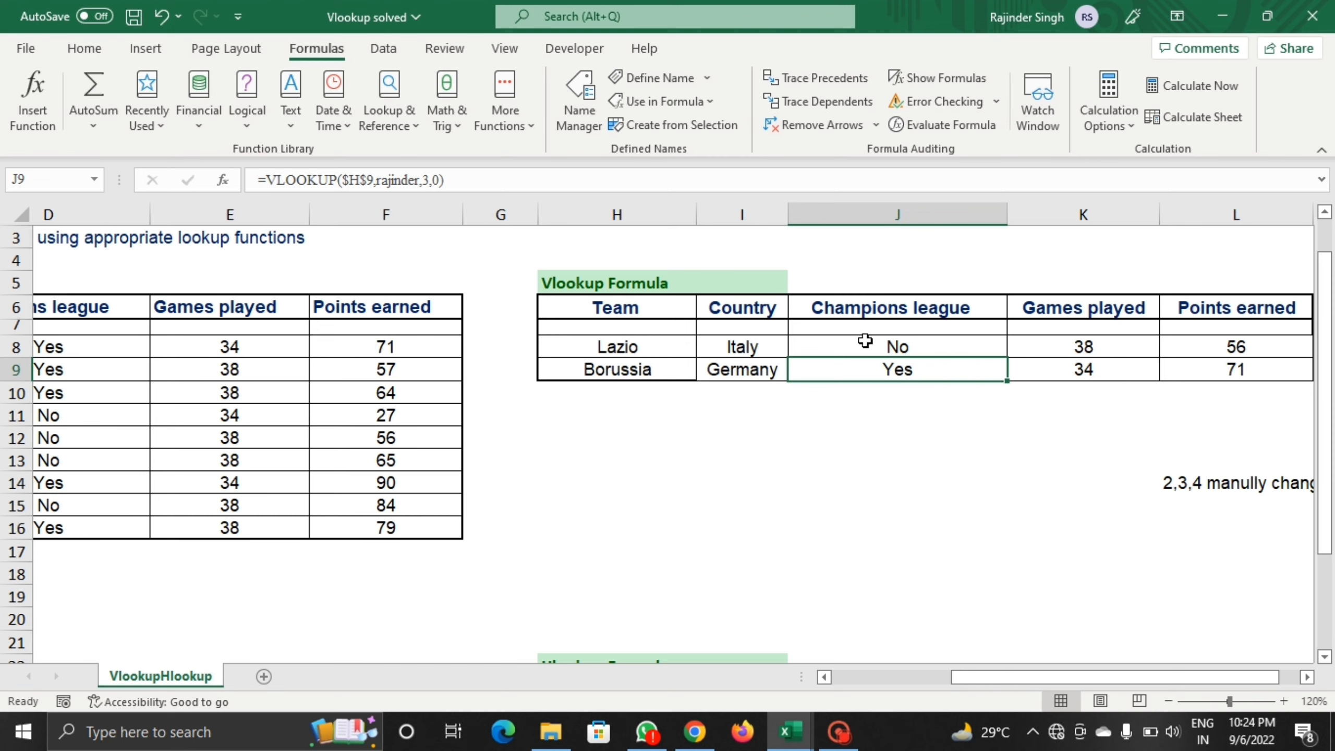
Step: Compare Borussia's Games played and Points earned lookups with the source table, and view the Lazio row and the Hlookup section
left_click_drag(1031, 675, 1032, 675)
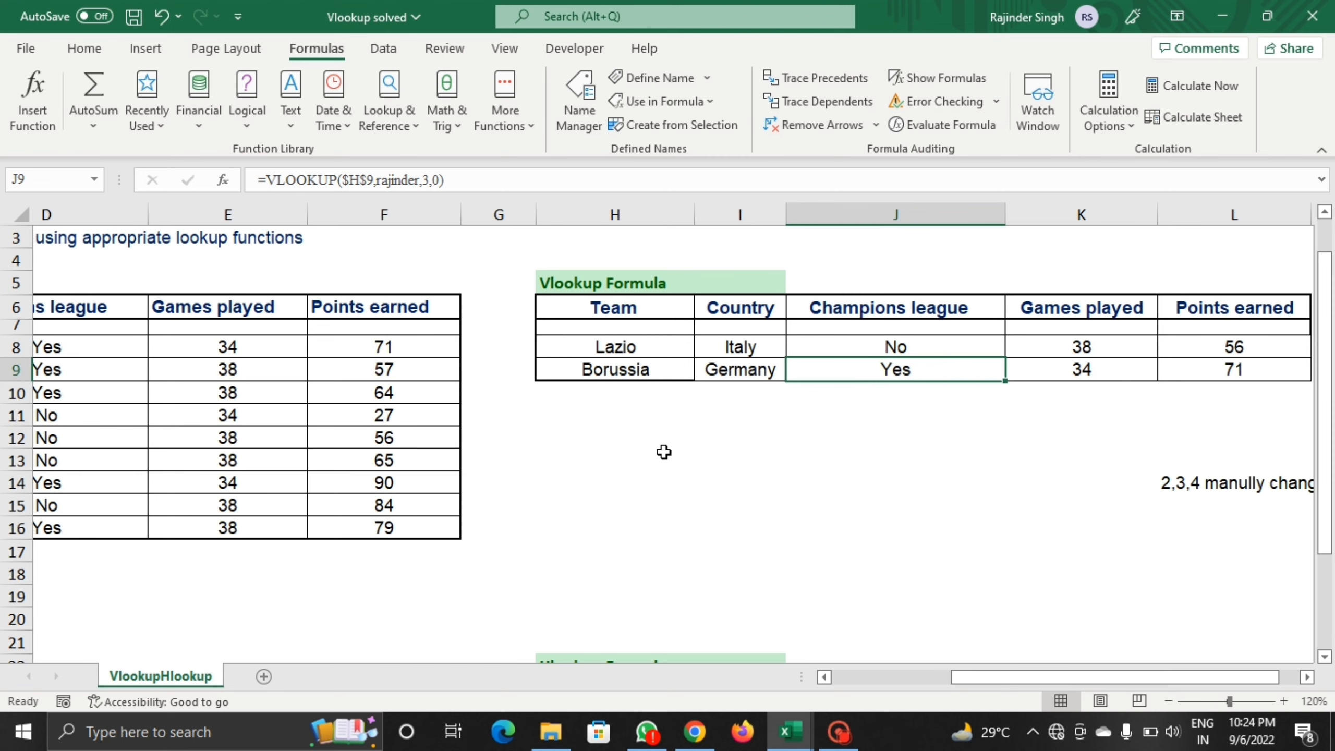
left_click(218, 343)
left_click(402, 352)
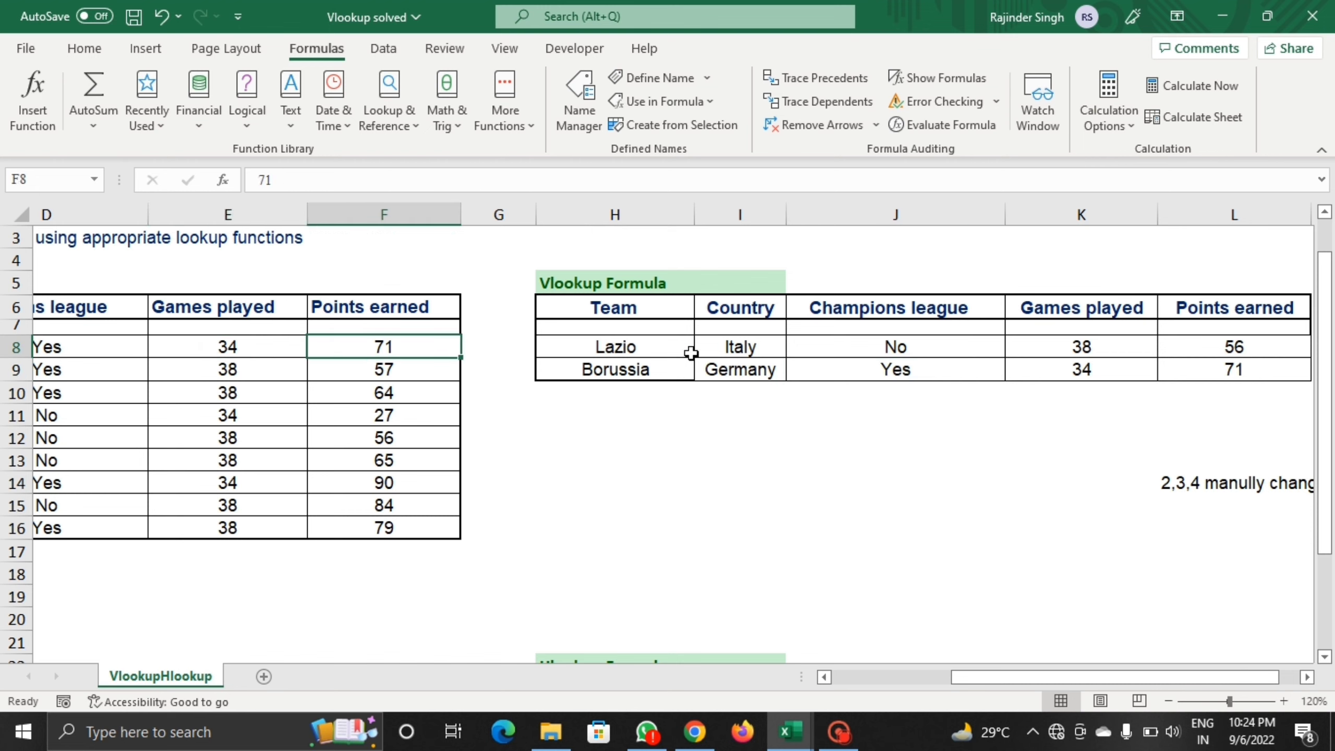
left_click(1125, 375)
left_click(1186, 373)
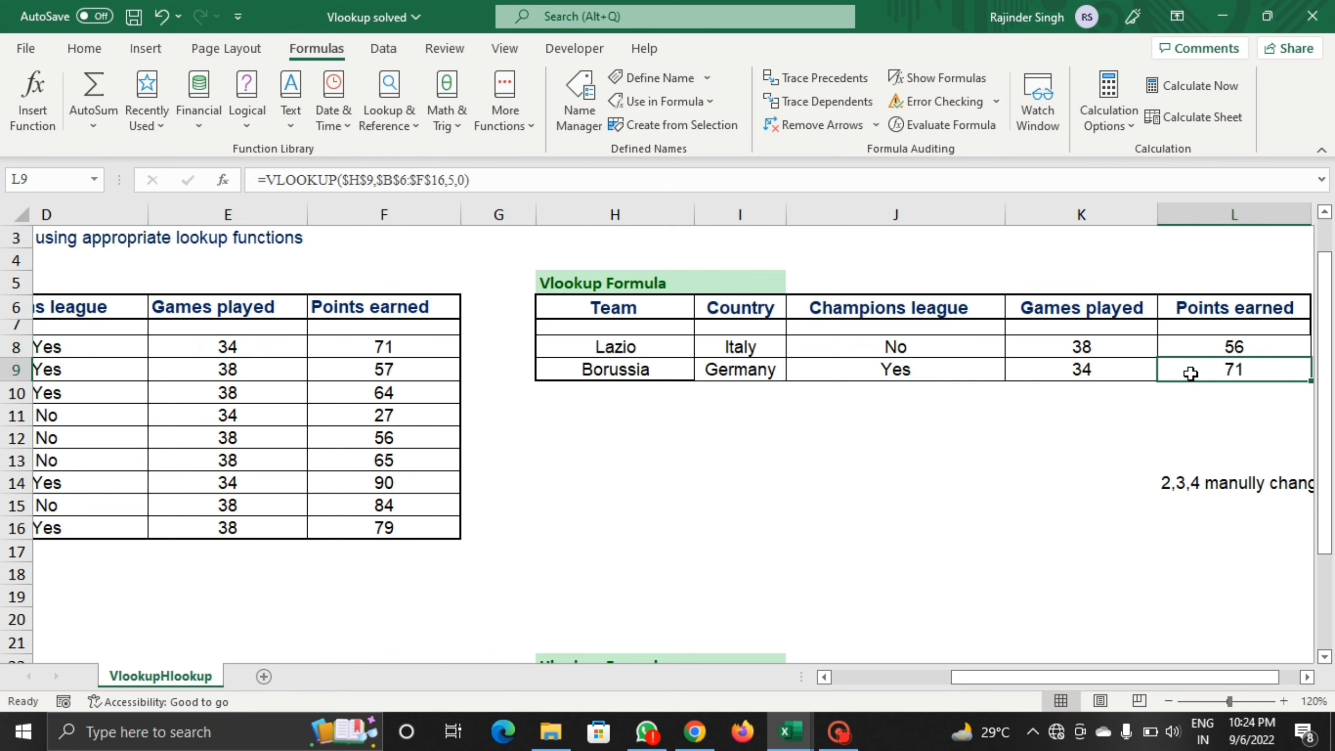
left_click(262, 439)
key("Left")
key("Left")
key("Left")
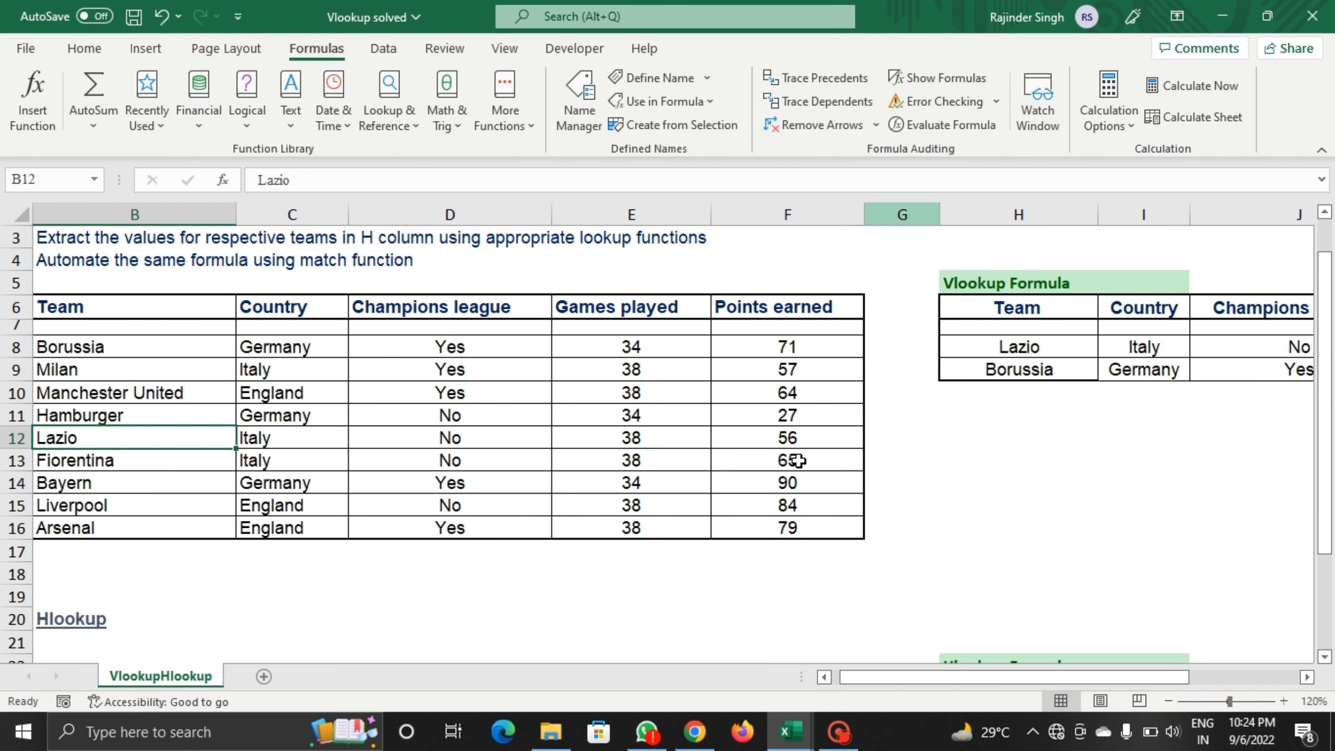
scroll(919, 447, "down", 4)
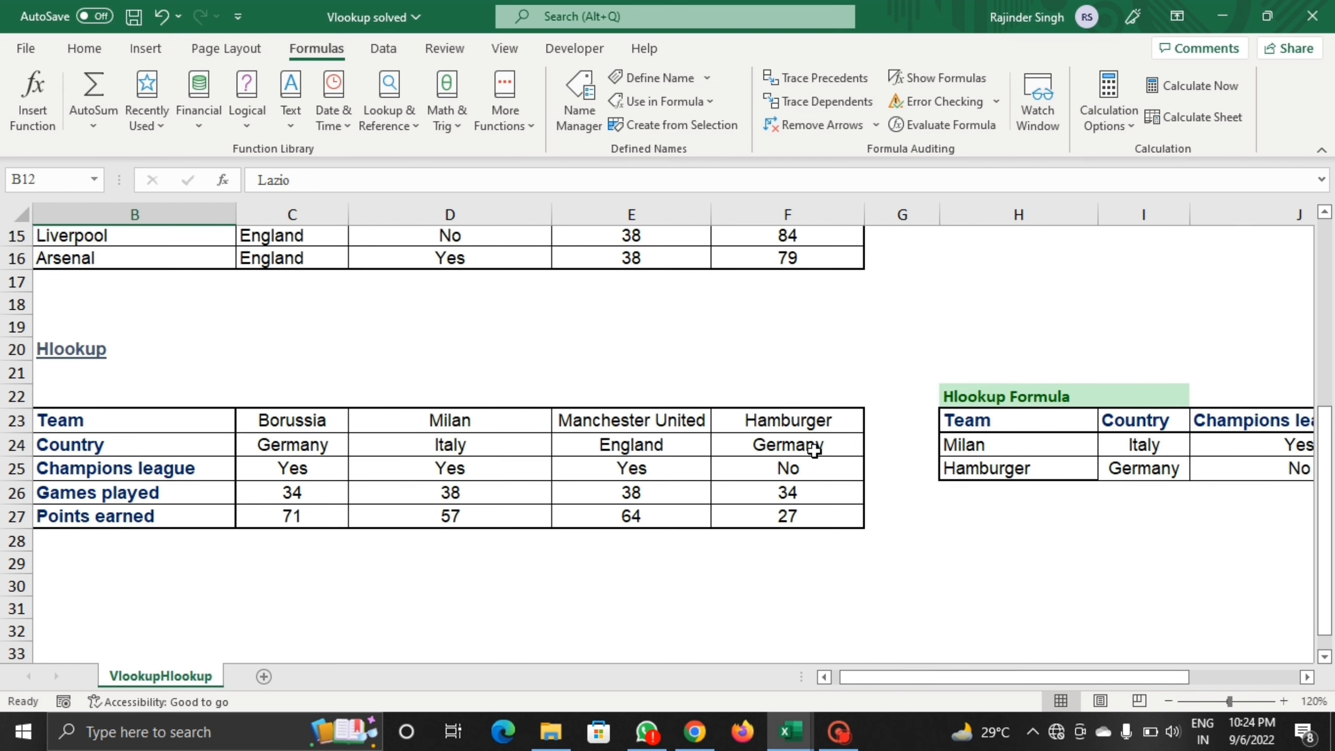
scroll(813, 450, "up", 3)
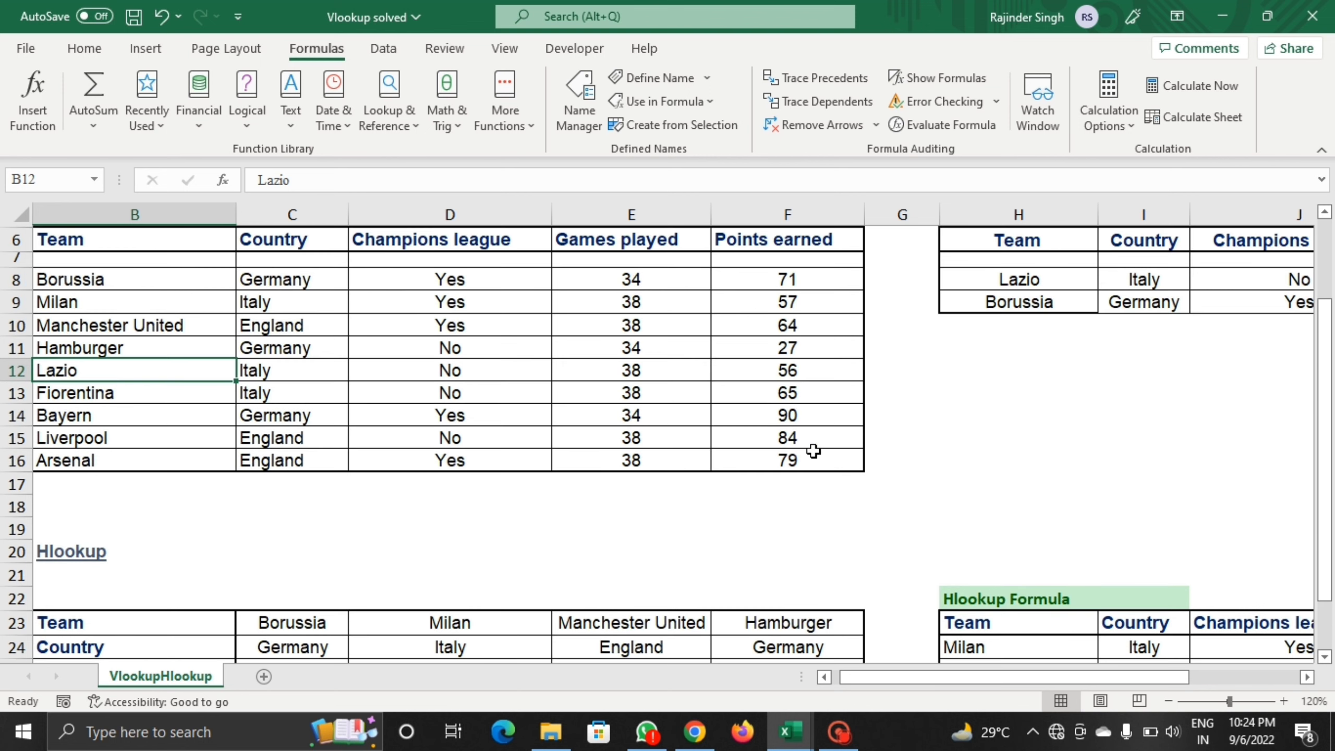
scroll(813, 450, "up", 1)
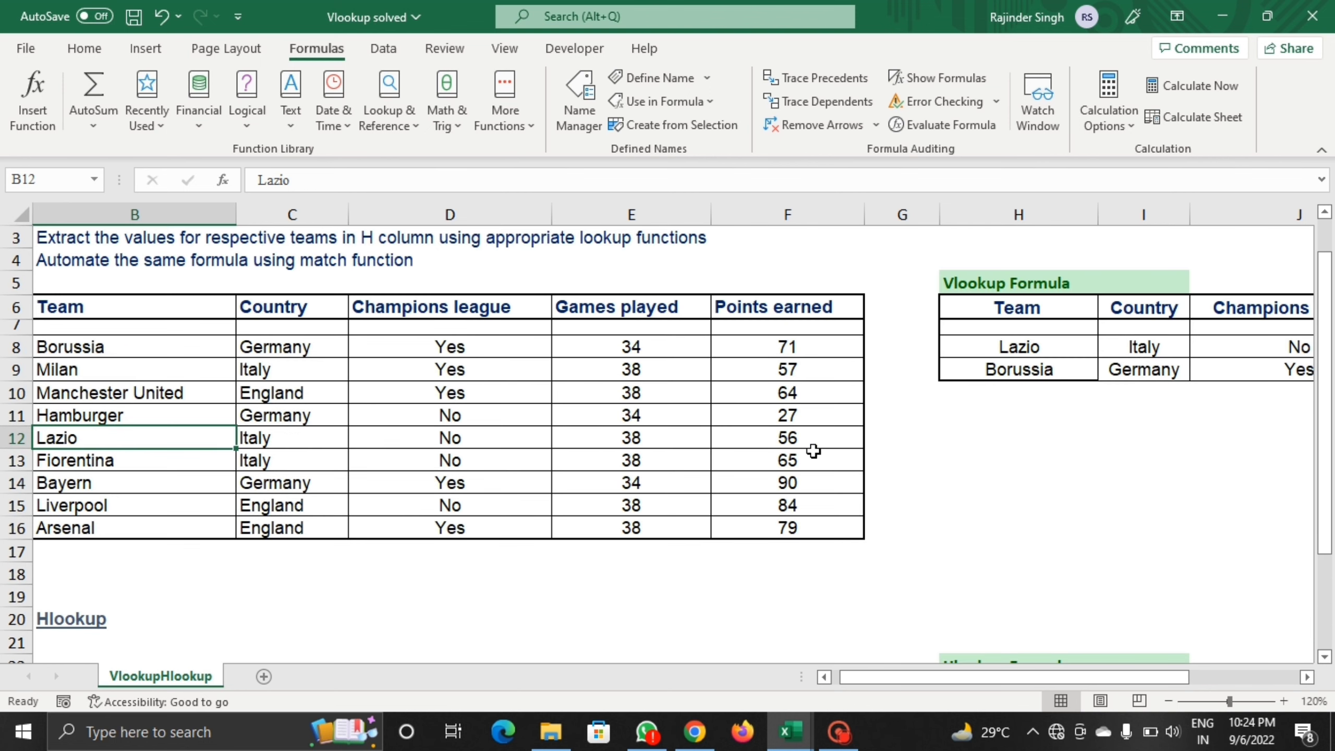
Step: Enter a note in H13:I13 reading "H lookup" and "for Row", above the Hlookup section
scroll(813, 450, "down", 2)
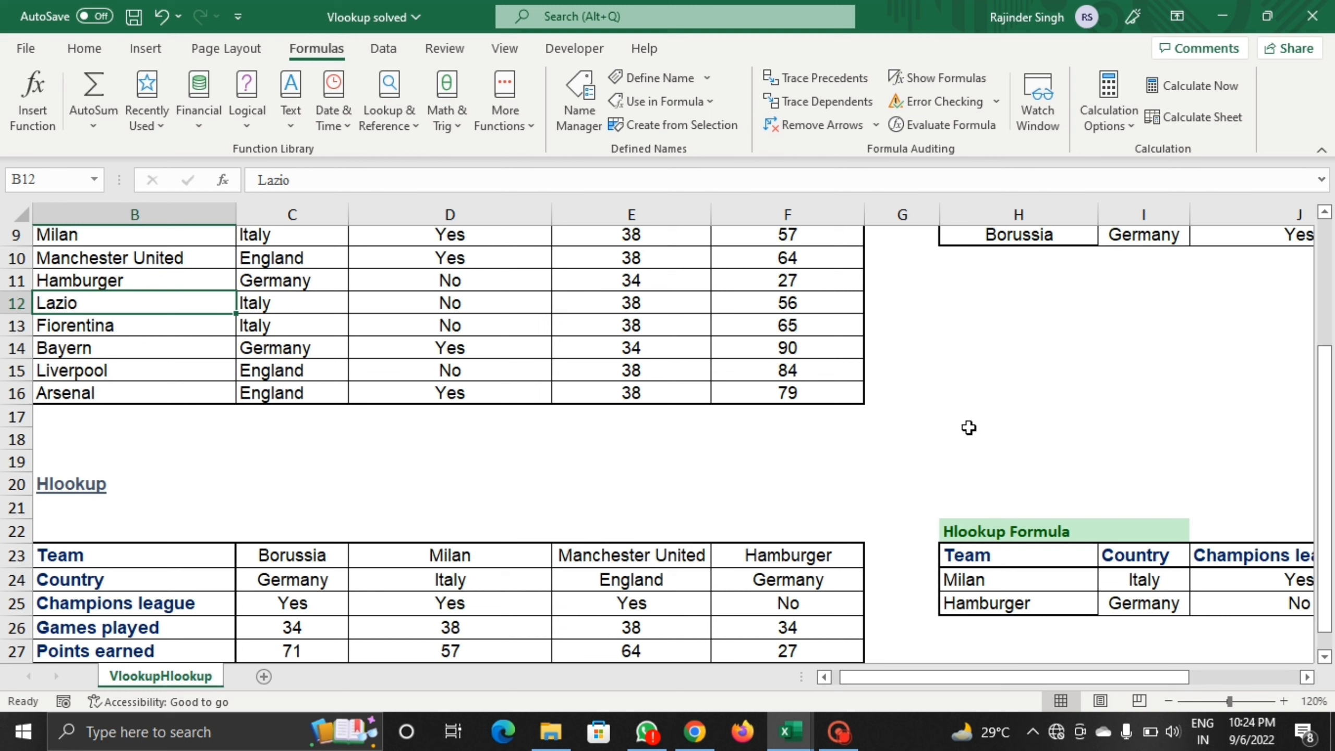
left_click(963, 330)
type("H")
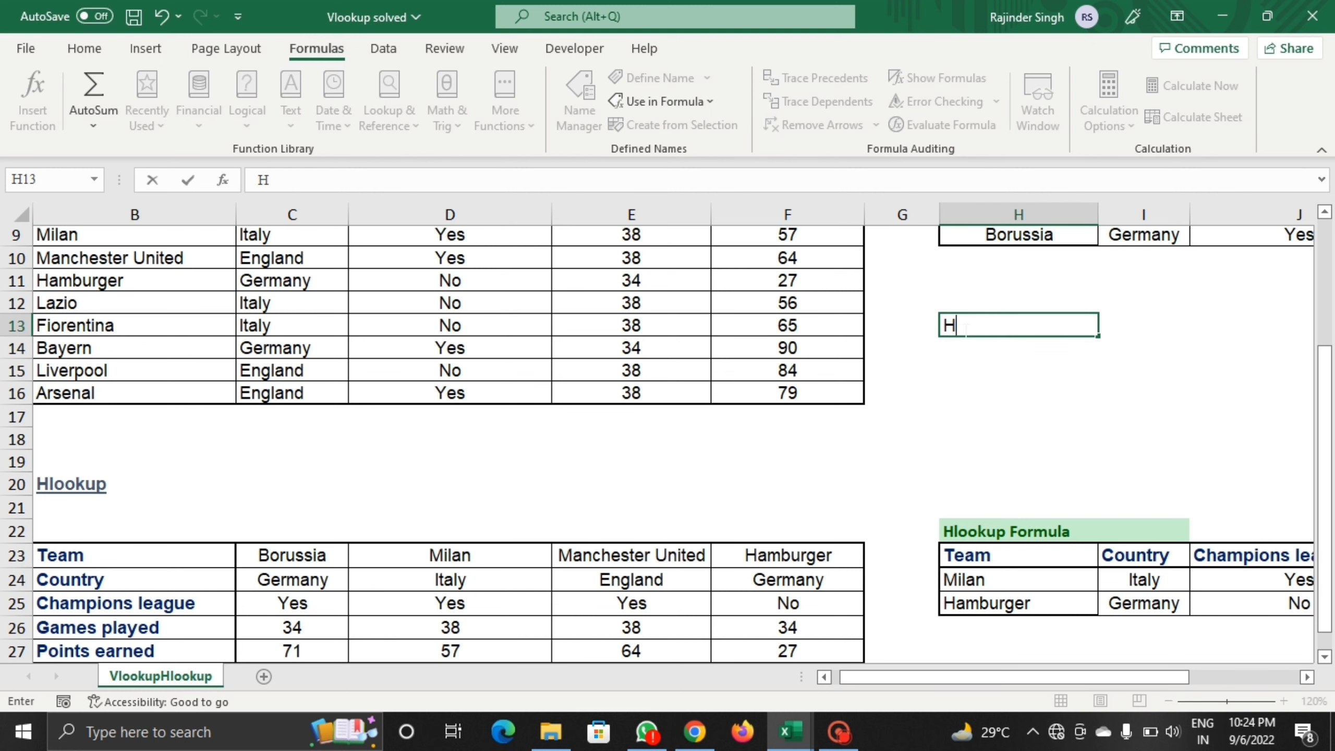
type(" lookup")
key("Tab")
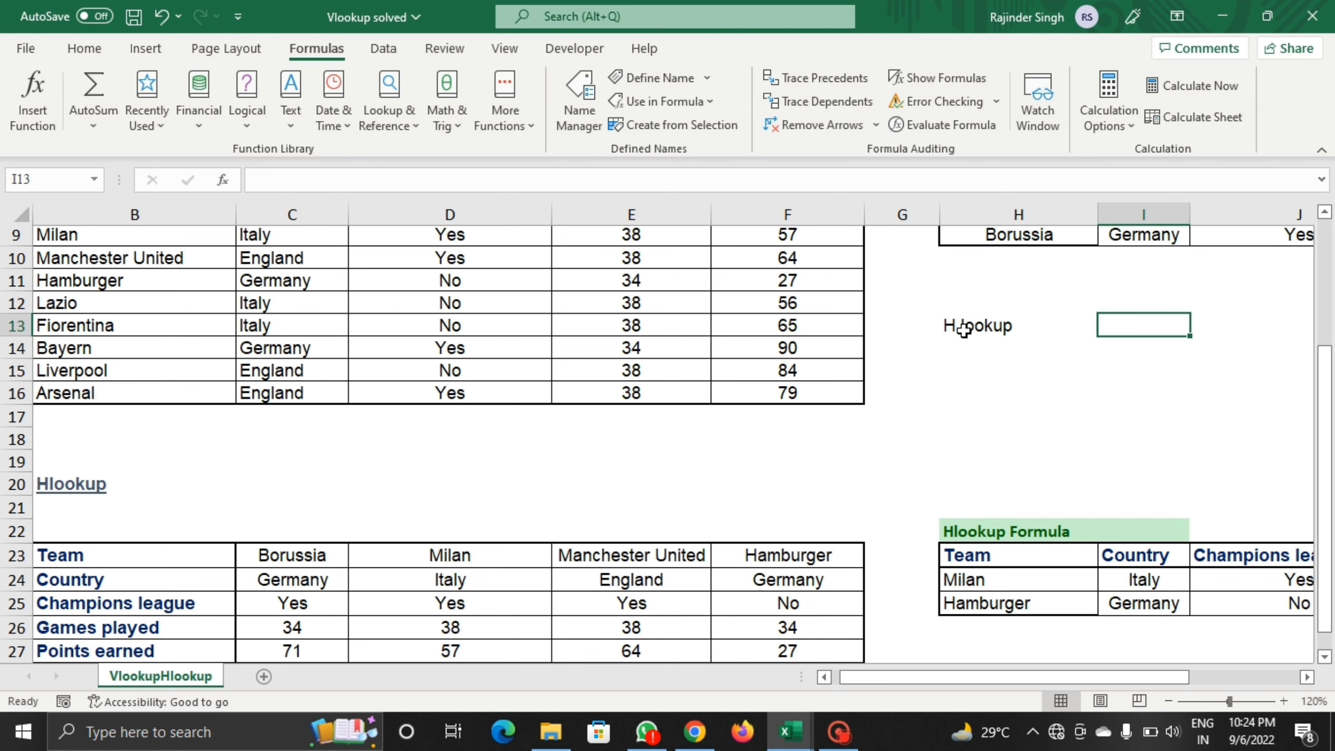
type("for ")
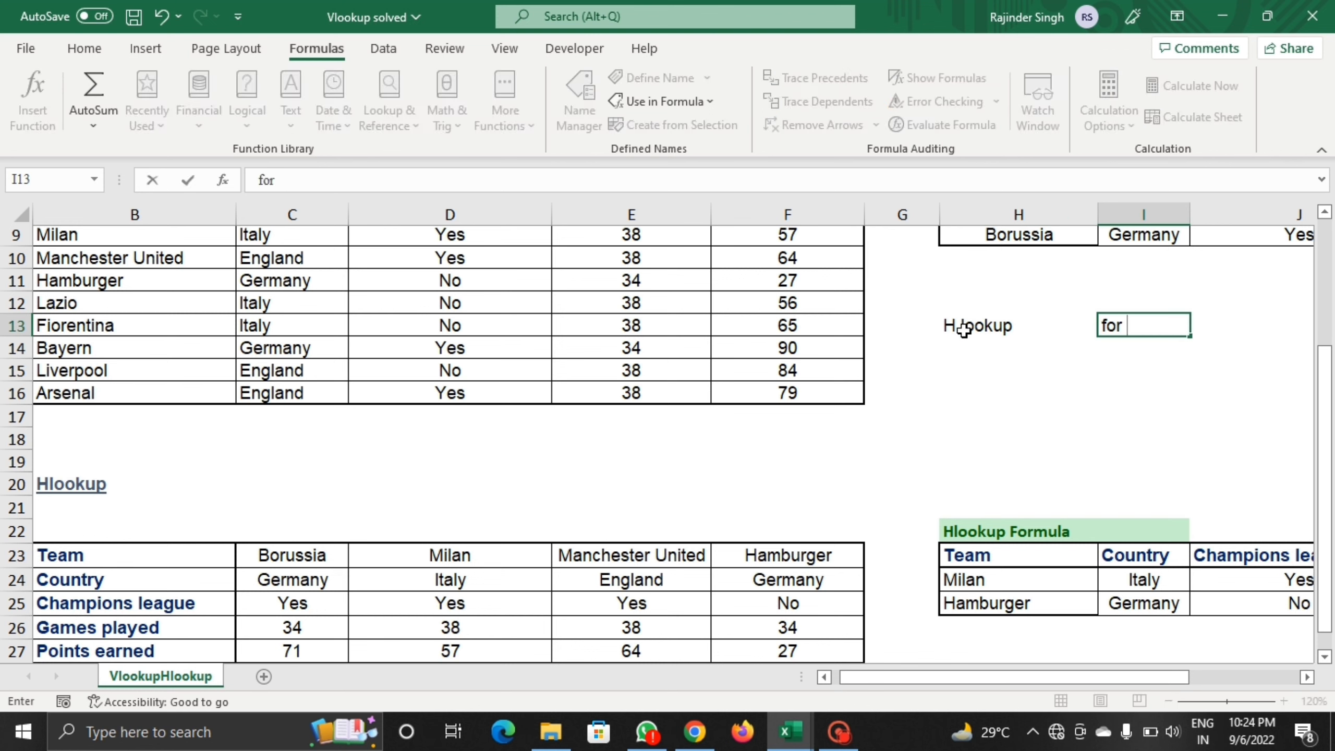
type("Roq")
key("Return")
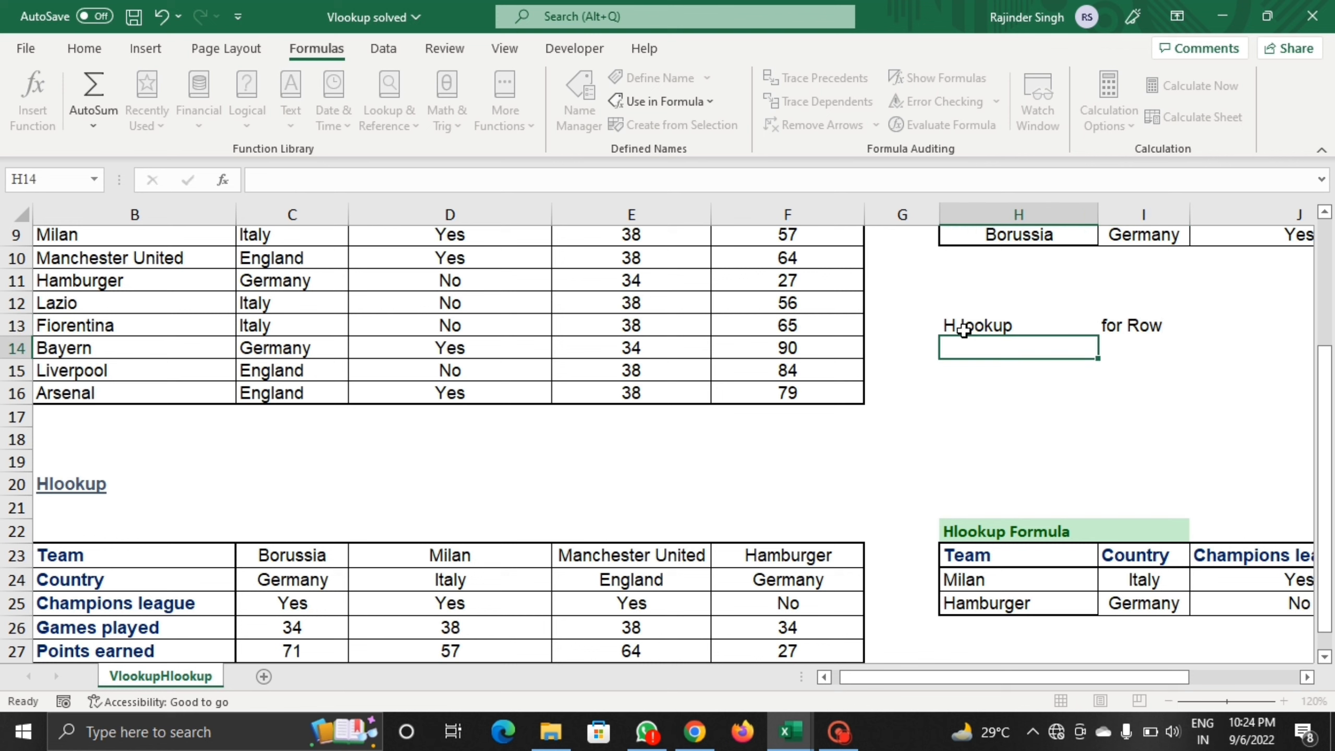
Step: Enter a second note in H14:I14 reading "V lookup" and "For Column"
type("V l")
type("ookup")
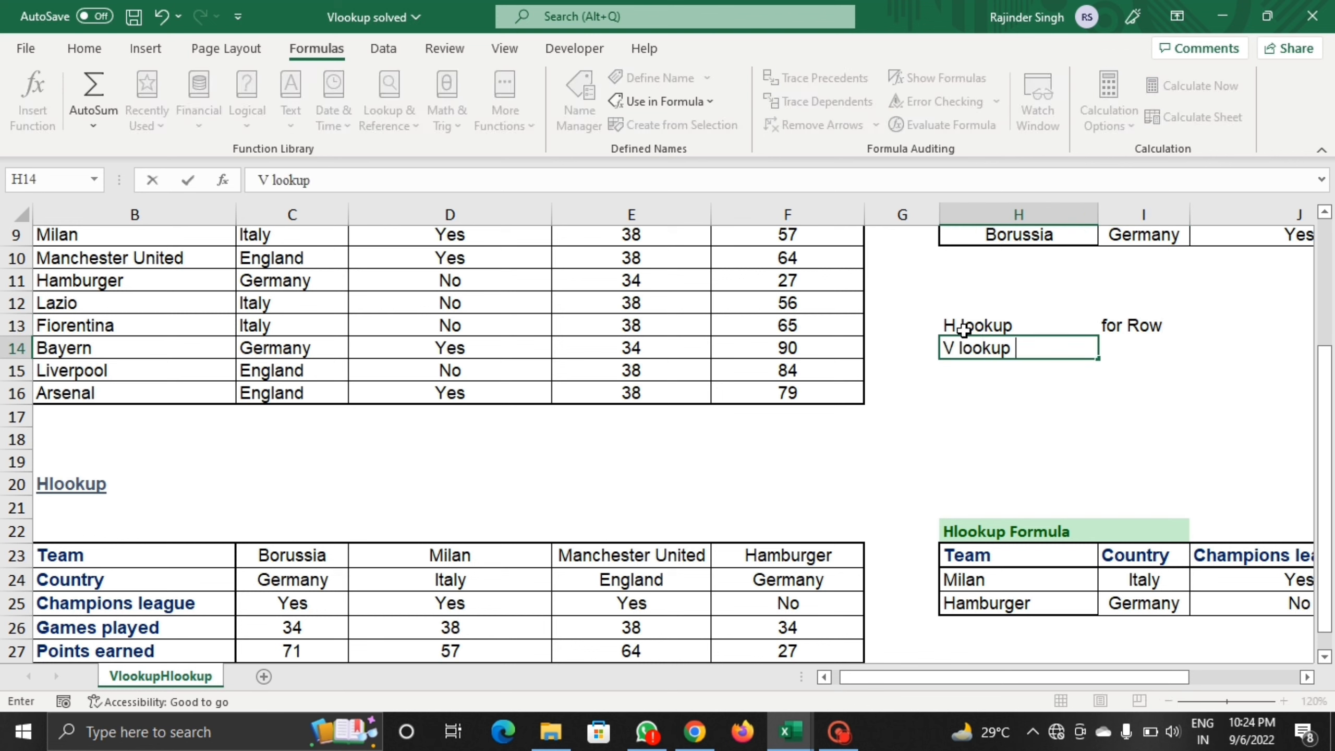
key("Tab")
type("For ")
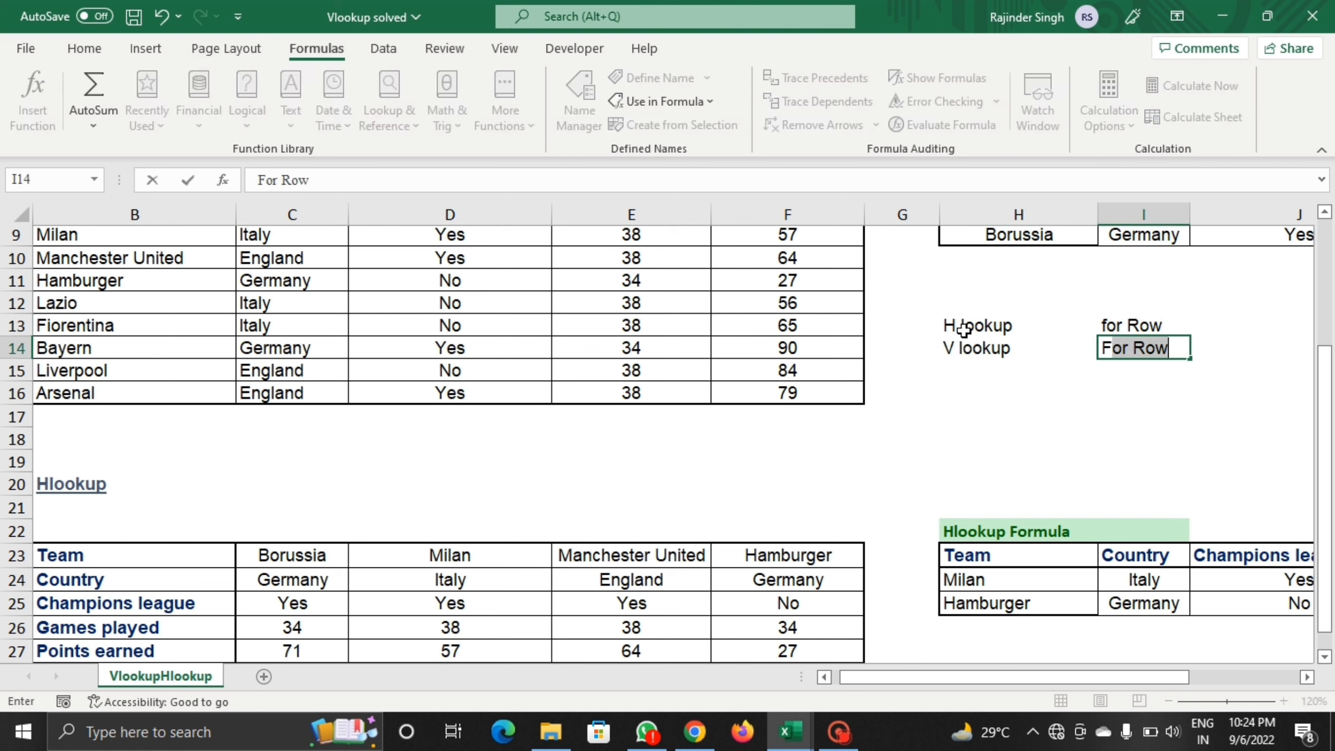
type("Column")
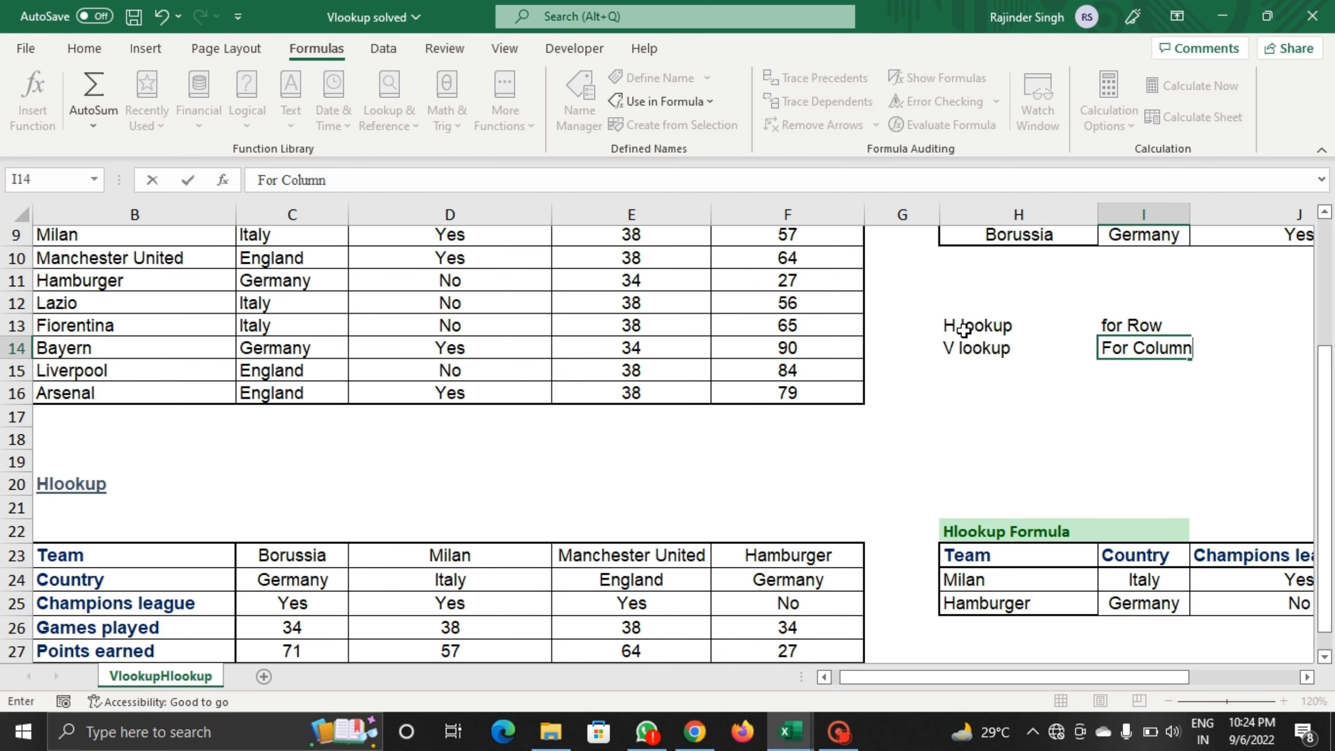
key("Return")
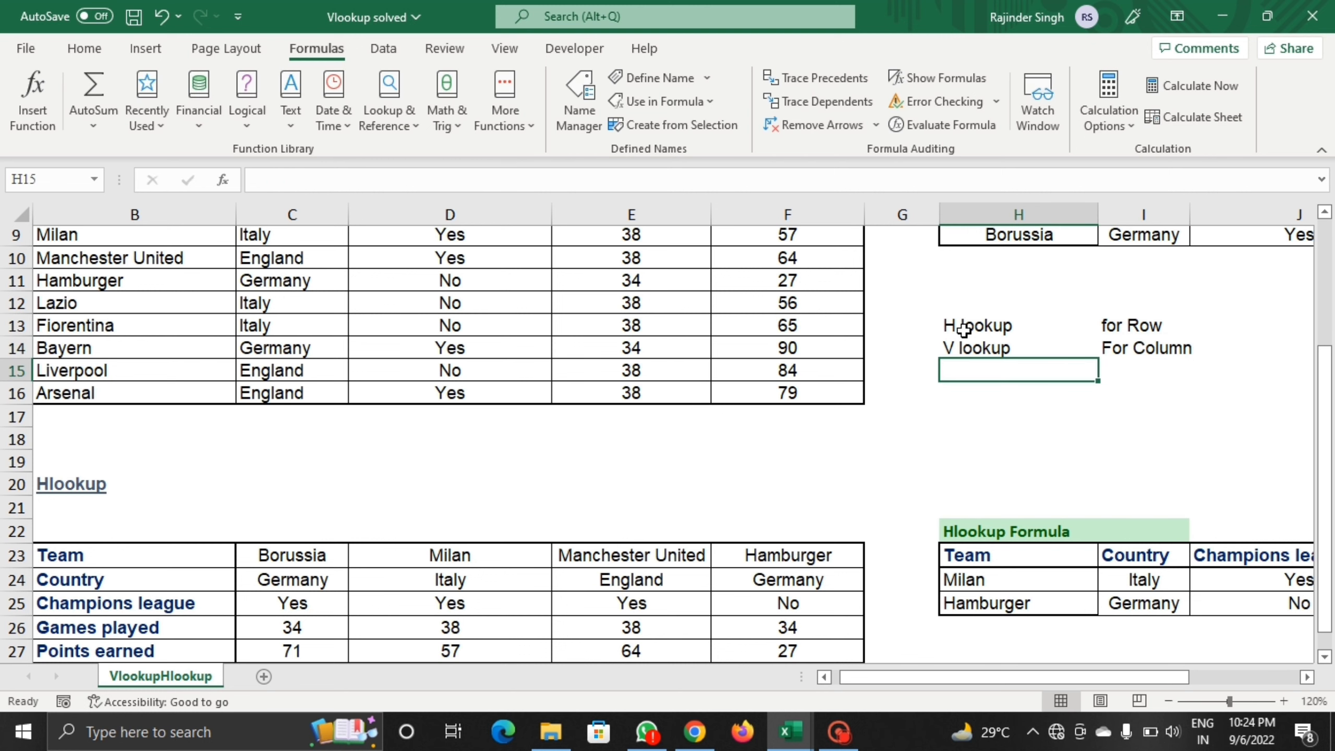
Step: Examine the lookup value and table array arguments of Milan's Country HLOOKUP formula in I24
scroll(954, 630, "down", 1)
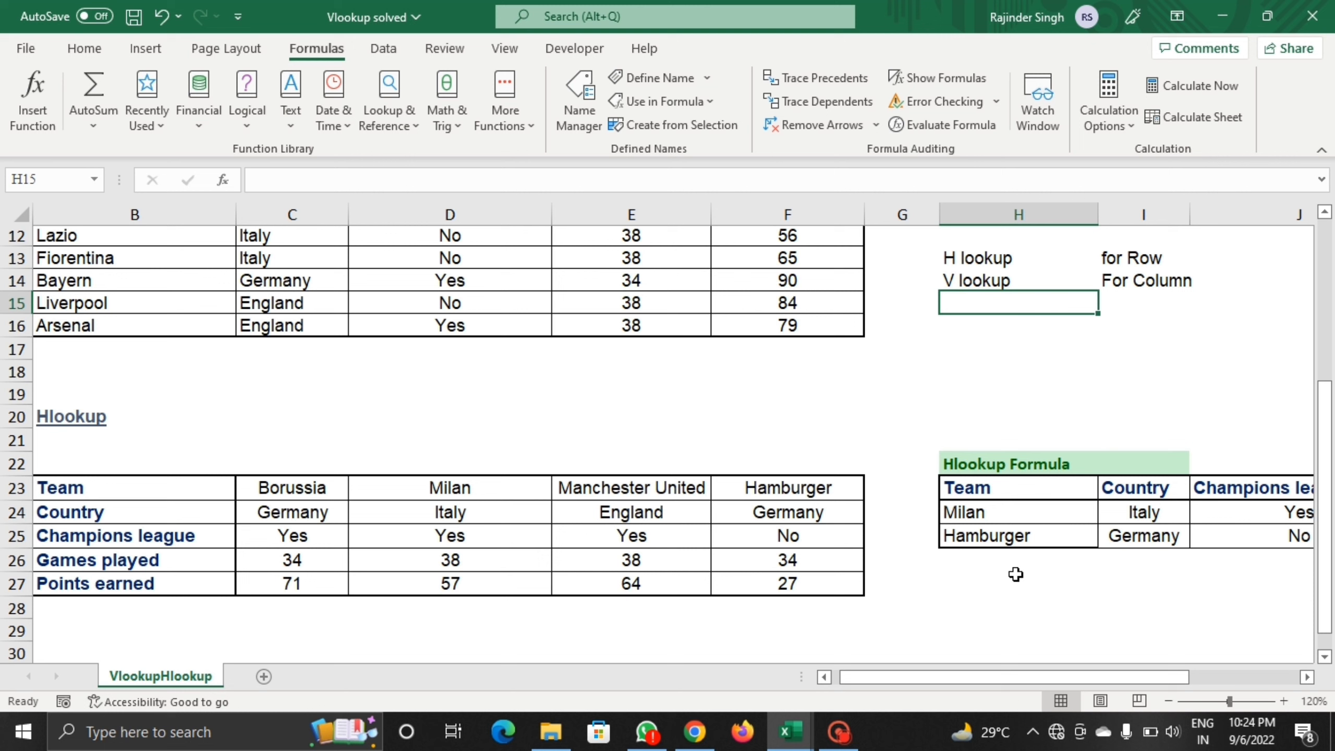
left_click(1058, 507)
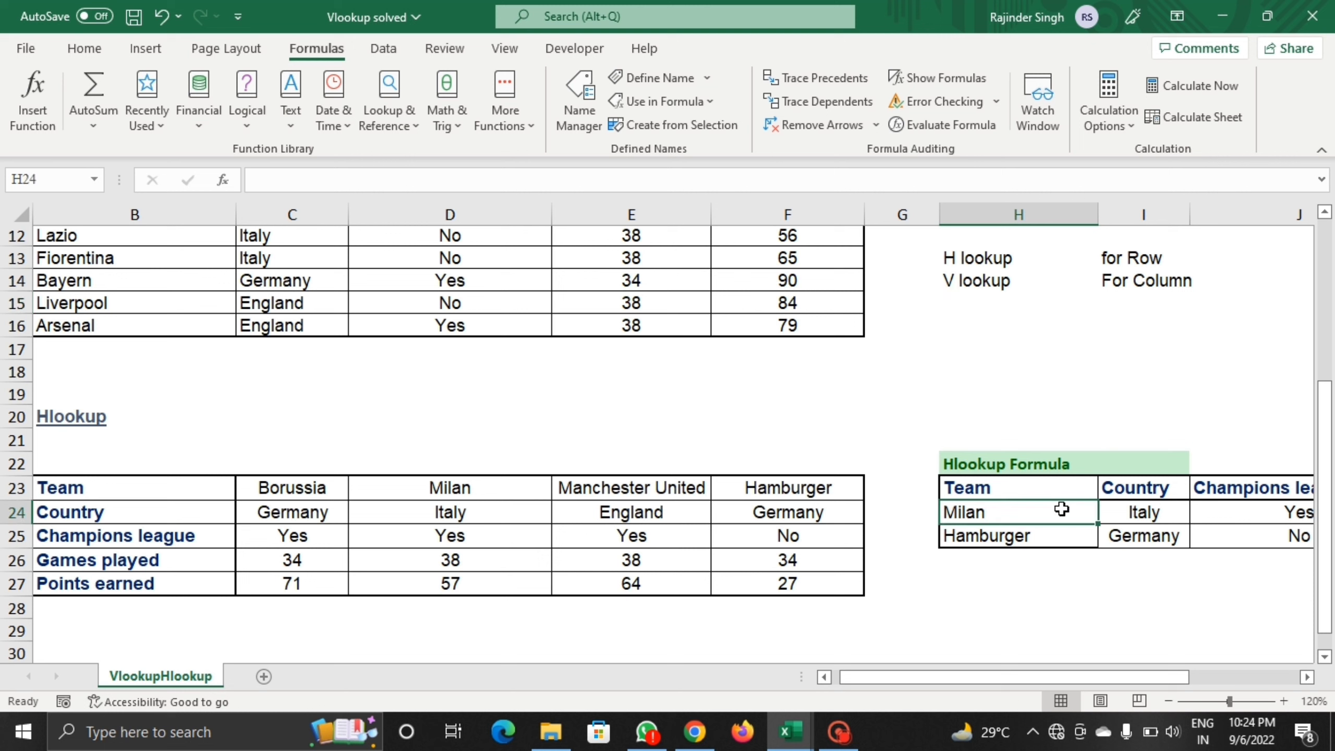
left_click(1151, 511)
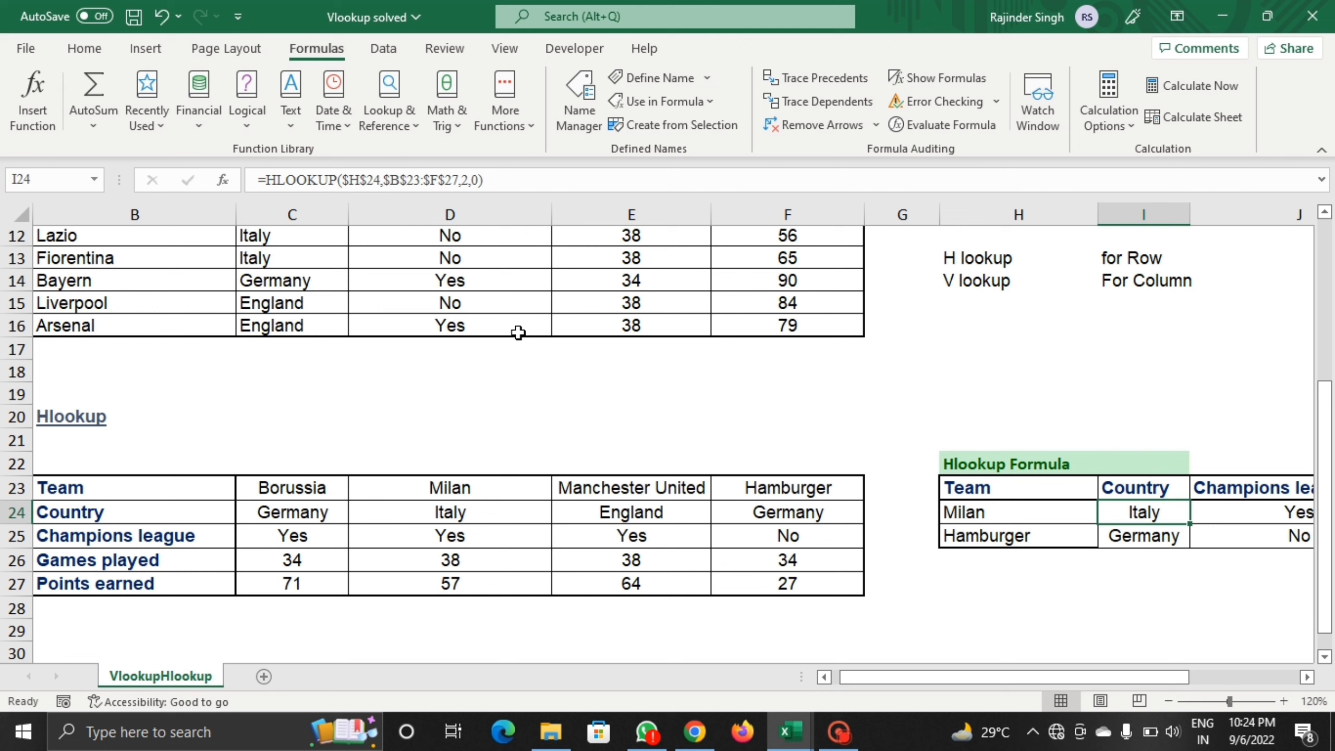
left_click(494, 180)
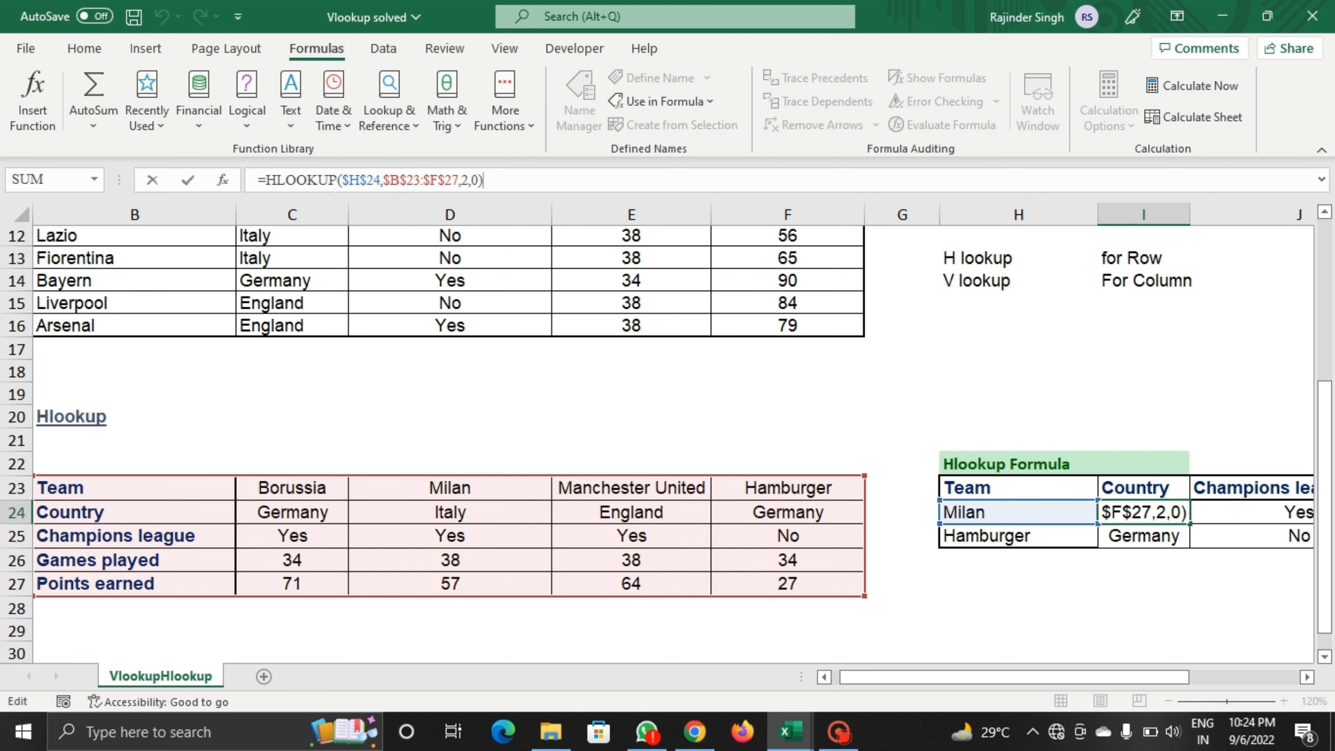
left_click(374, 180)
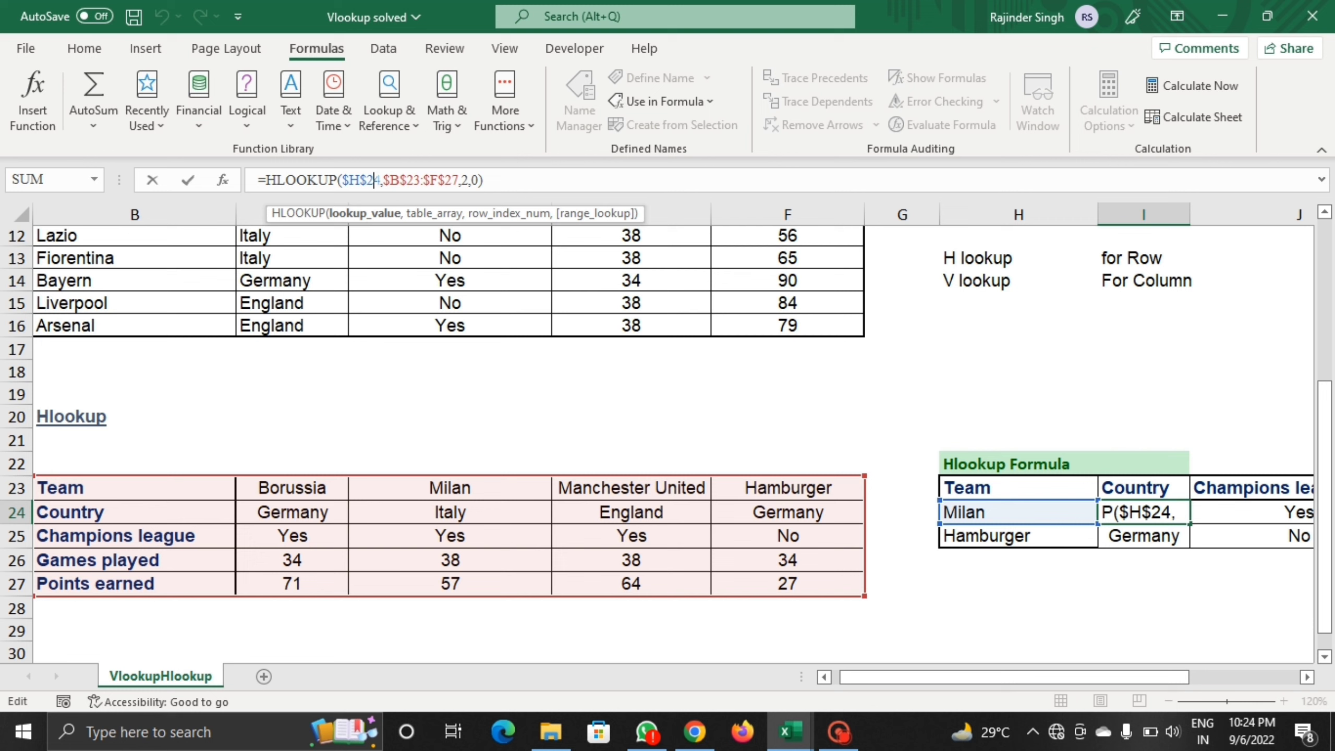
left_click(406, 180)
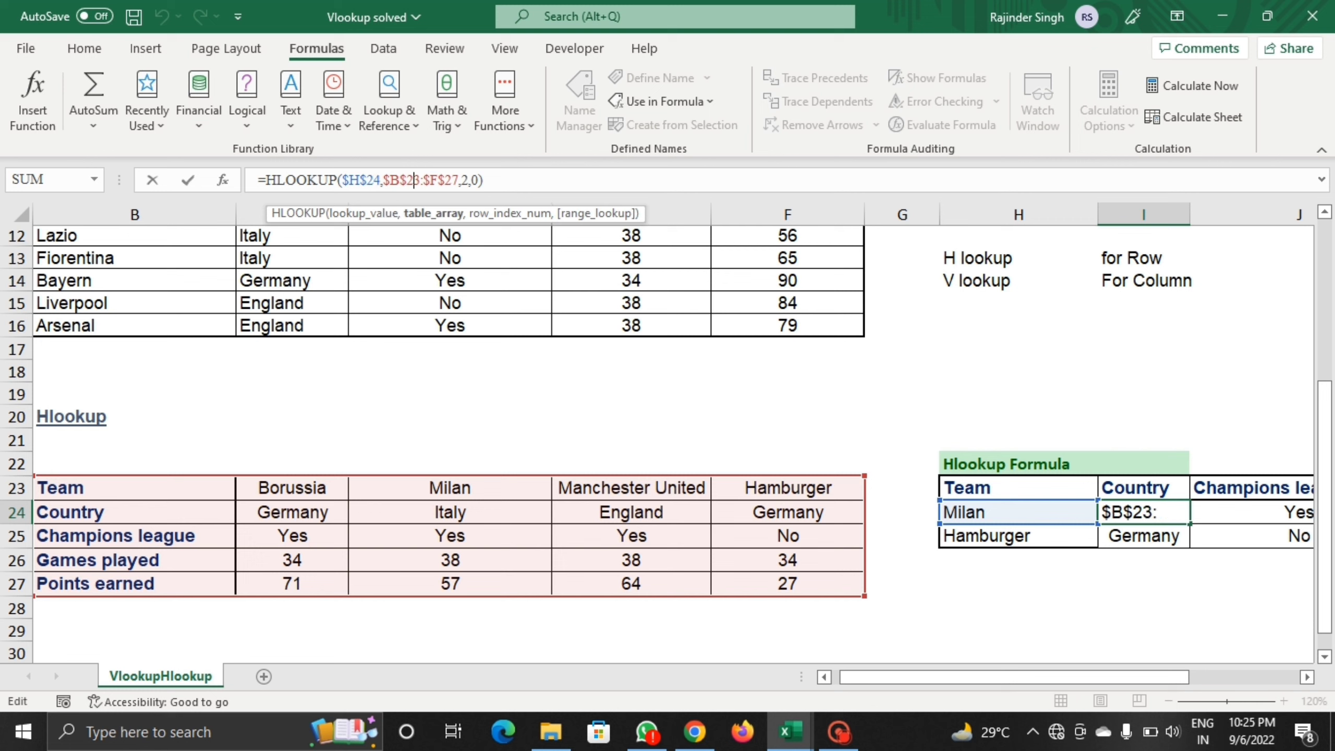
Step: Replace the table array in I24's HLOOKUP formula with the range B23:F27, keeping row index 2
left_click(1154, 517)
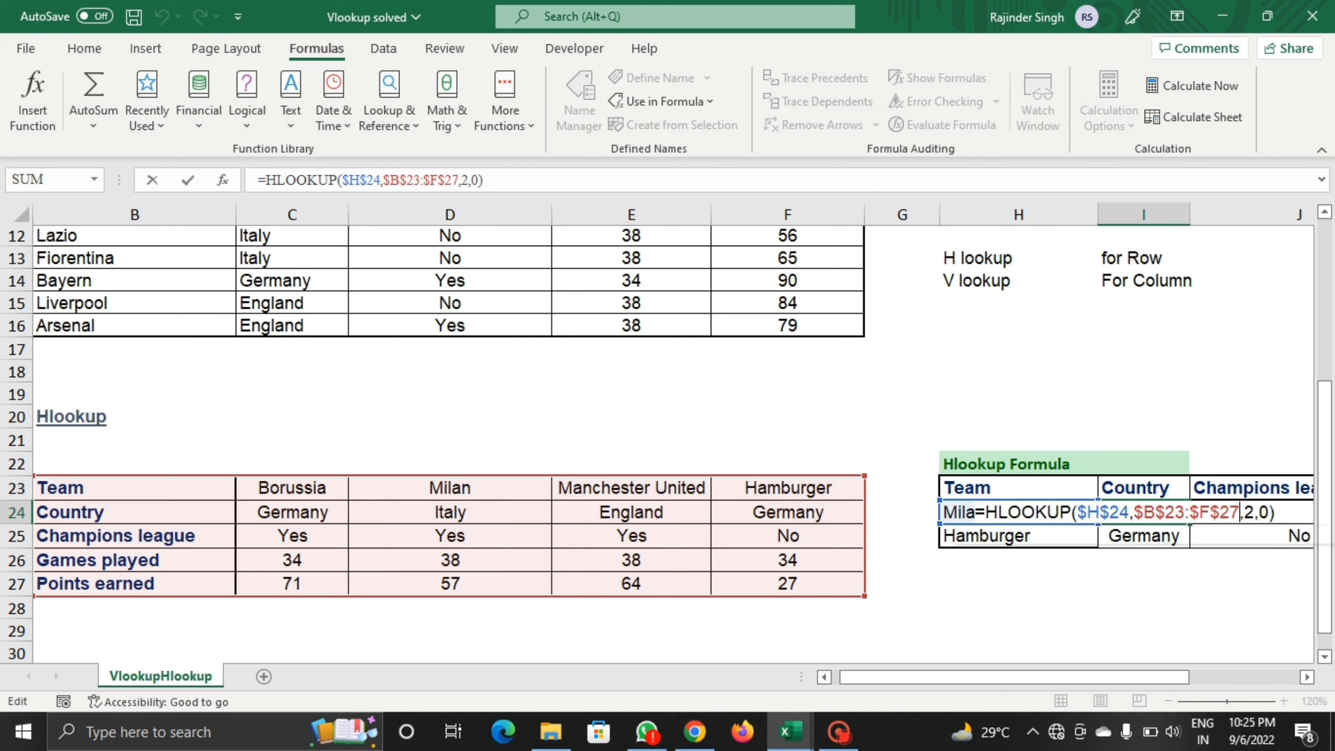
double_click(1154, 518)
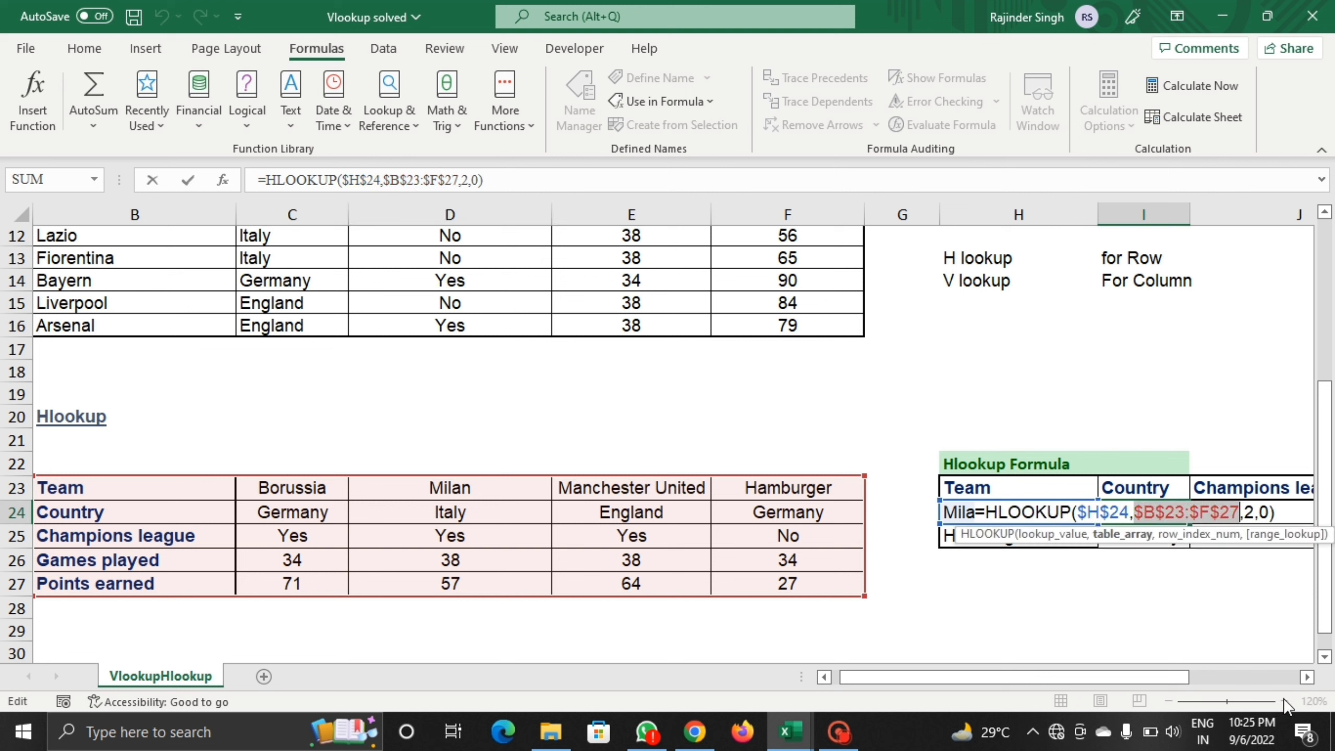
left_click(1219, 584)
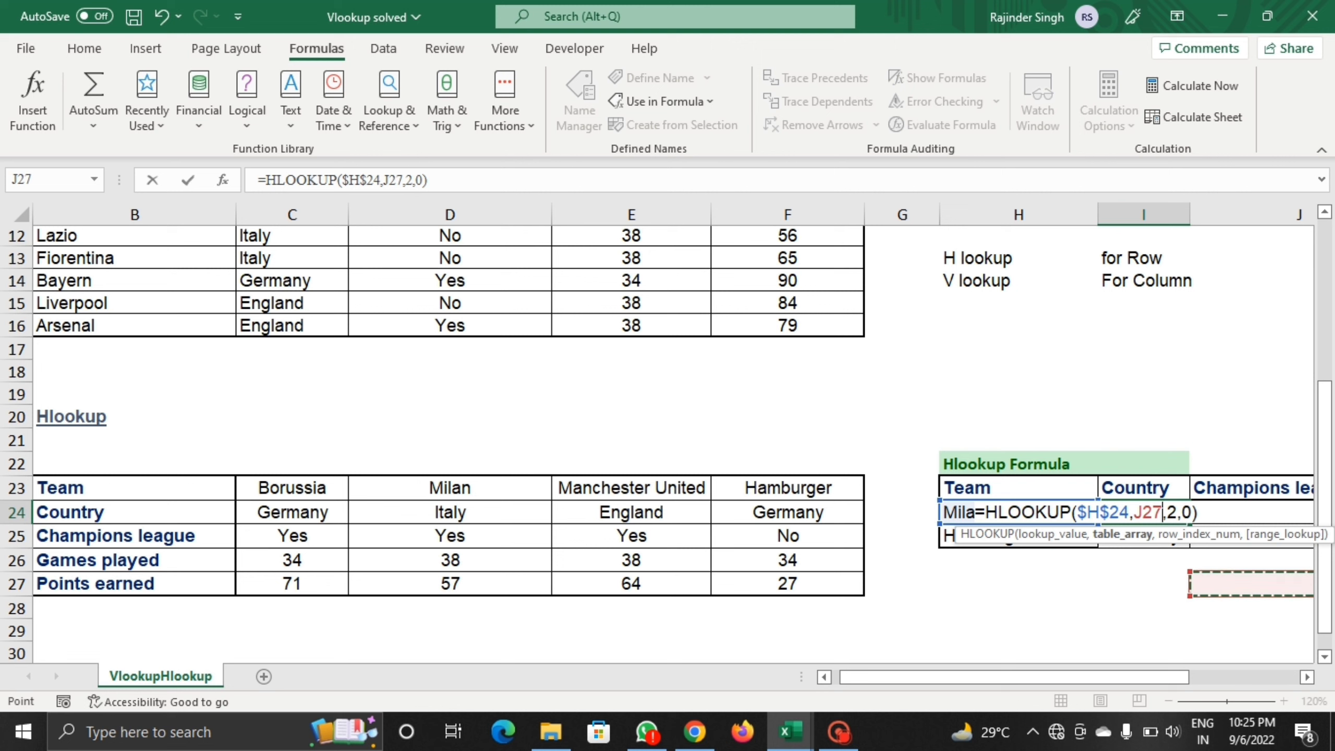
key("BackSpace")
key("BackSpace")
key("BackSpace")
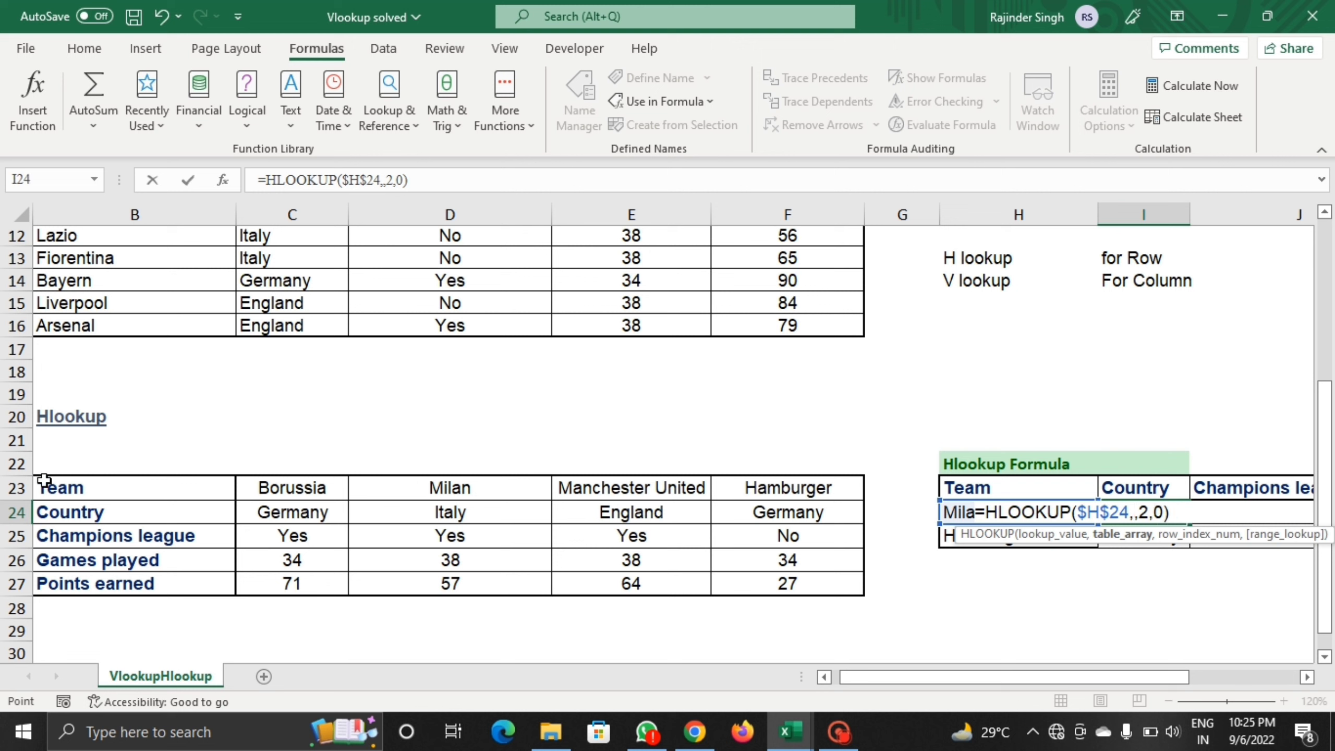
left_click_drag(43, 481, 771, 583)
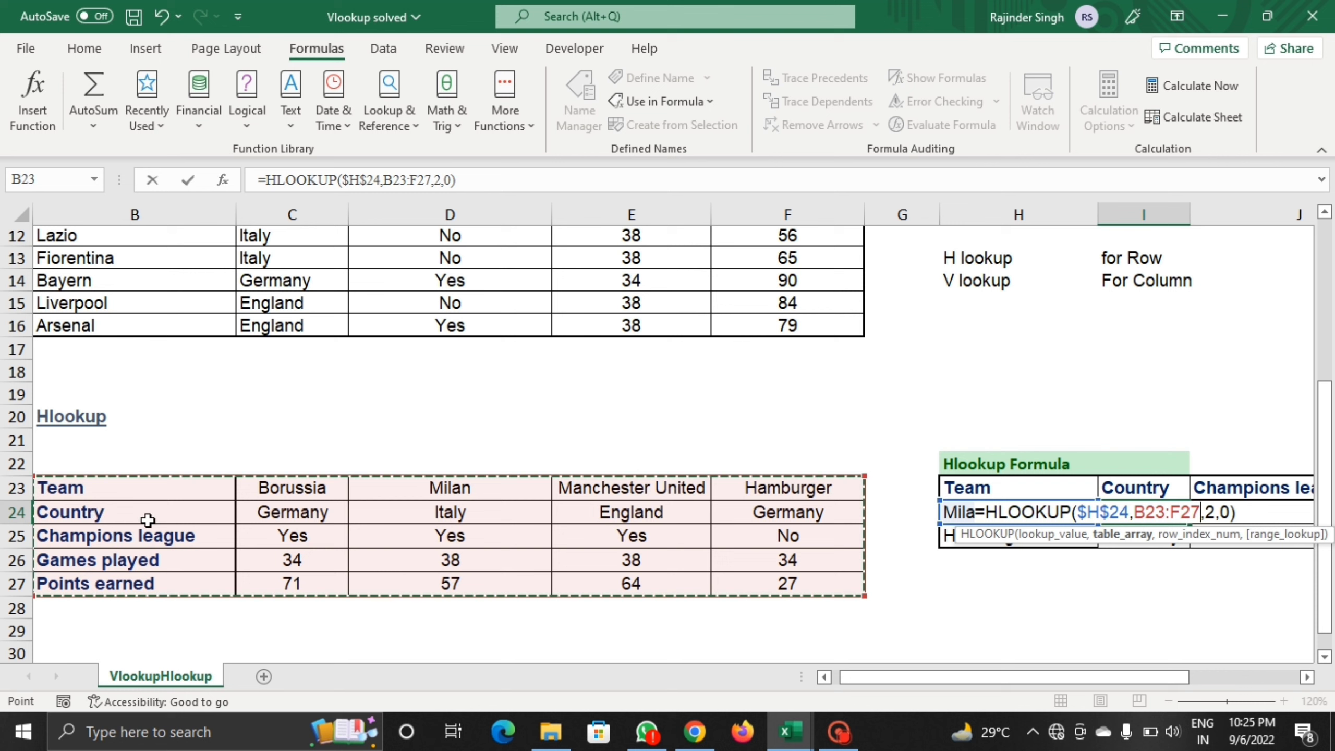
key("Return")
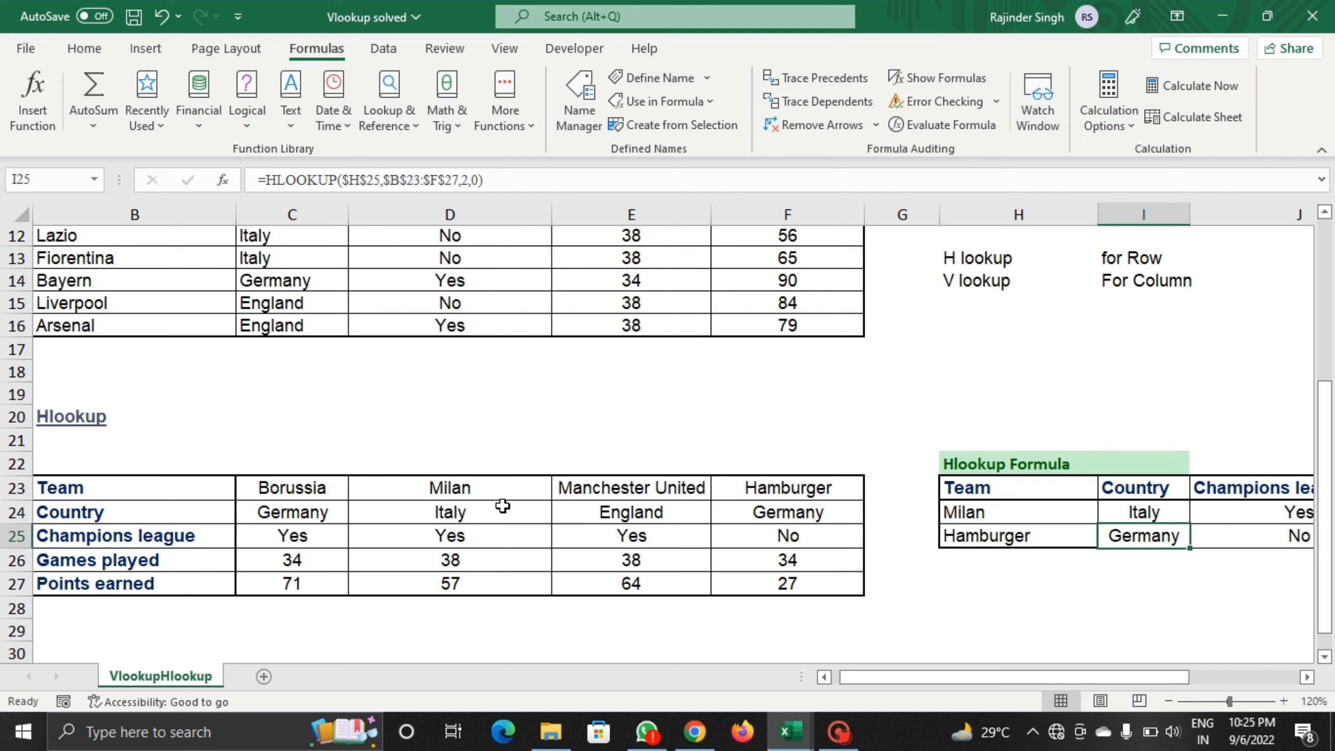
Step: Compare the Milan and Hamburger Country lookups with the source table and inspect the HLOOKUP formula in I25
left_click(493, 492)
left_click(480, 515)
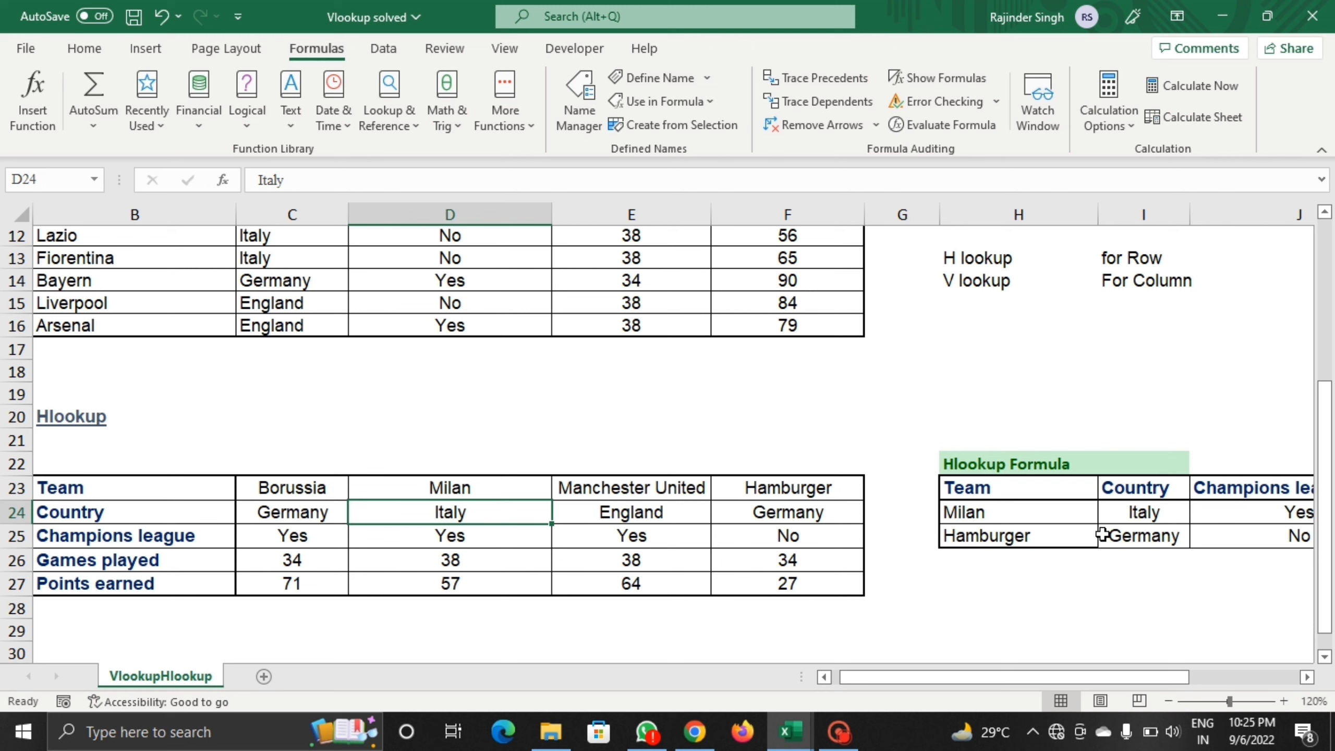
left_click(1040, 540)
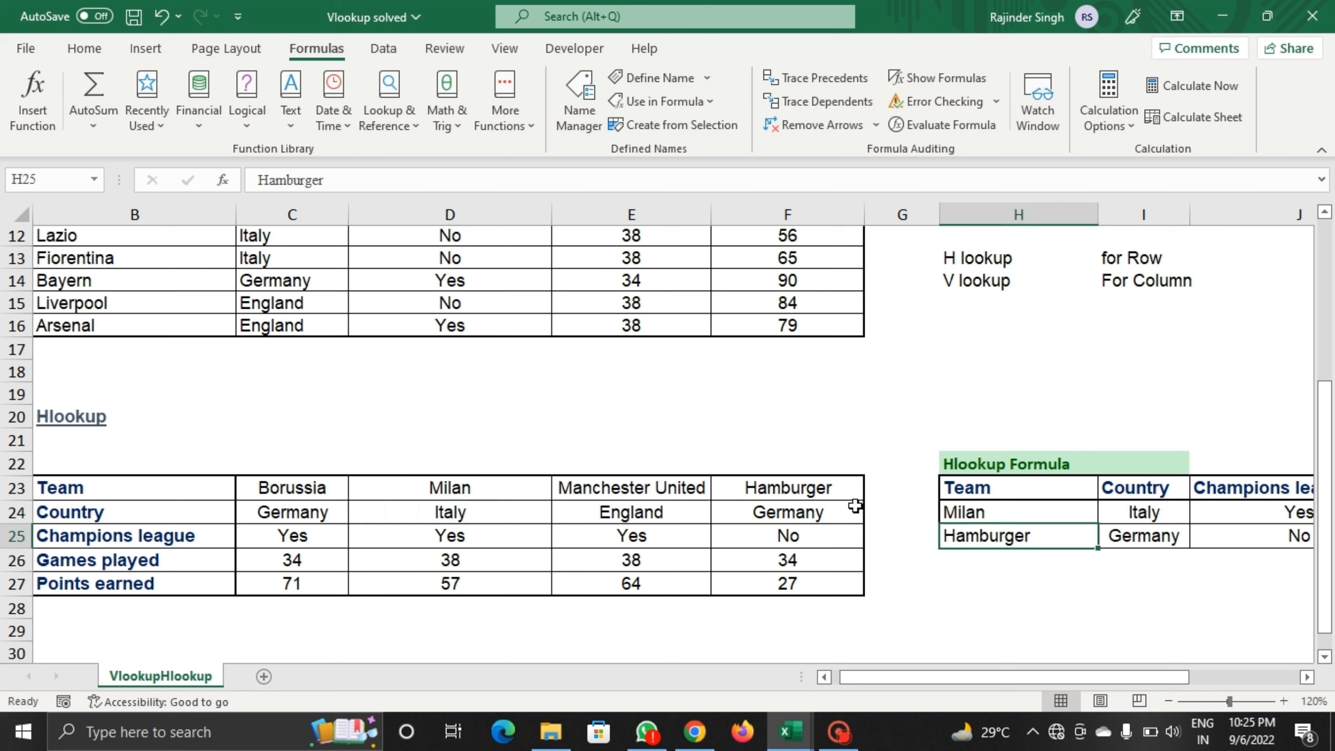
left_click(1139, 537)
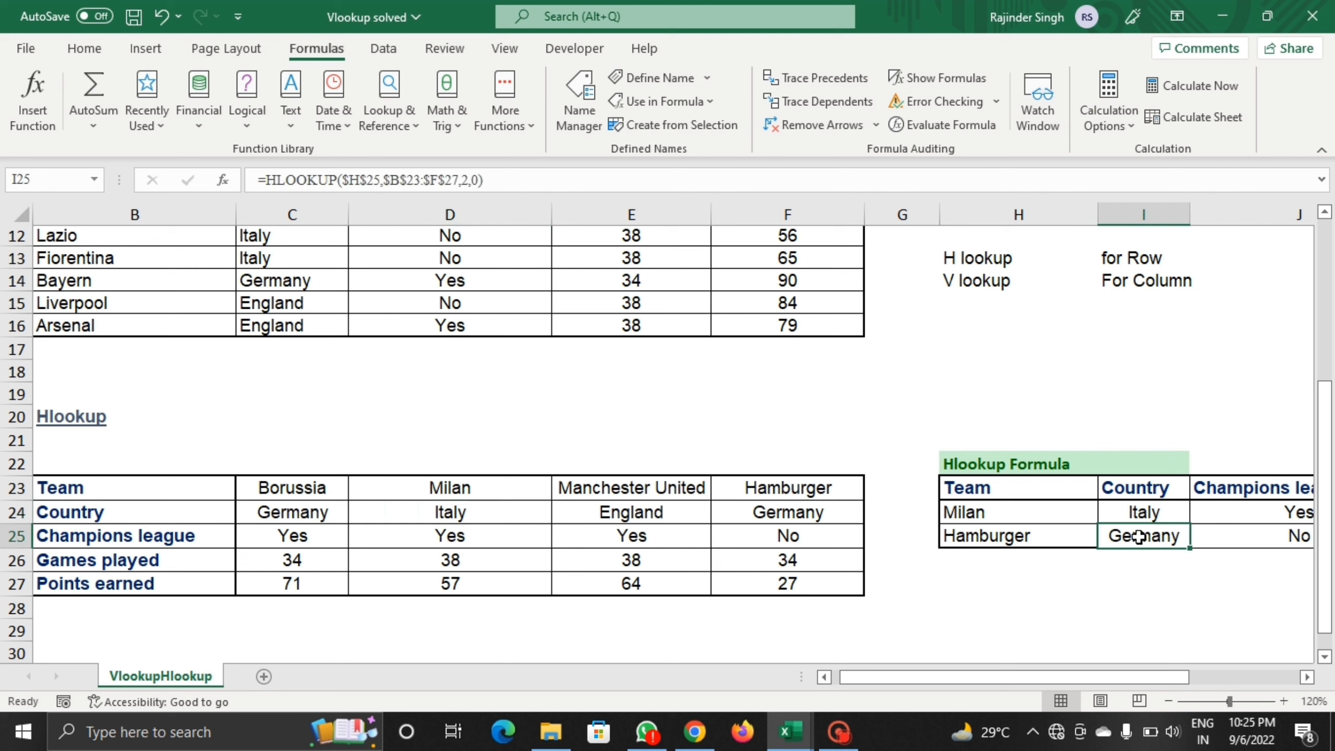
double_click(1138, 536)
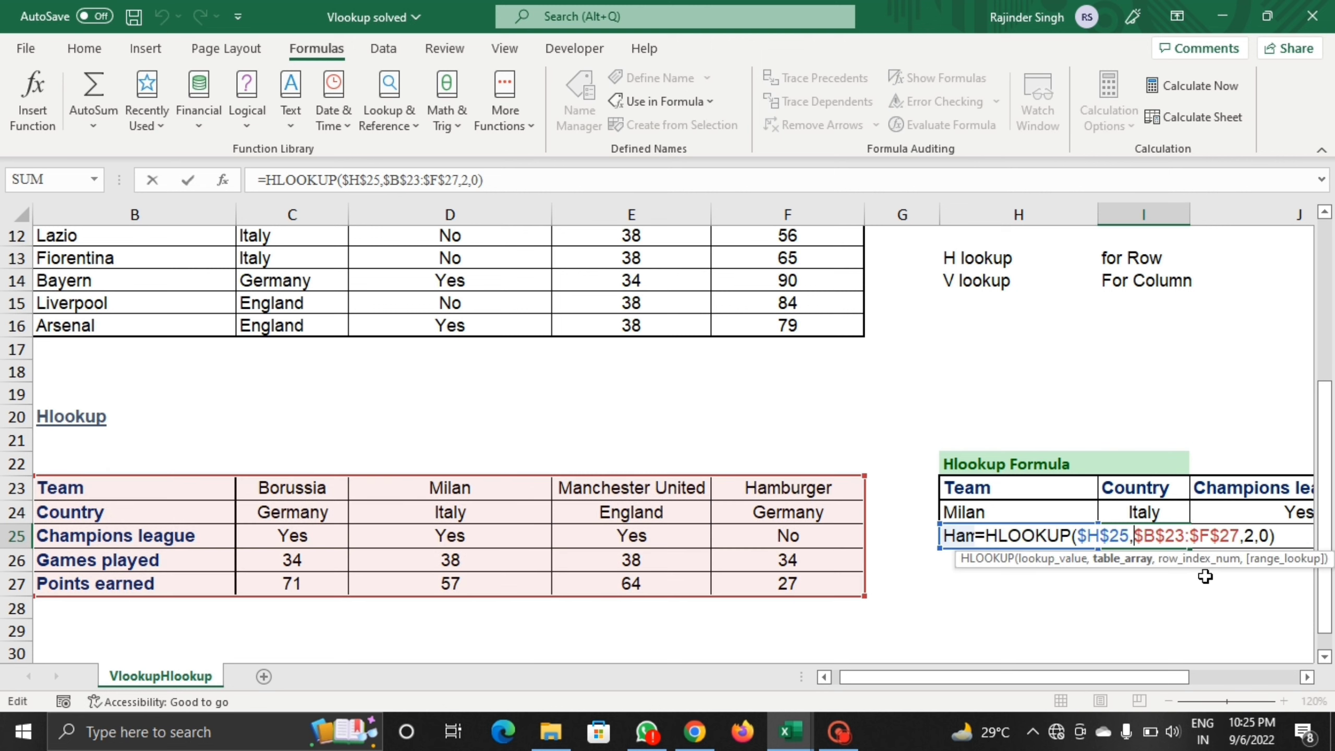
left_click(1162, 610)
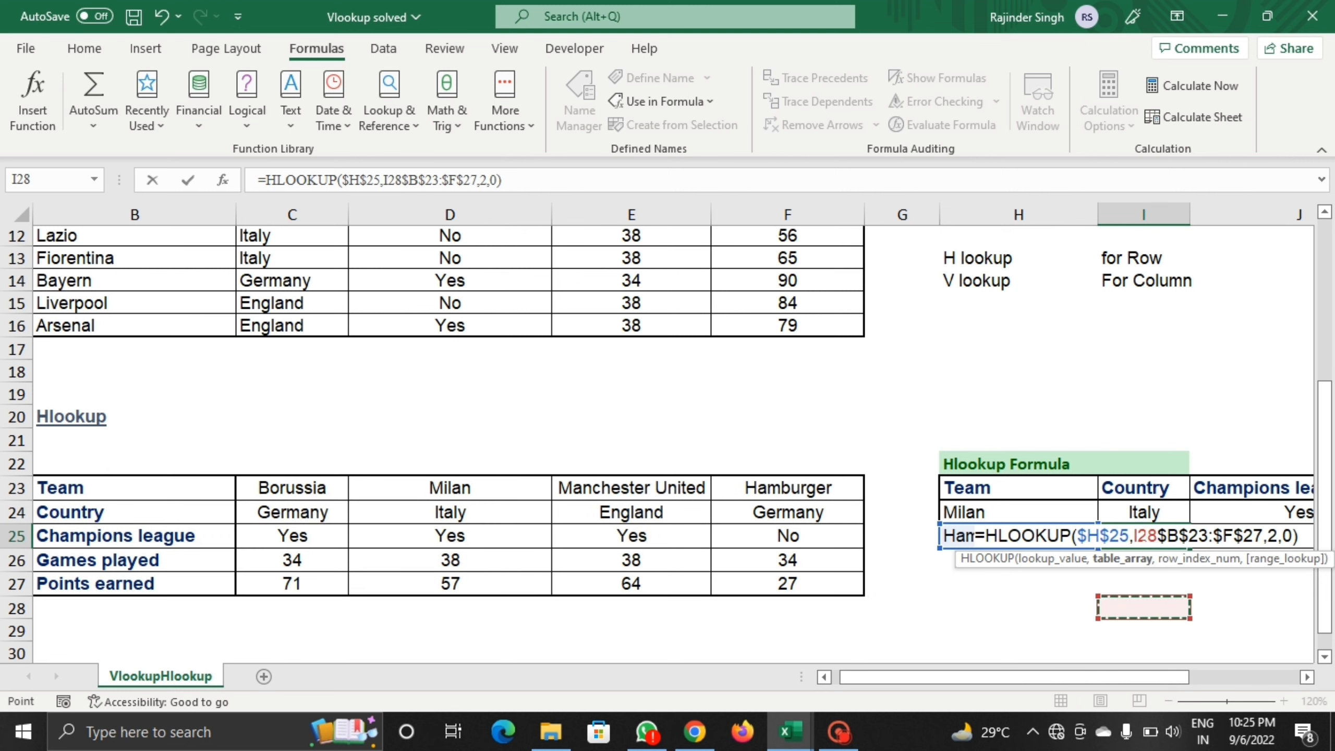
key("ctrl+z")
key("Return")
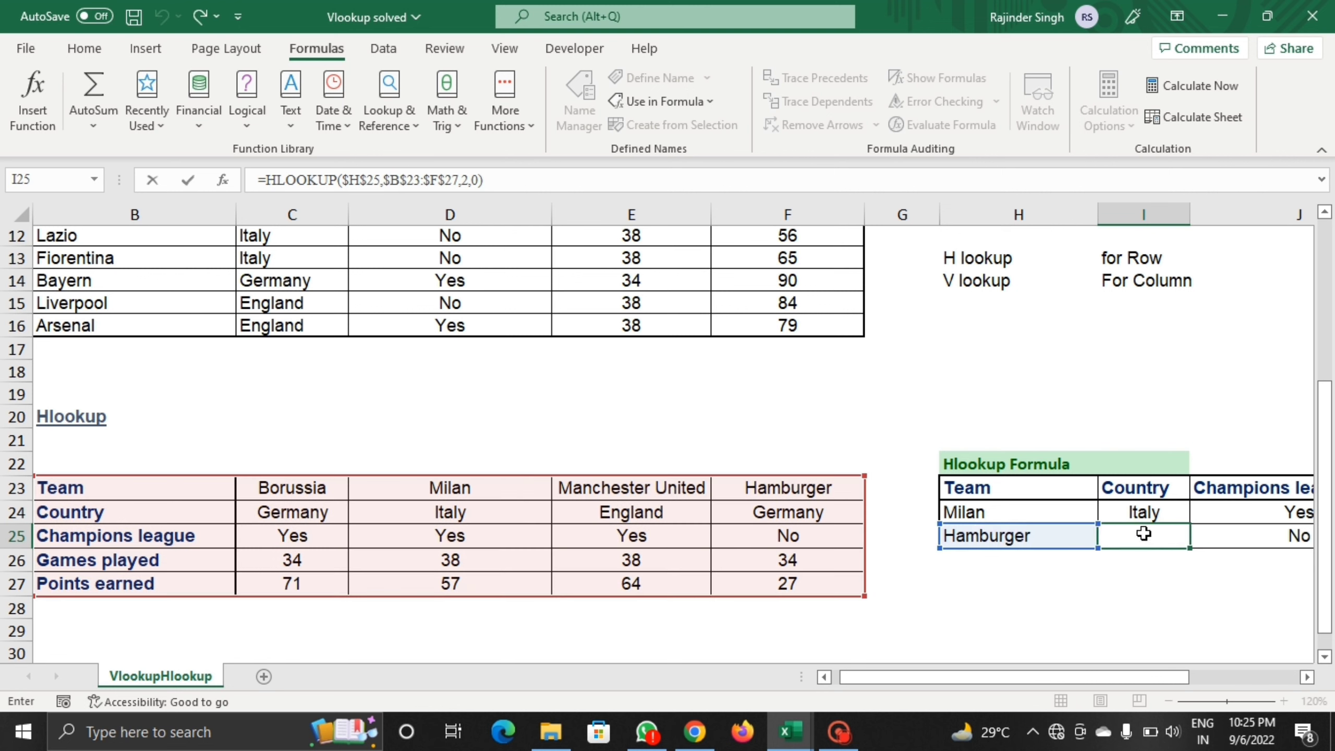
key("Up")
Step: Inspect the row index number in the Champions league HLOOKUP formulas for Hamburger in J25 and Milan in J24
left_click_drag(1116, 676, 1220, 677)
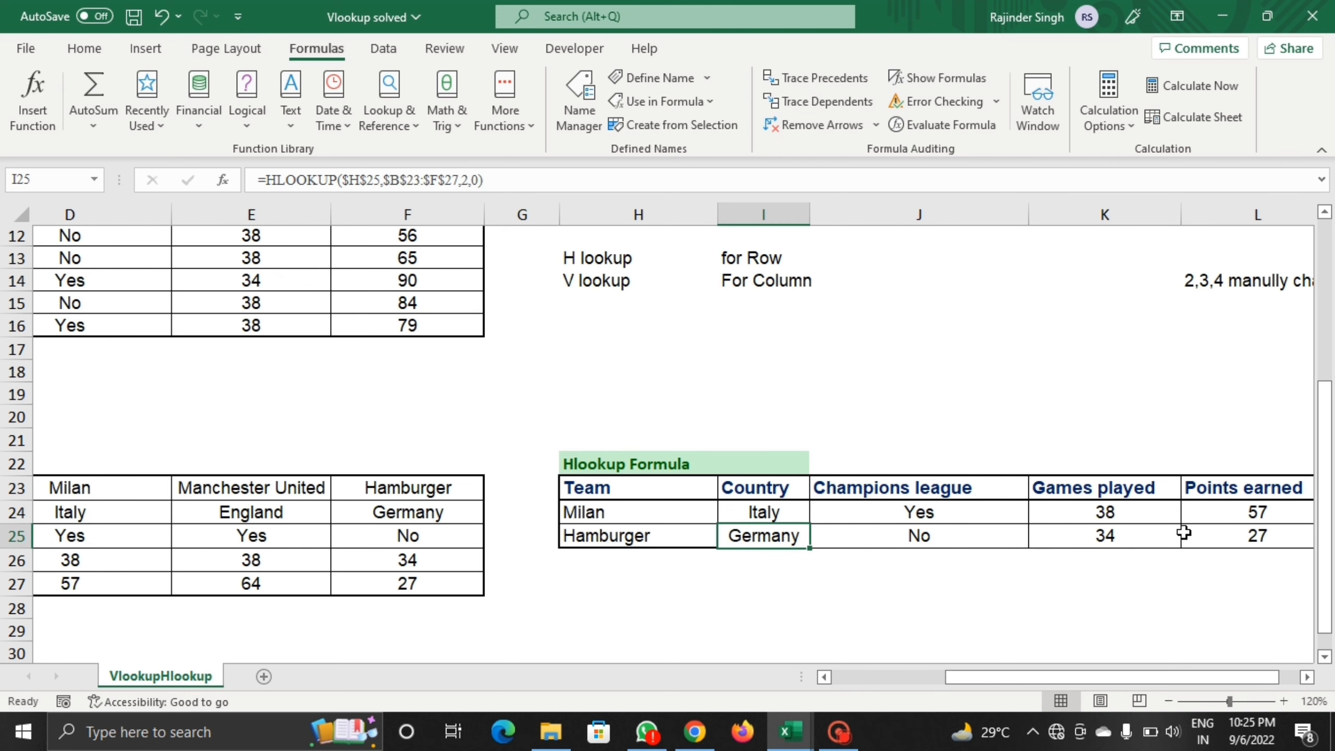
left_click(891, 543)
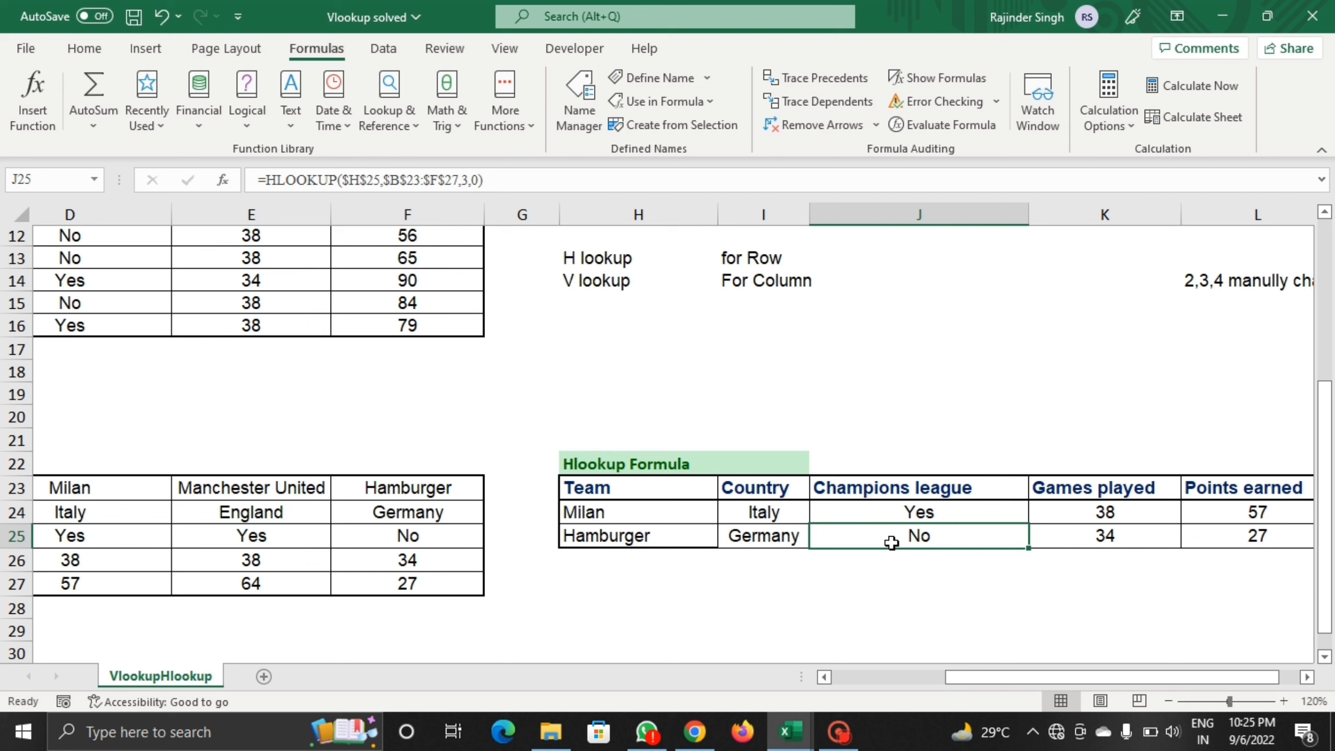
double_click(891, 543)
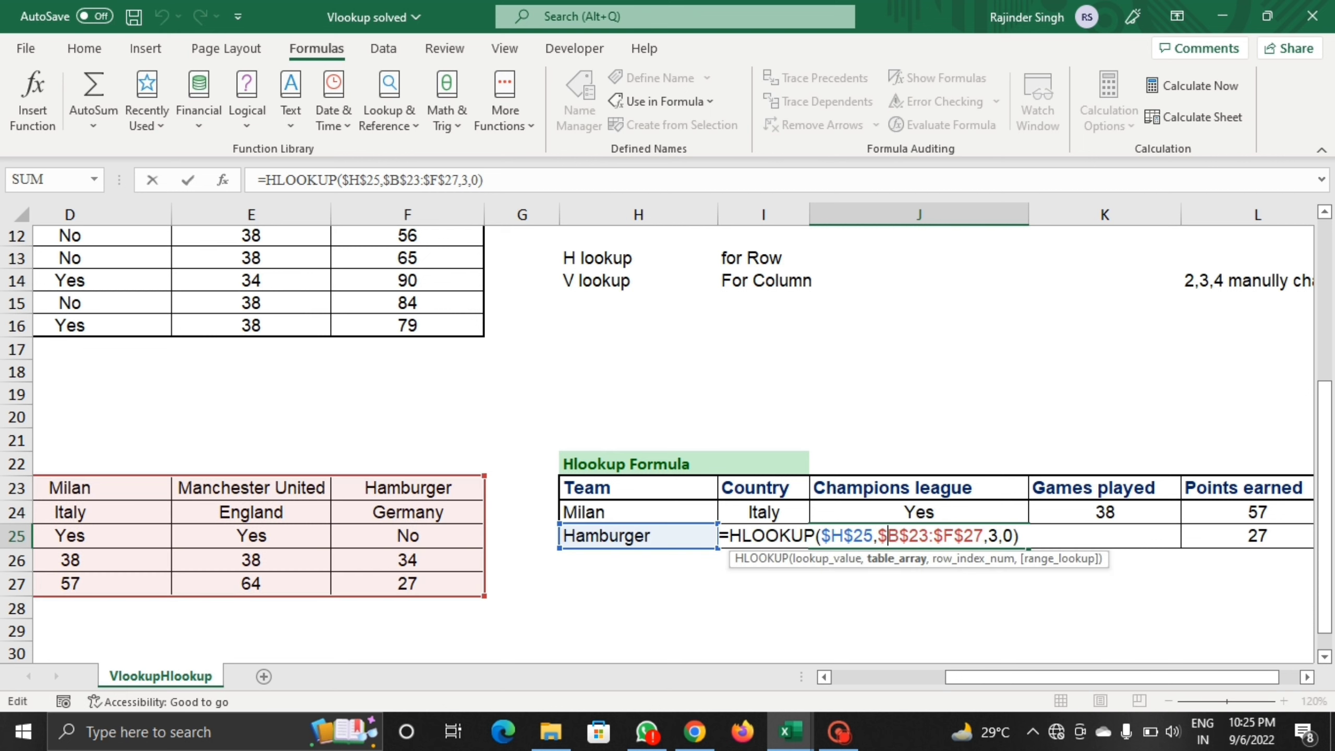
left_click(998, 536)
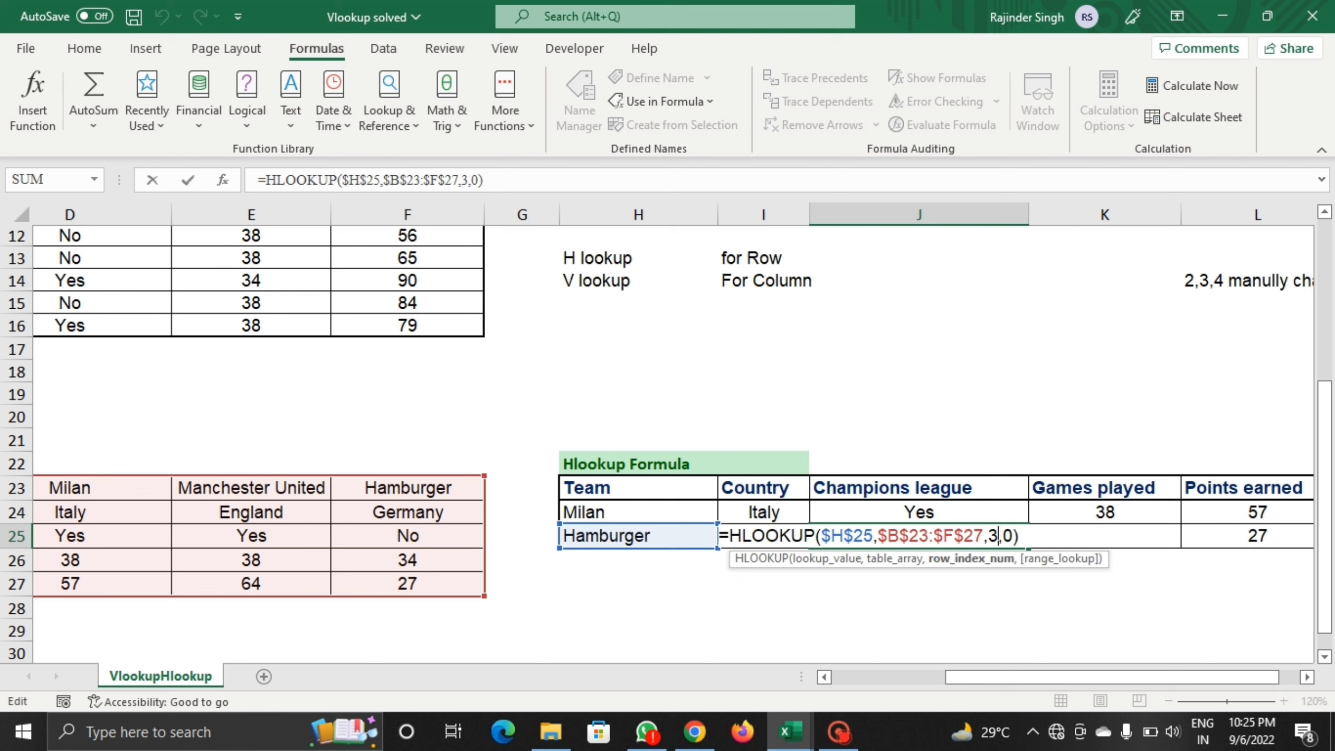
left_click(986, 514)
double_click(986, 515)
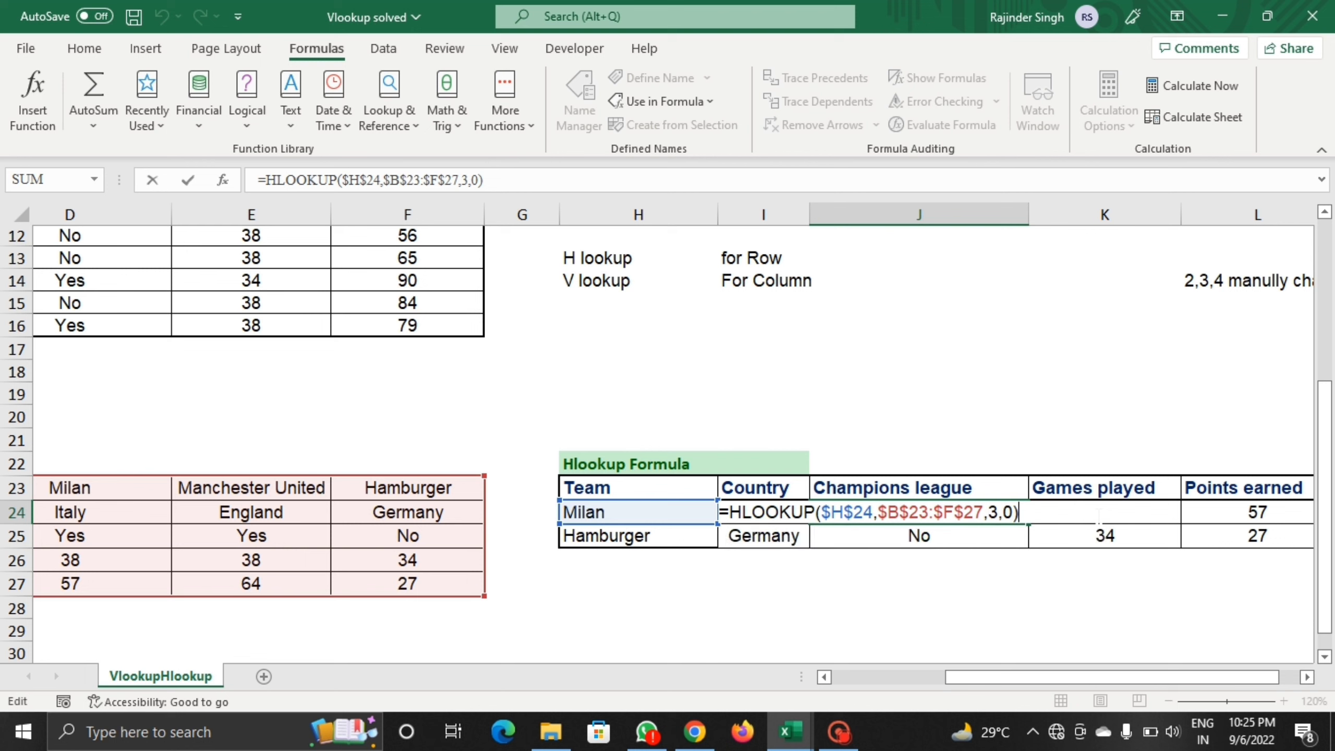
key("Return")
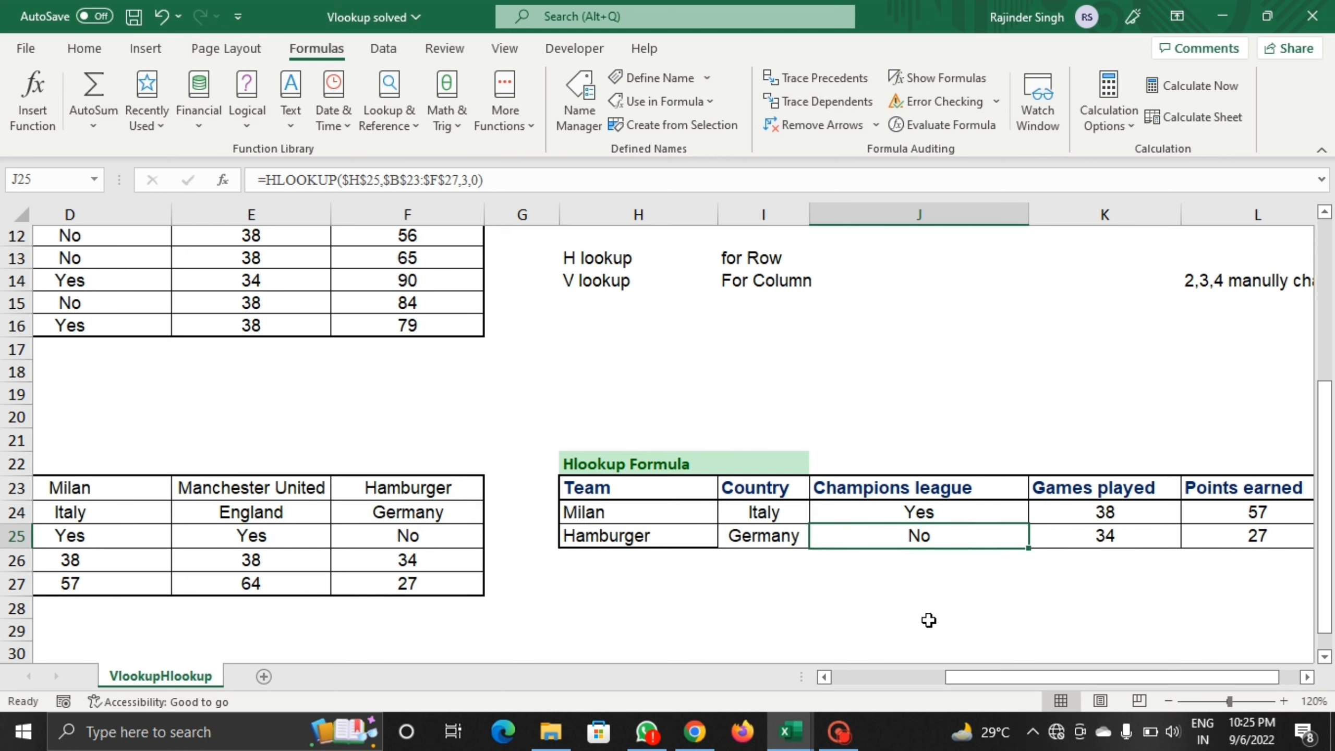
Step: Switch to the ExcelVibez MasterClass Nested-IF case study workbook
left_click(804, 722)
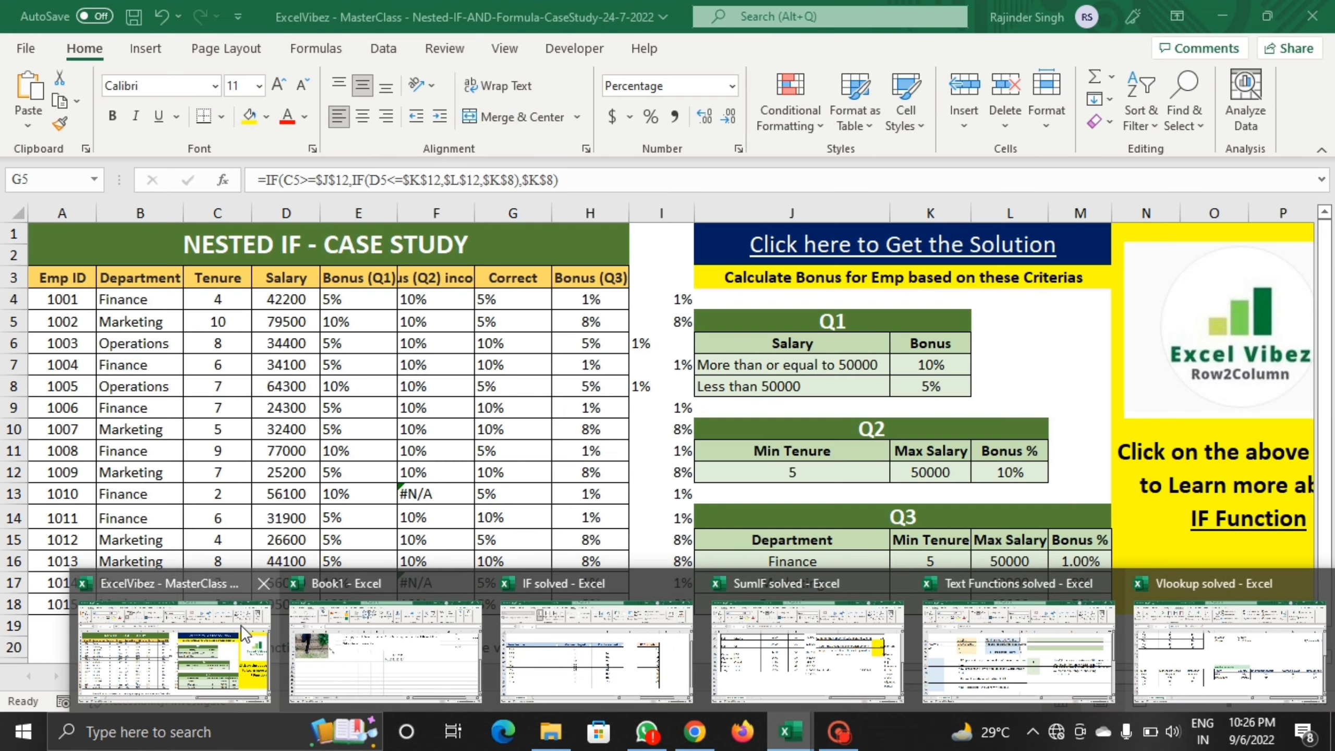
left_click(243, 628)
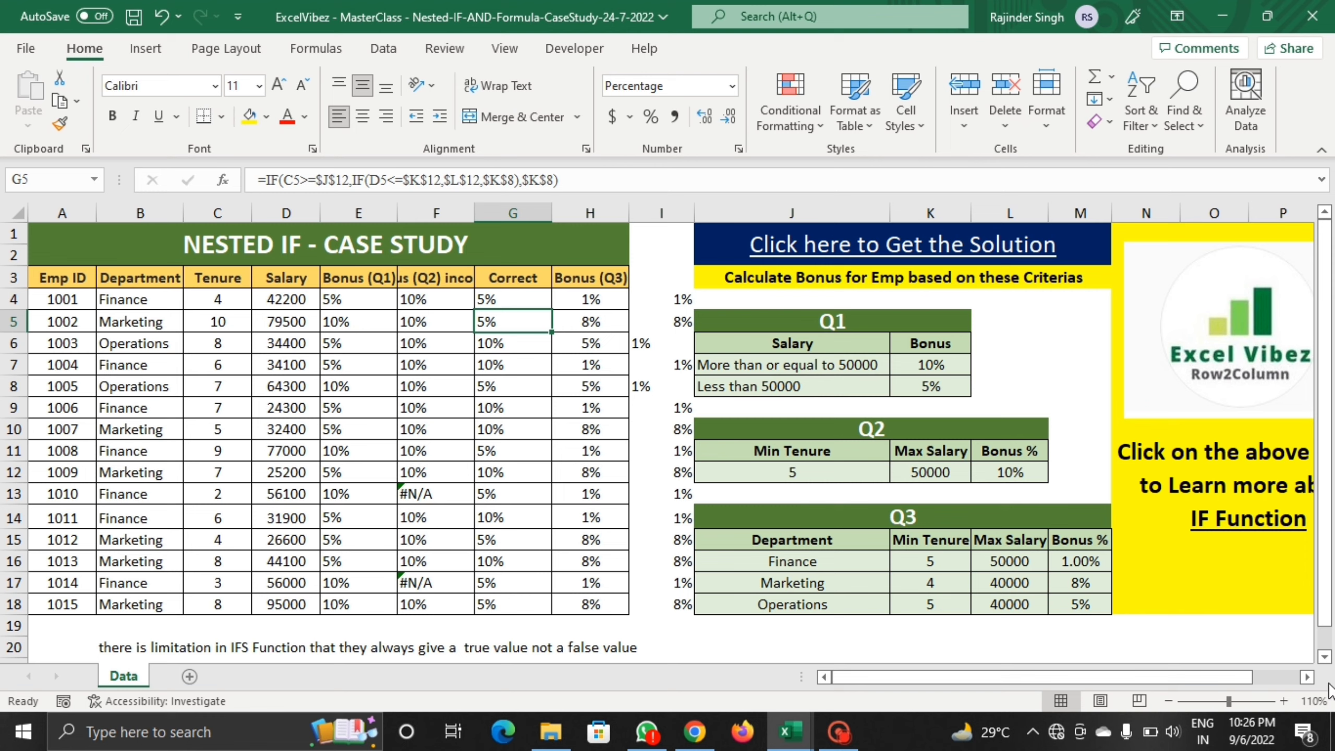
Step: Inspect the bonus formulas for employee 1001 in E4, F4 and H4 of the Nested IF case study
left_click(1287, 701)
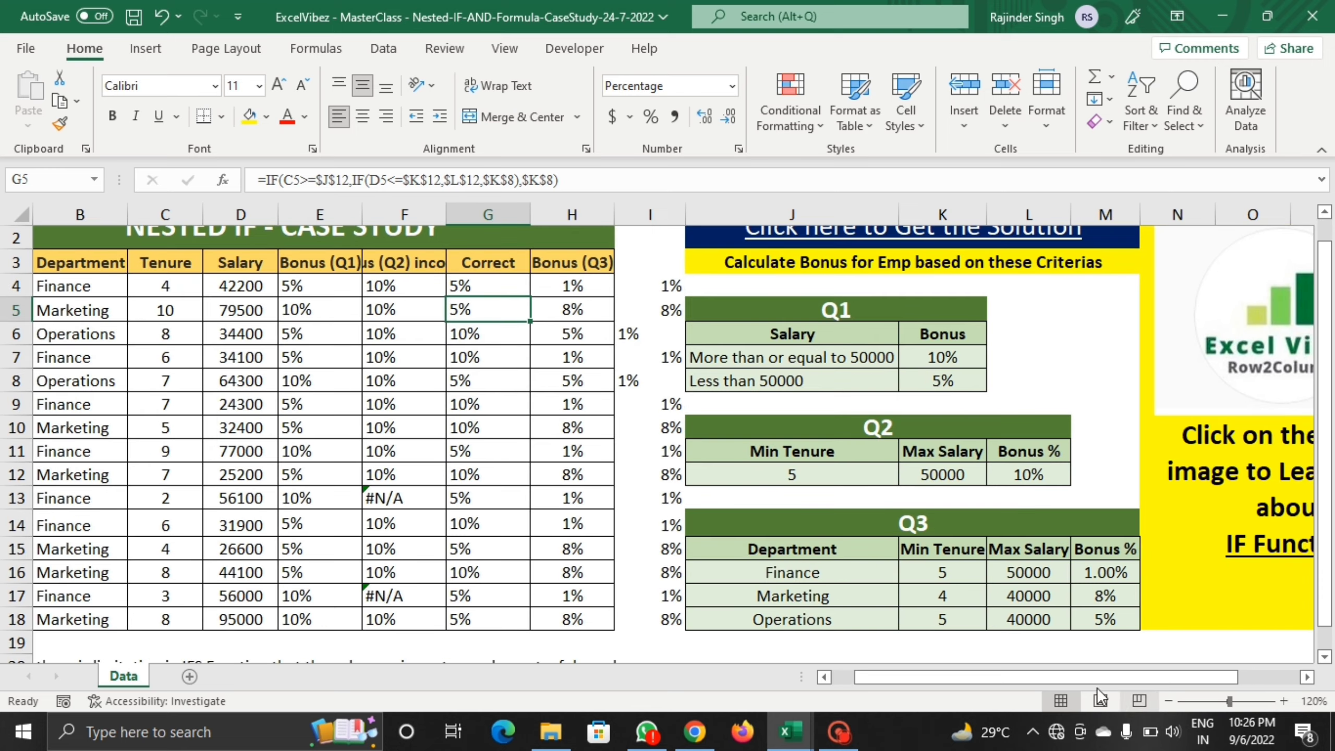
left_click_drag(1082, 677, 951, 682)
scroll(407, 524, "up", 1)
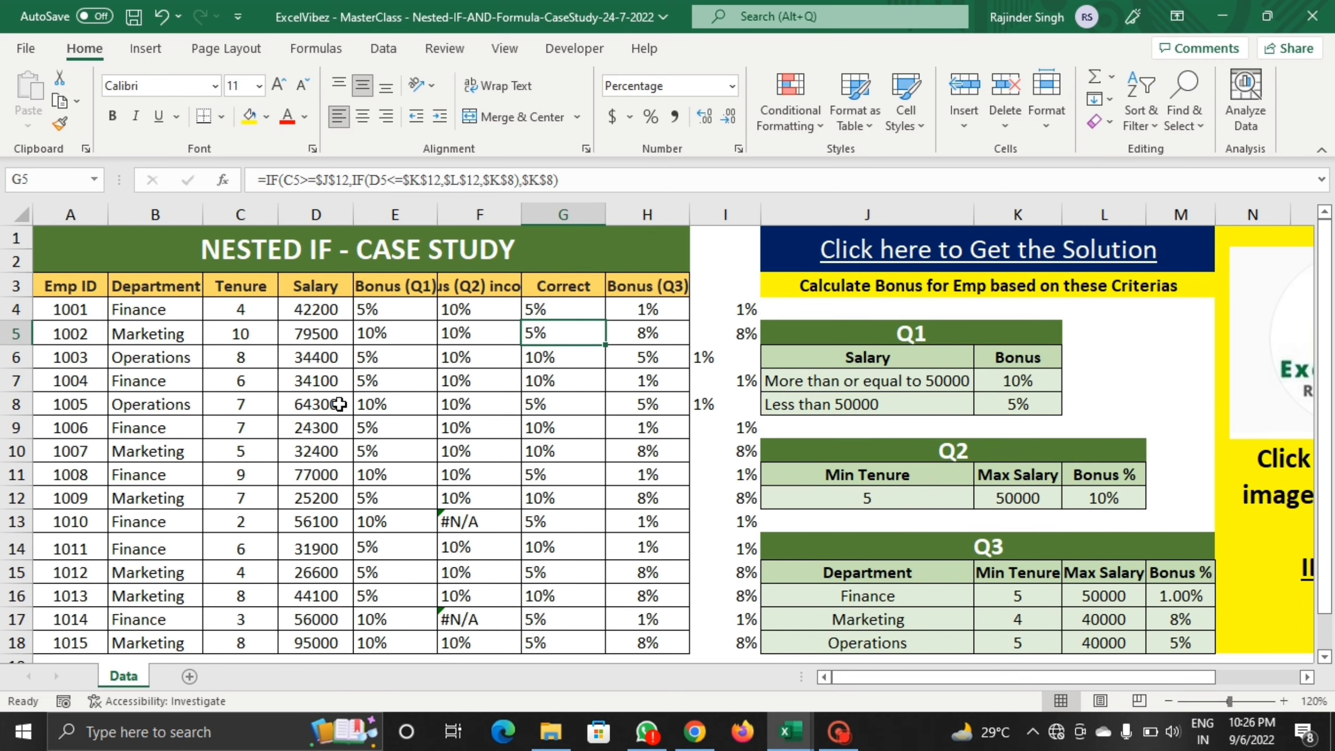
left_click(391, 313)
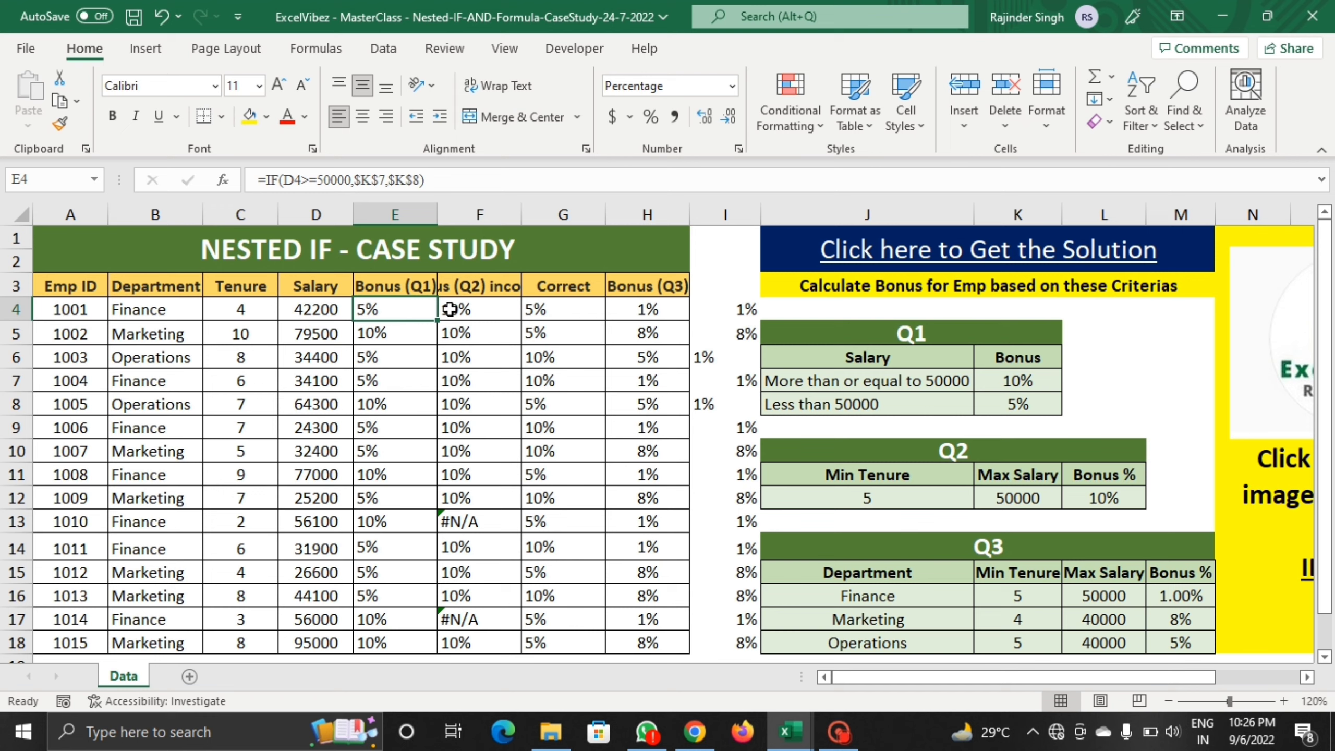
left_click(489, 309)
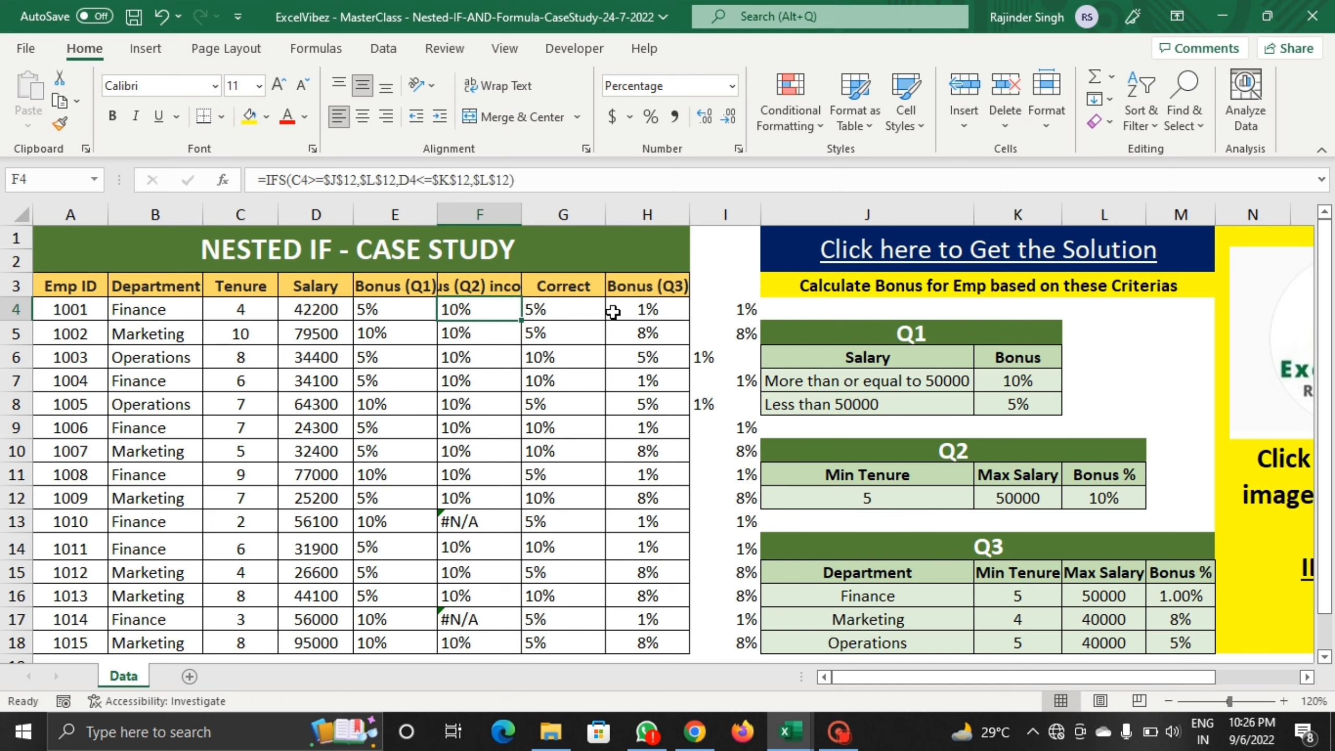
left_click(635, 312)
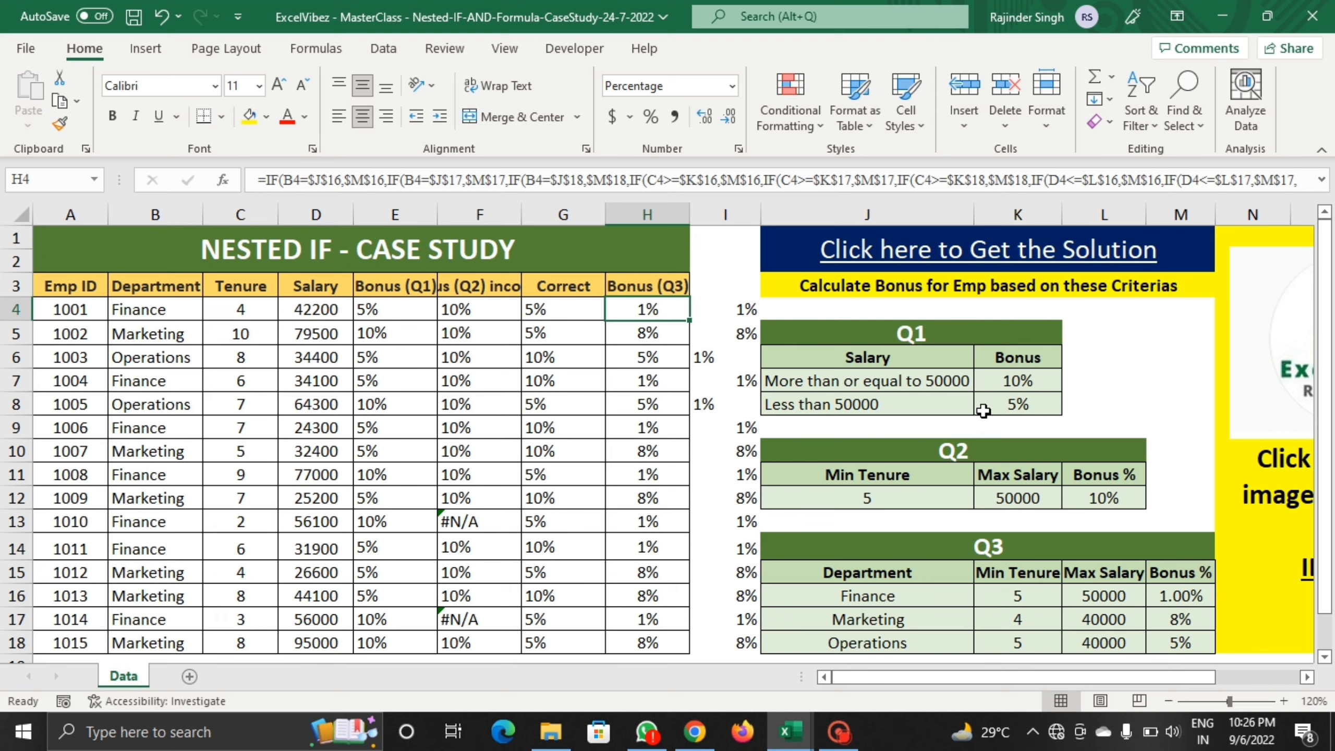
Step: Examine the Bonus (Q1) IF formula in E4 against the salary and the Q1 criteria table
left_click(375, 307)
key("F2")
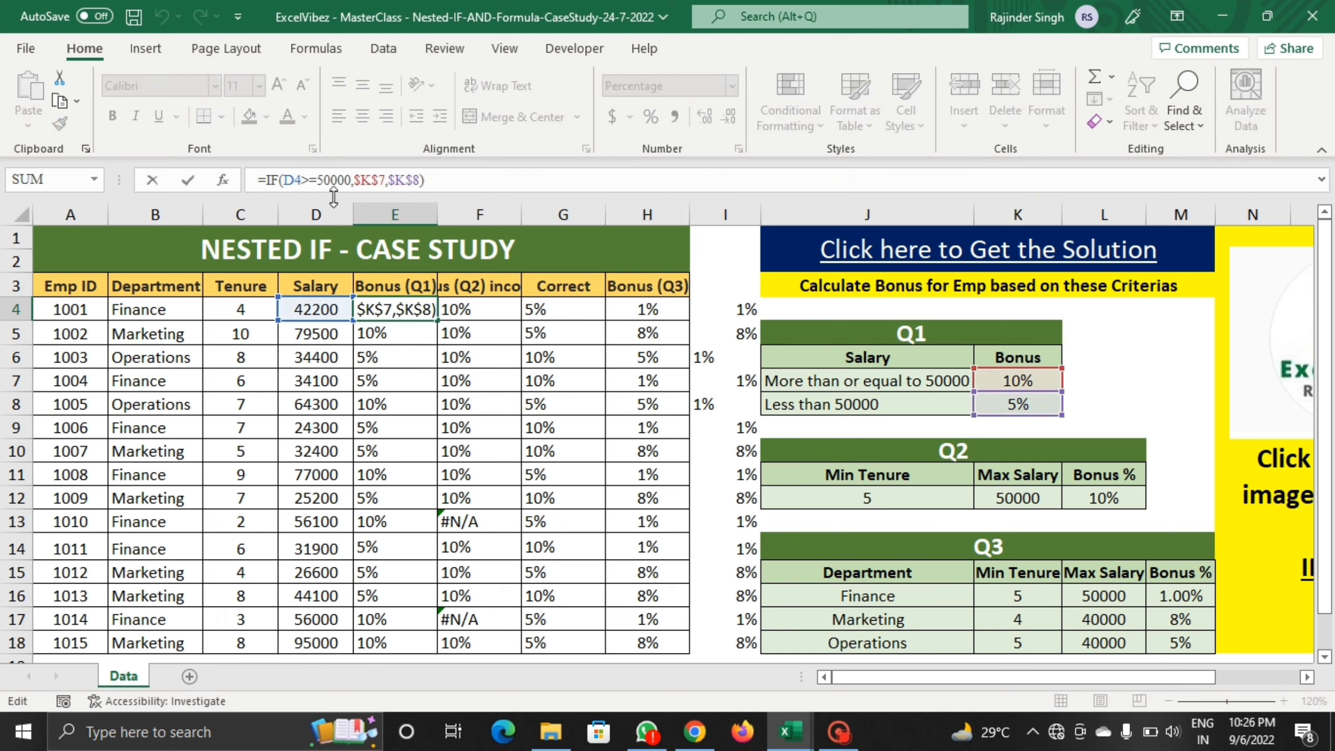
double_click(392, 310)
left_click(423, 309)
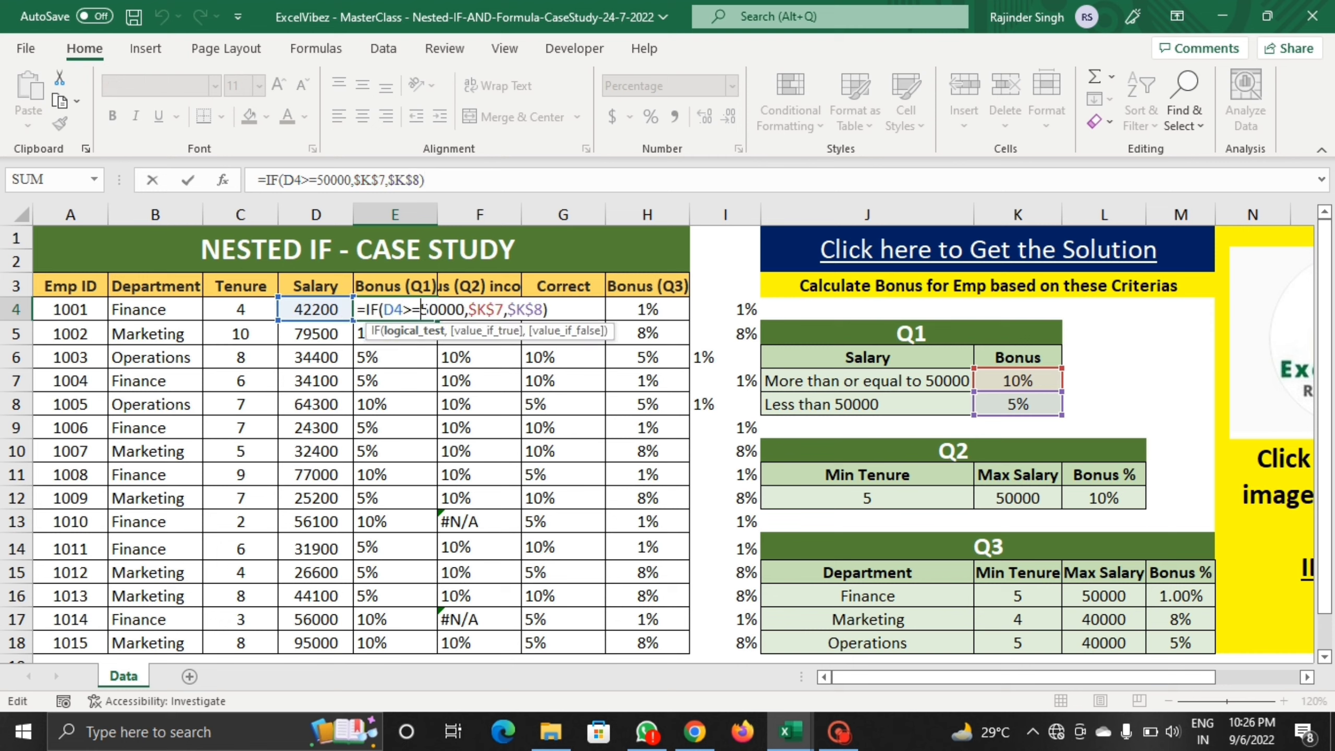
left_click(319, 307)
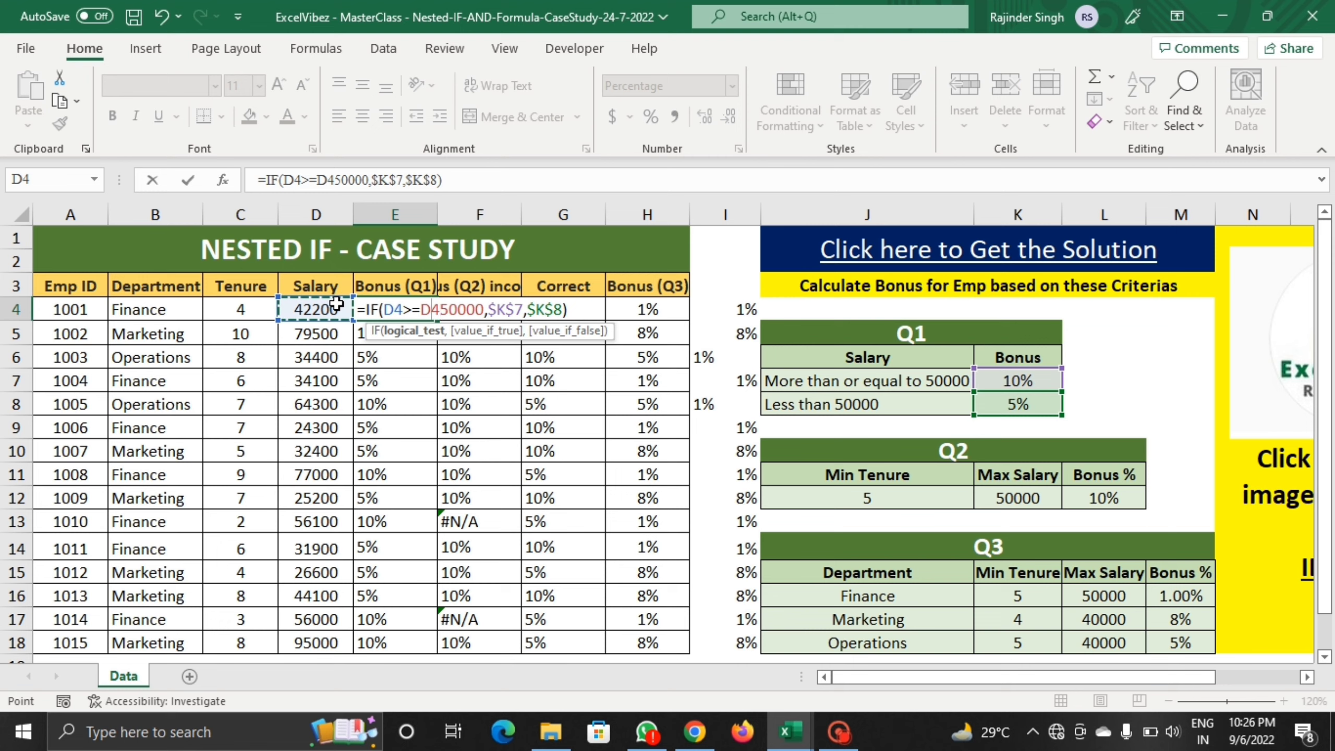
key("BackSpace")
key("BackSpace")
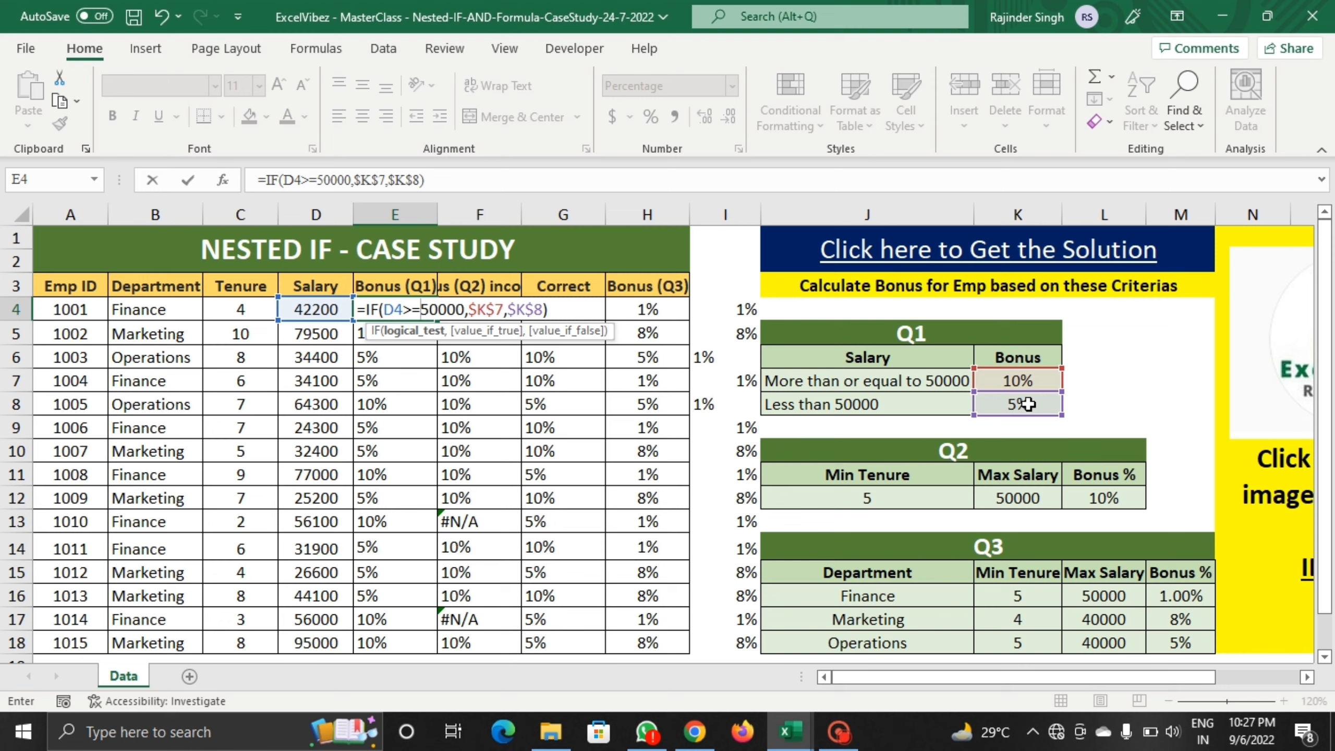
Step: Commit the IF formula in E4 and fill it down the Bonus (Q1) column through row 18
key("Return")
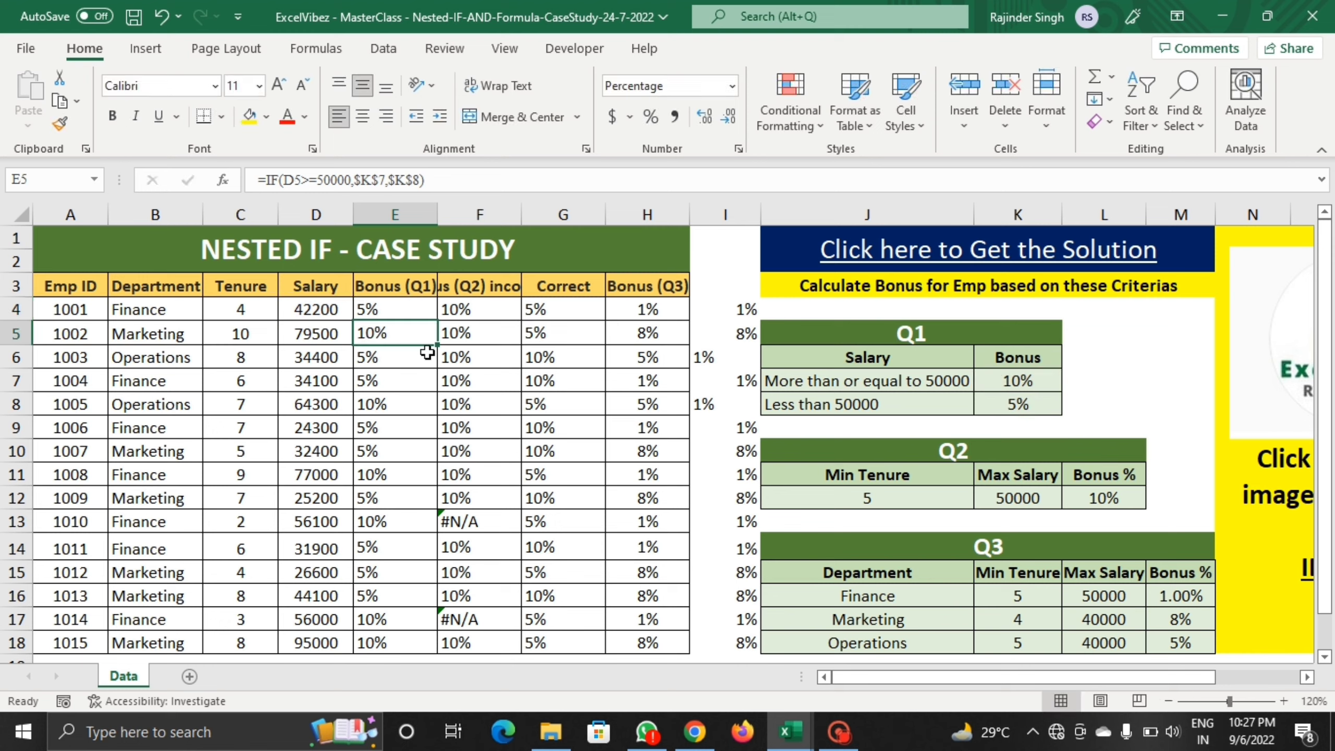
left_click(419, 306)
left_click_drag(437, 319, 407, 635)
Step: Compare the IFS formula in F4 with the Q2 minimum tenure, maximum salary and bonus criteria
left_click(491, 334)
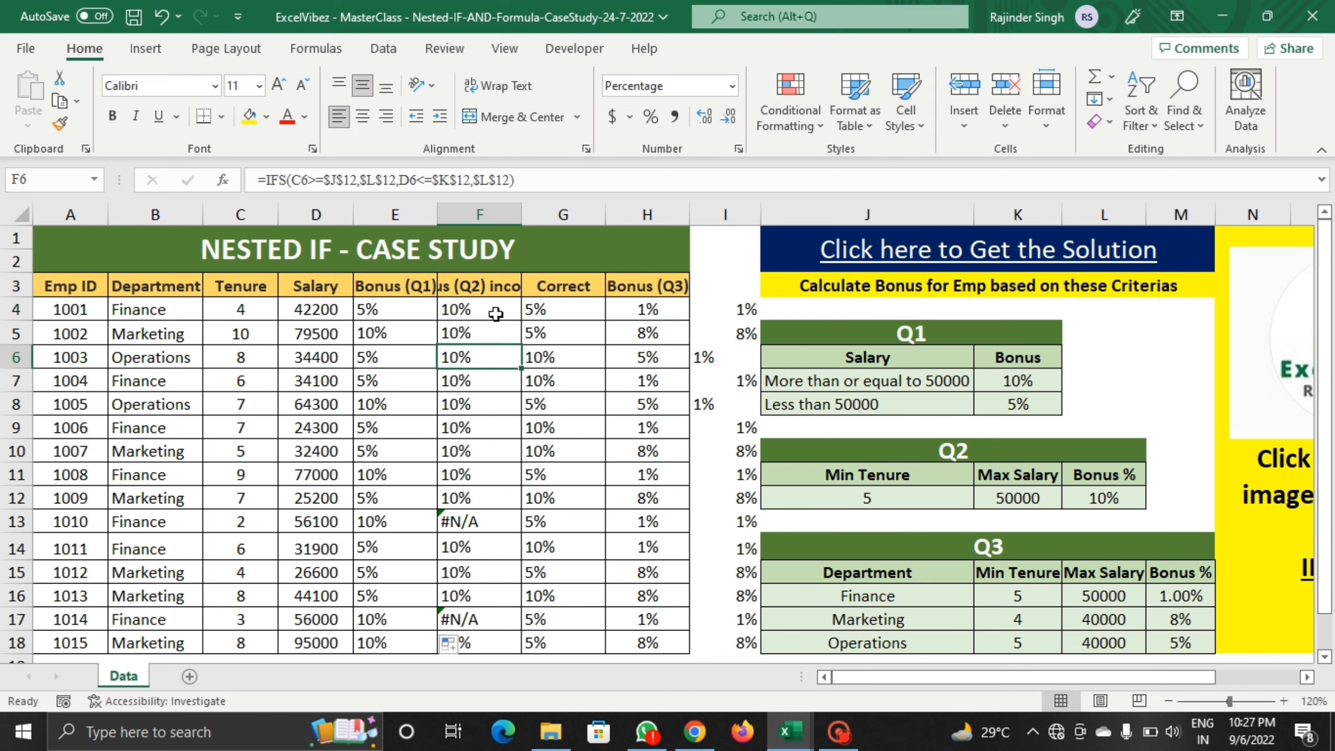
left_click(495, 310)
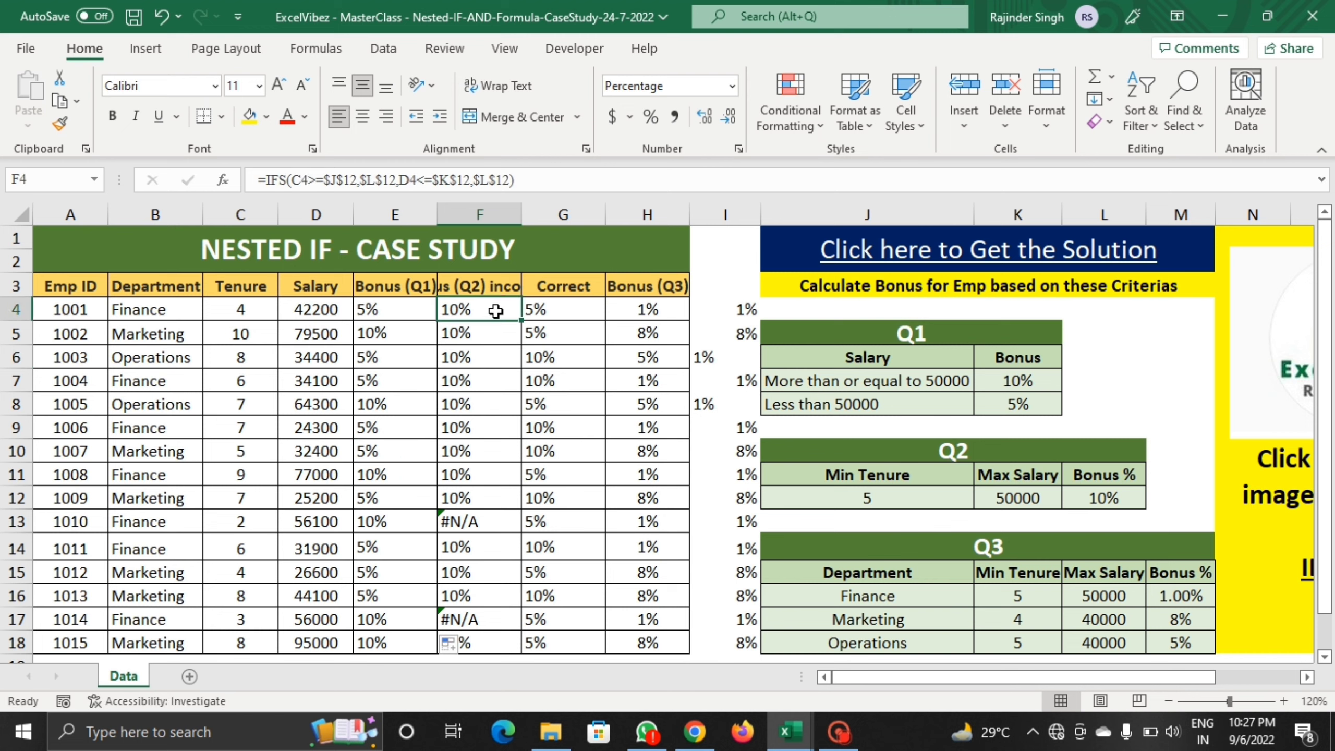
left_click(909, 497)
scroll(908, 497, "up", 2)
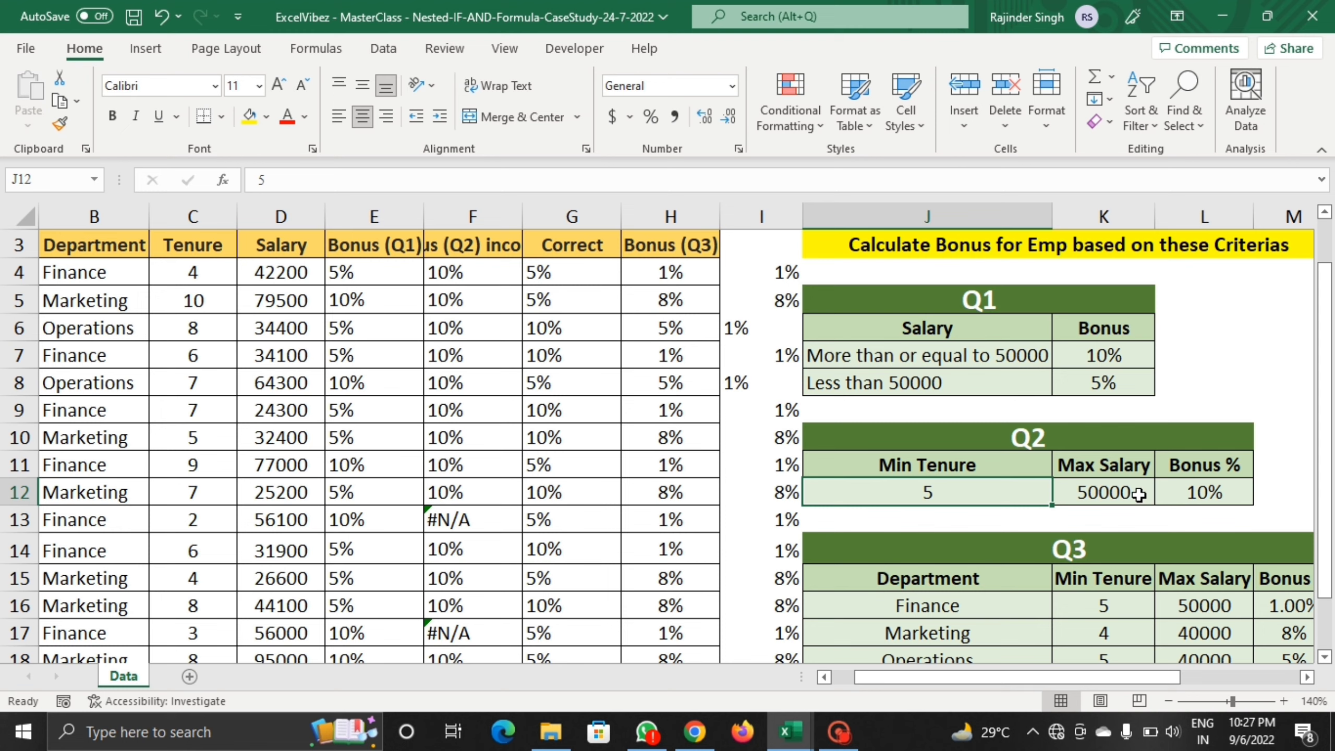
left_click(1191, 497)
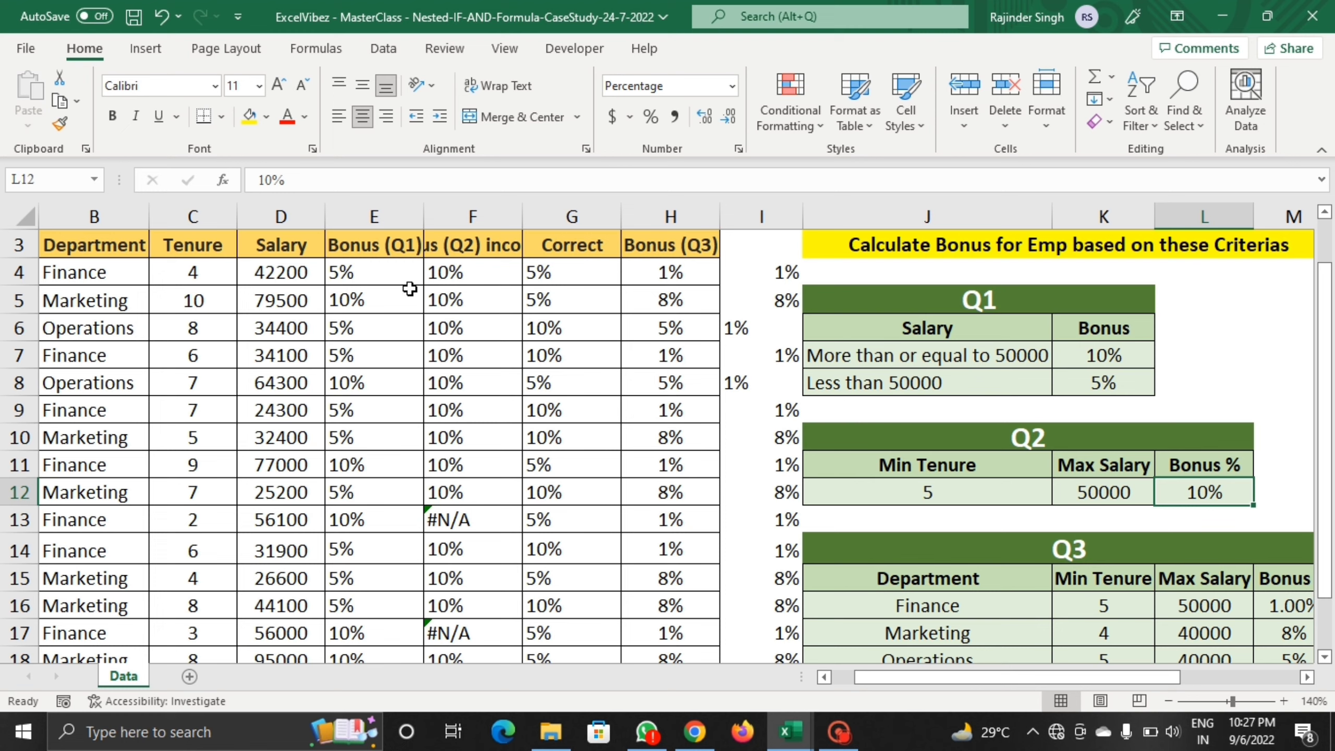
left_click(398, 269)
left_click(468, 269)
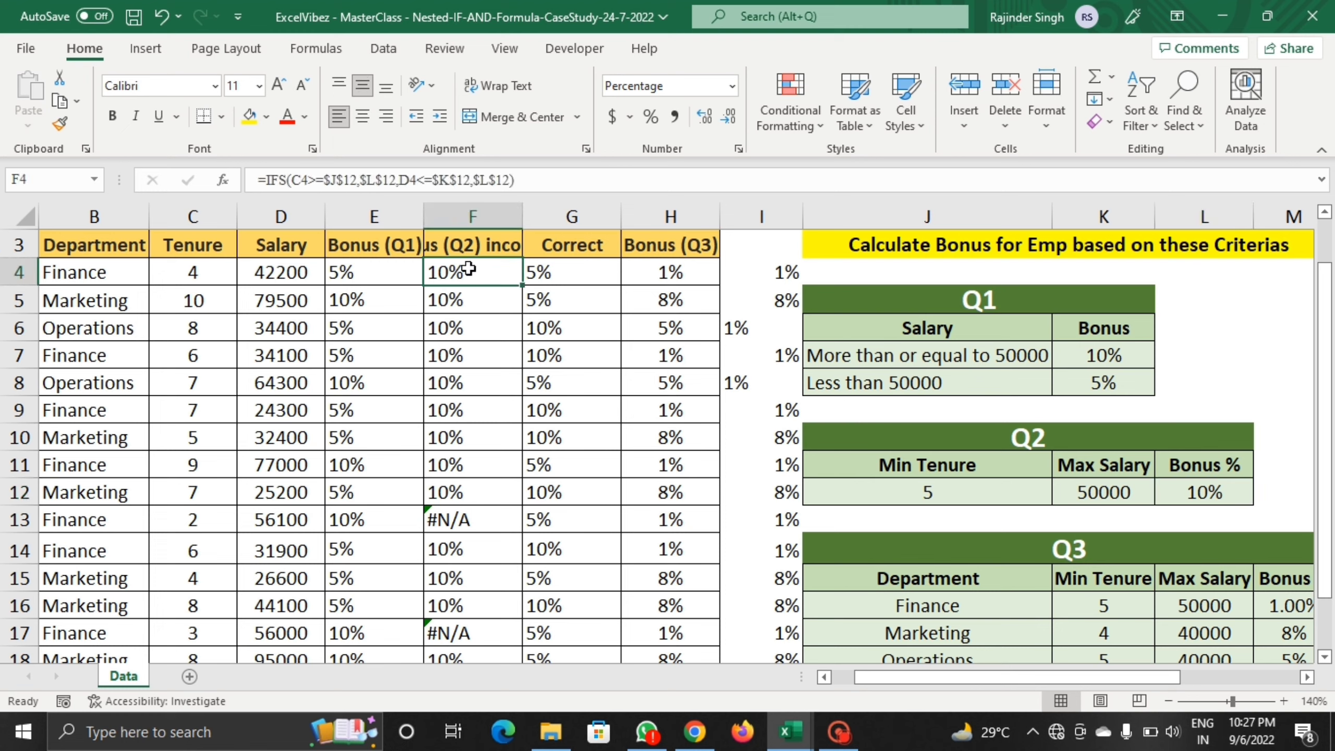
key("F2")
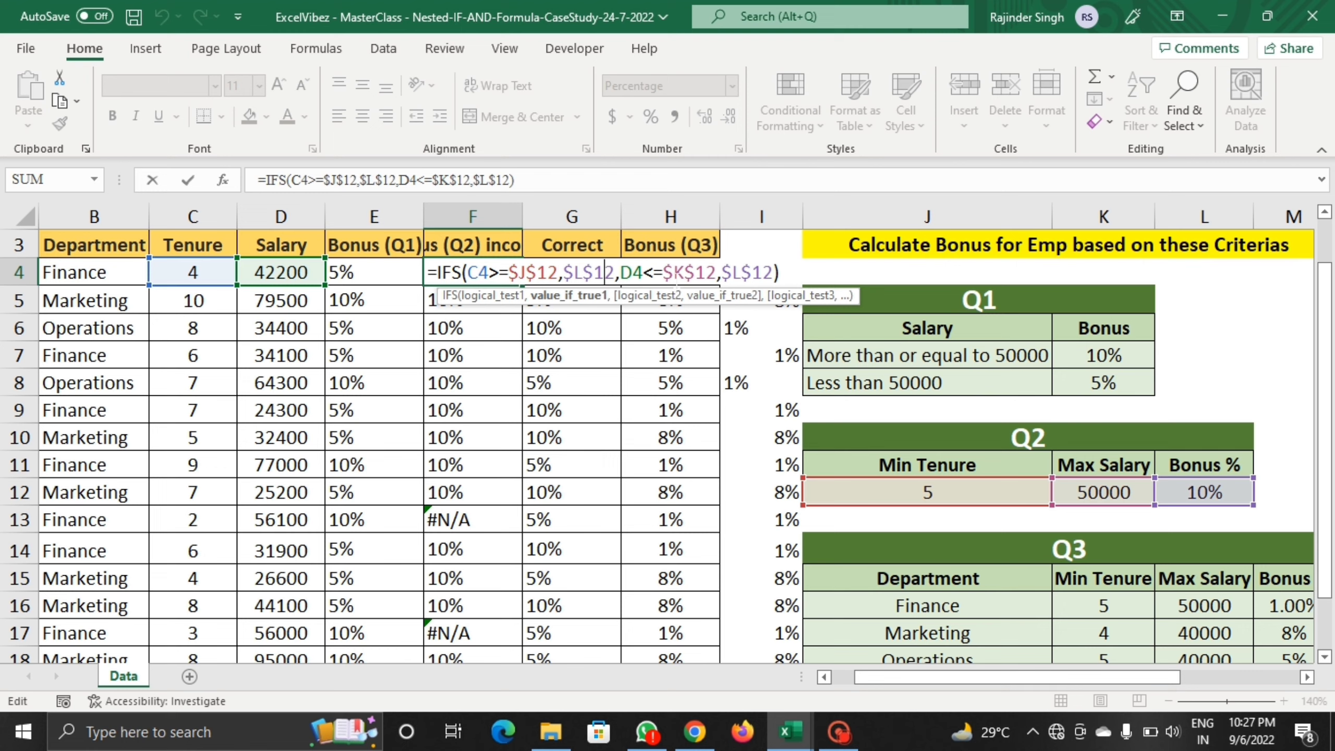
key("Escape")
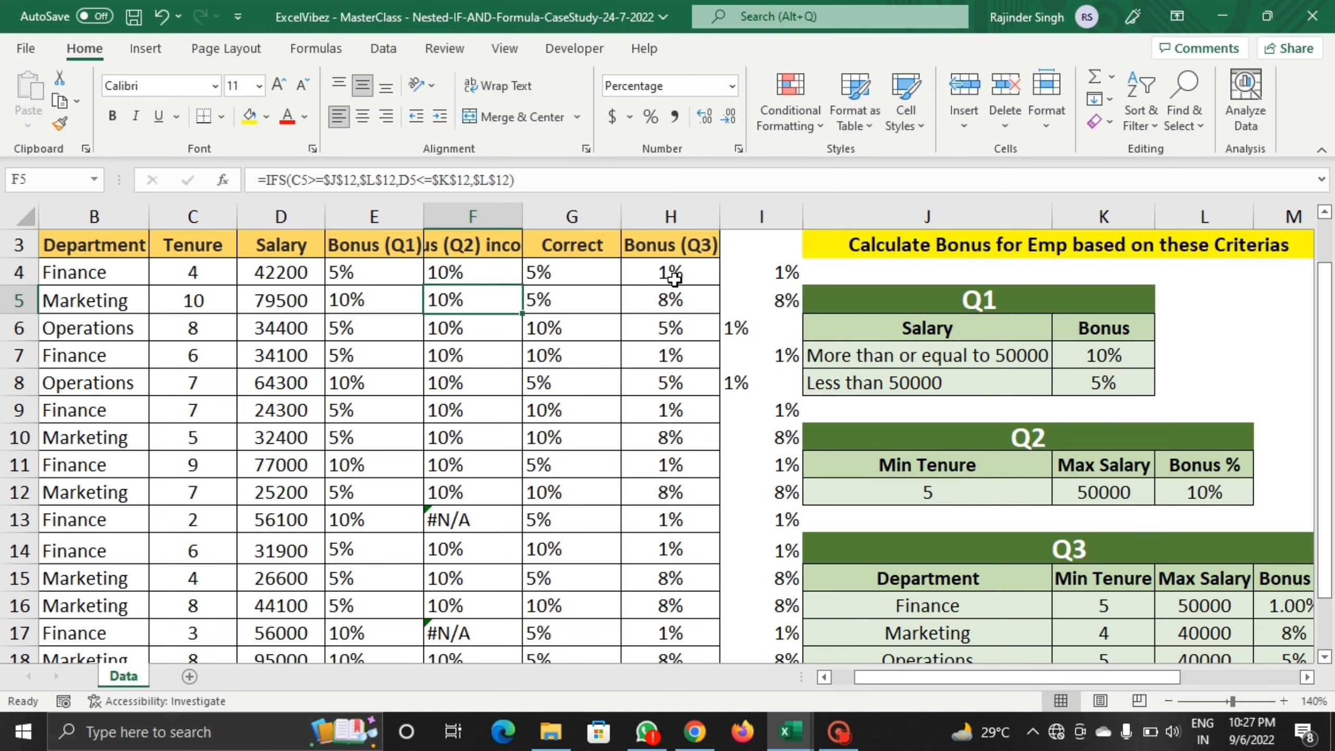
Step: Check which Q1 and Q2 criteria cells the nested IF formula in G4 of the Correct column references
left_click(610, 276)
key("F2")
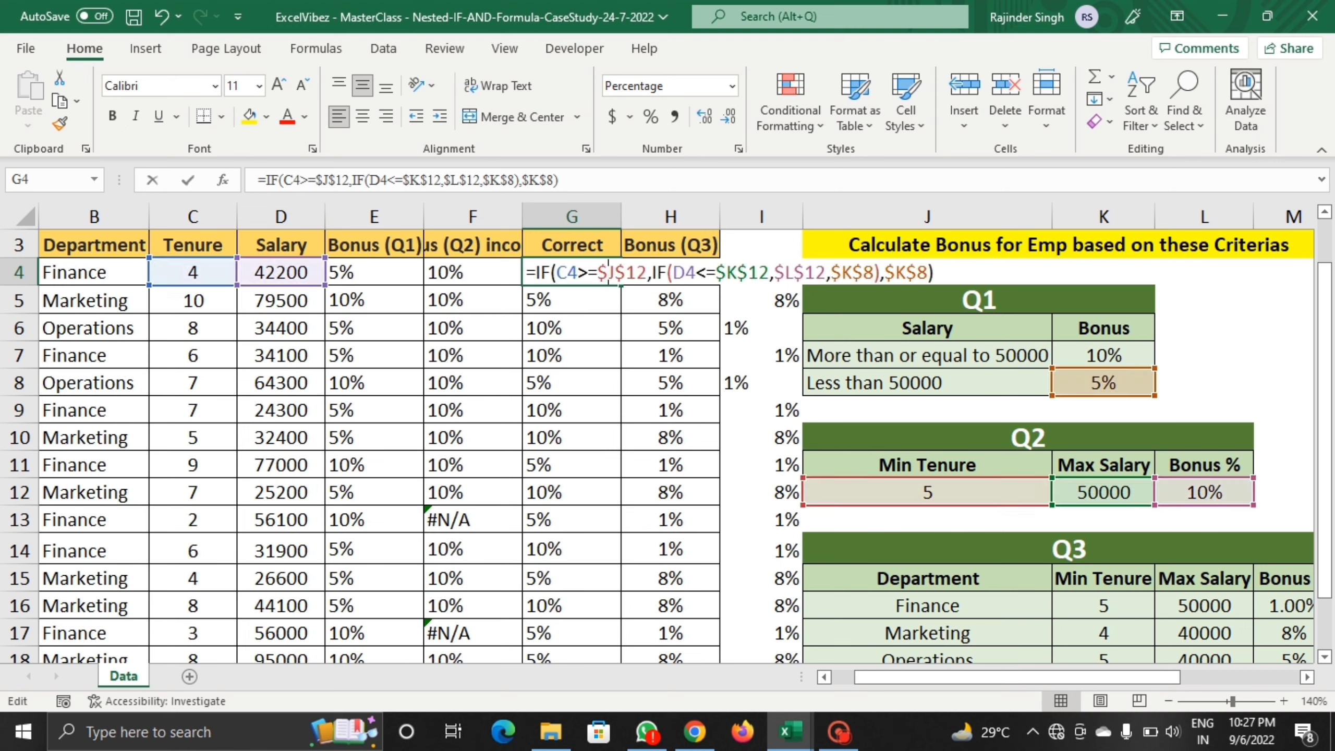
left_click(608, 272)
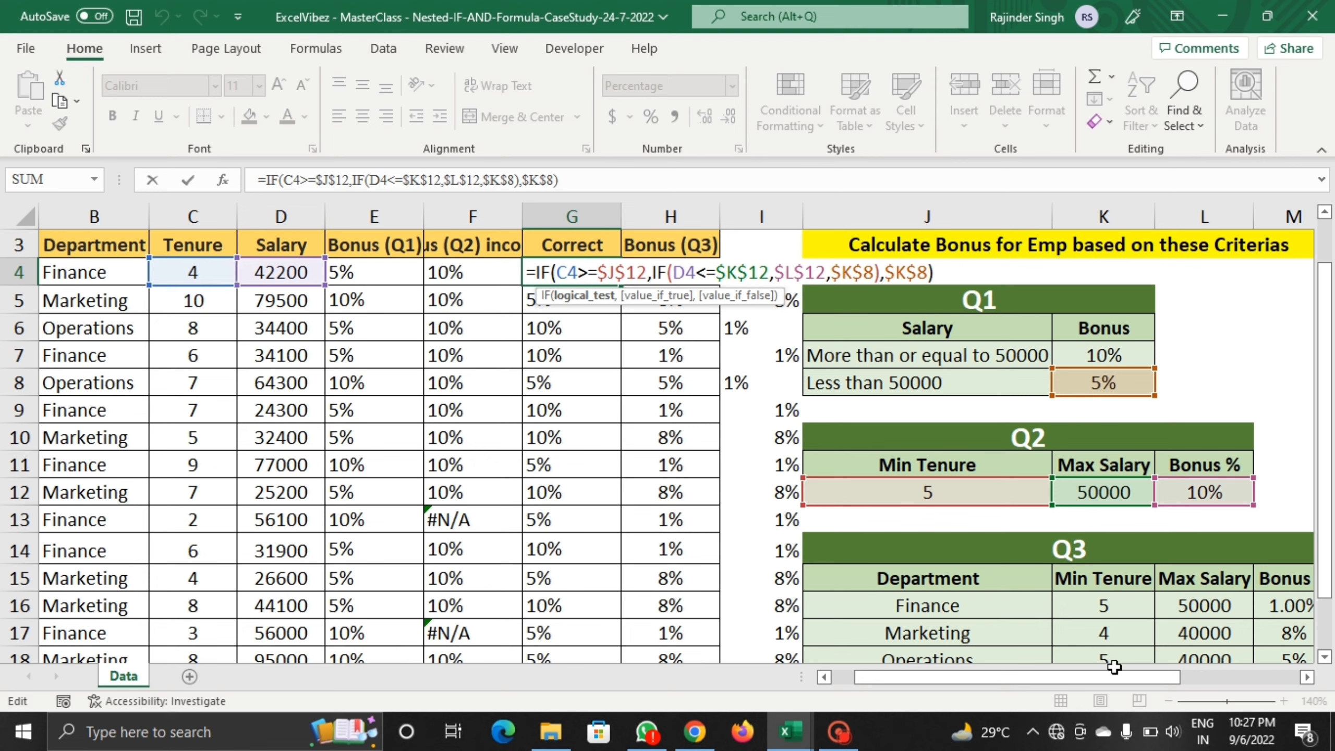
left_click(690, 417)
left_click(598, 284)
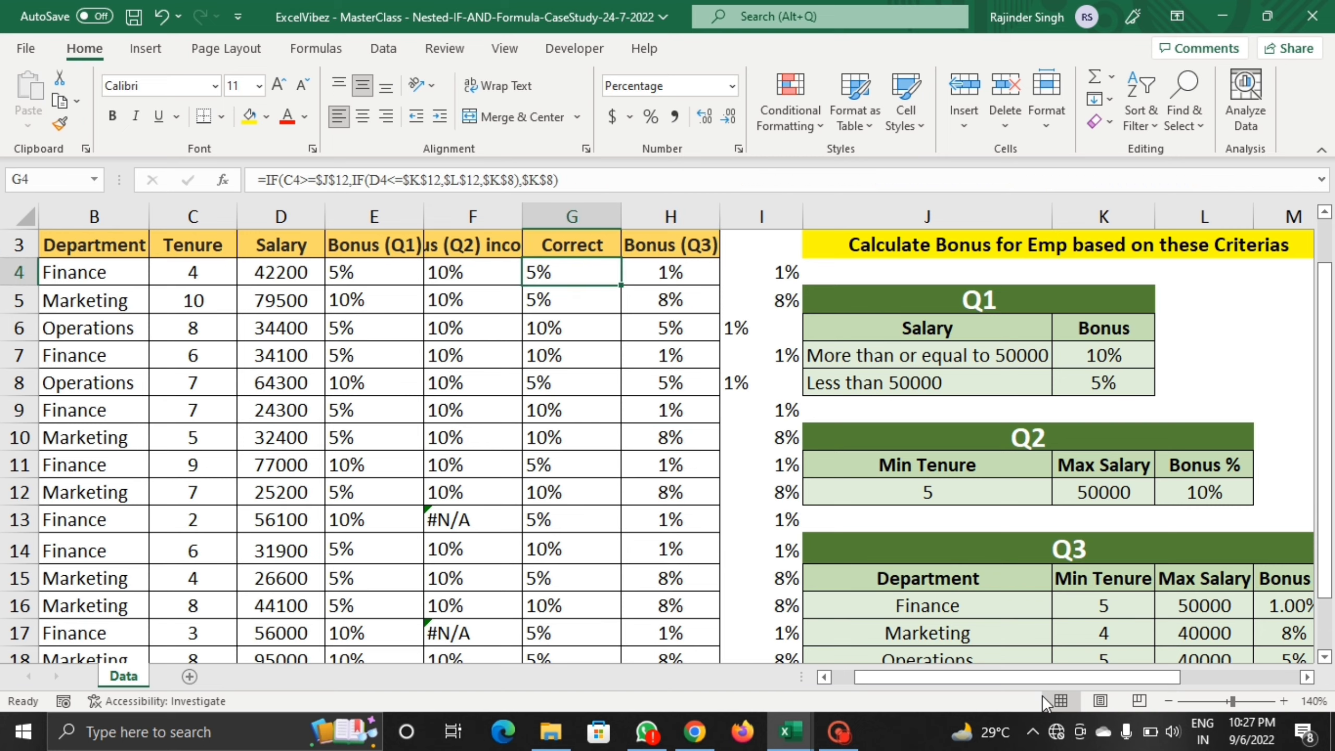
Step: Examine the outer tenure test, the nested salary IF and the value-if-false argument in G4's formula
left_click(1284, 701)
left_click(1284, 701)
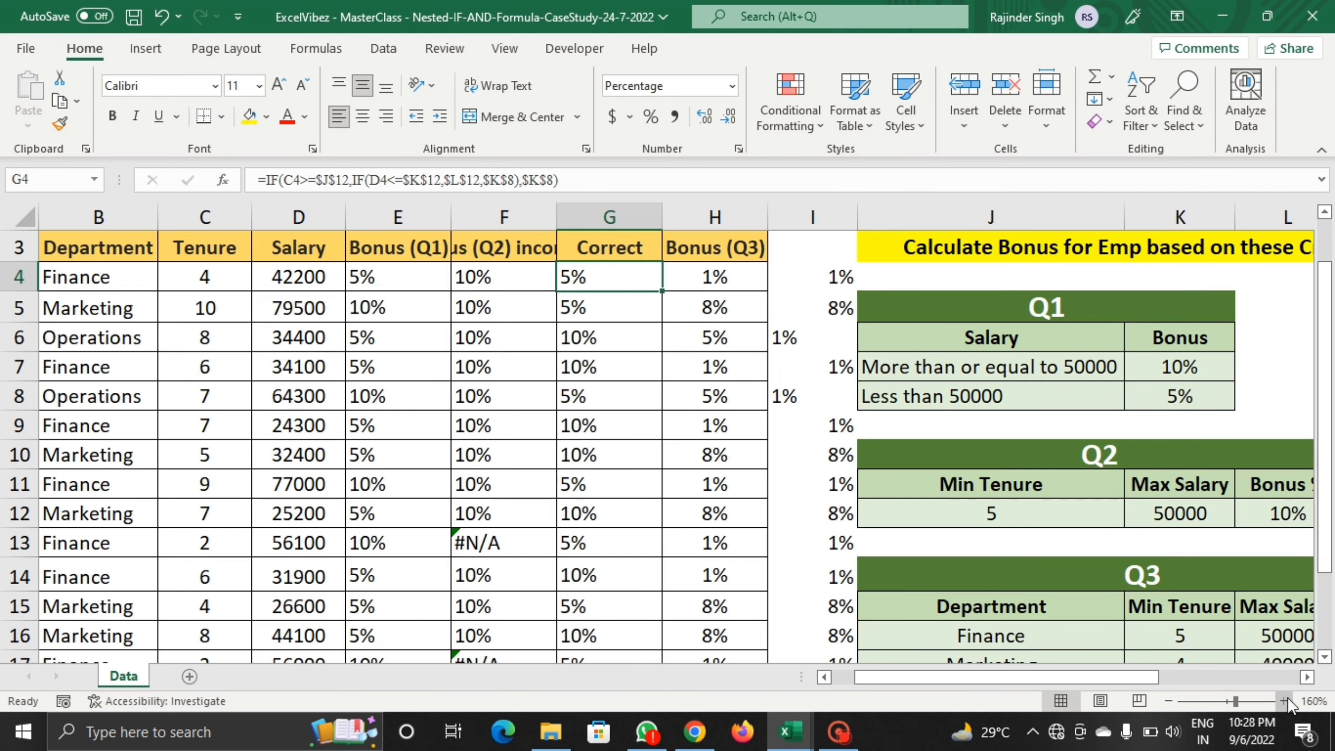
left_click(1284, 701)
scroll(683, 589, "up", 1)
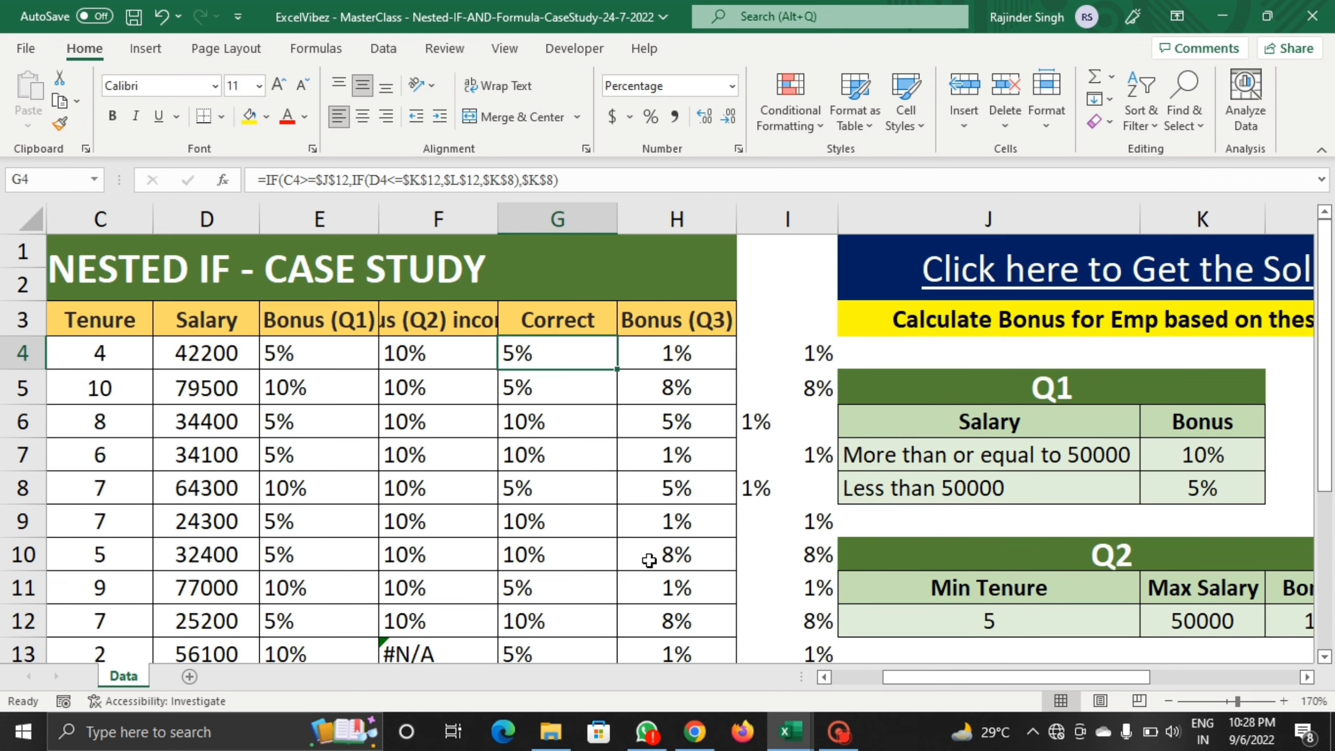
double_click(549, 356)
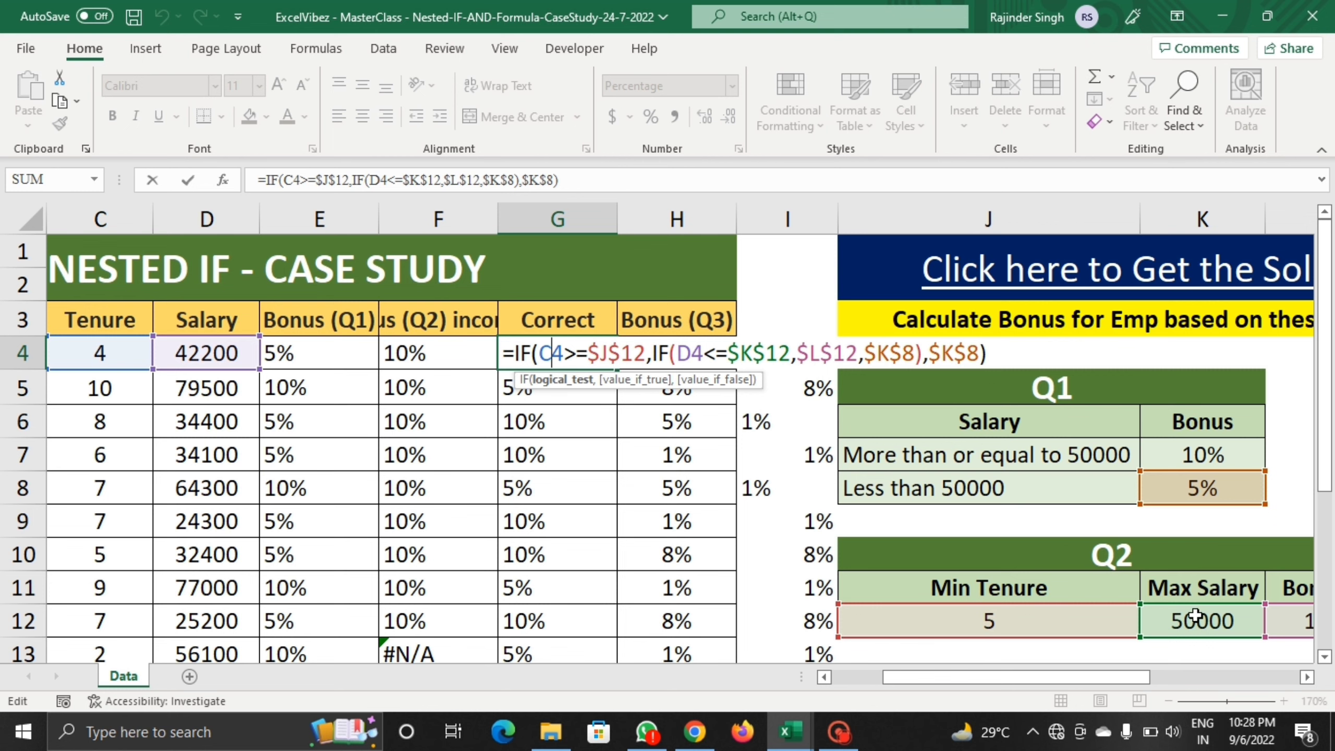
left_click_drag(1010, 673, 1069, 684)
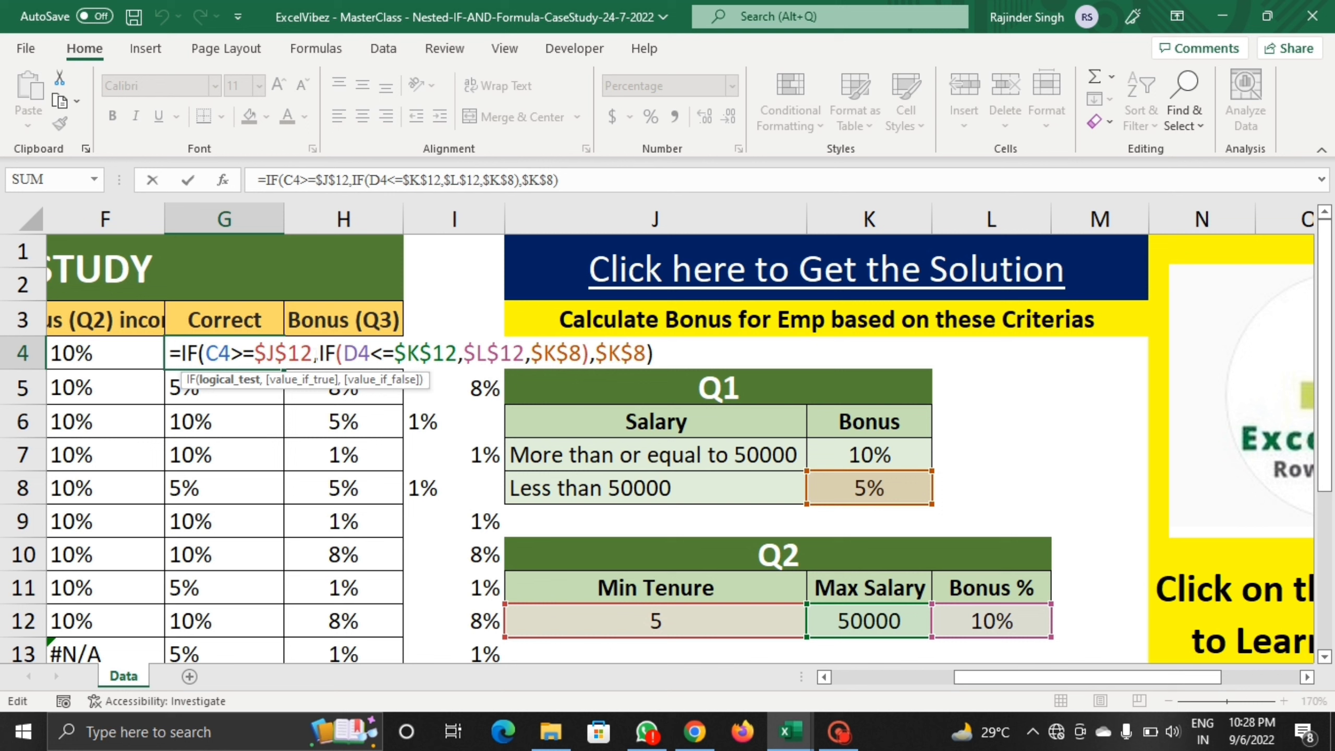
left_click_drag(321, 352, 646, 353)
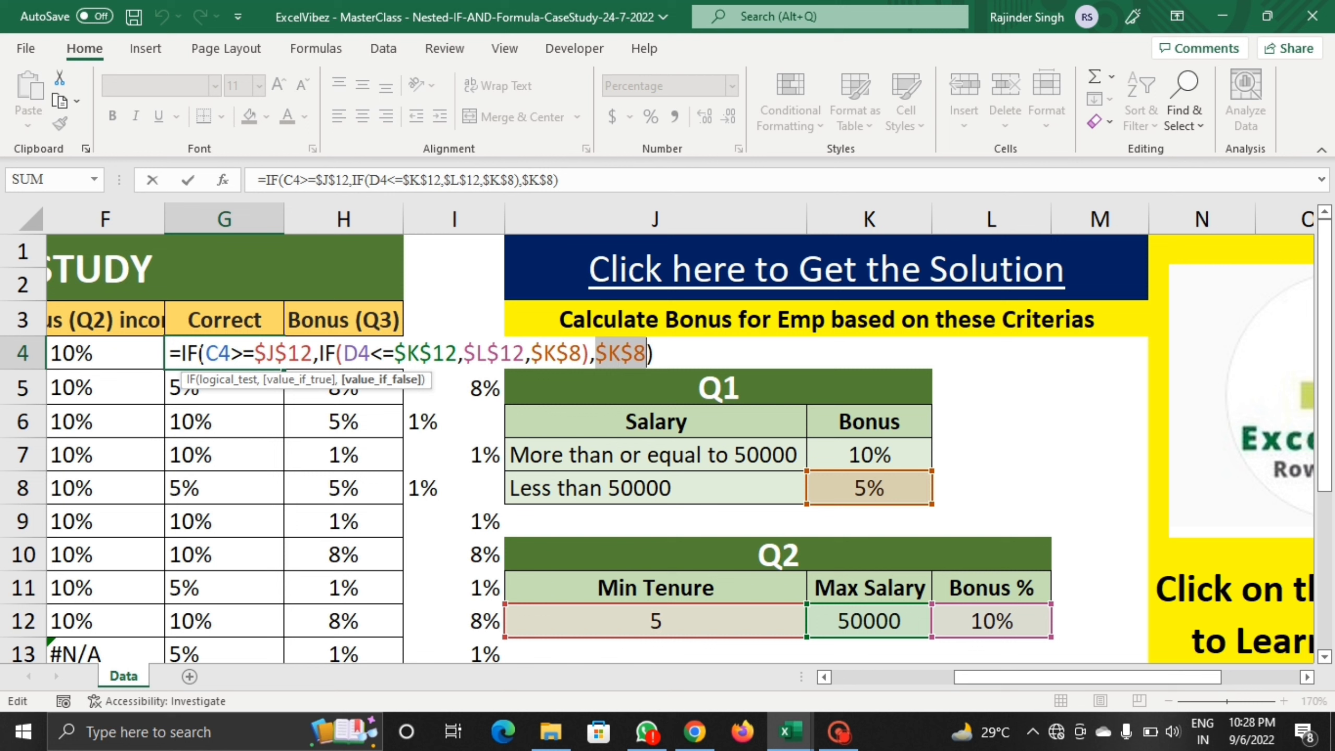
left_click_drag(205, 352, 320, 353)
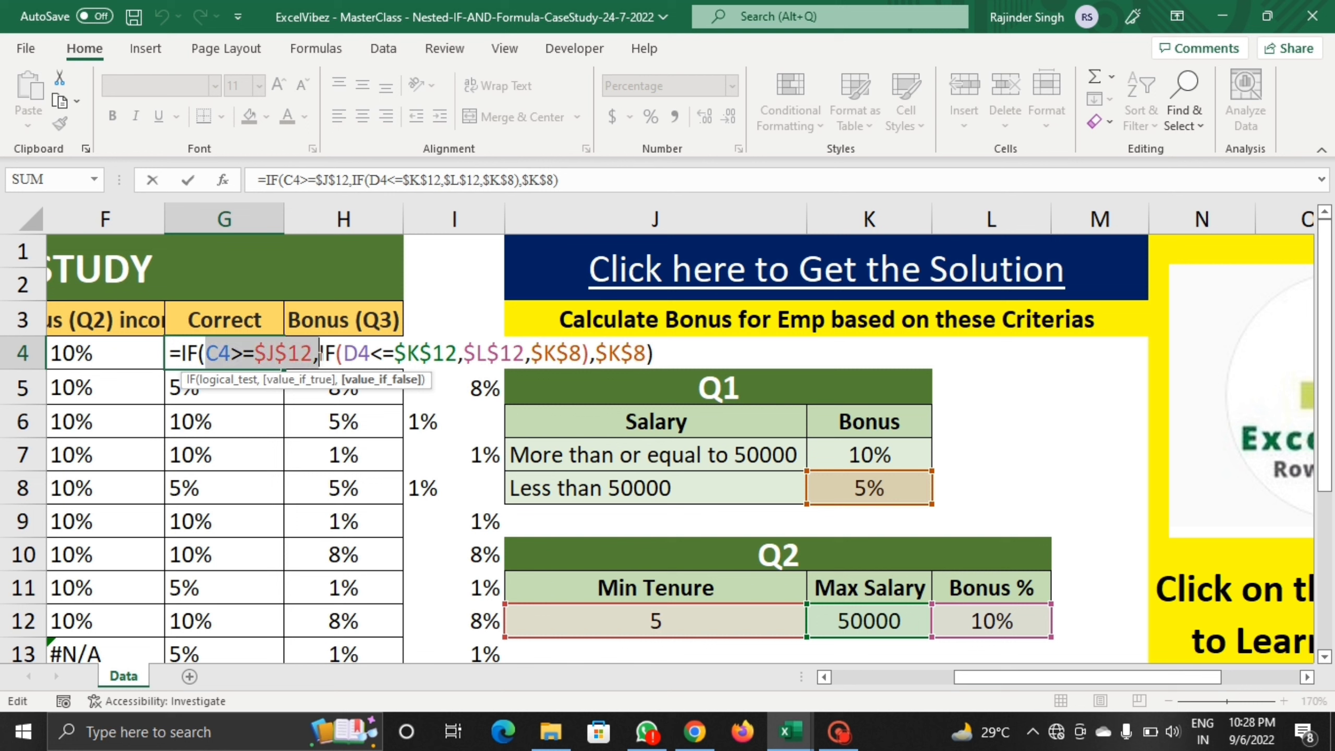
left_click(319, 353)
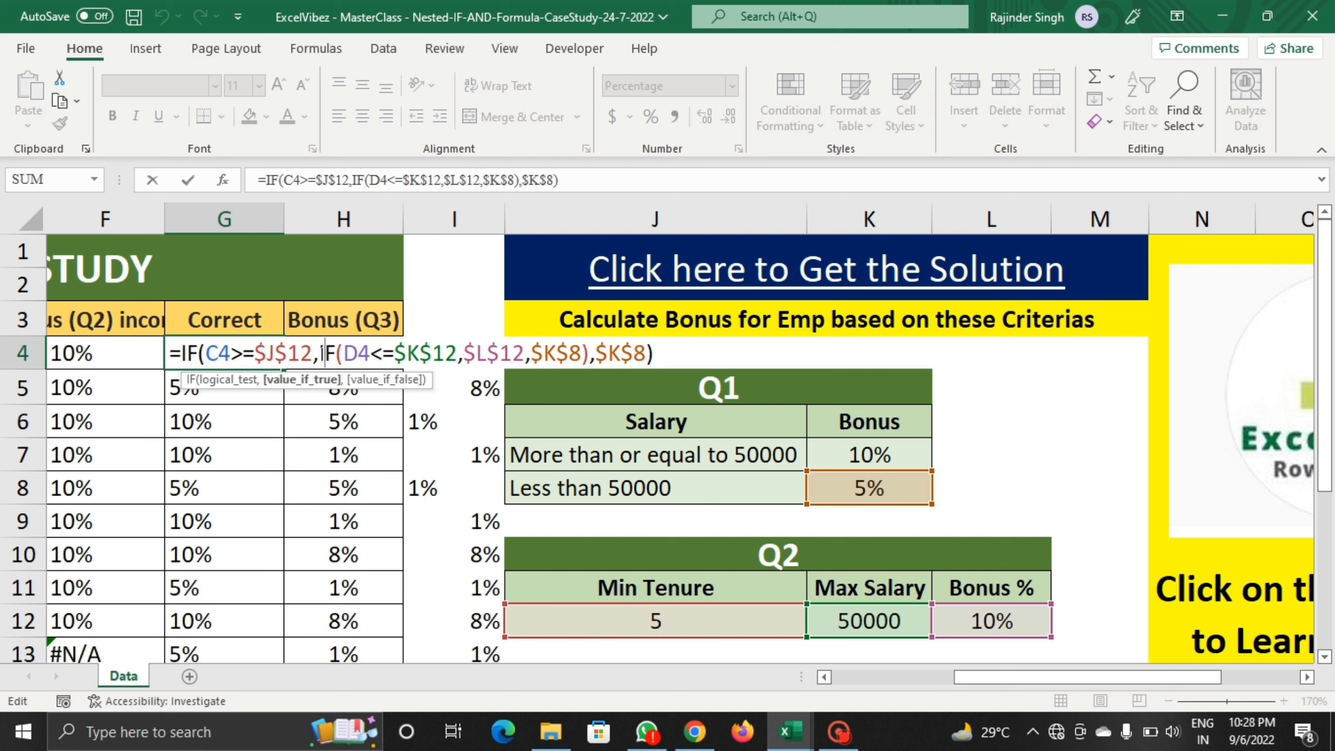
Step: Set the outer value-if-false argument of G4's nested IF formula to the absolute reference $K$8
left_click_drag(323, 352, 655, 368)
left_click(652, 372)
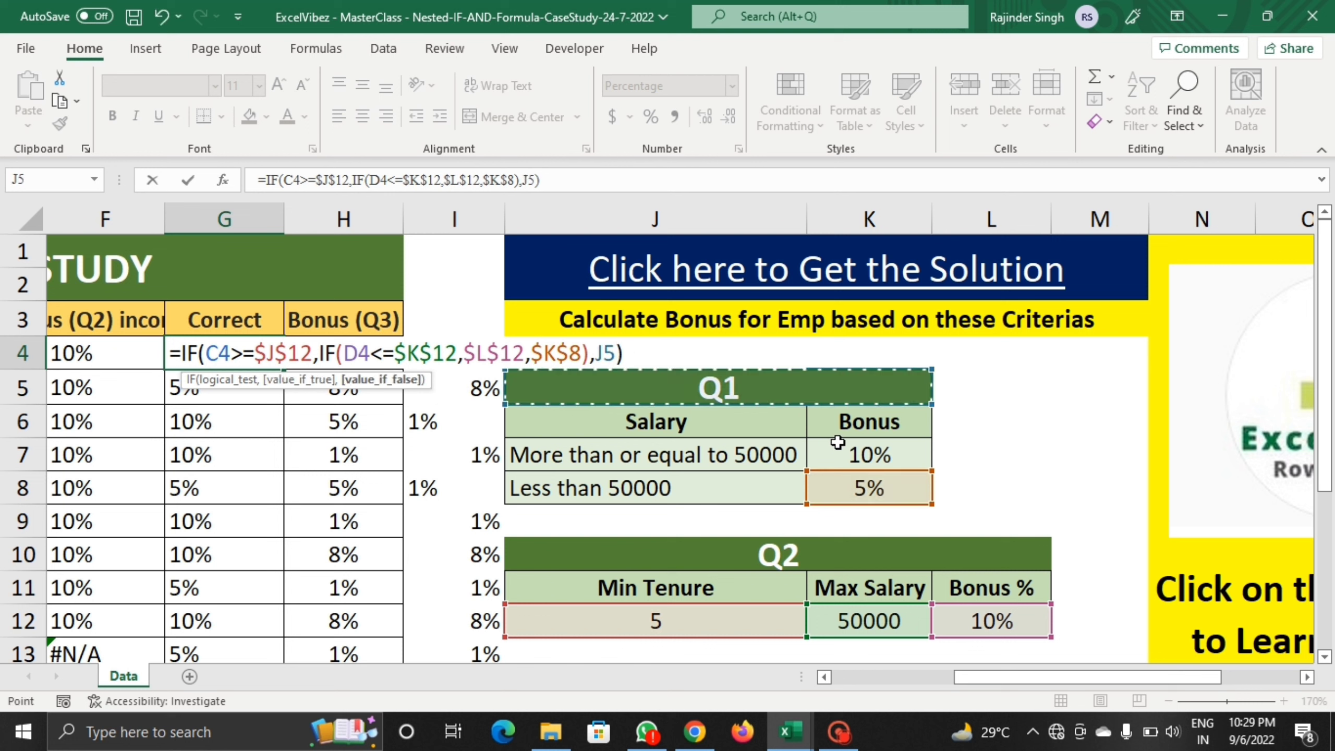
left_click(854, 484)
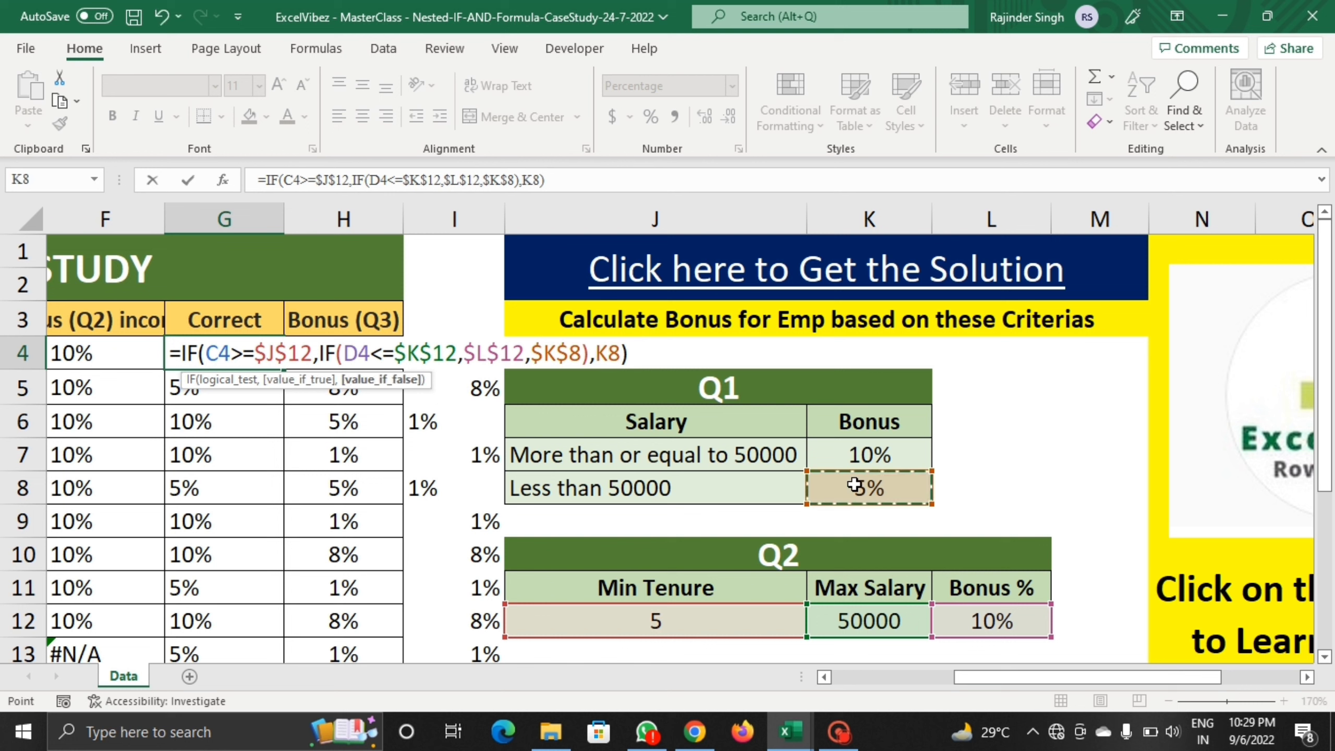
key("F4")
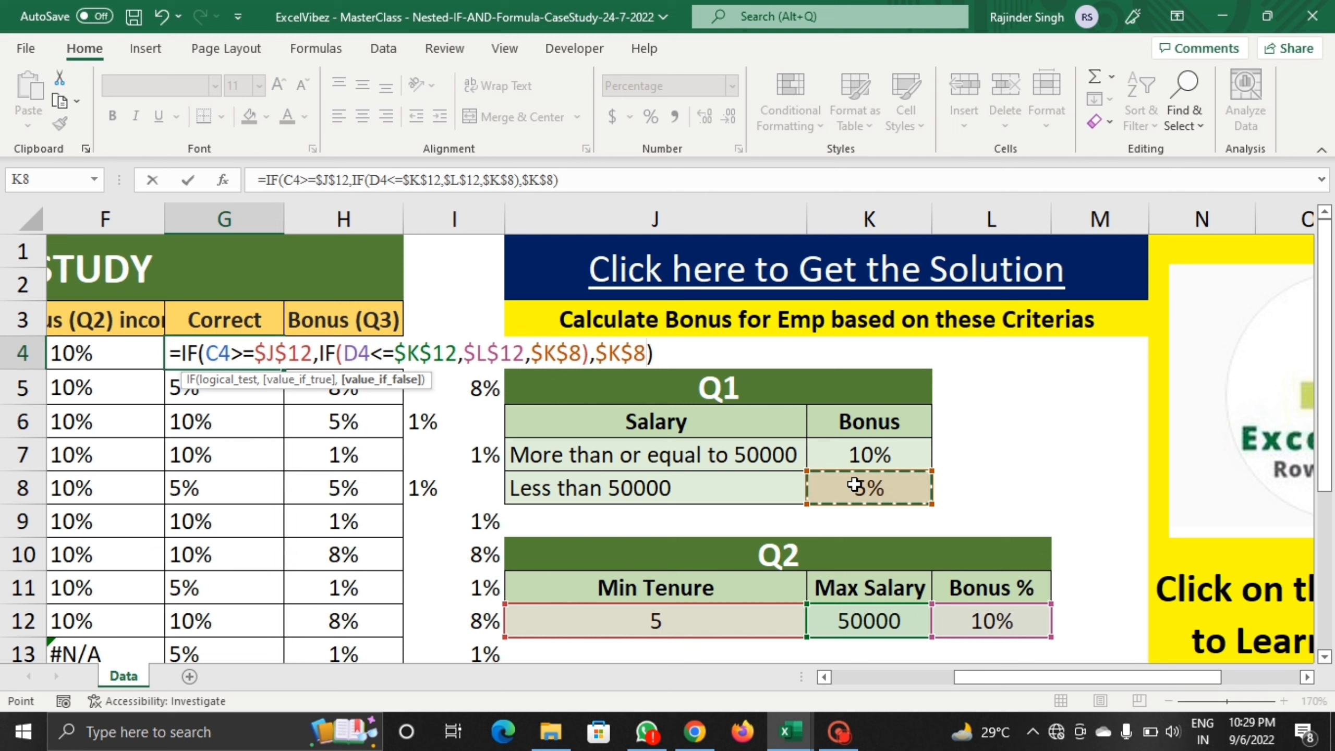
key("Return")
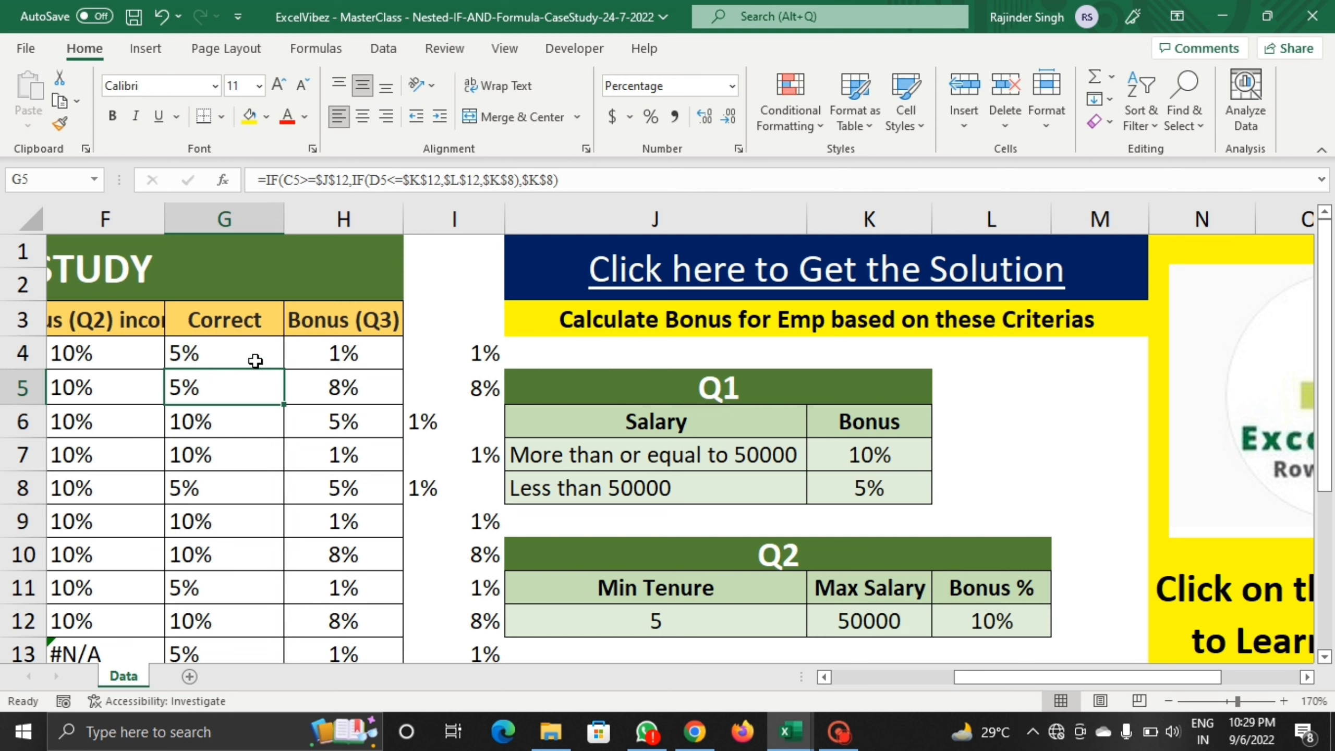
left_click(289, 374)
left_click(277, 358)
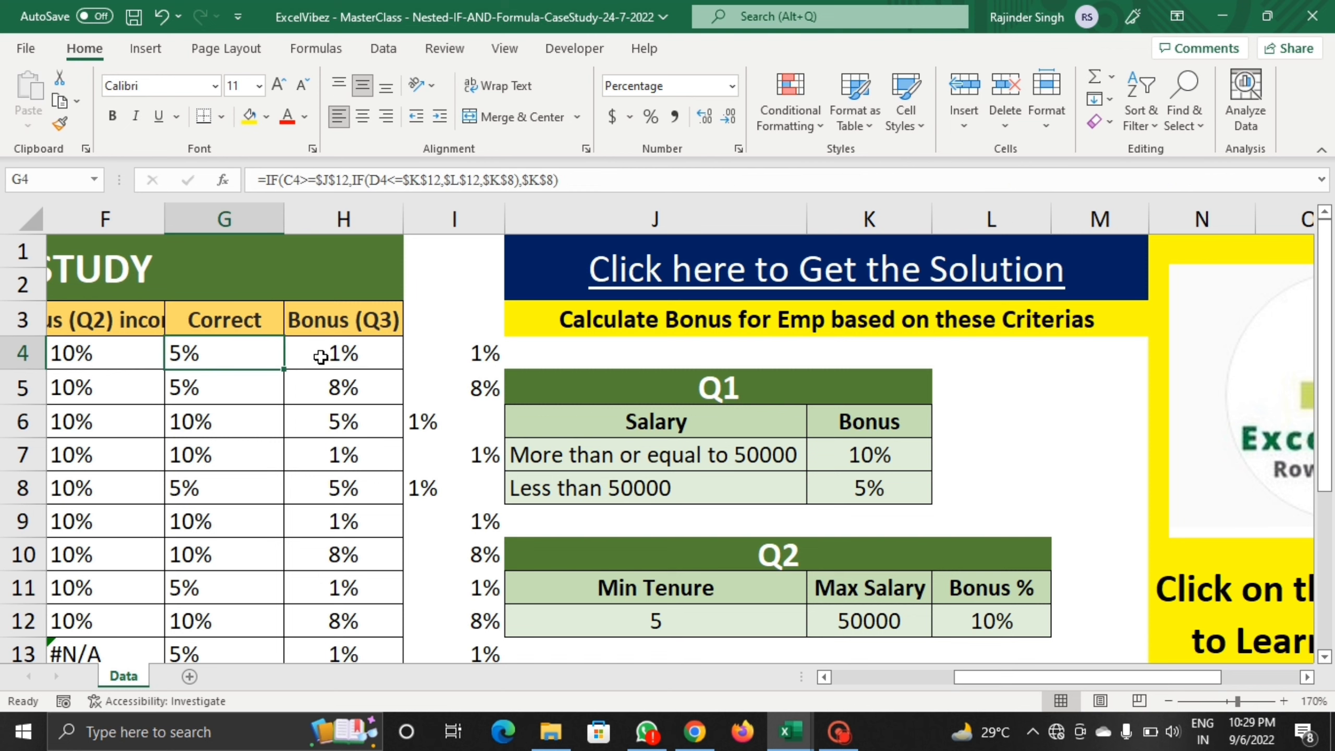
Step: Inspect the Bonus (Q3) nested IF formula in H4 alongside the Q3 department criteria and the employee data
left_click(321, 356)
scroll(610, 459, "down", 1)
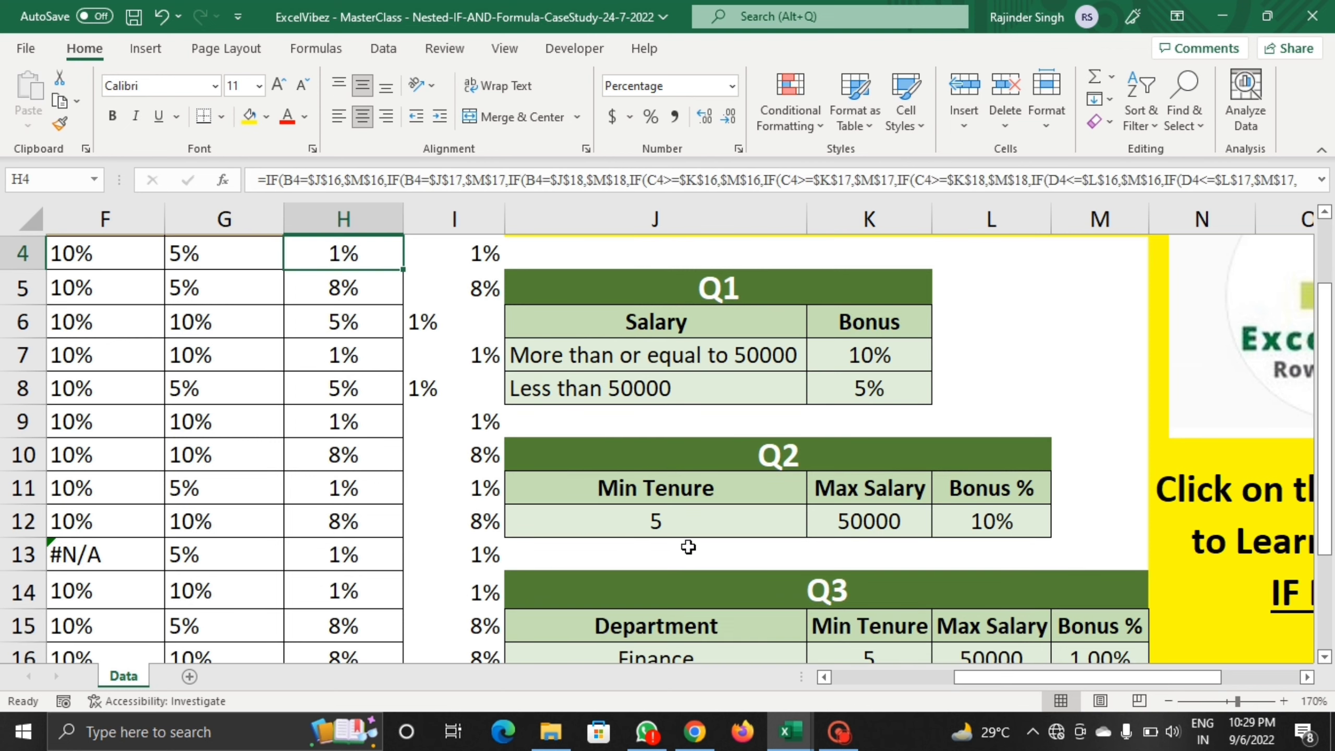
scroll(688, 547, "down", 1)
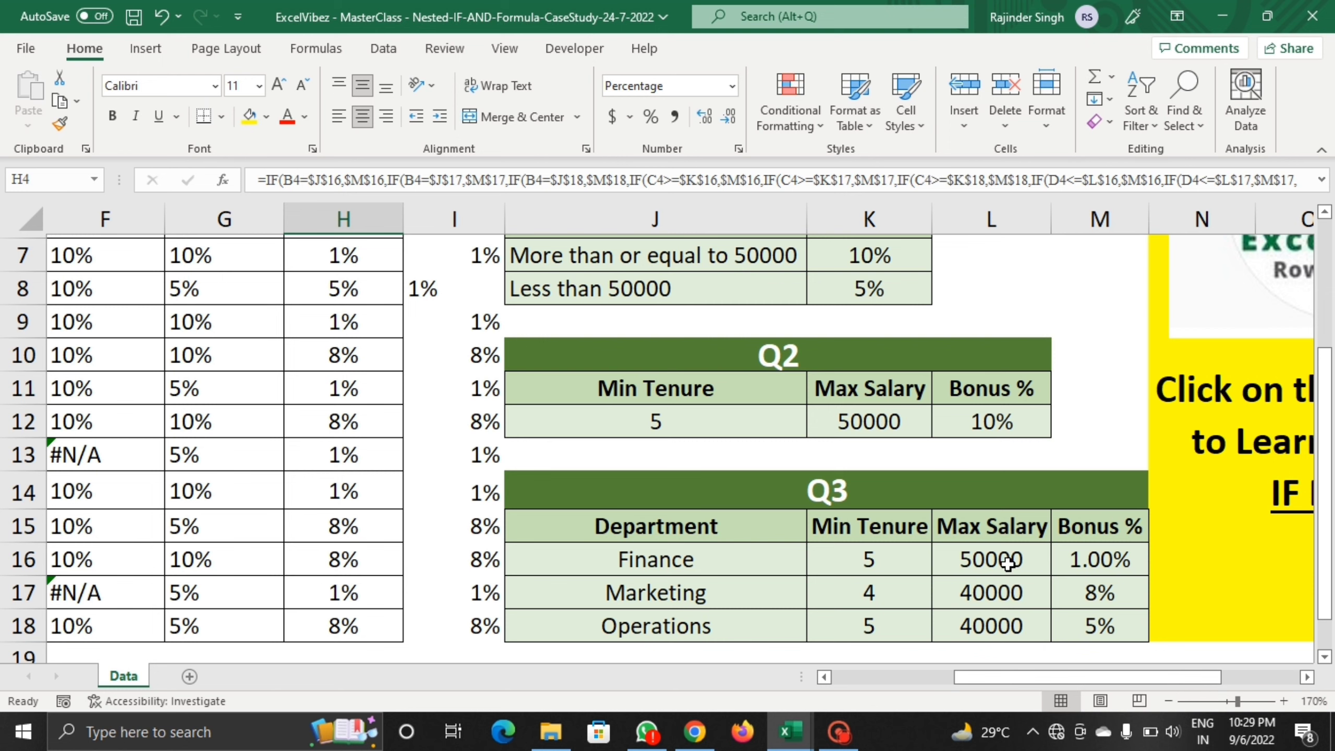
scroll(1012, 562, "down", 1)
scroll(779, 448, "up", 1)
left_click_drag(993, 671, 805, 673)
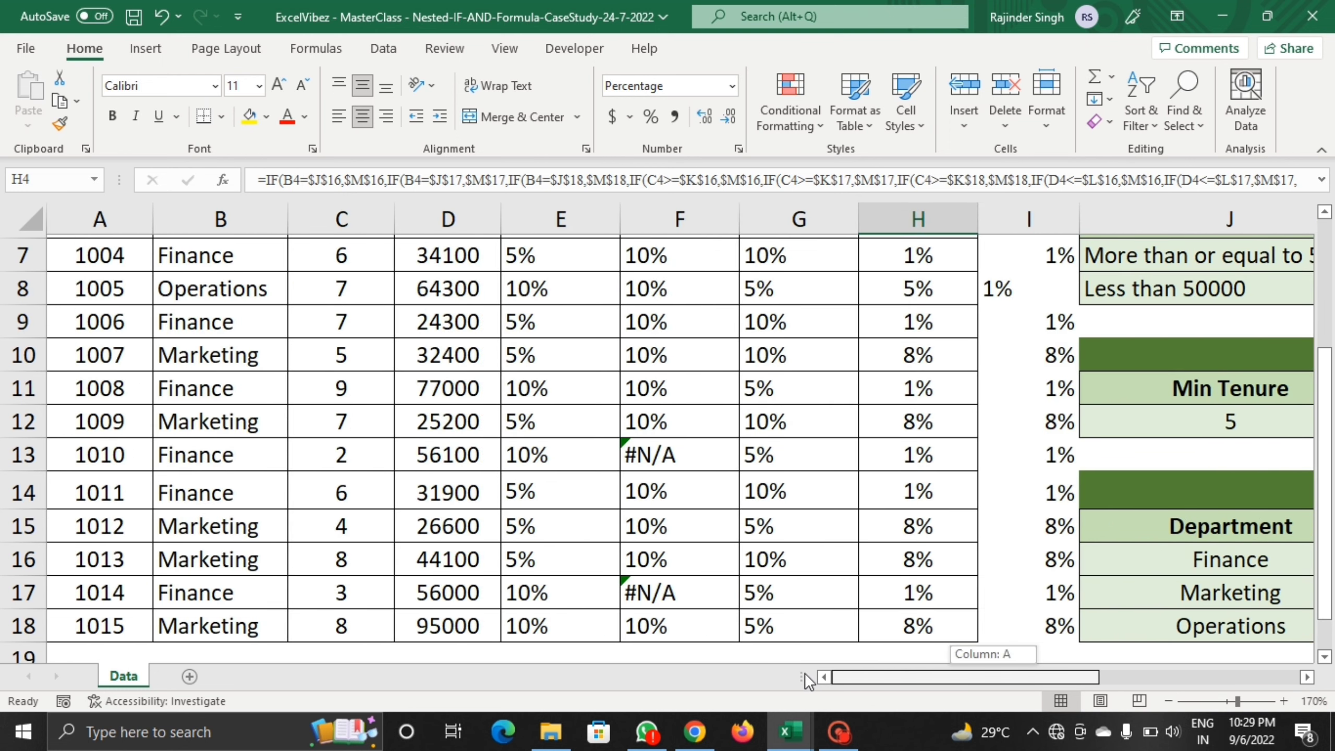
Step: Examine the chained department, tenure and salary IF conditions in H4's Bonus (Q3) formula against the criteria references in J16:M18
scroll(158, 414, "up", 2)
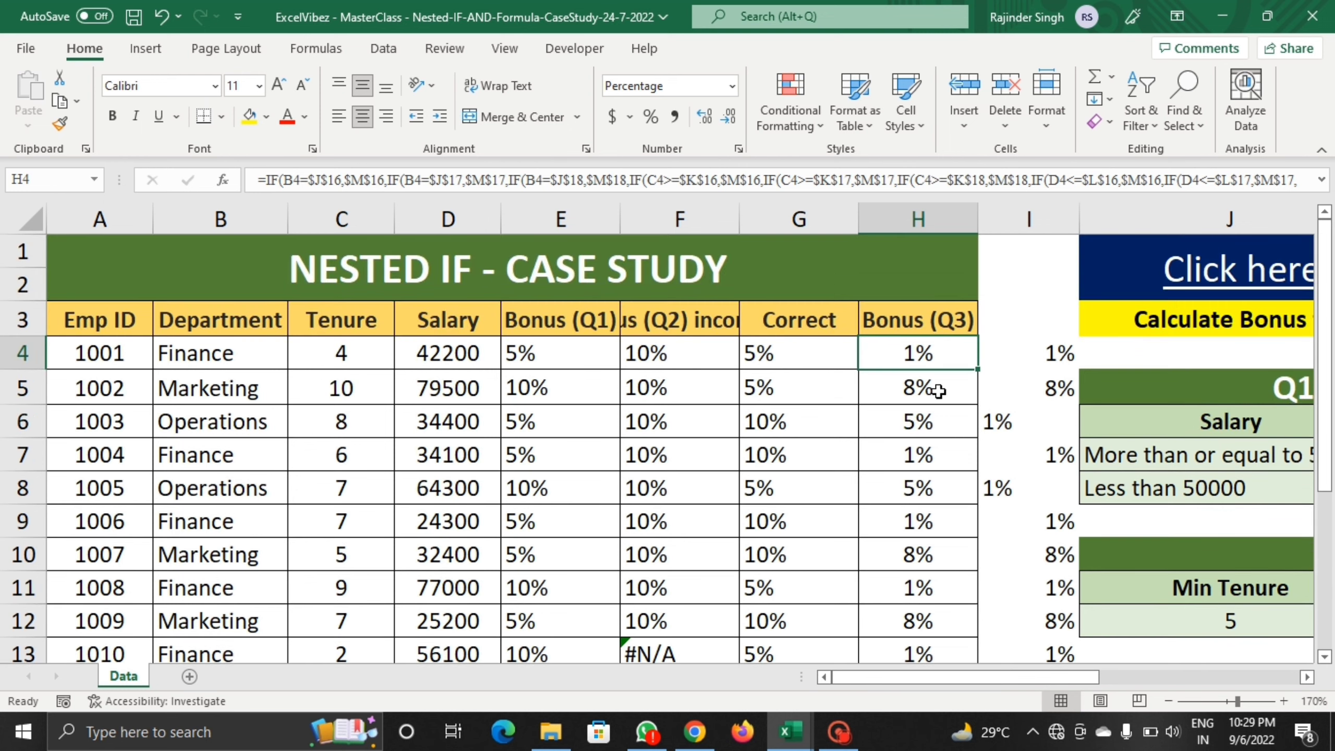
double_click(930, 352)
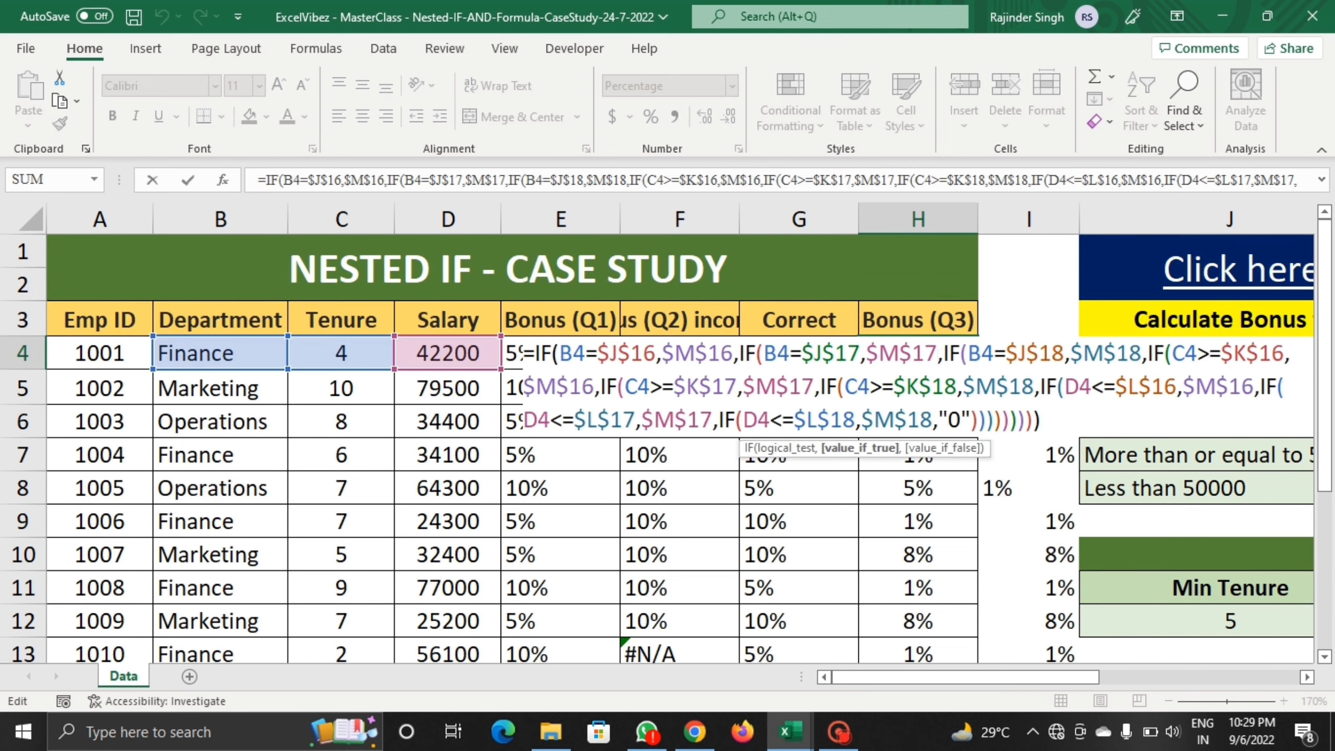
left_click_drag(1064, 684, 1080, 680)
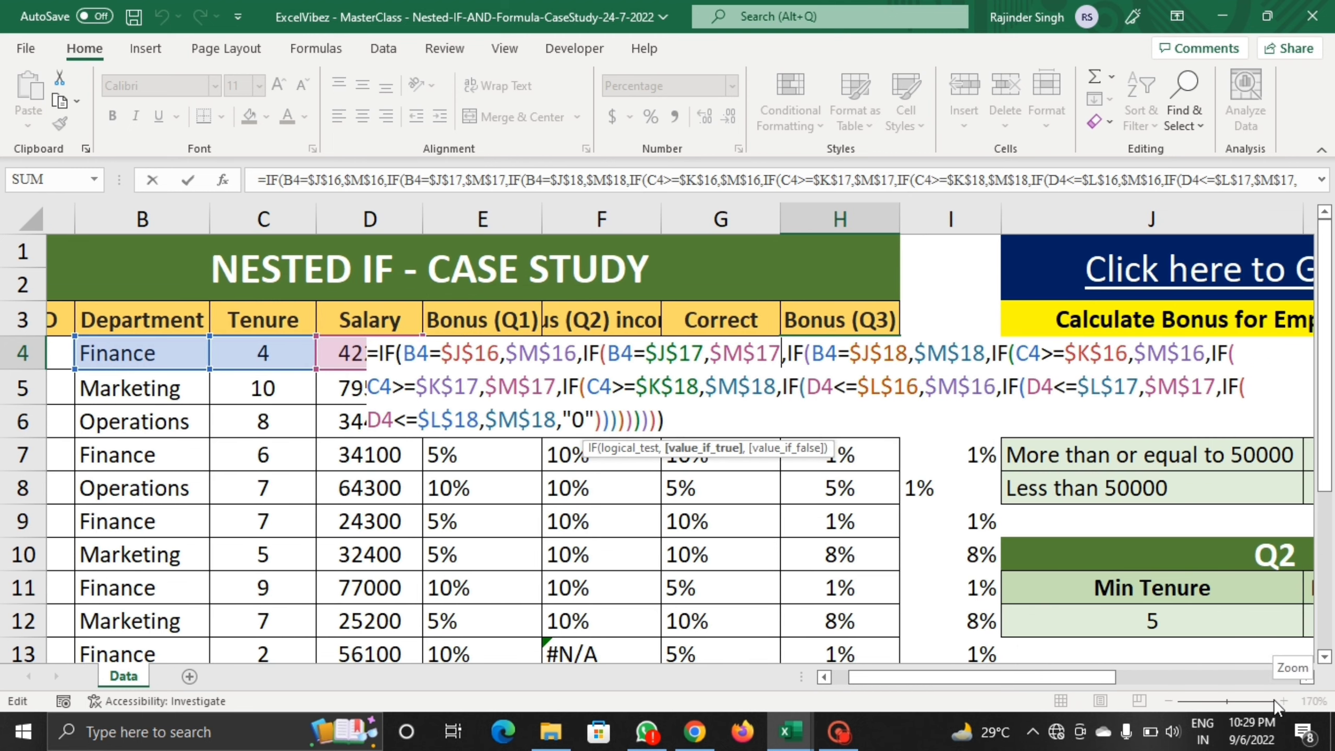
right_click(1327, 481)
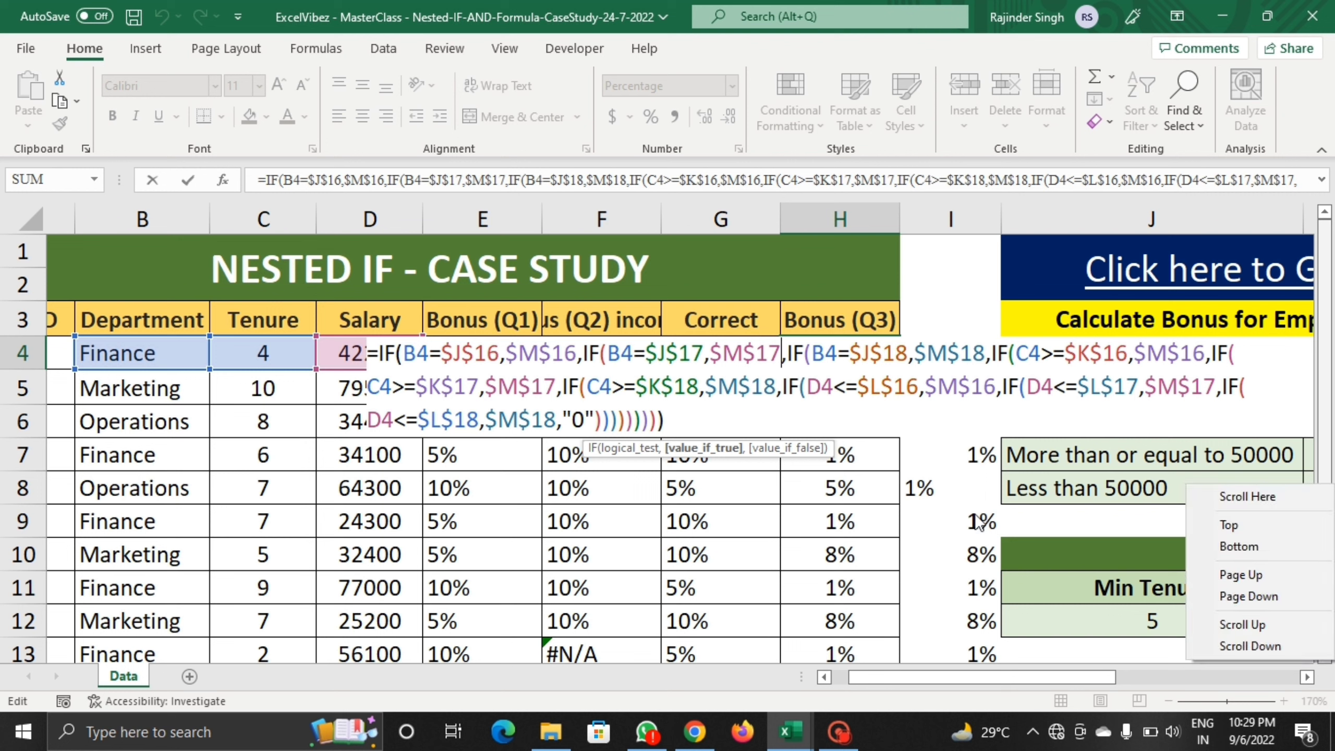
left_click(732, 407)
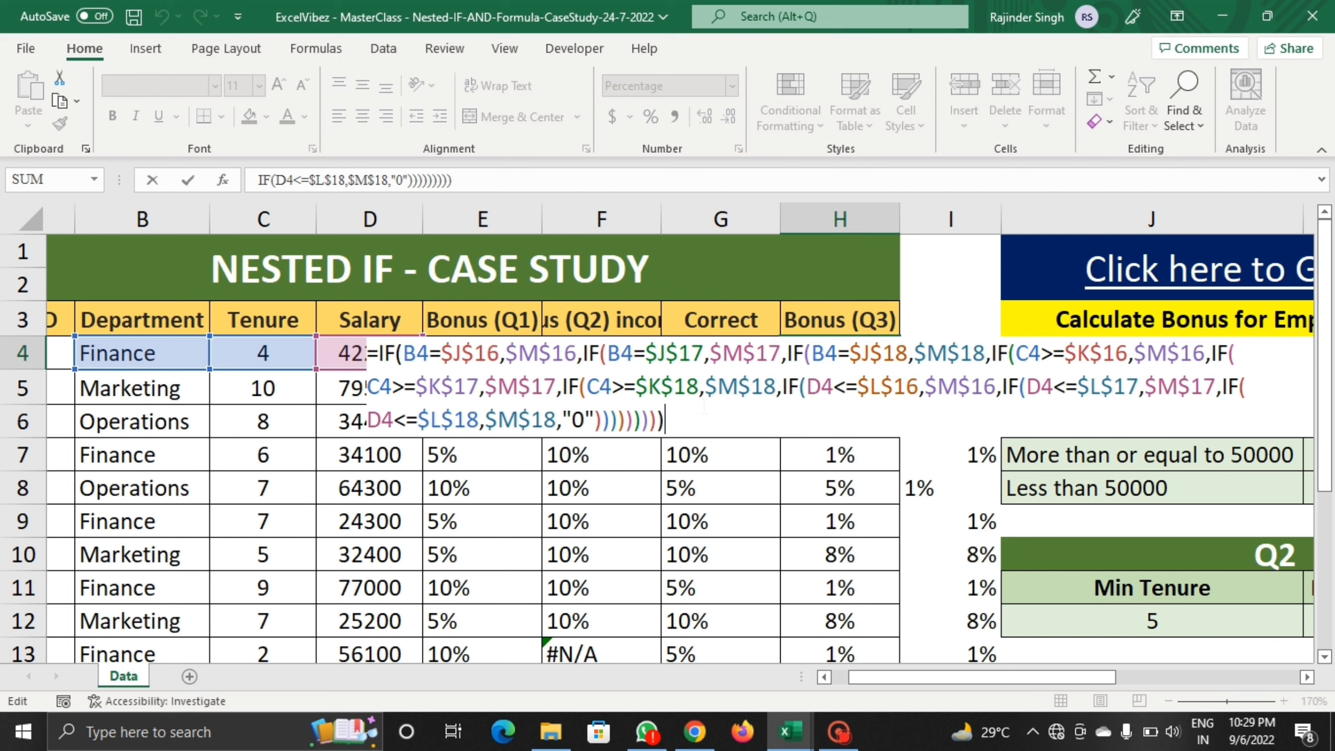
key("Return")
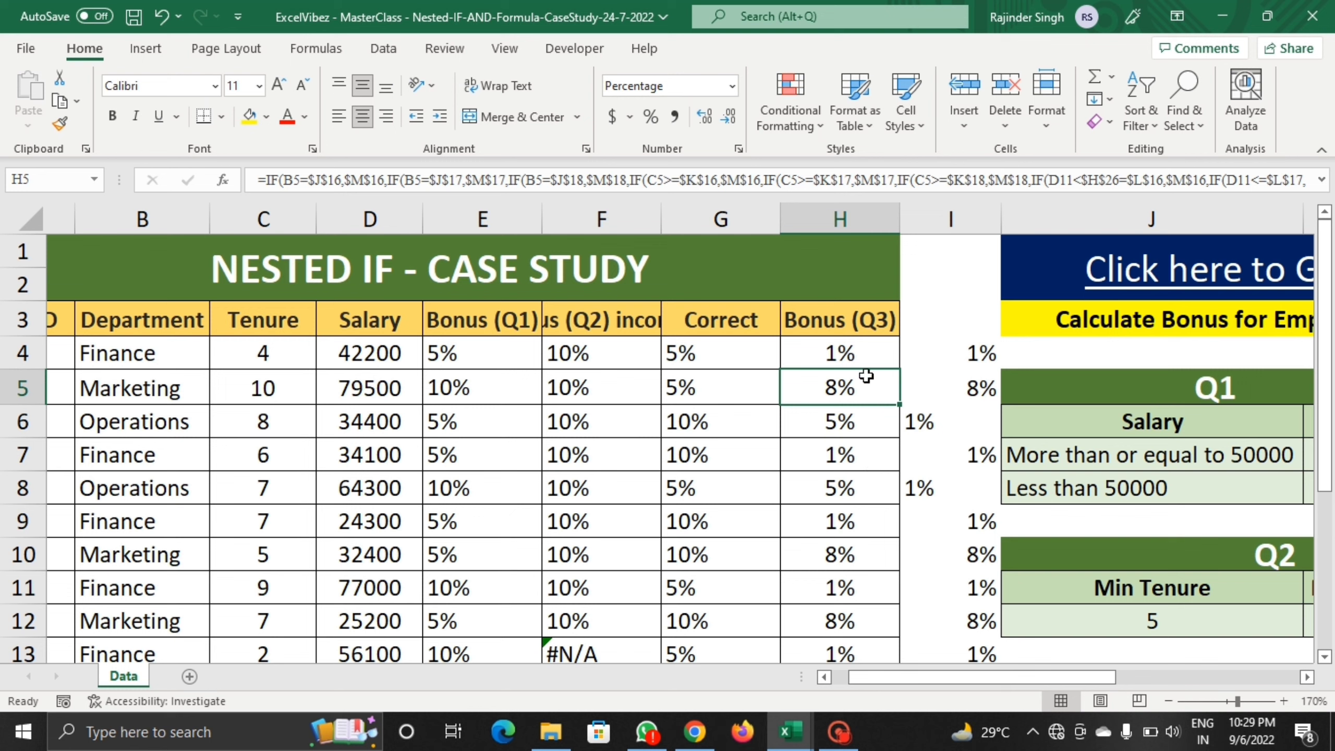
Step: Close the Nested IF case study workbook without saving, and close the Vlookup solved workbook with its changes saved
left_click(1312, 16)
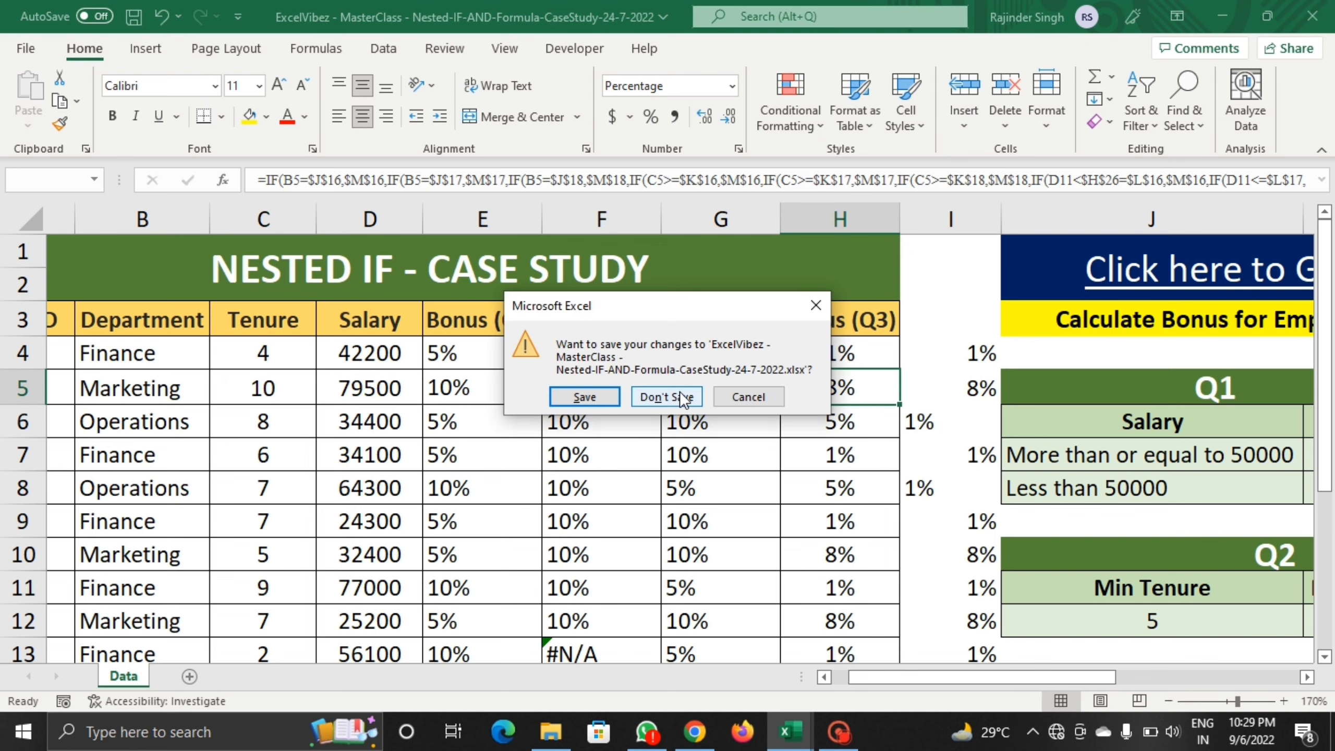
left_click(680, 392)
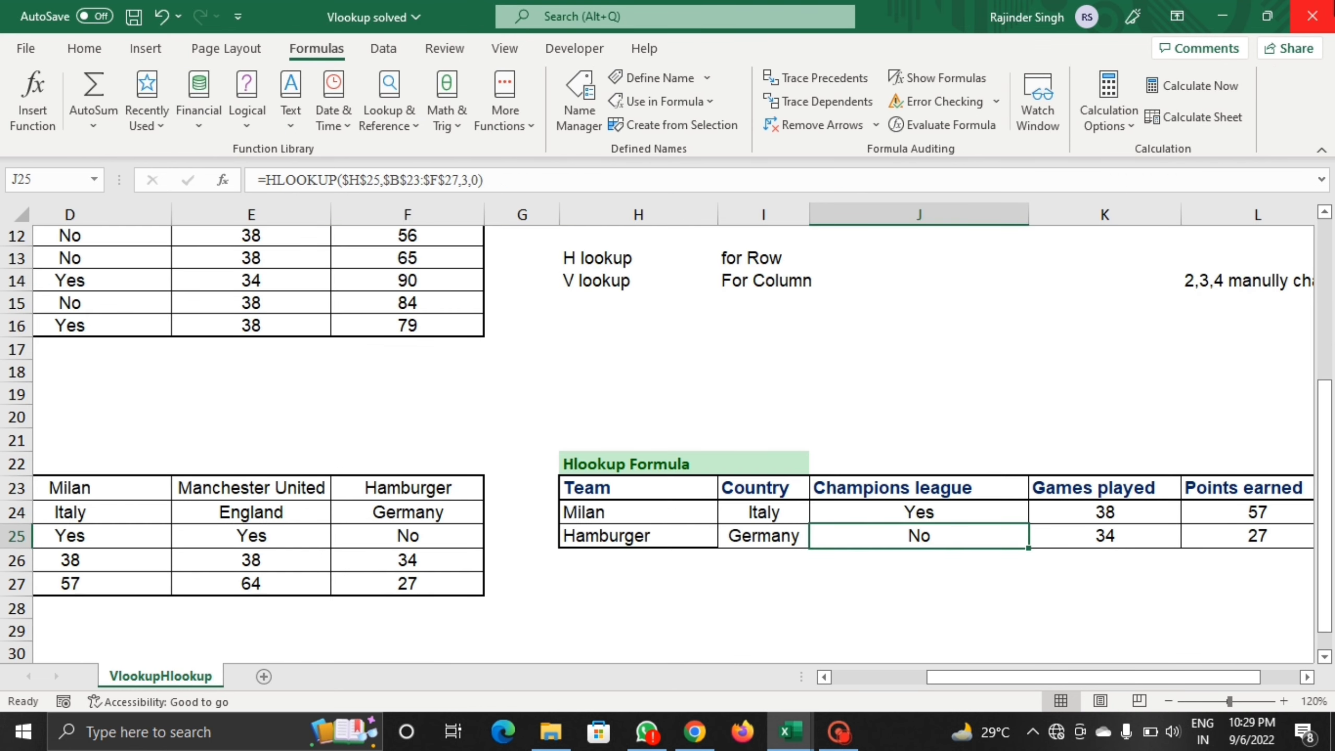
left_click(1313, 16)
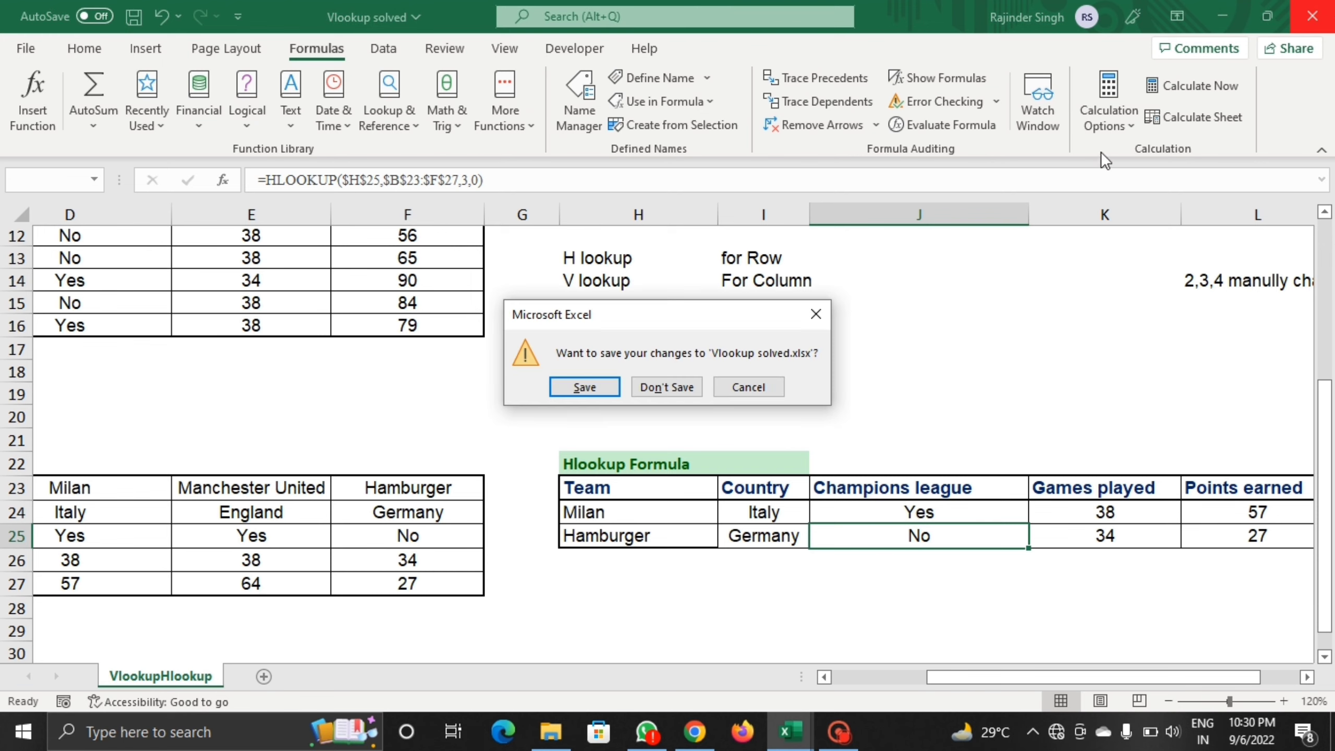
left_click(591, 379)
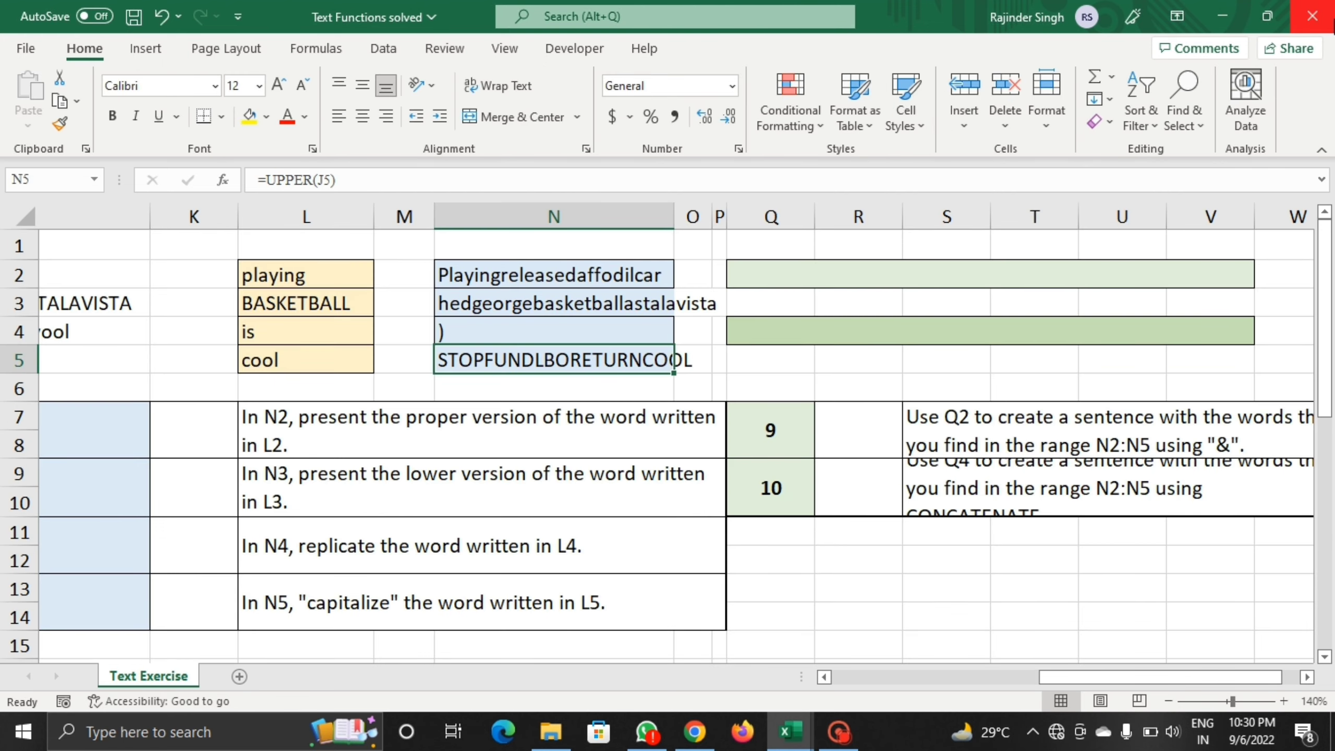
Step: Save and close the Text Functions solved and SumIF solved workbooks
left_click(1312, 16)
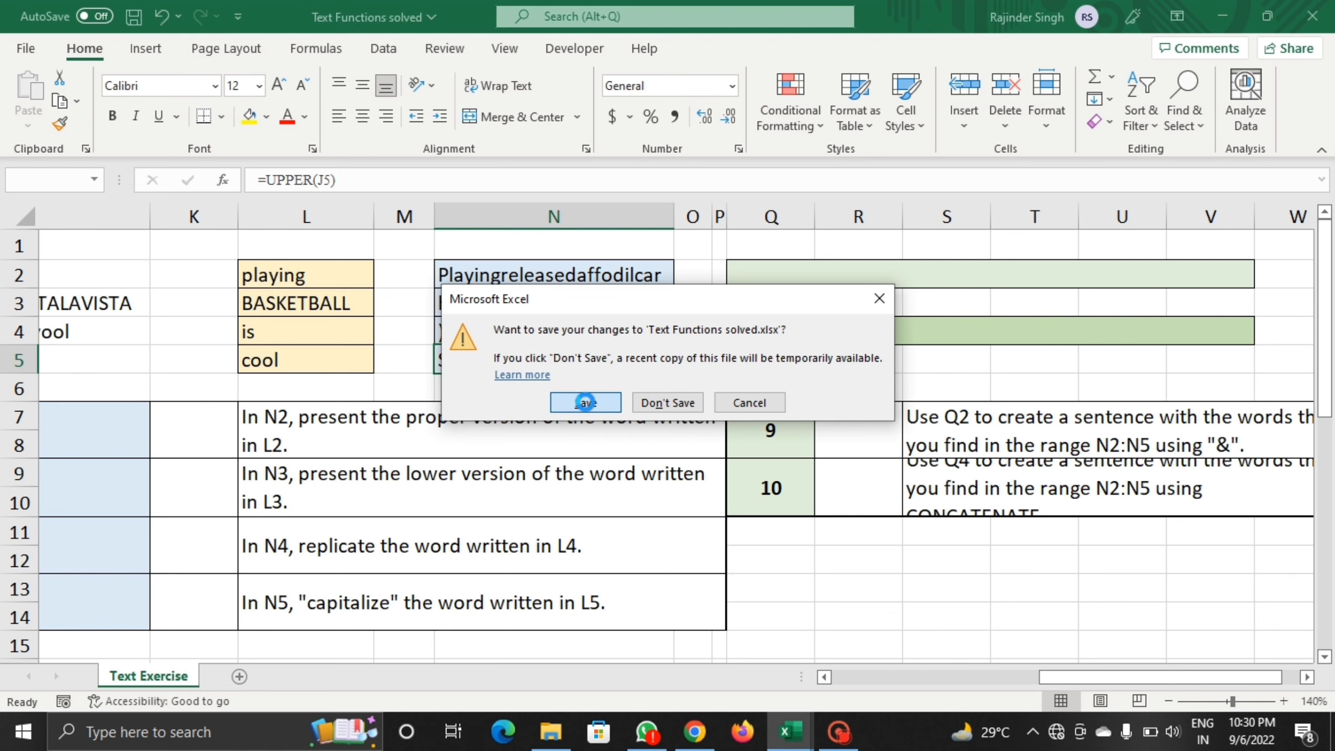
left_click(585, 402)
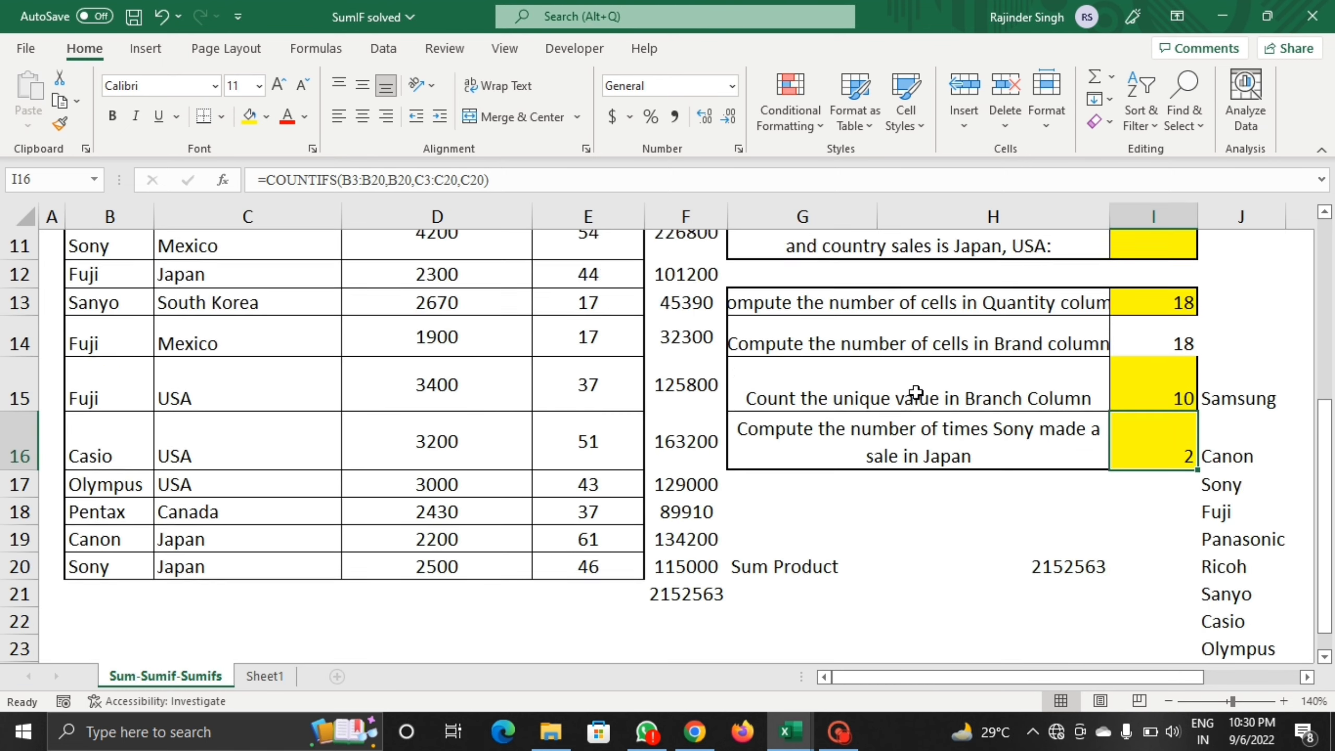
scroll(916, 392, "up", 4)
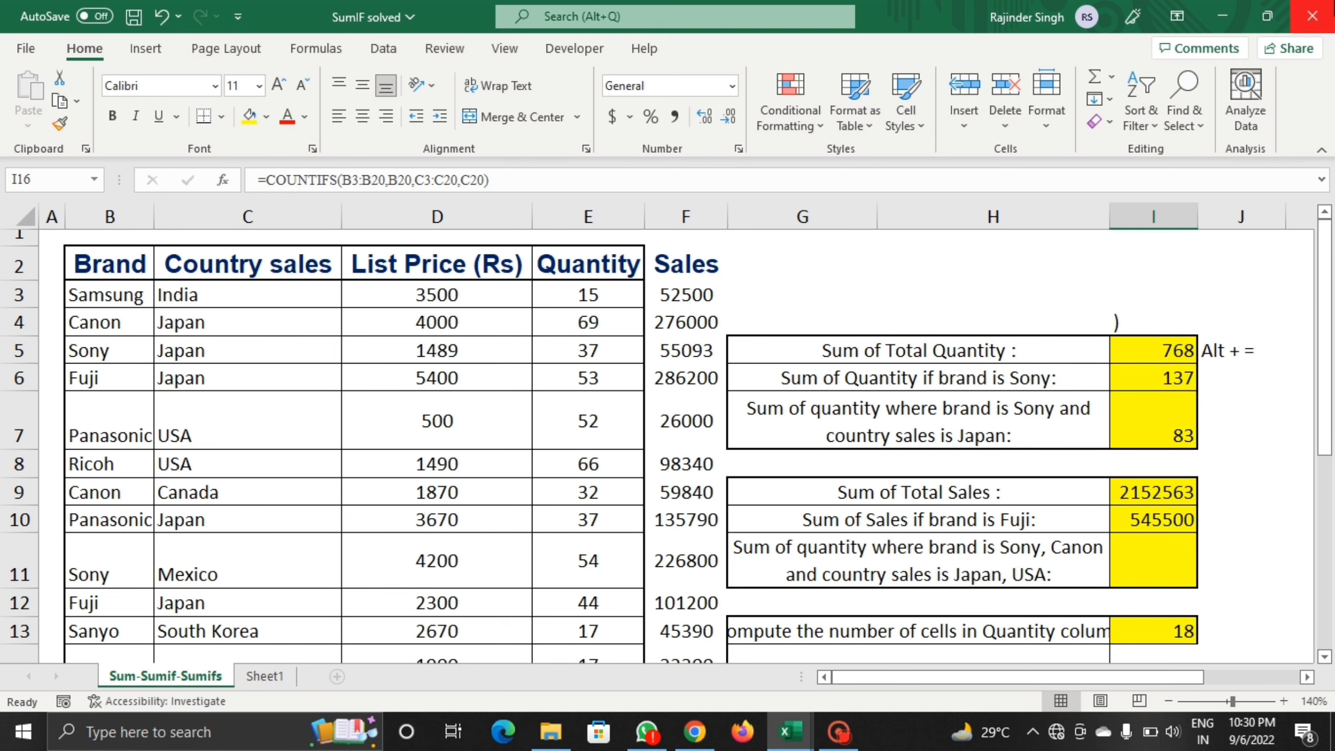
left_click(1312, 16)
left_click(604, 401)
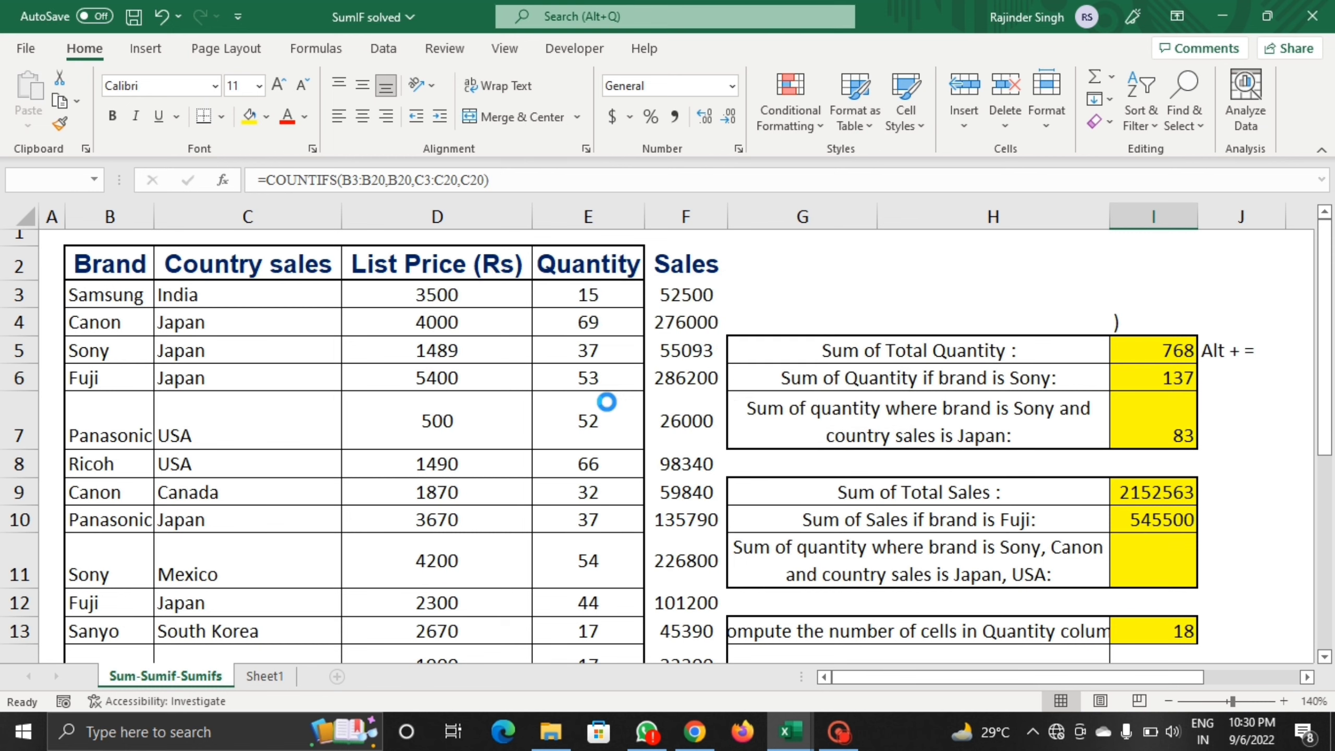